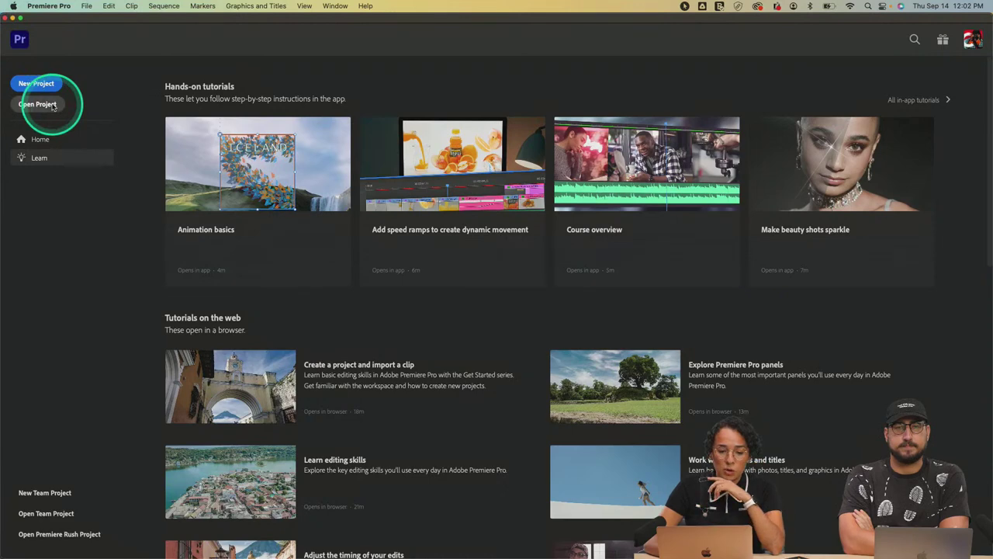
left_click(37, 104)
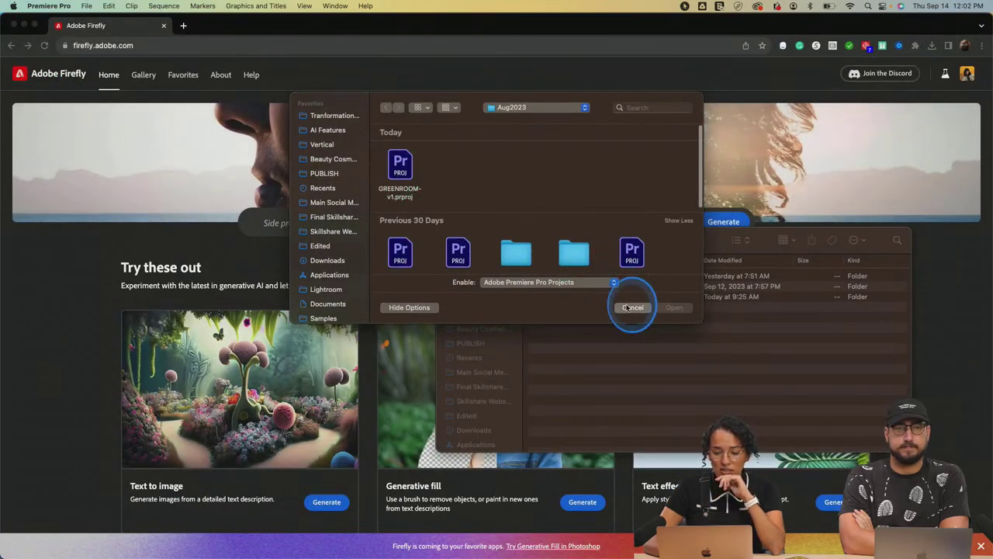
left_click(631, 307)
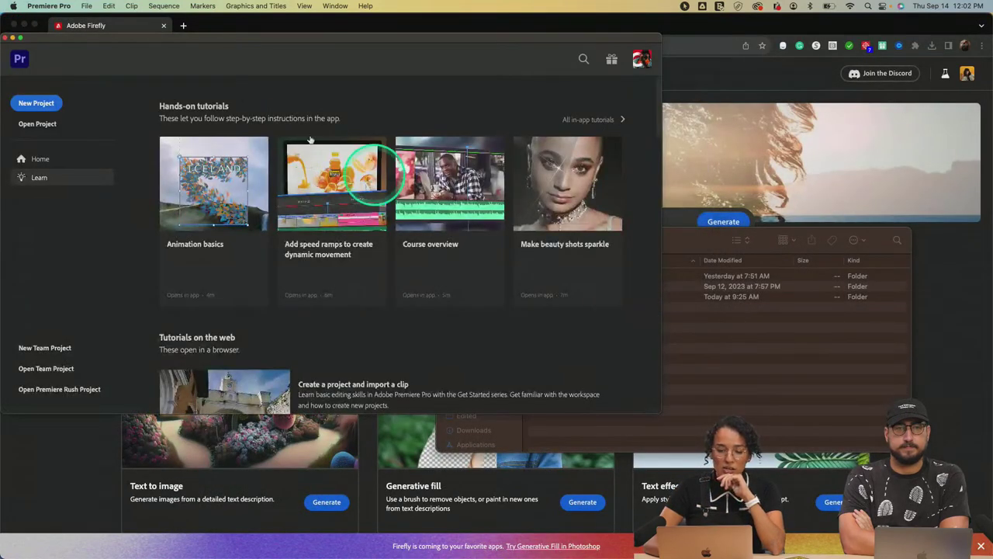
left_click(21, 38)
- Create a new project named "Adobe firefly Live" without importing media and maximize its editing window
left_click(87, 5)
mouse_move(106, 22)
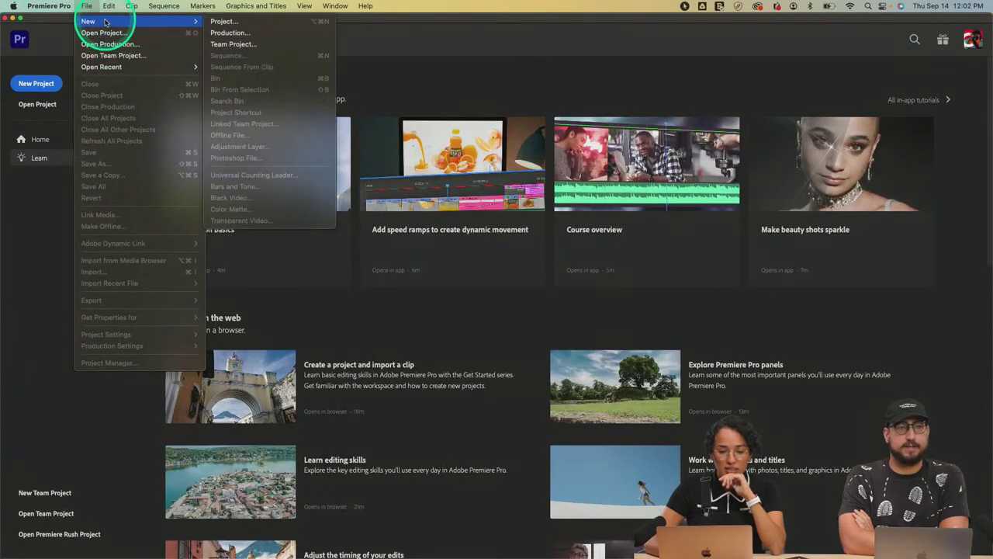
left_click(222, 21)
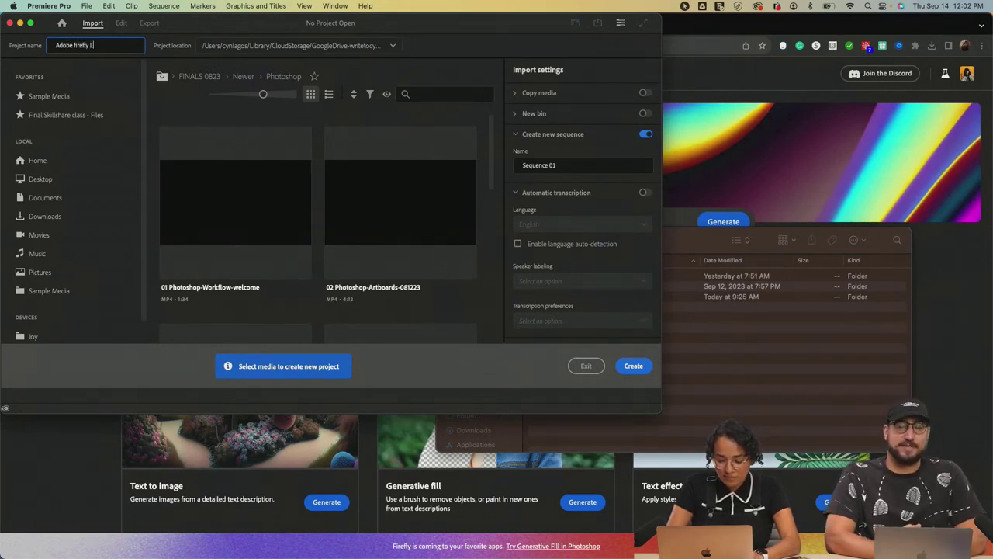
left_click(565, 164)
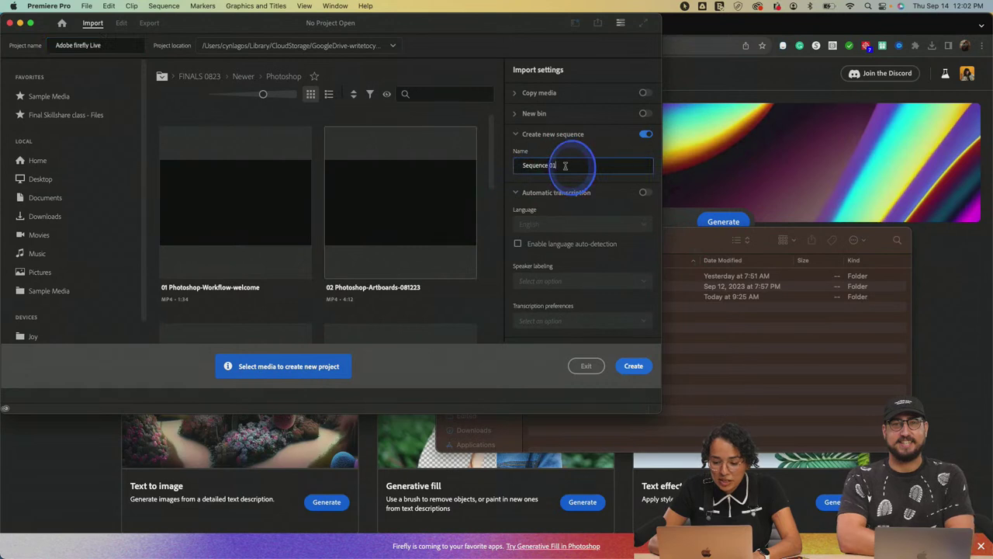
left_click(633, 365)
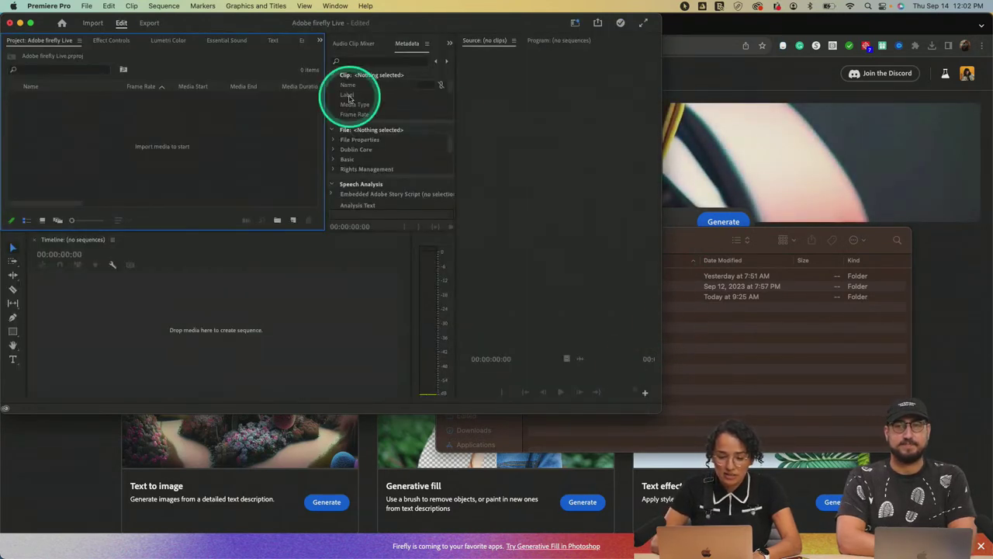
left_click(30, 23)
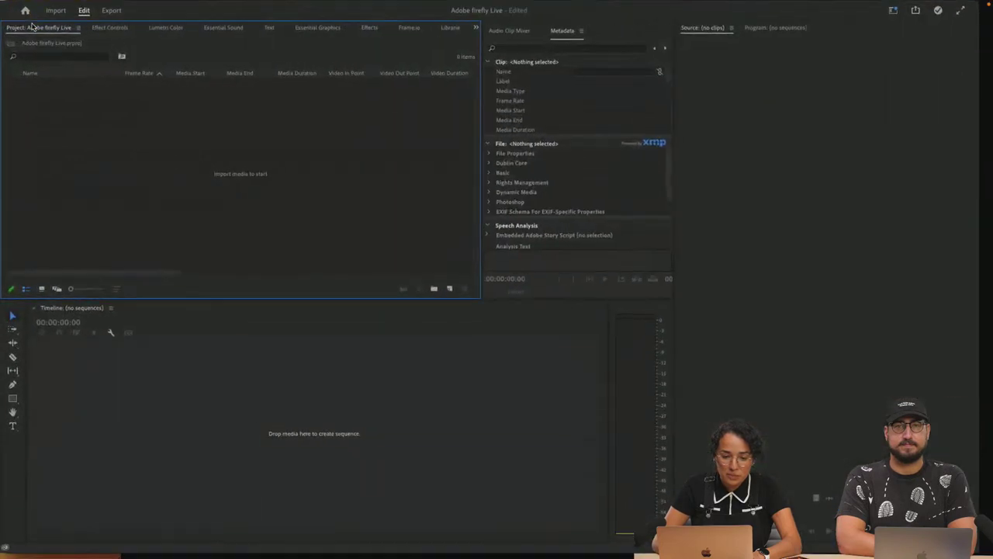
- Look through the list of available workspaces for the Vertical layout
left_click(335, 6)
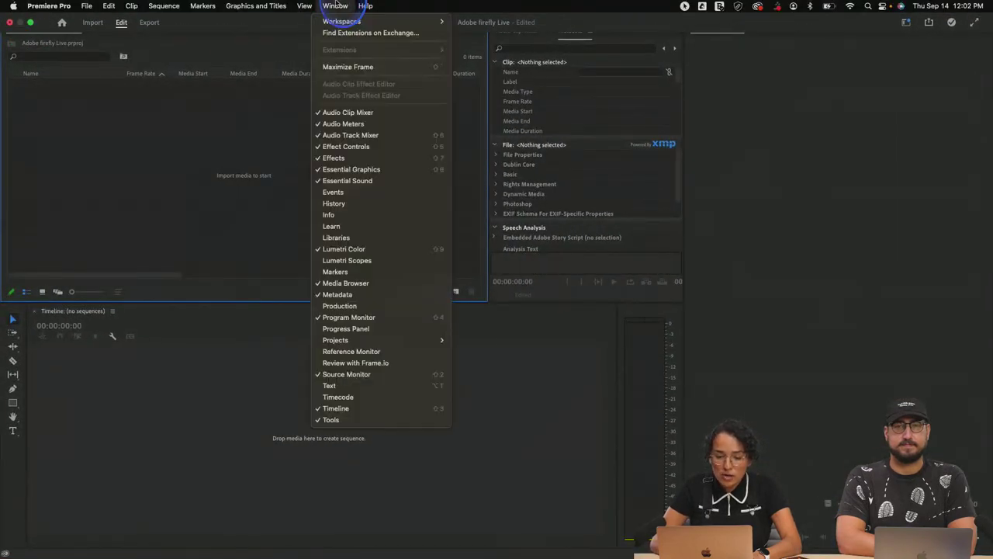
left_click(336, 6)
left_click(335, 5)
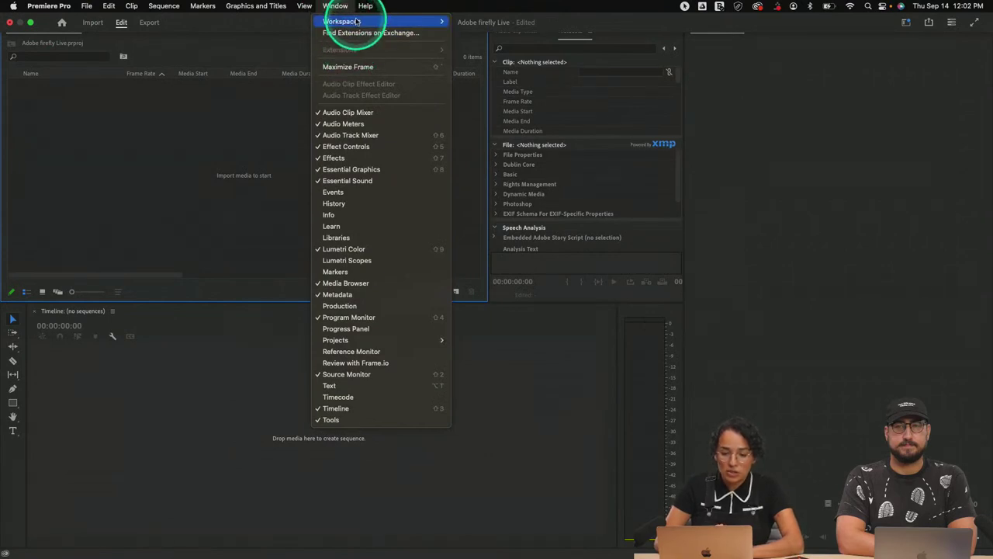
mouse_move(353, 21)
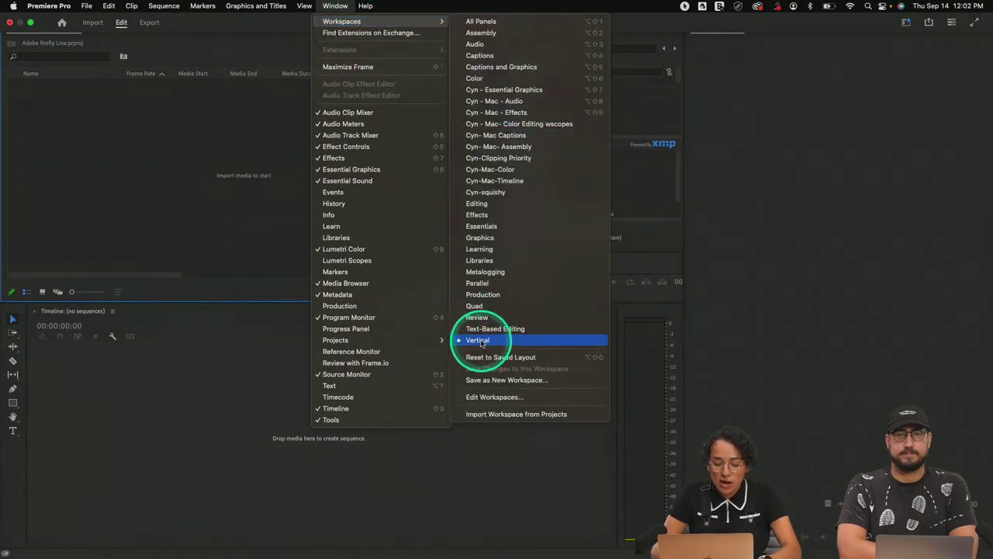
left_click(804, 237)
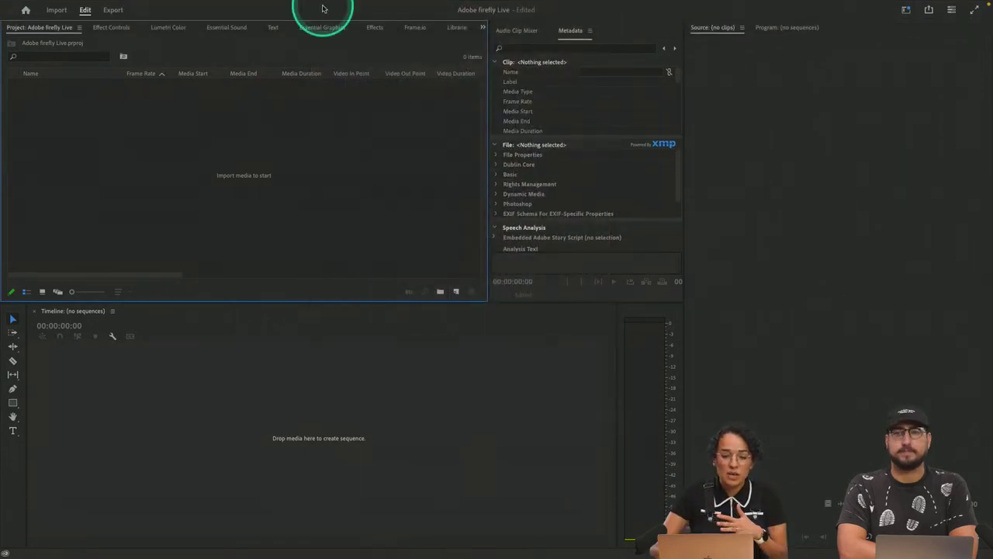
- Create a new sequence named Sequence 01 from the custom IG TV 60Fps preset with a 1080 by 1920 frame
left_click(164, 5)
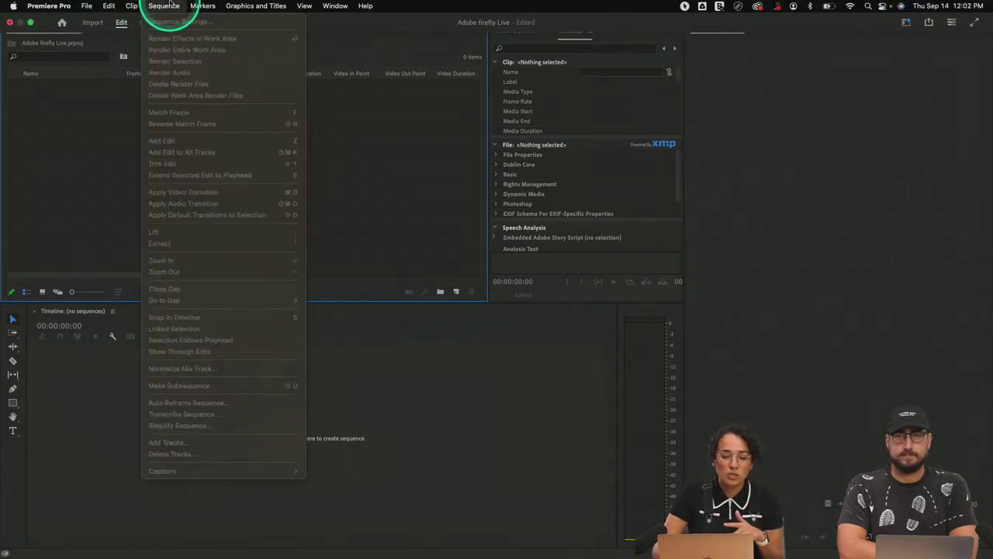
left_click(131, 111)
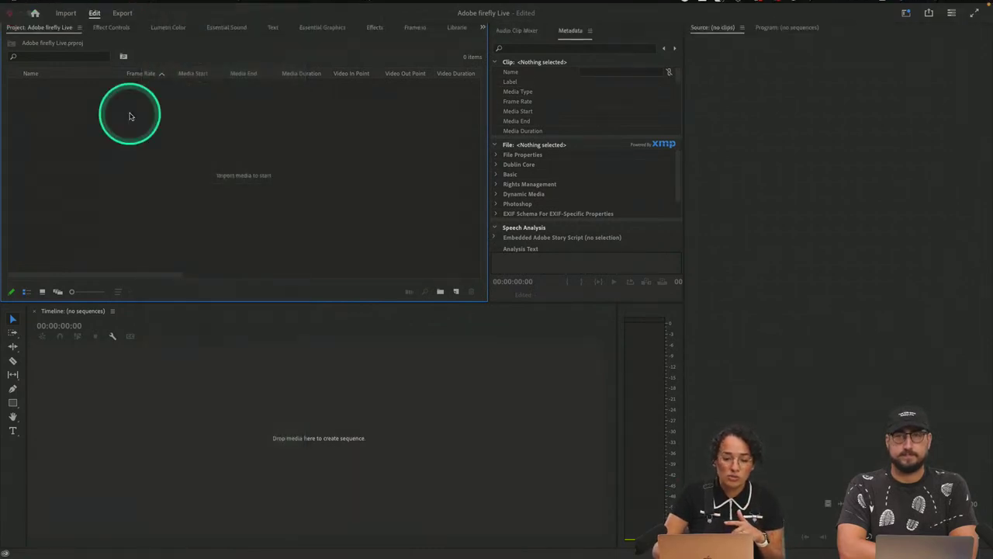
left_click(86, 6)
mouse_move(91, 22)
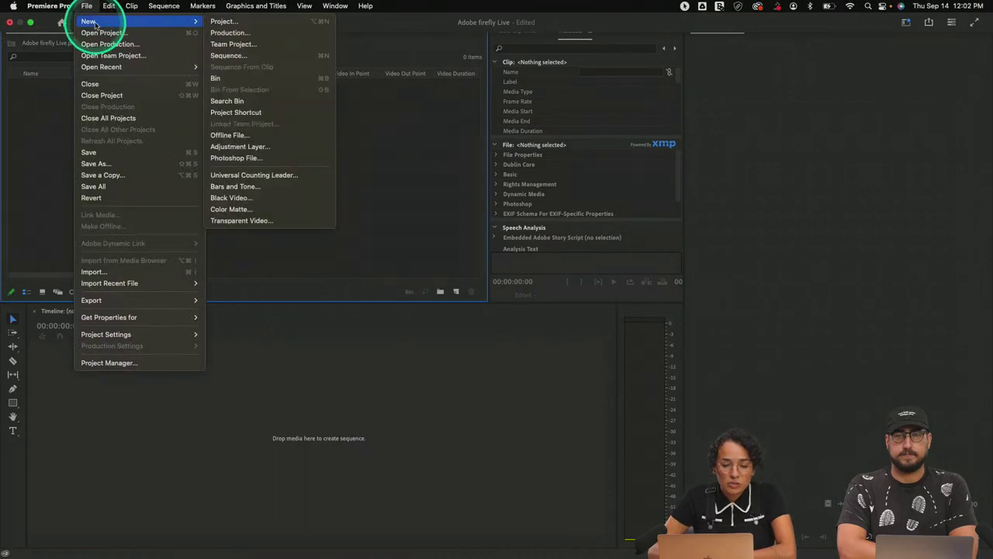
left_click(228, 55)
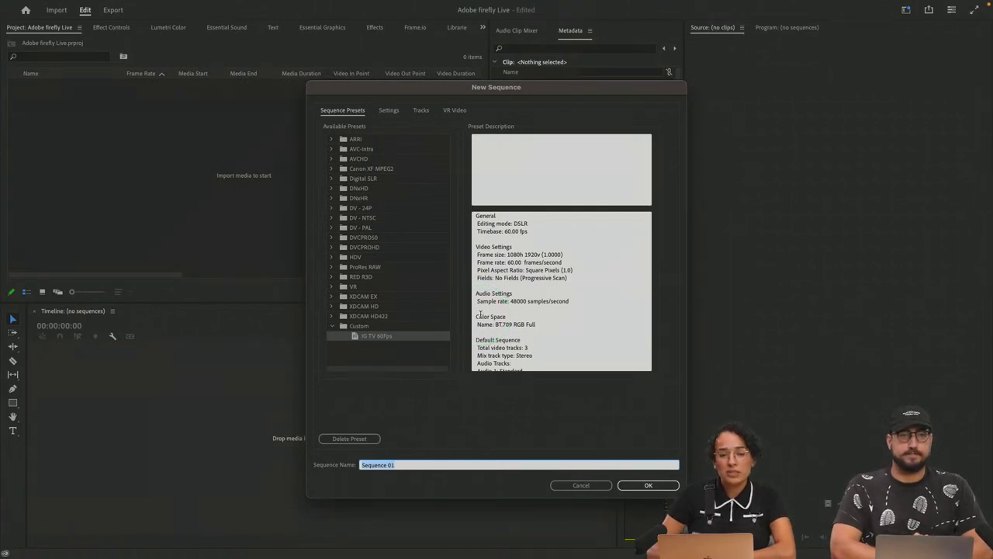
left_click_drag(454, 82, 225, 90)
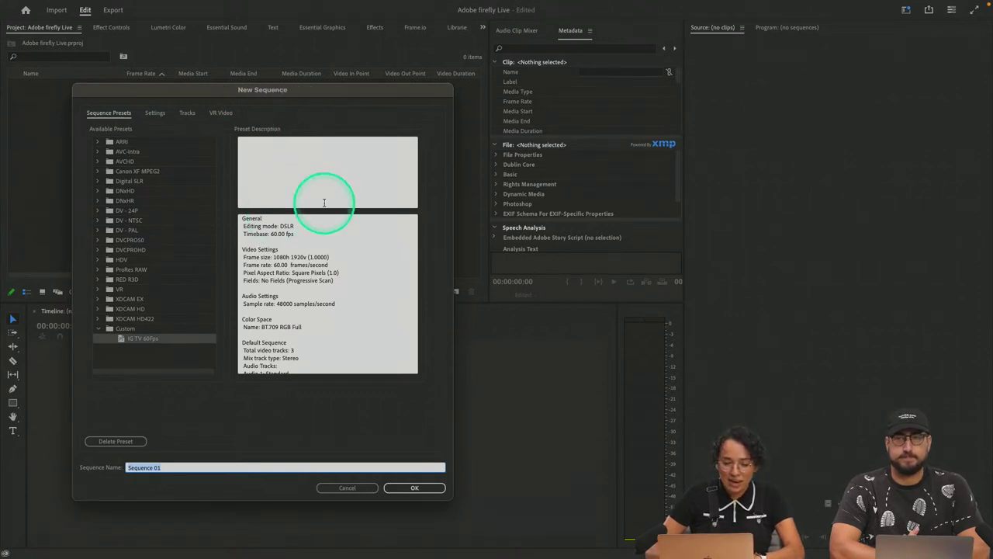
left_click(414, 487)
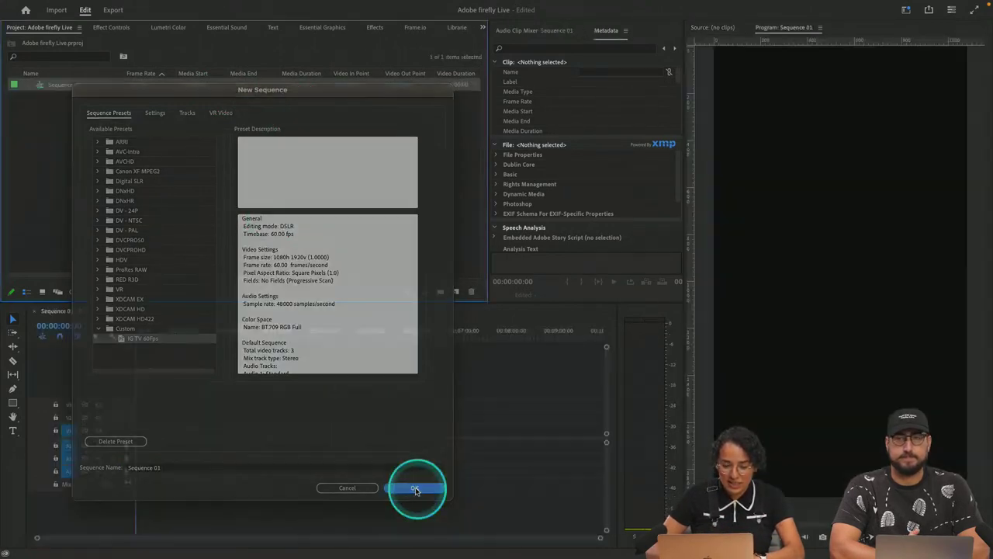
left_click(163, 5)
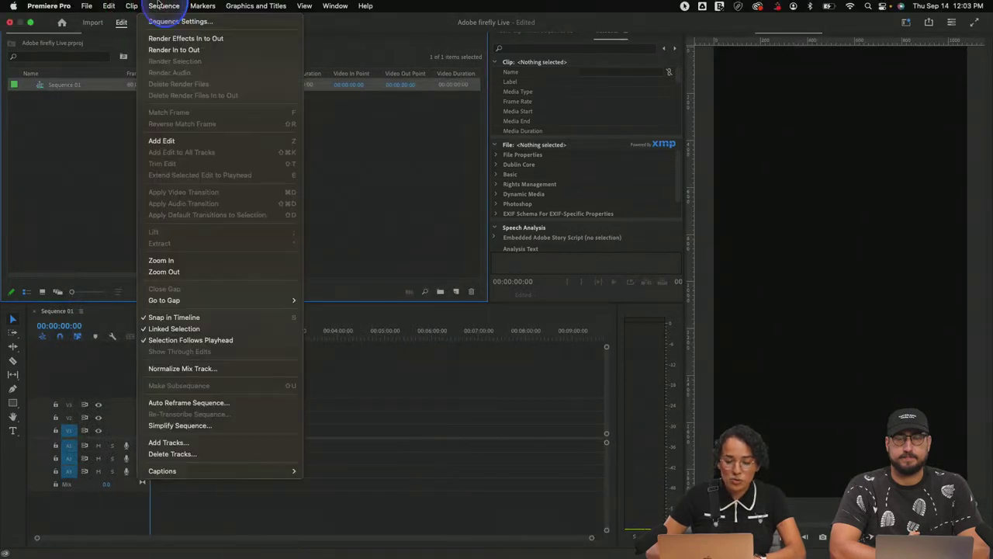
left_click(672, 240)
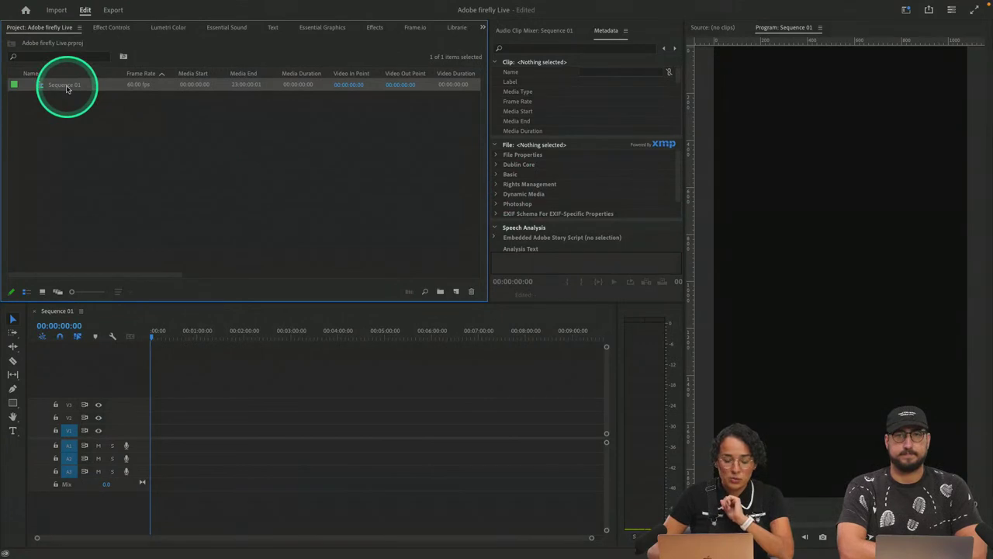
- Import the clip C0062.MP4 from the Video Reference Clips folder inside AI Features > Video
double_click(118, 164)
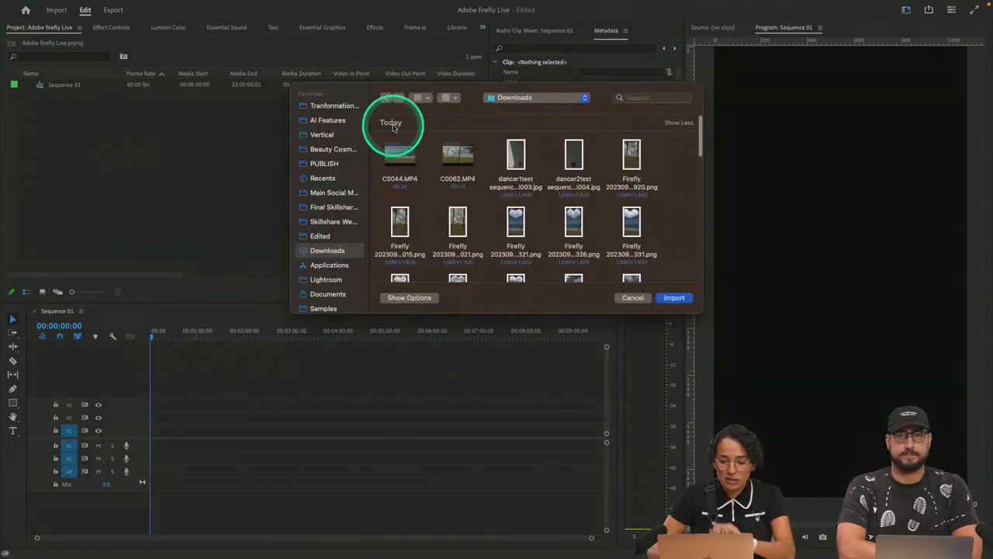
left_click(327, 123)
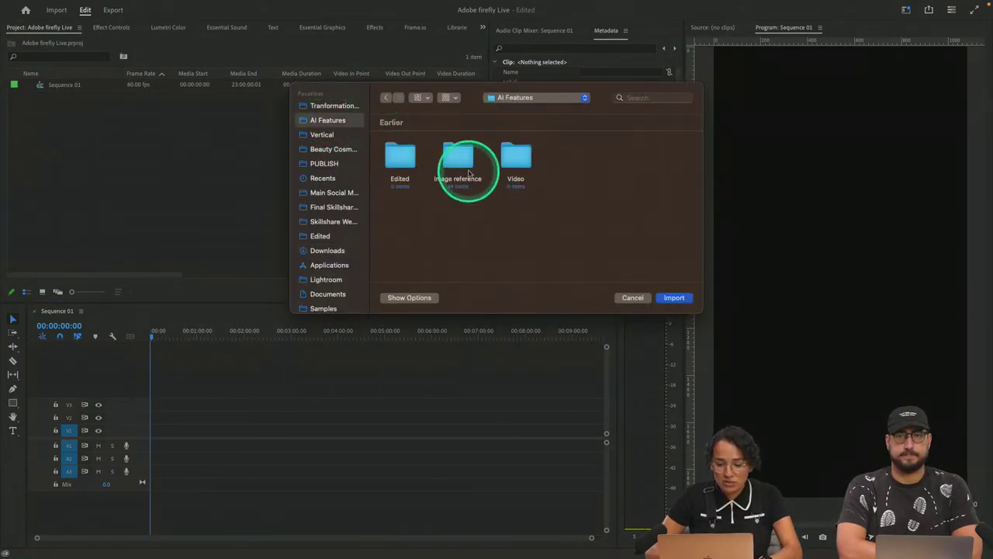
double_click(514, 159)
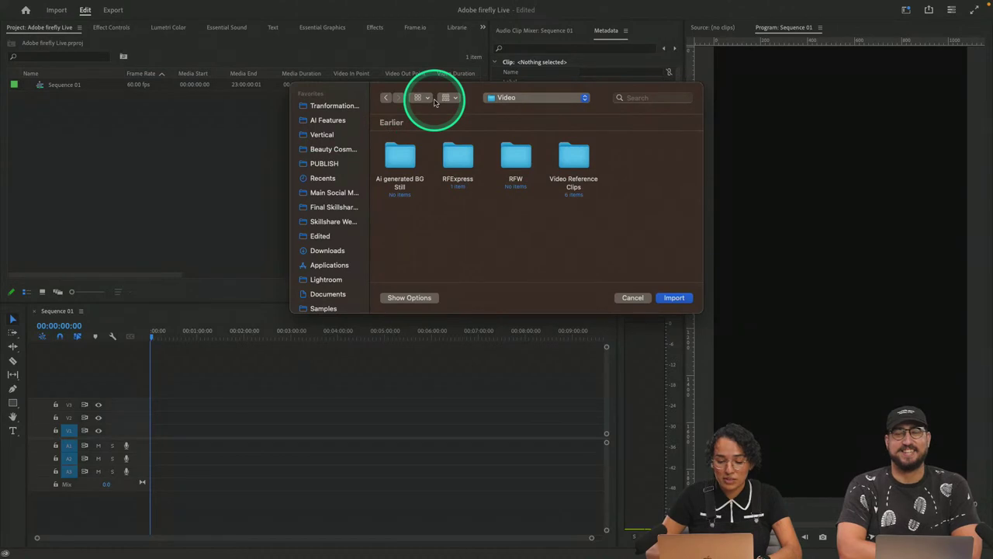
double_click(578, 157)
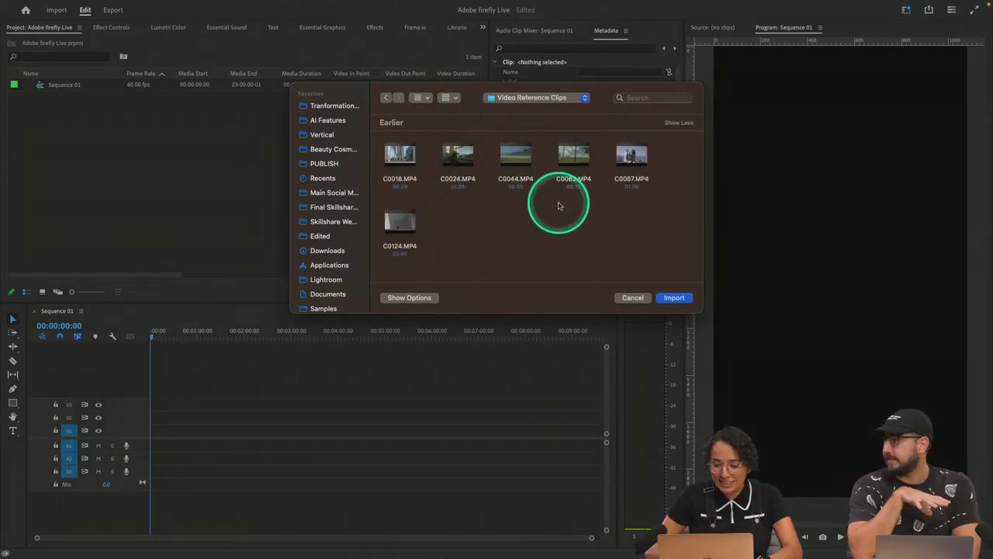
left_click(520, 161)
key("space")
key("space")
key("Right")
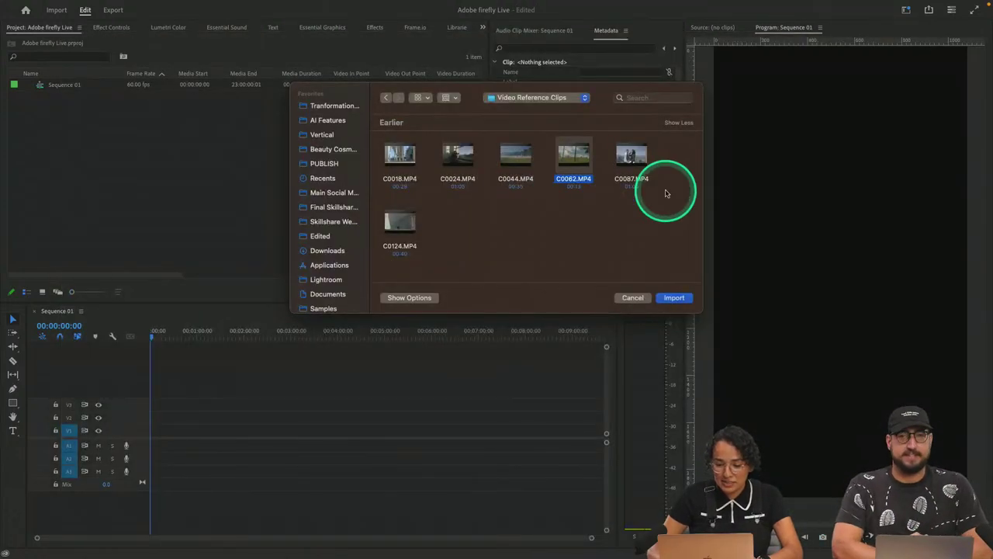
key("Return")
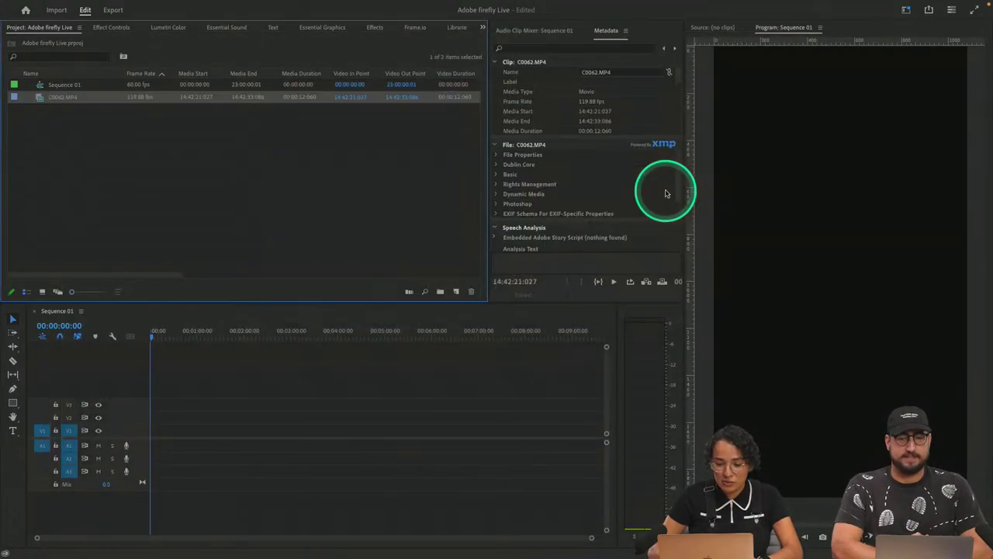
- Place C0062.MP4 at the start of tracks V1 and A1, keeping the existing sequence settings
left_click(40, 98)
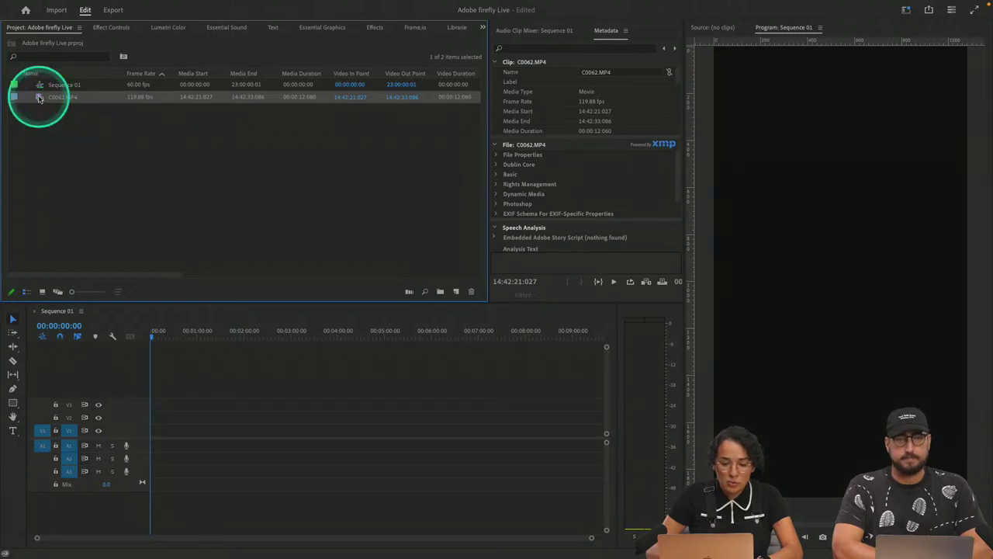
left_click_drag(40, 99, 150, 439)
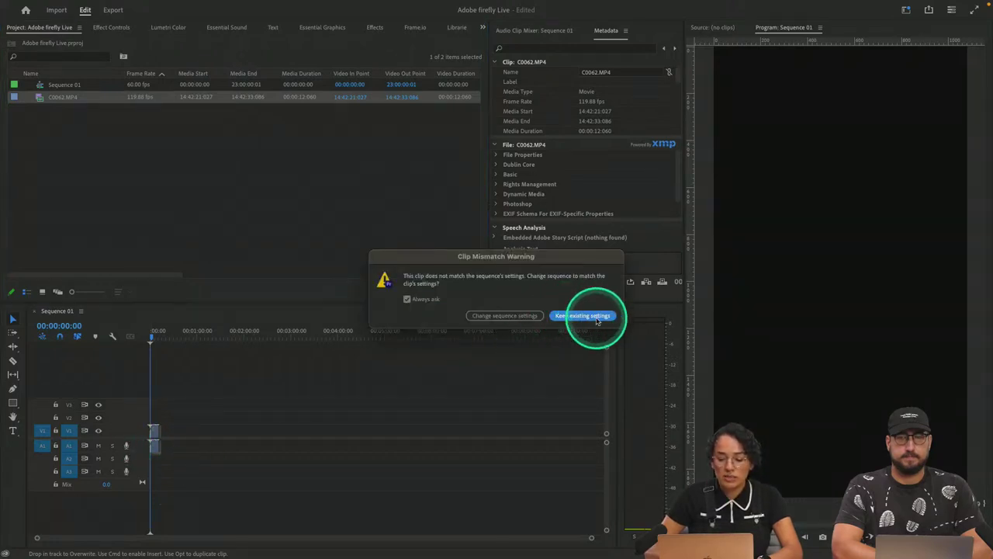
left_click(596, 317)
- Scrub through the placed clip to about 8 seconds and back to the start to review its footage
key("equal")
key("equal")
key("equal")
left_click_drag(152, 330, 201, 321)
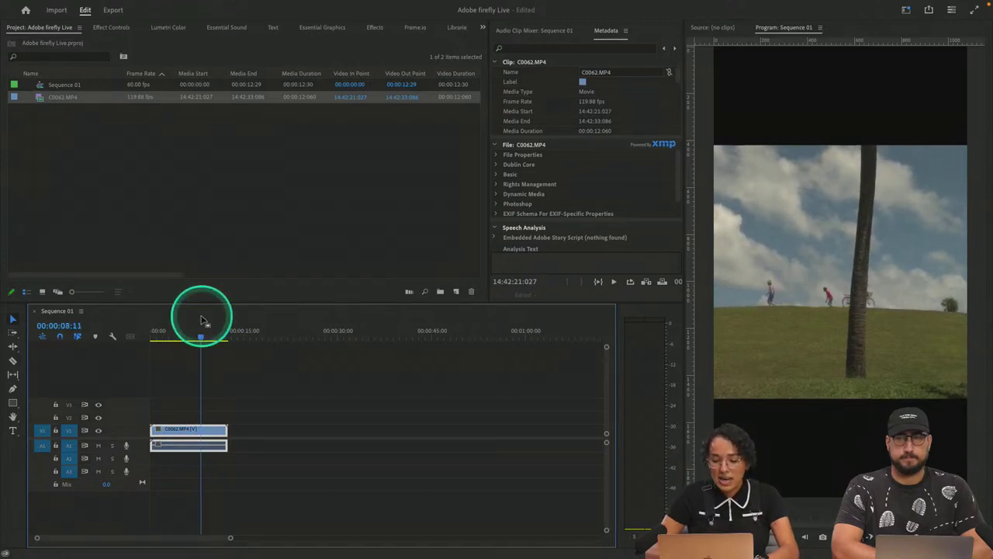
left_click(584, 103)
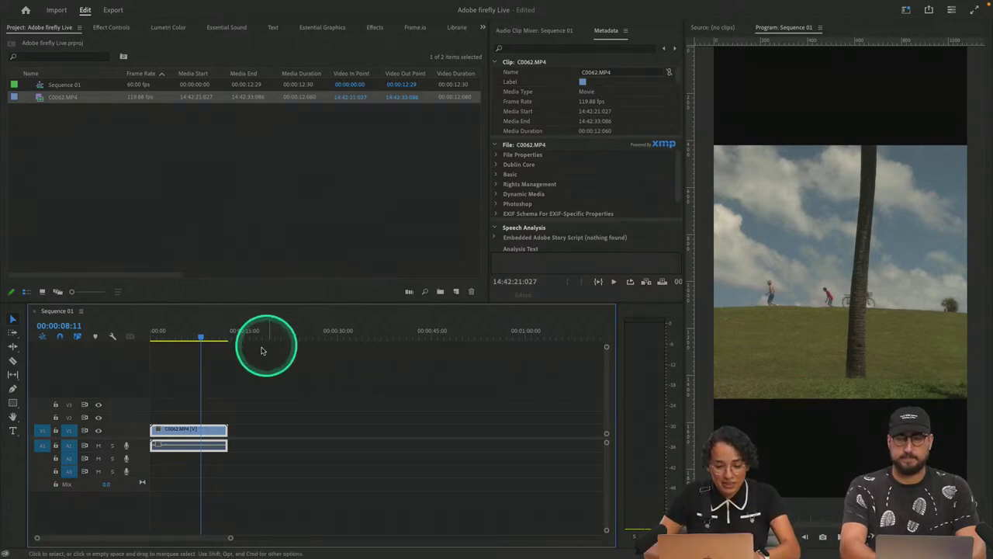
left_click(200, 339)
left_click_drag(199, 338, 155, 333)
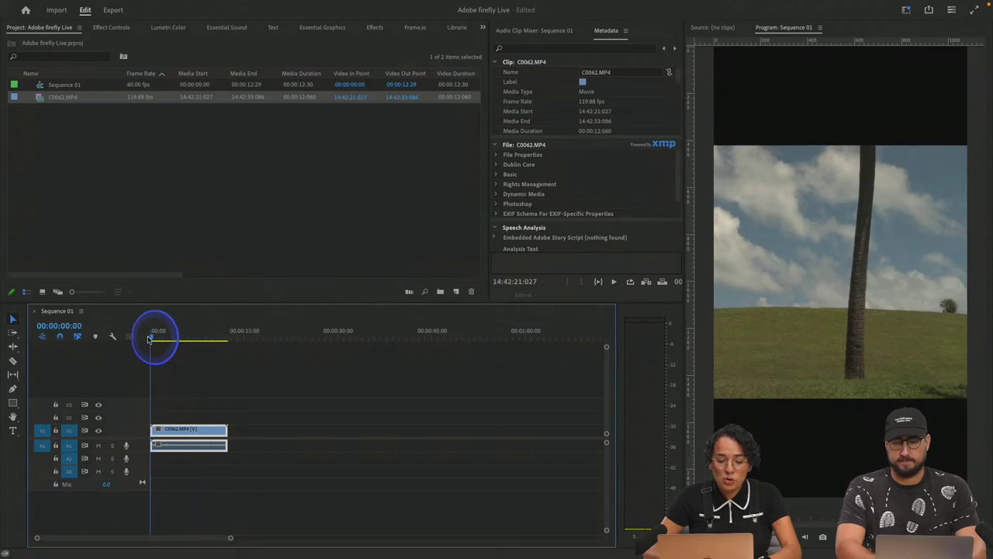
- Set the scale of the C0062.MP4 clip in the sequence to 83 and its horizontal position to 775
left_click(180, 429)
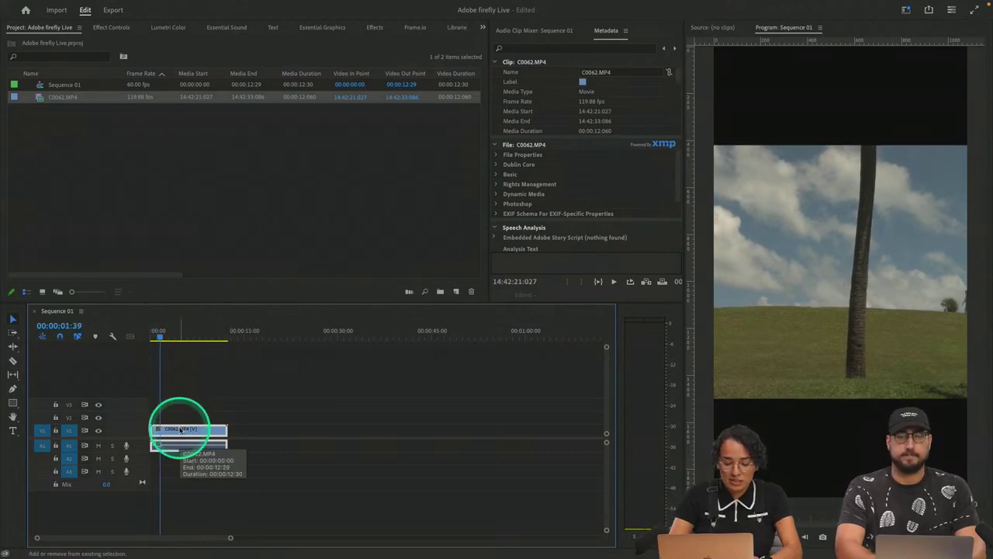
key("shift+5")
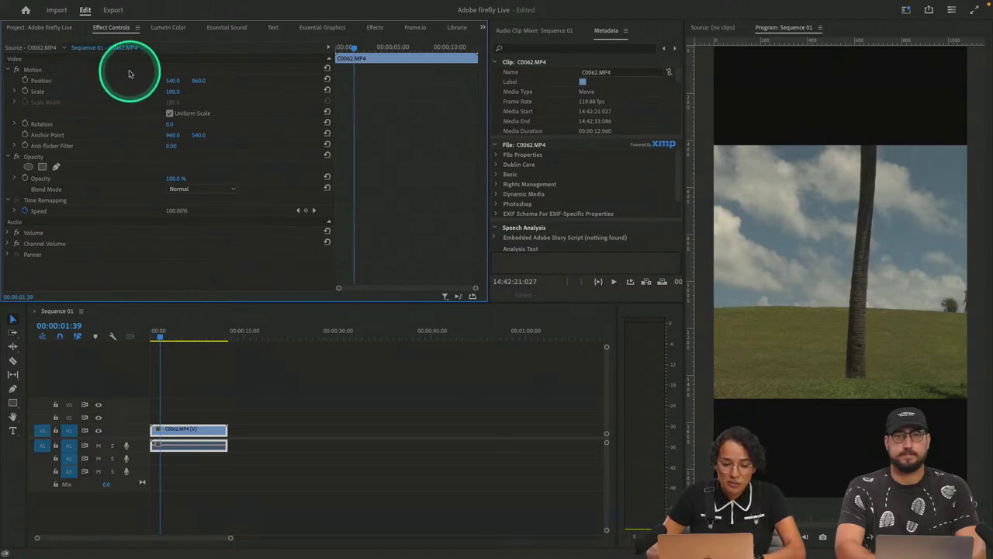
left_click_drag(172, 91, 178, 91)
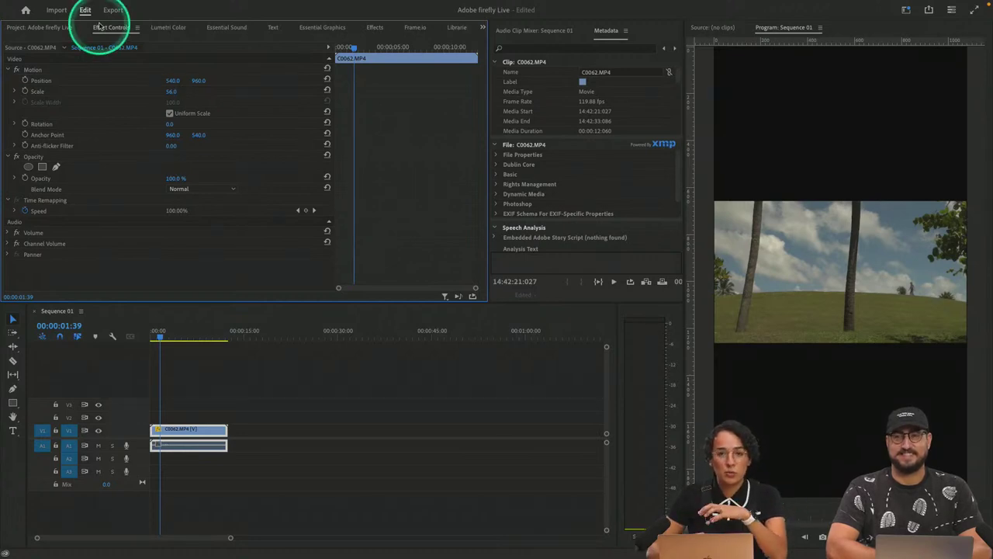
left_click_drag(177, 99, 177, 80)
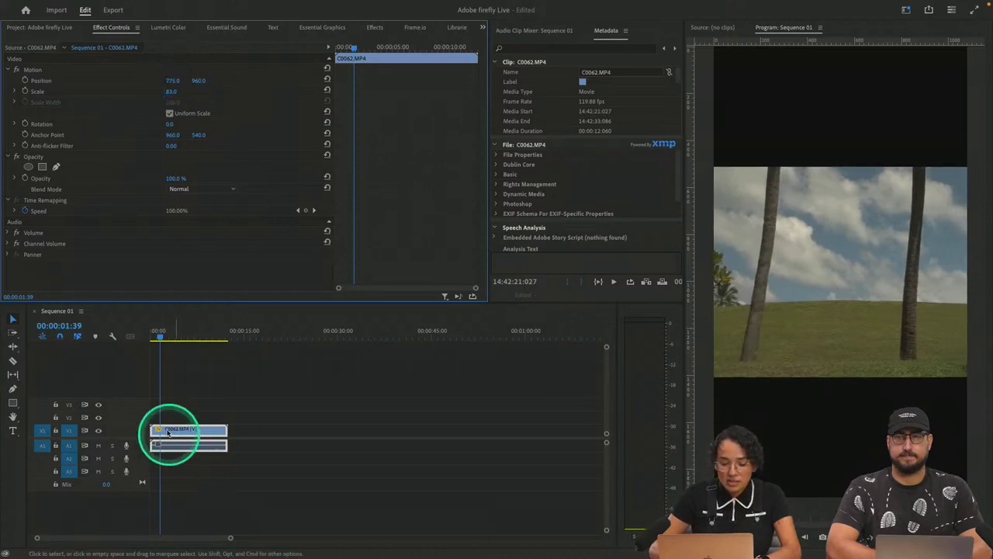
mouse_move(158, 334)
left_mouse_down()
mouse_move(215, 339)
mouse_move(176, 339)
left_mouse_up()
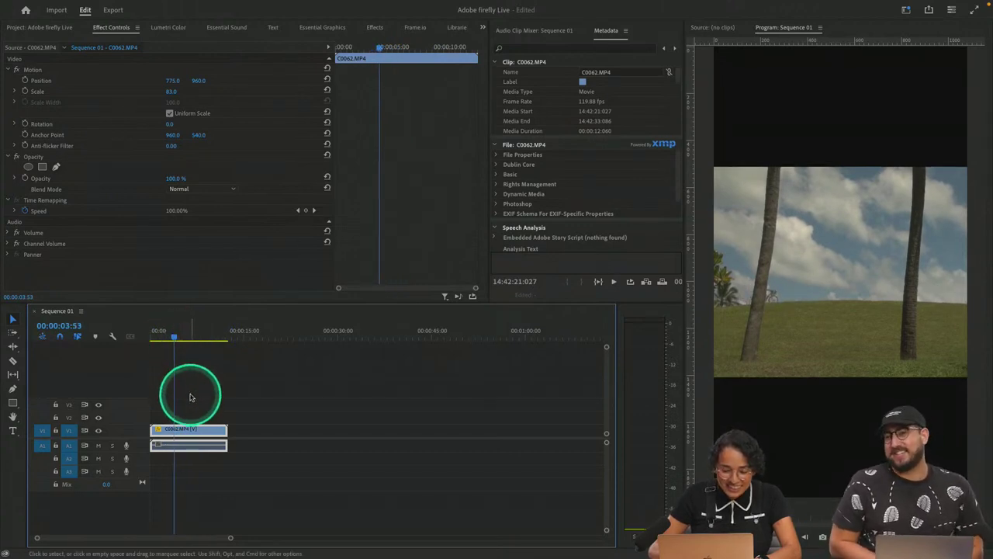
- Trim the end of the C0062.MP4 clip to about 8.5 seconds and play the sequence from the start
left_click_drag(225, 444, 203, 444)
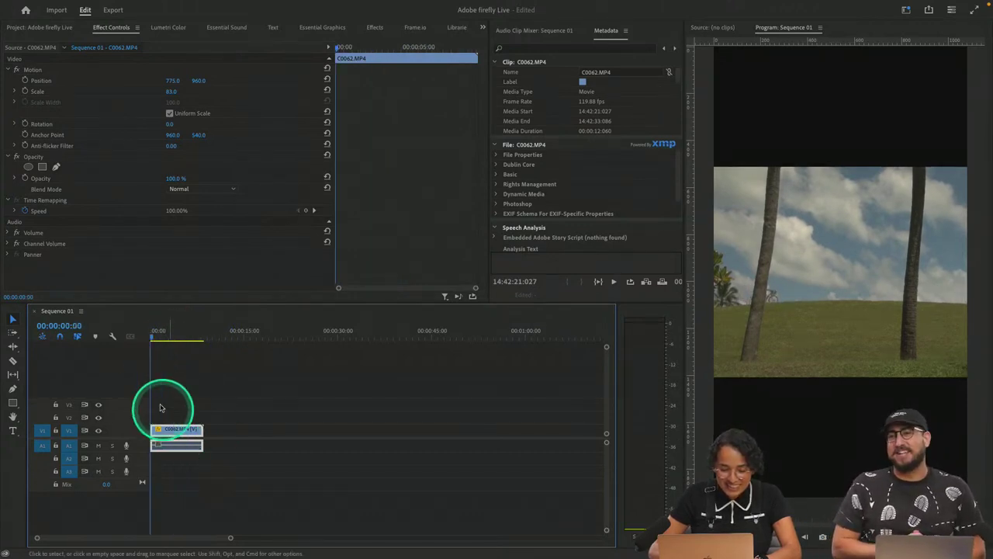
key("Home")
key("space")
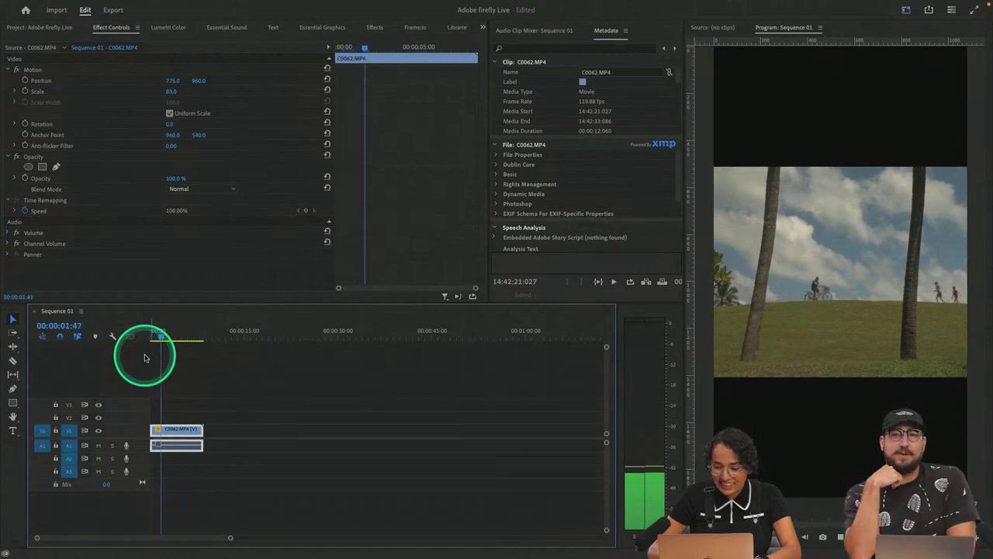
- Mark an in-to-out range in the sequence from the start to about 00:00:03:48
mouse_move(156, 332)
left_mouse_down()
mouse_move(197, 335)
mouse_move(174, 338)
left_mouse_up()
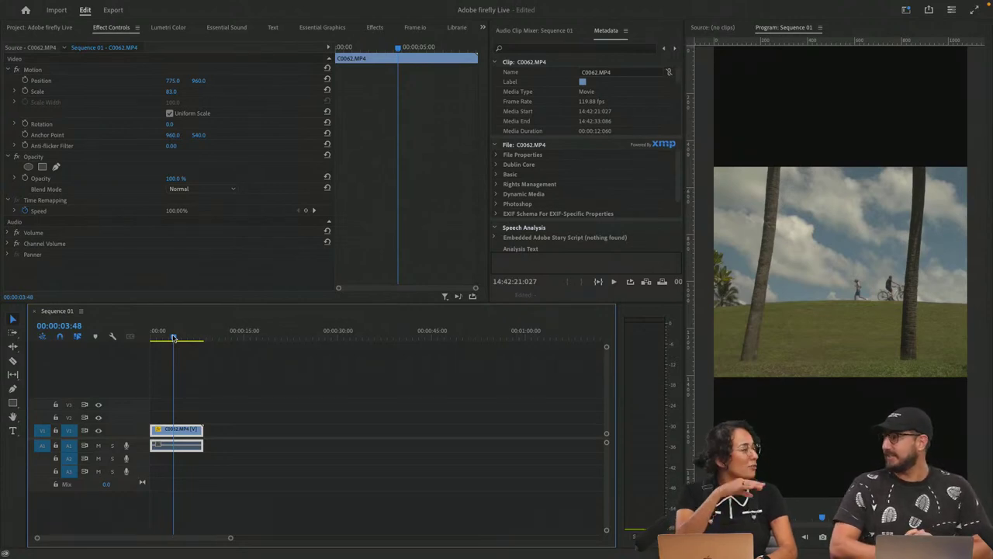
left_click(233, 370)
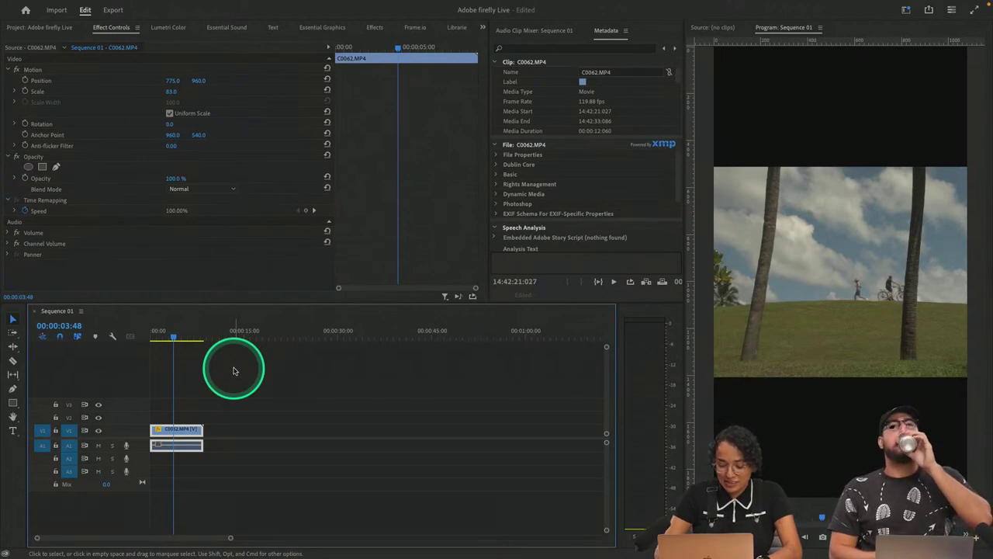
left_click_drag(157, 336, 124, 339)
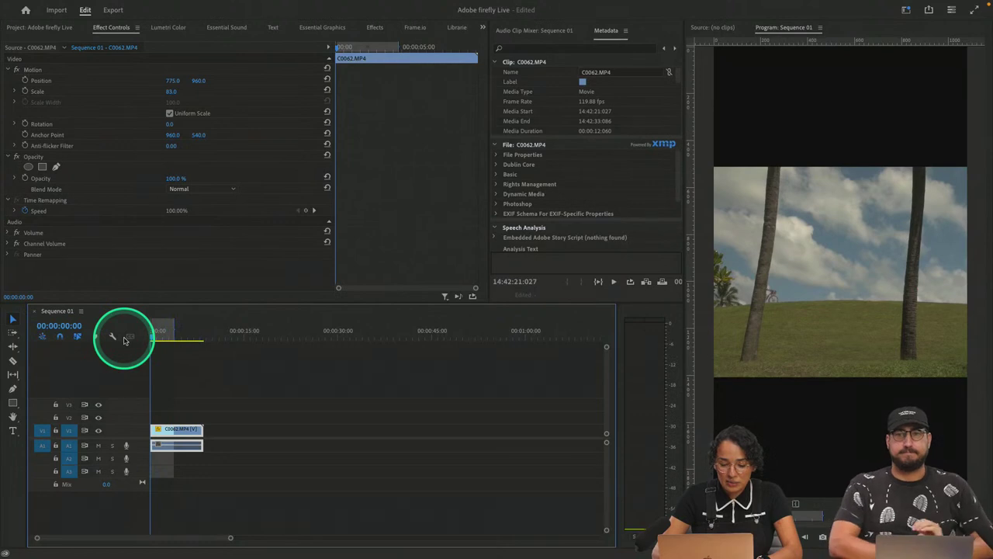
left_click(177, 338)
mouse_move(178, 338)
left_mouse_down()
mouse_move(149, 338)
mouse_move(192, 340)
mouse_move(177, 343)
left_mouse_up()
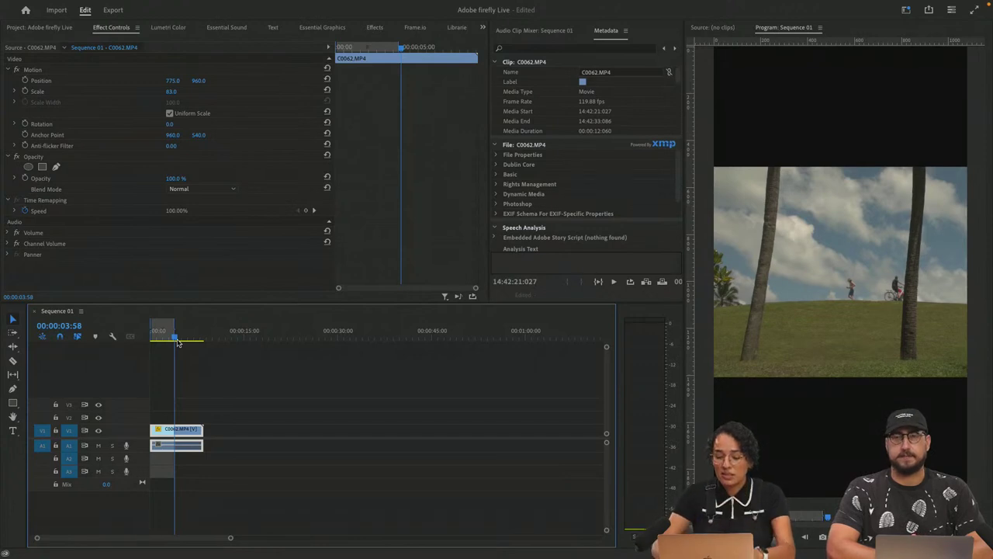
- Split the C0062.MP4 clip at 00:00:03:49 and delete the portion after the cut
key("equal")
key("equal")
left_click_drag(248, 329, 243, 333)
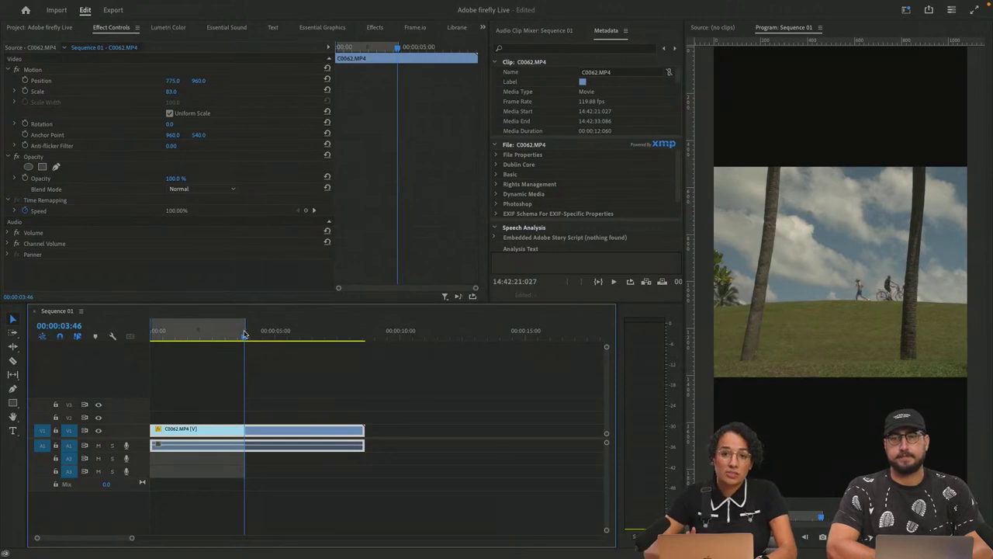
left_click_drag(255, 339, 225, 340)
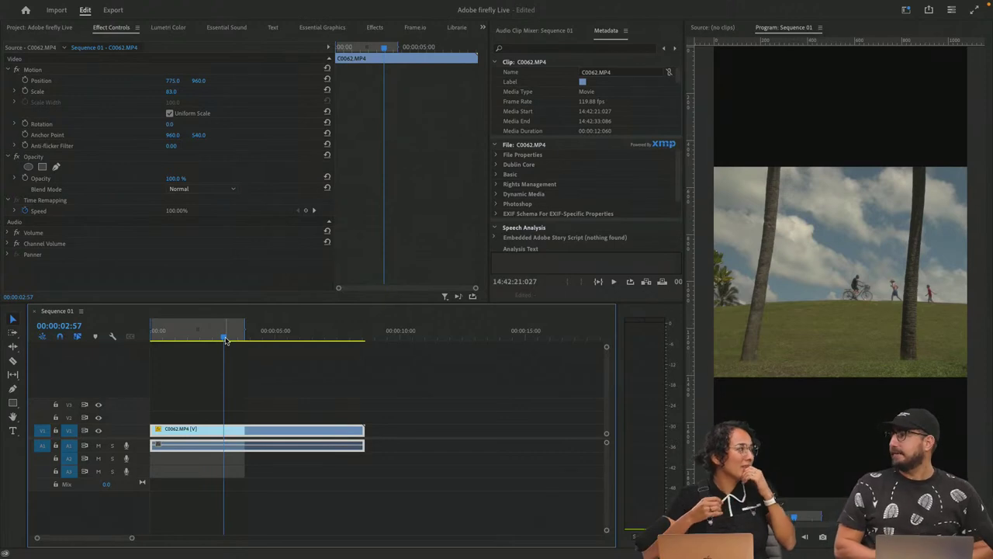
mouse_move(226, 341)
left_mouse_down()
mouse_move(244, 335)
mouse_move(172, 332)
mouse_move(235, 332)
mouse_move(275, 348)
mouse_move(244, 346)
mouse_move(281, 348)
mouse_move(248, 345)
left_mouse_up()
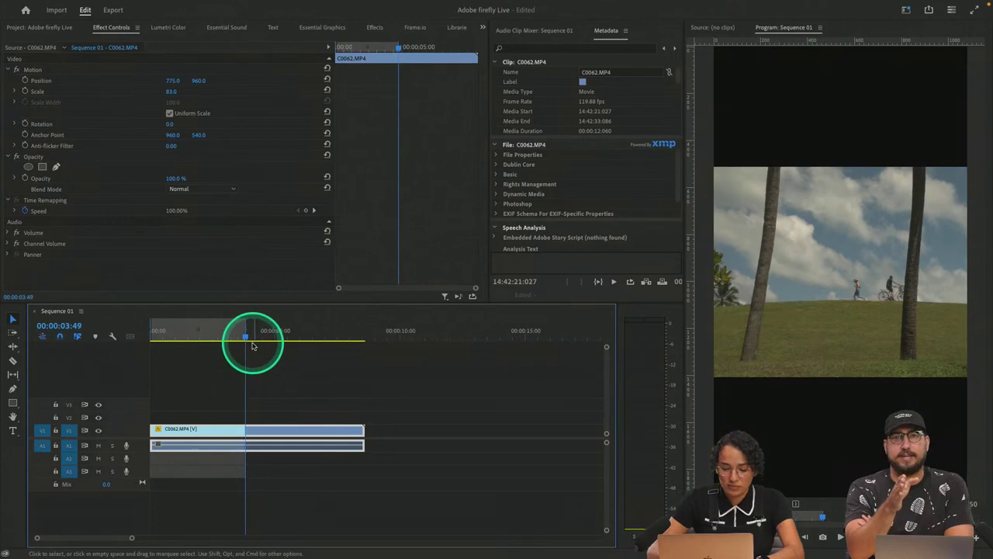
key("super+k")
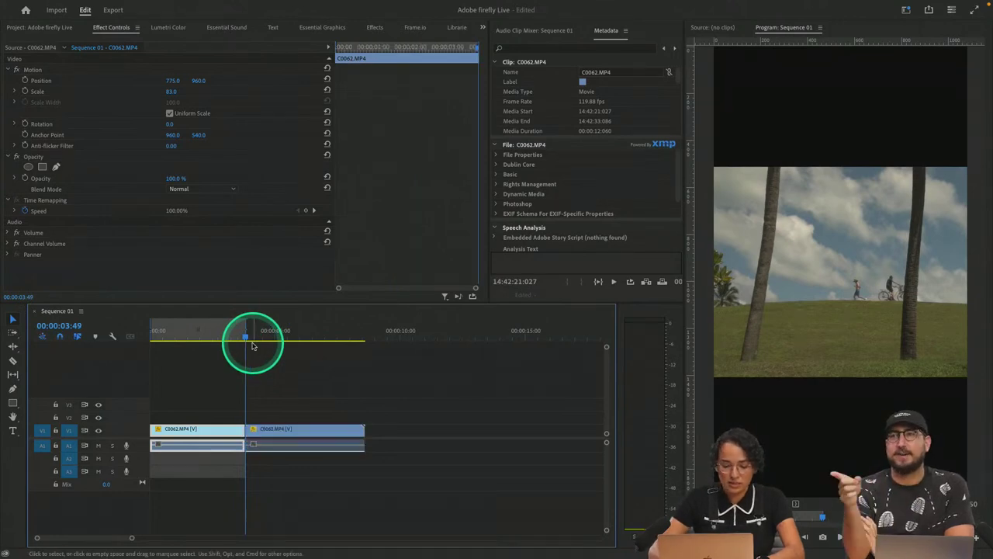
left_click(327, 434)
key("grave")
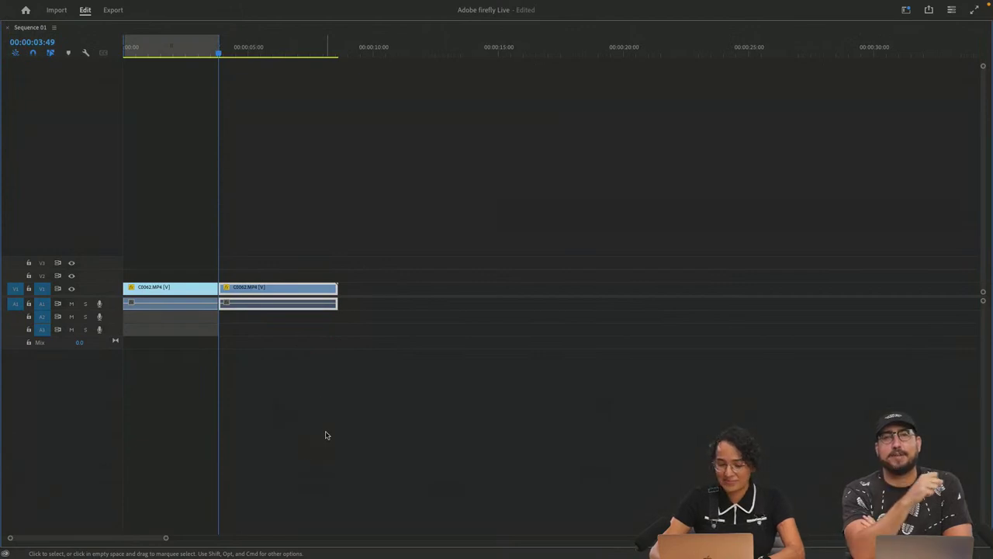
key("Delete")
- Expand the height of all video and audio tracks in the timeline and place the playhead at 00:00:03:23
left_click(190, 199)
key("=")
key("=")
key("=")
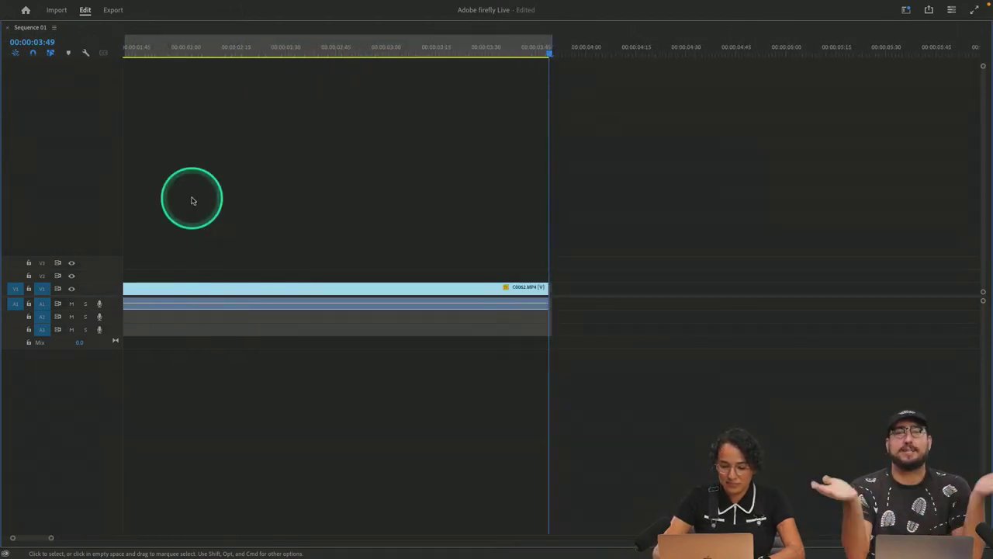
key("shift+equal")
left_click(462, 50)
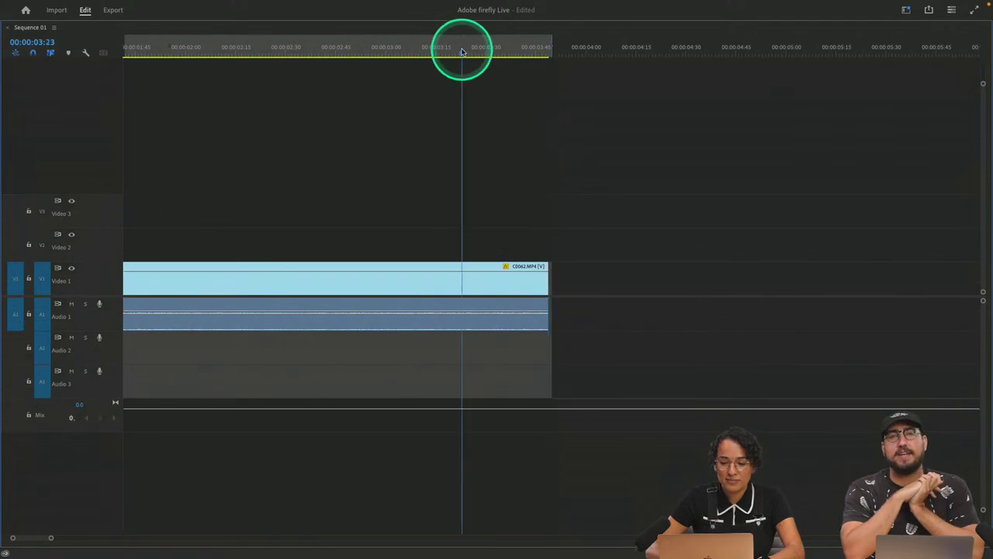
key("grave")
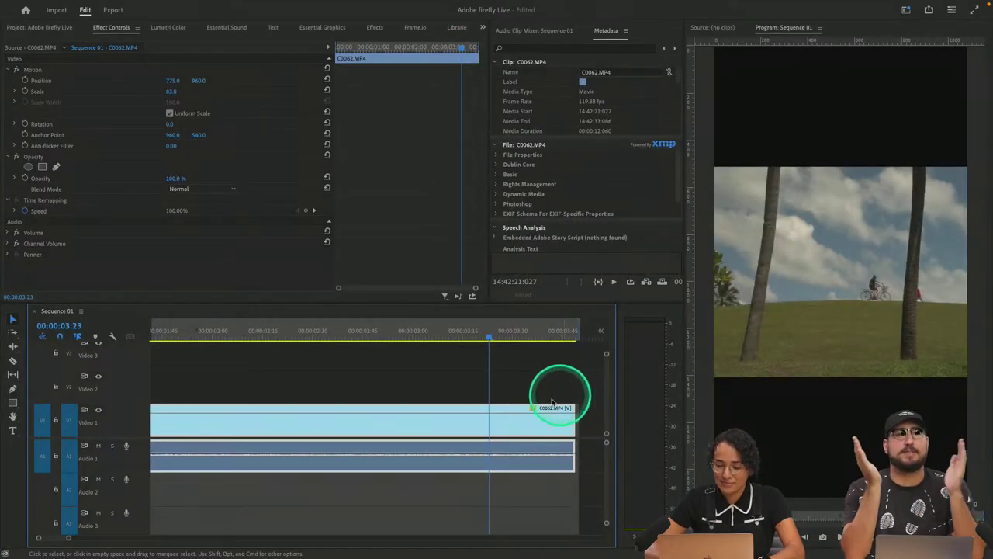
key("minus")
key("minus")
key("minus")
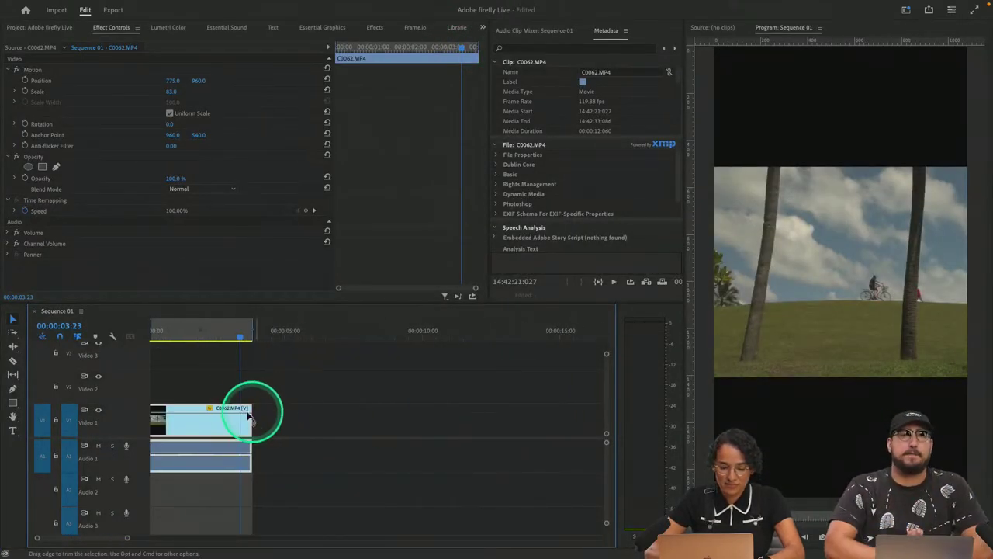
key("super+r")
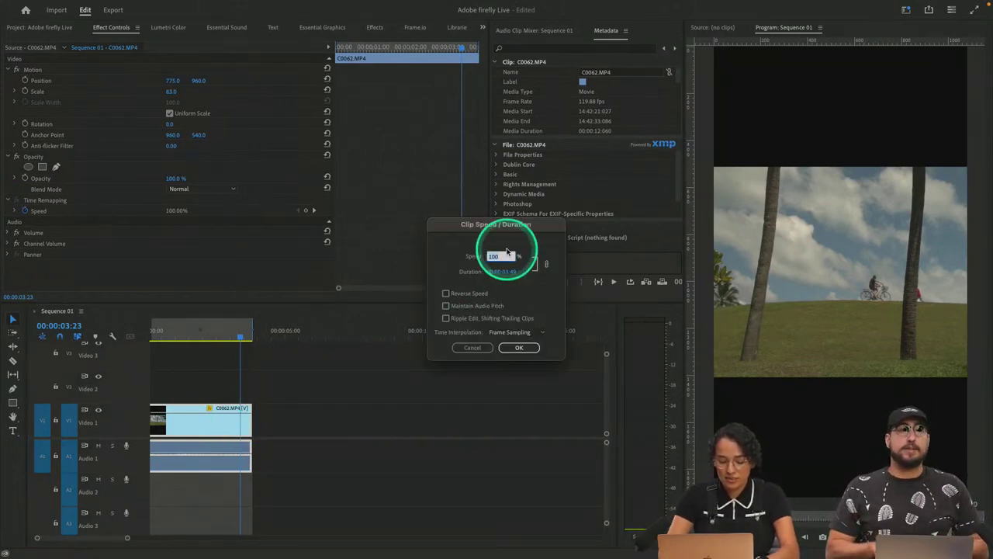
type("50")
left_click(485, 348)
left_click(290, 383)
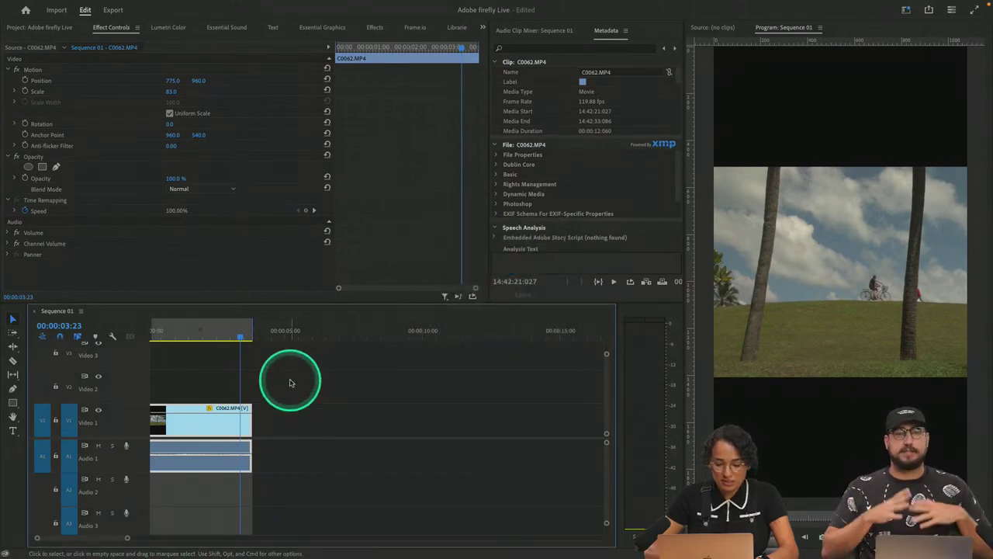
left_click(234, 327)
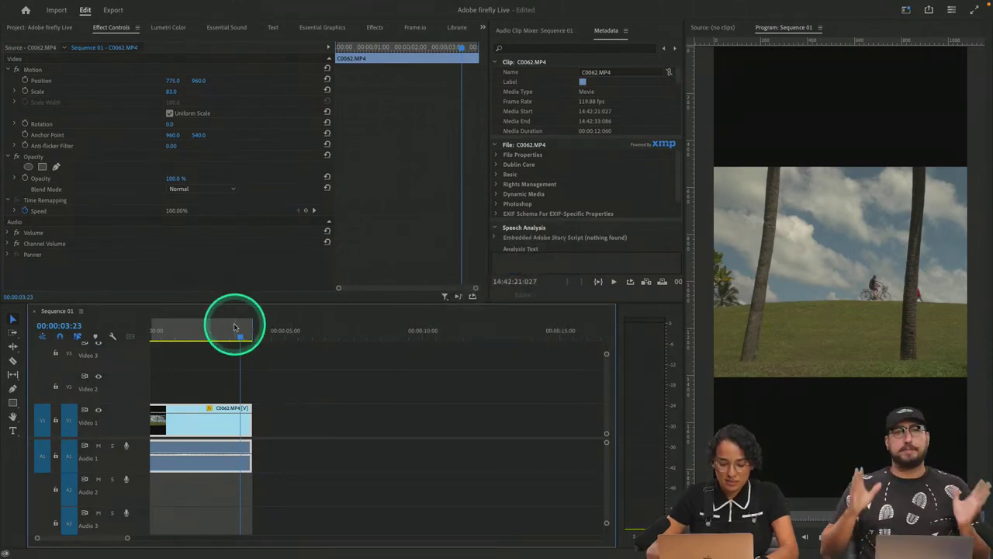
double_click(758, 338)
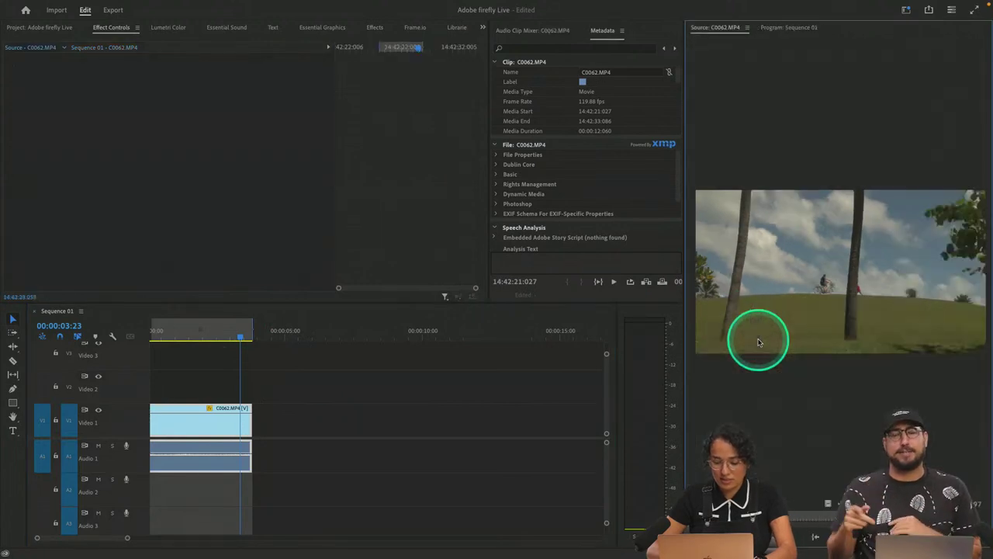
key(".")
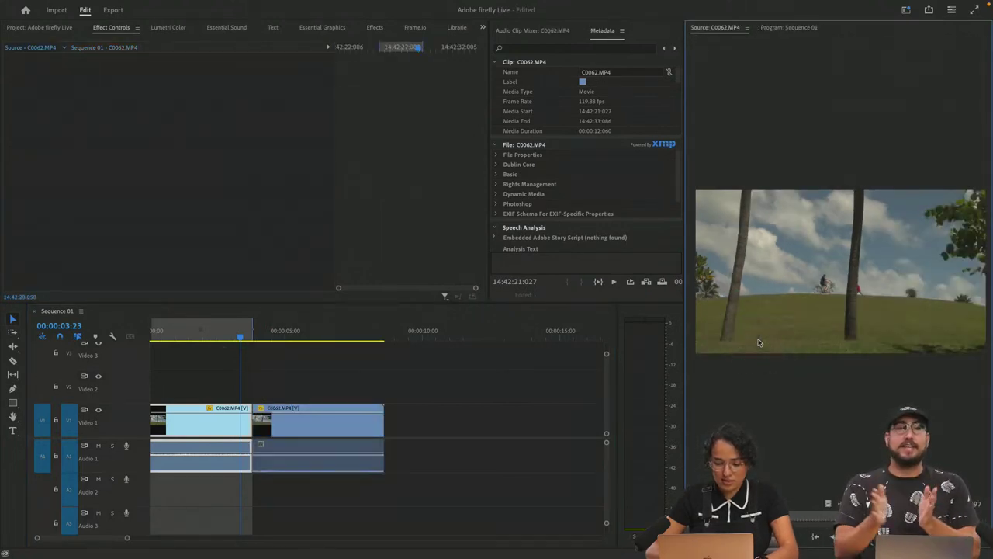
key("ctrl+z")
- Show Sequence 01 in a maximized Program monitor and scrub through the trimmed clip
left_click(789, 27)
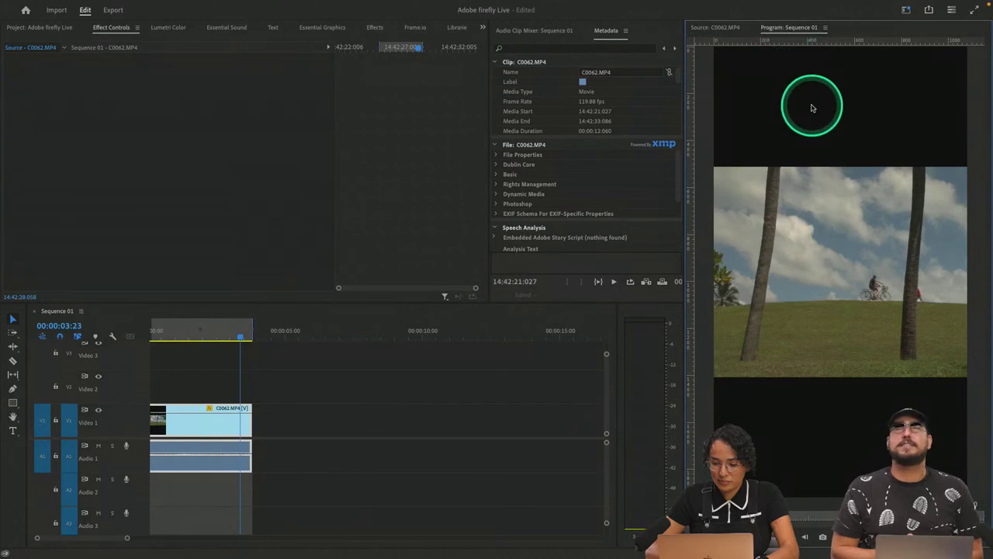
key("grave")
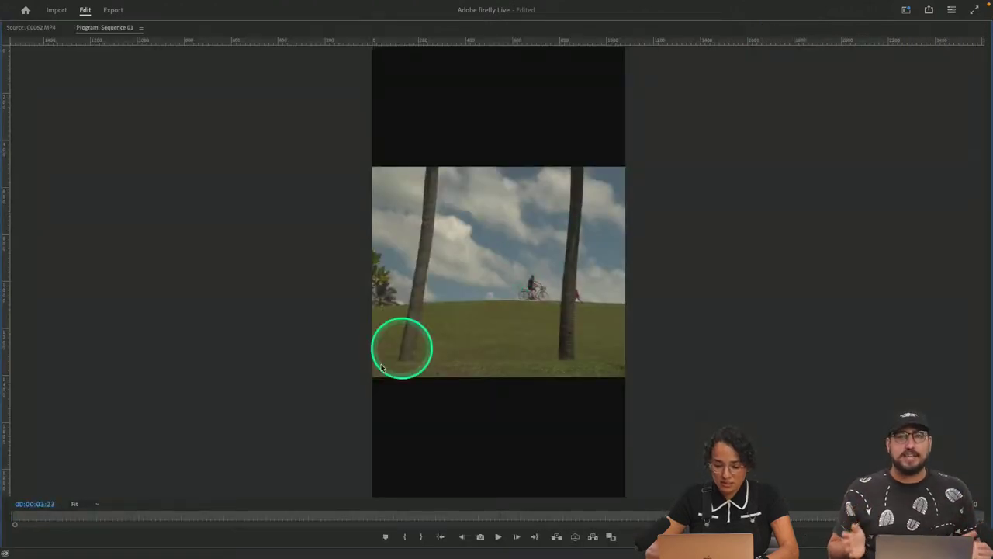
left_click(401, 515)
left_click_drag(387, 517, 830, 510)
- Switch to Chrome and look over the generative tools offered on the Adobe Firefly home page
key("super+Tab")
key("super+Tab")
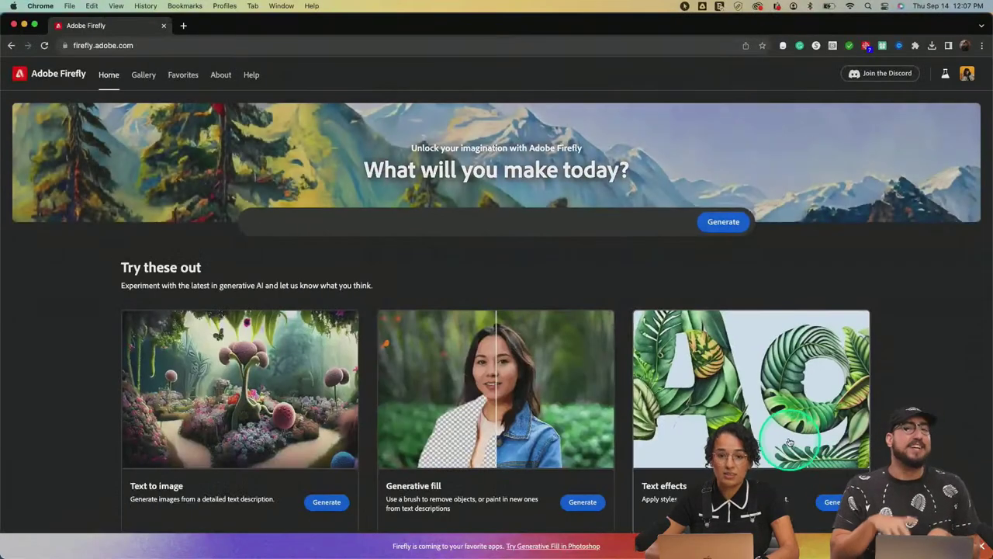
scroll(515, 322, "down", 4)
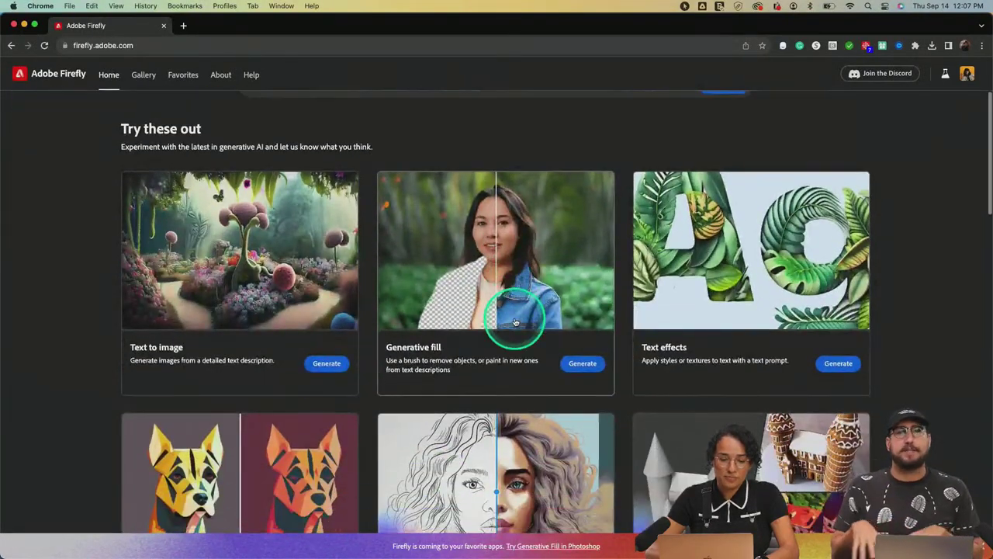
scroll(515, 322, "down", 2)
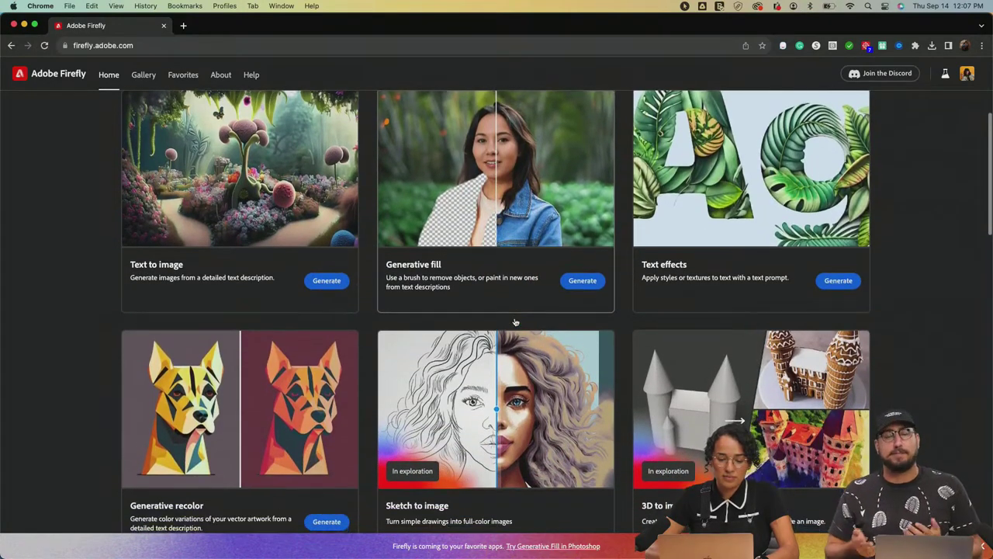
scroll(515, 322, "down", 2)
scroll(515, 322, "up", 8)
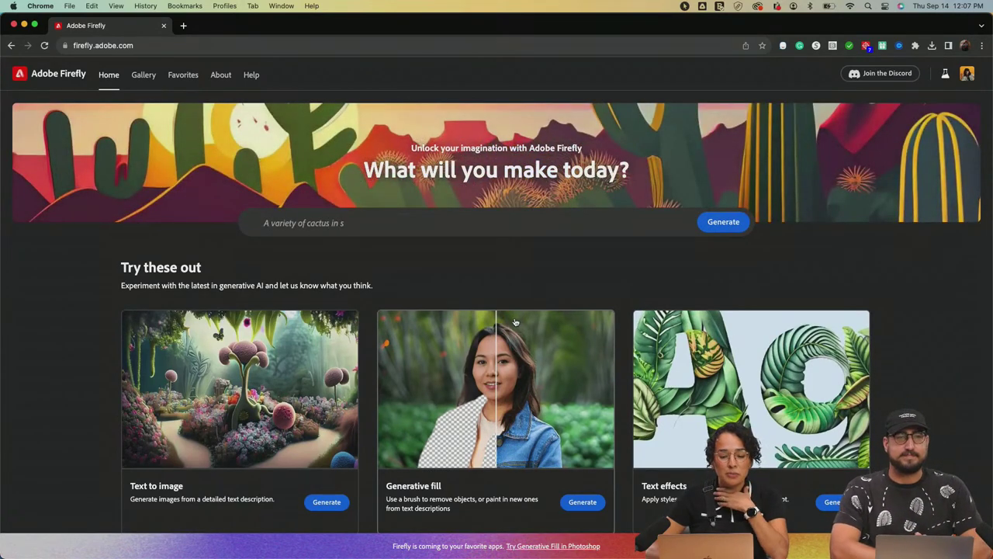
scroll(515, 322, "down", 3)
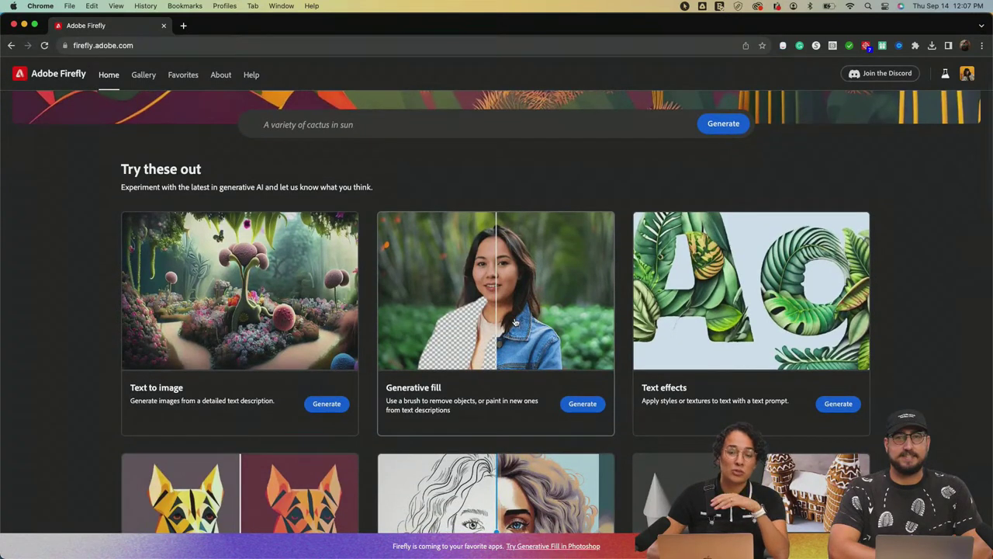
scroll(515, 322, "down", 1)
scroll(516, 322, "down", 1)
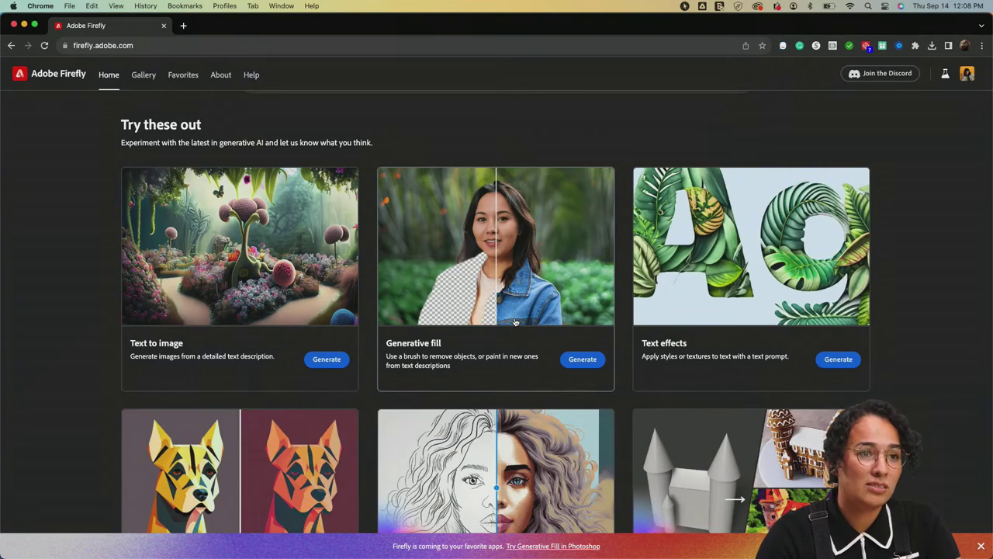
scroll(515, 322, "down", 2)
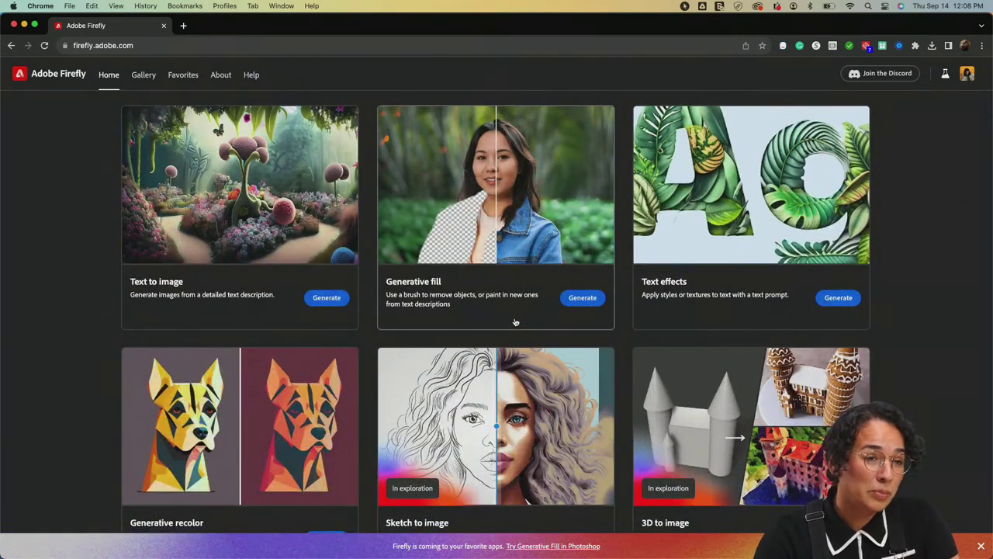
- Switch back to Premiere Pro, scrub through the trimmed sequence, restore the panel layout and leave the playhead at 00:00:03:32
key("super+Tab")
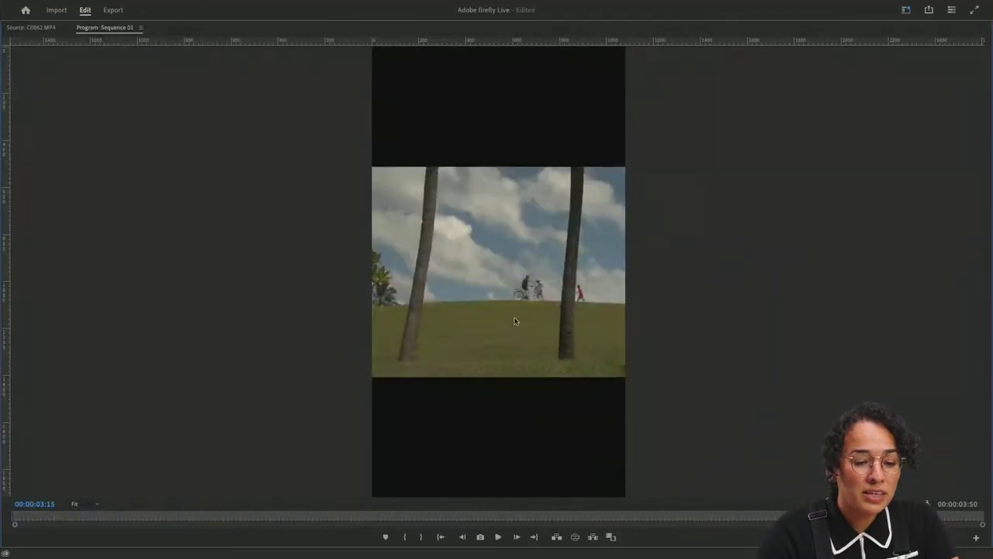
left_click_drag(52, 515, 780, 512)
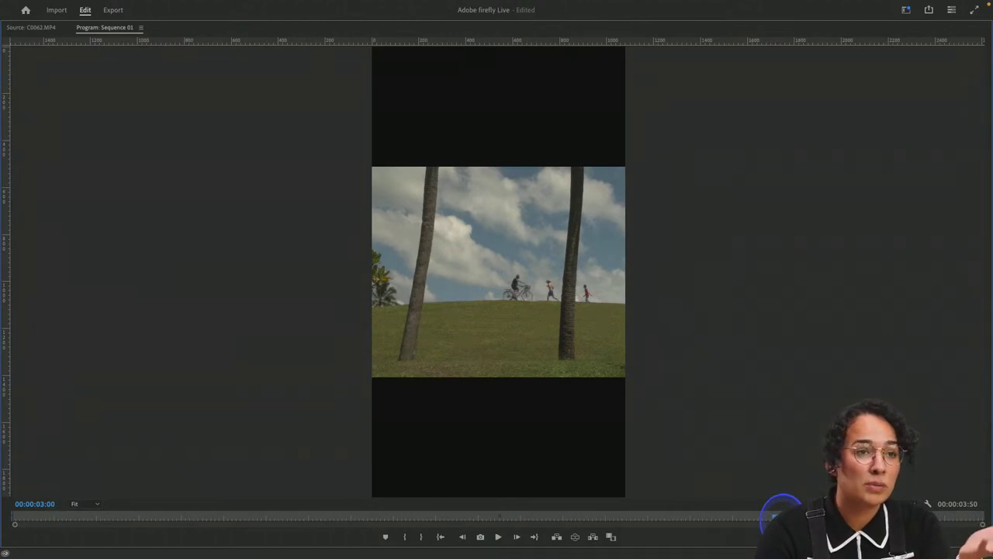
key("grave")
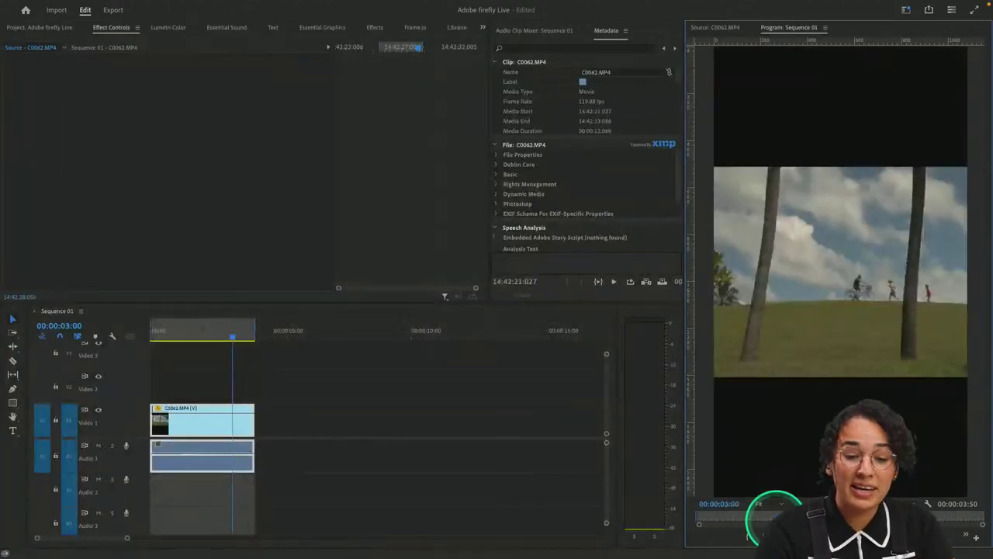
left_click_drag(173, 331, 248, 355)
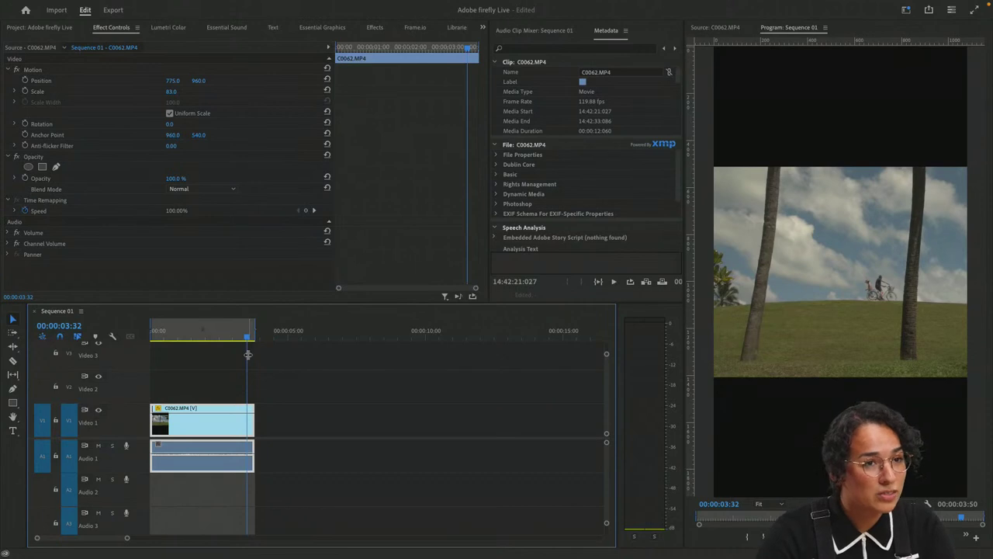
- Set the speed of the C0062.MP4 clip in the sequence to 25%
left_click_drag(255, 464, 240, 418)
key("super+r")
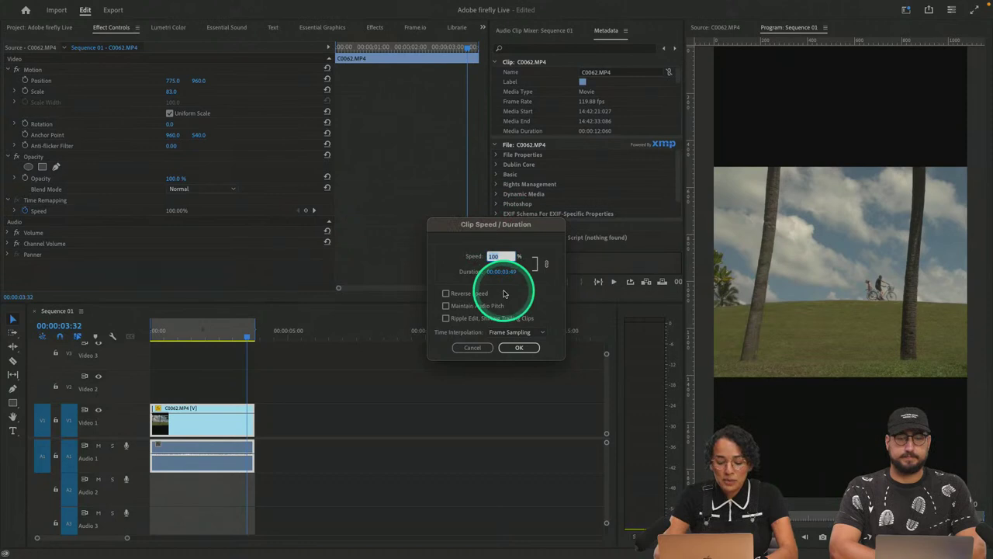
left_click(516, 348)
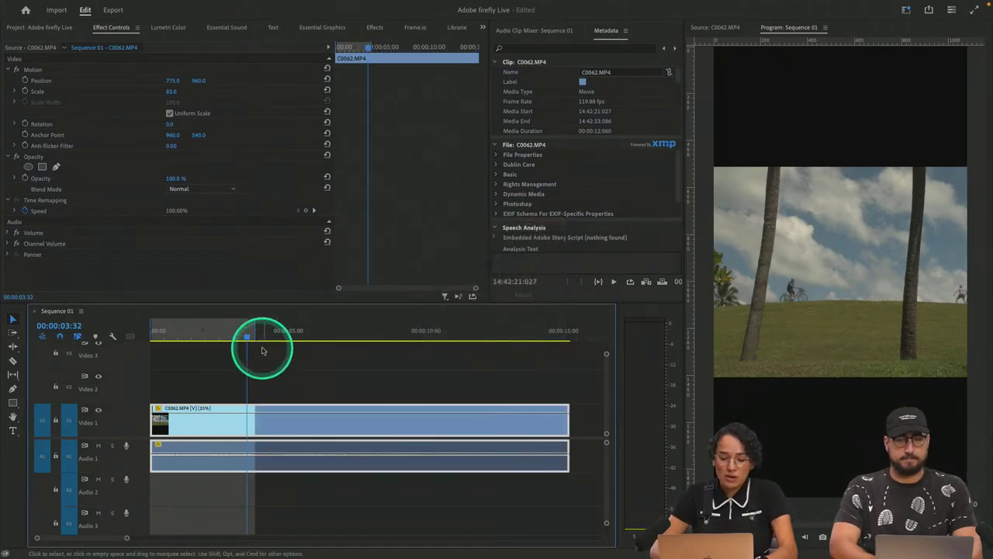
- Extend the Sequence 01 out point to the end of the slowed clip and play it from near the start
left_click_drag(256, 332, 569, 332)
left_click_drag(247, 332, 155, 325)
key("space")
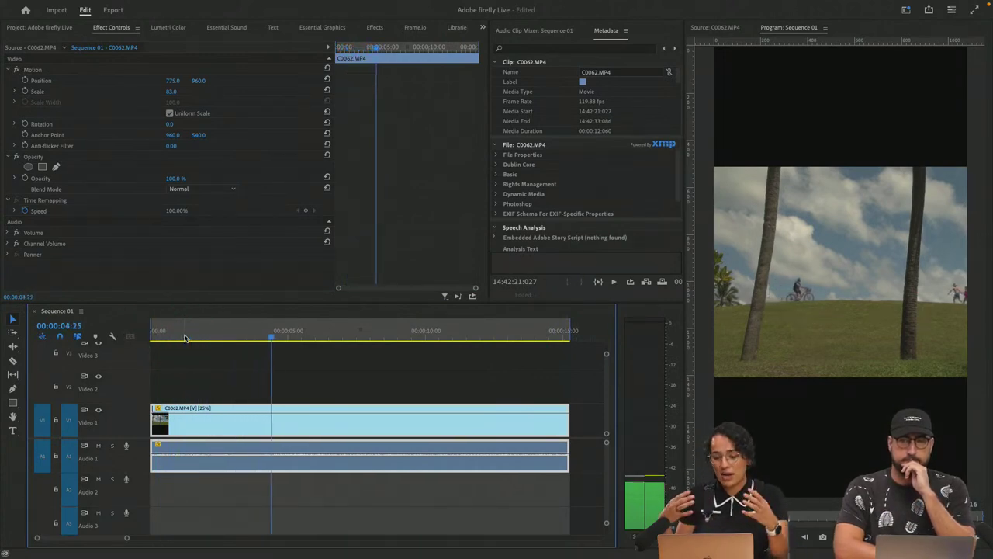
left_click(633, 356)
left_click(265, 370)
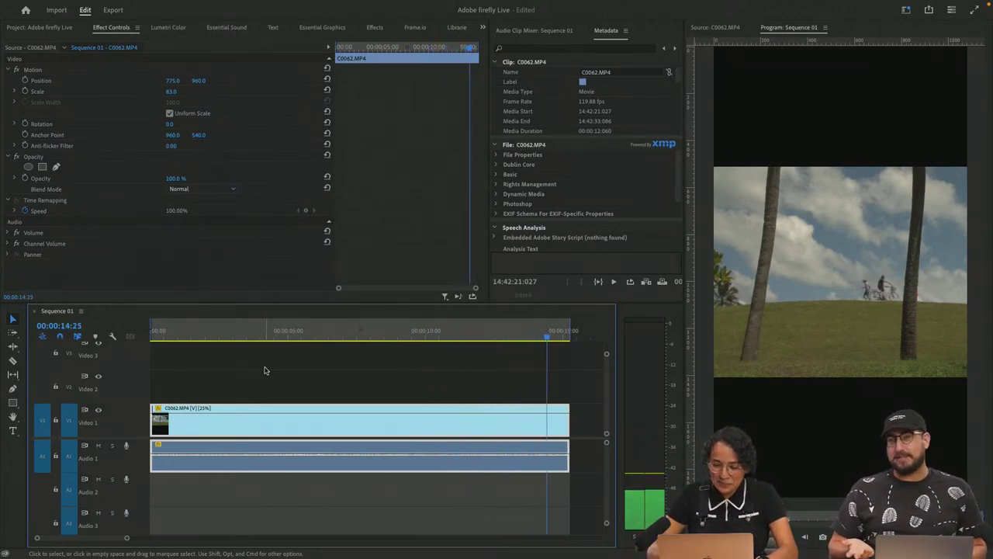
- Scrub back through the slowed C0062.MP4 clip and move its video from Video 1 up to Video 2
left_click(489, 340)
left_click(443, 333)
left_click(441, 333)
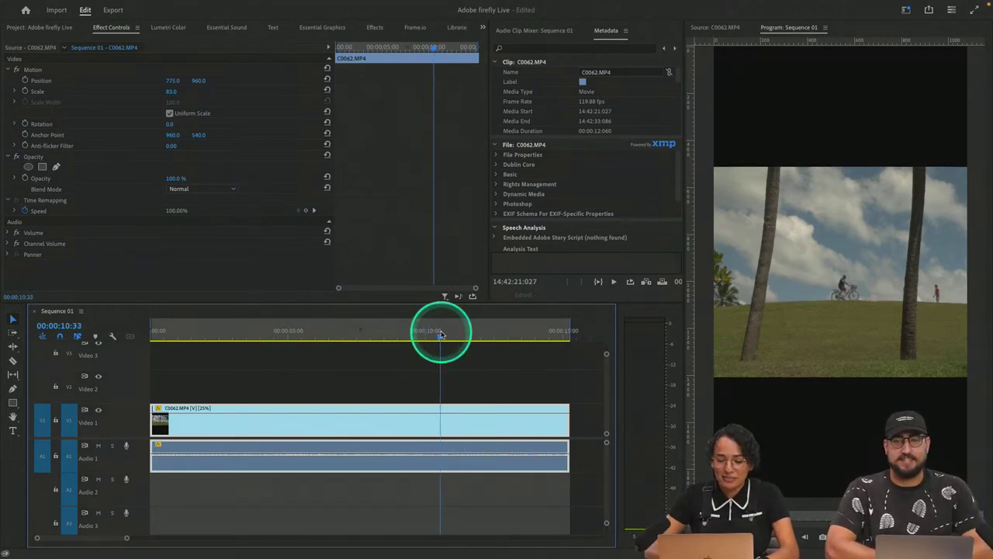
left_click(423, 335)
left_click_drag(250, 419, 255, 388)
- Place the playhead at 00:00:09:13 and open the Program monitor's Button Editor
left_click(411, 347)
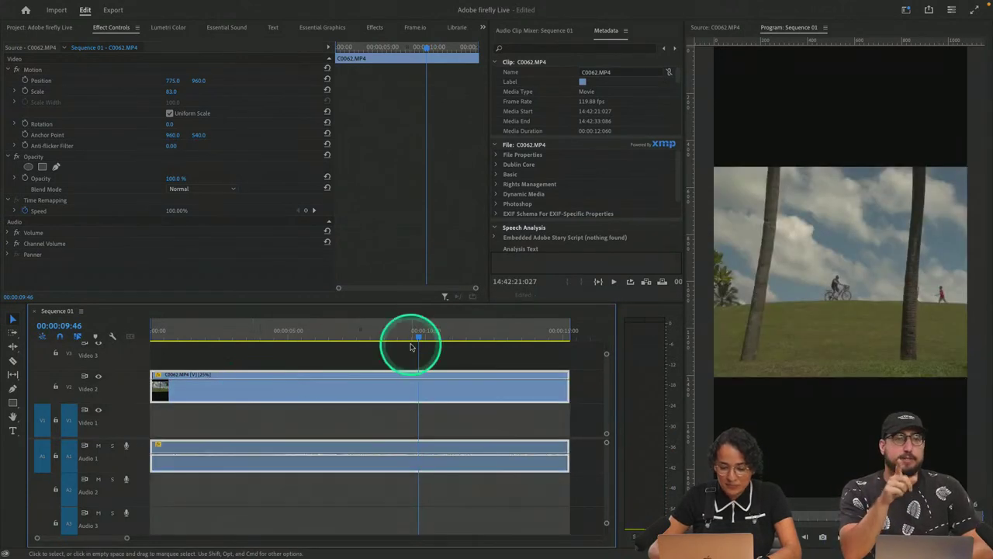
left_click_drag(402, 331, 404, 339)
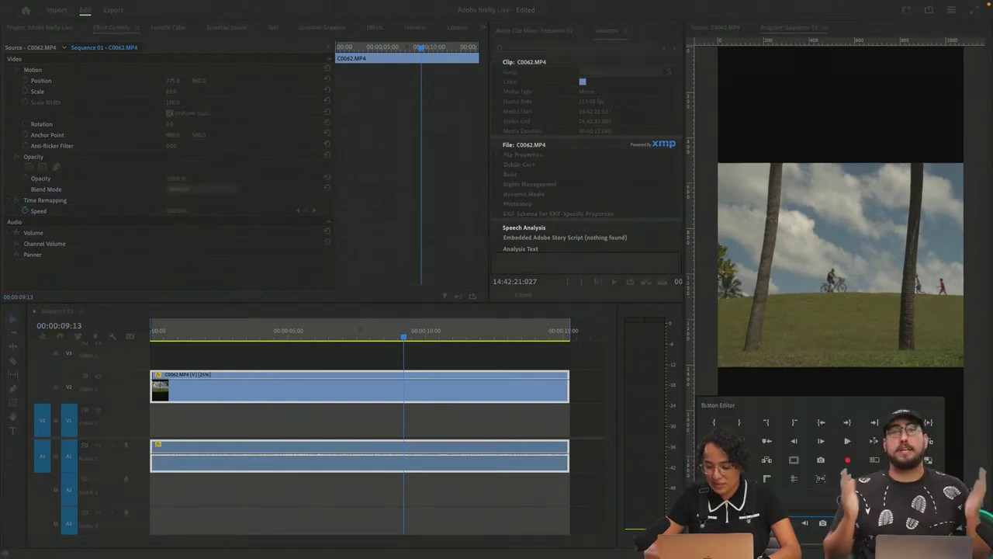
left_click_drag(822, 442, 836, 452)
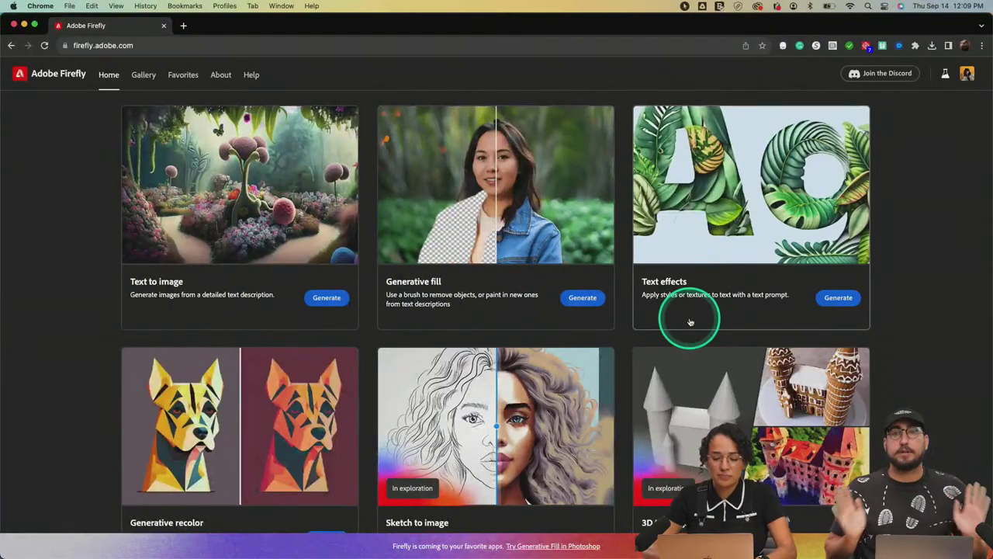
- Switch to Chrome, look through the lower sections of the Adobe Firefly home page and open its help FAQ
scroll(689, 319, "down", 5)
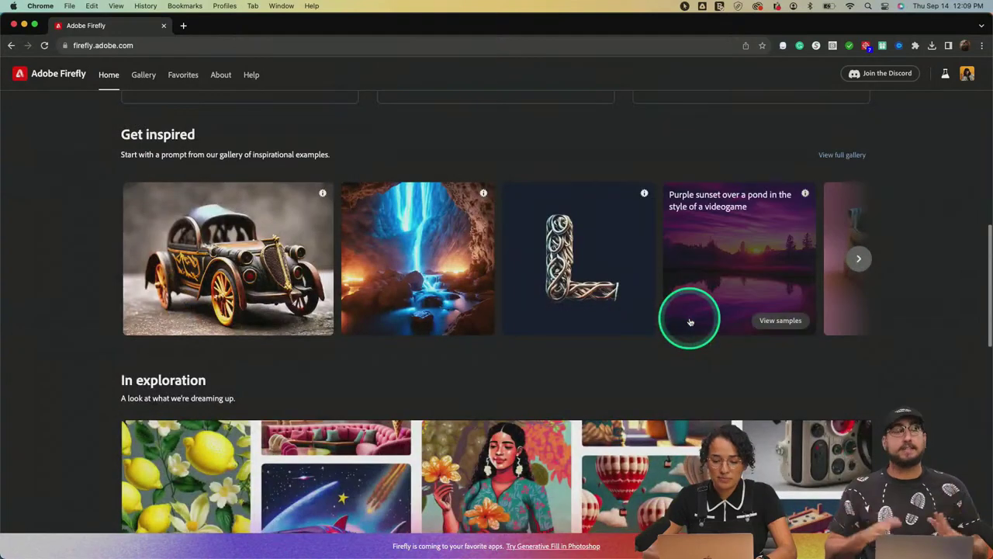
scroll(690, 318, "down", 5)
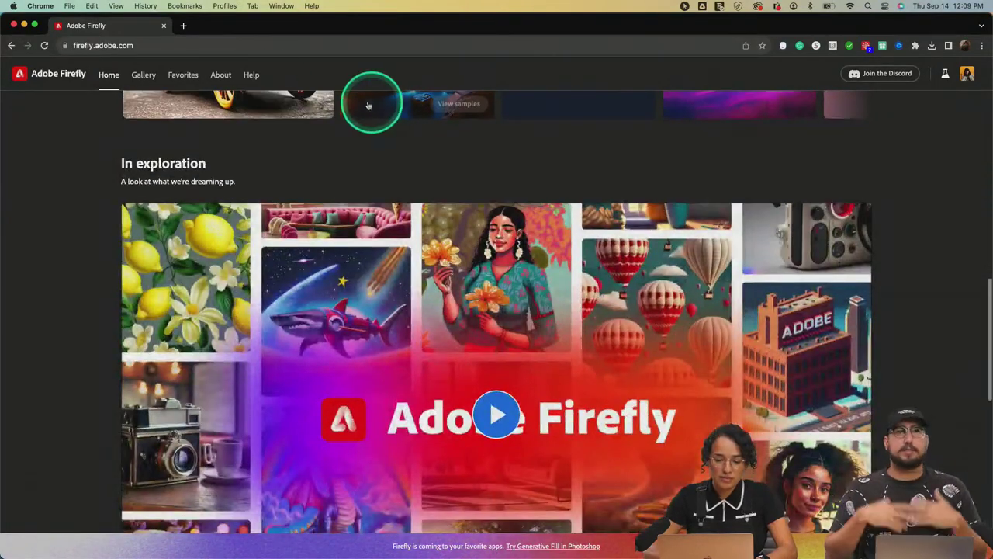
left_click(249, 74)
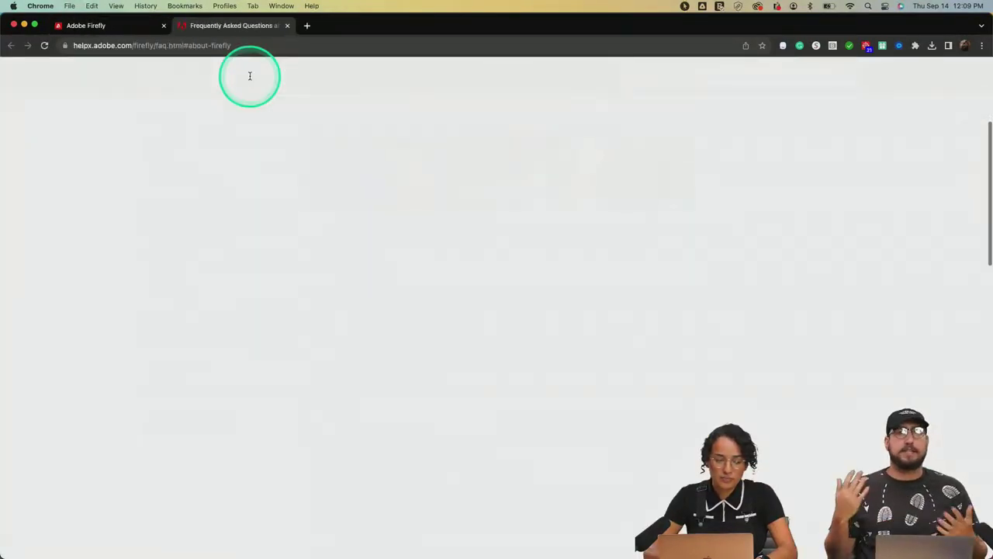
left_click(126, 27)
left_click(195, 25)
left_click(444, 222)
- Skim the frequently asked questions about the Adobe Firefly web app, then go back to the Firefly home page
scroll(444, 221, "down", 2)
scroll(443, 222, "down", 5)
scroll(444, 218, "up", 9)
scroll(444, 218, "up", 3)
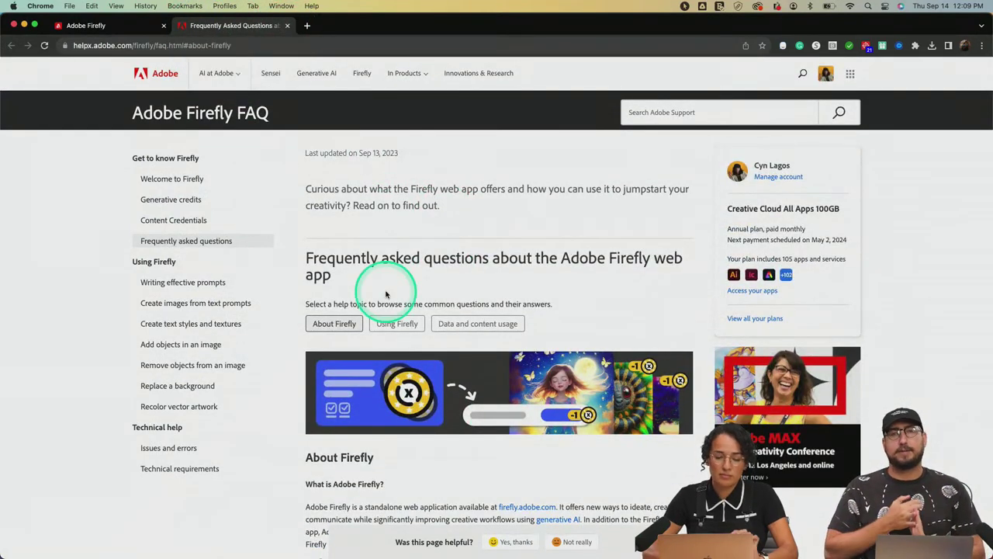
scroll(334, 291, "down", 2)
scroll(385, 294, "down", 1)
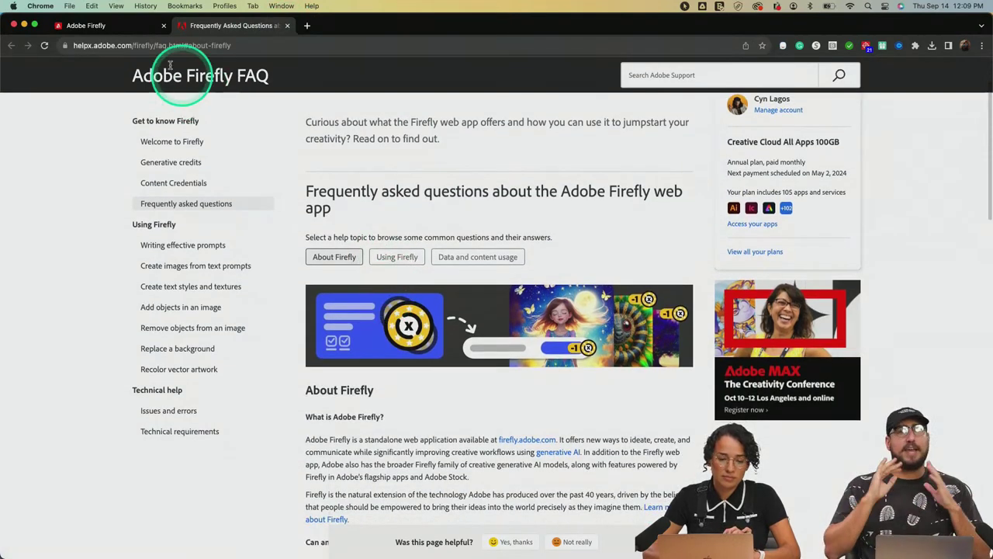
left_click(128, 32)
scroll(514, 290, "down", 1)
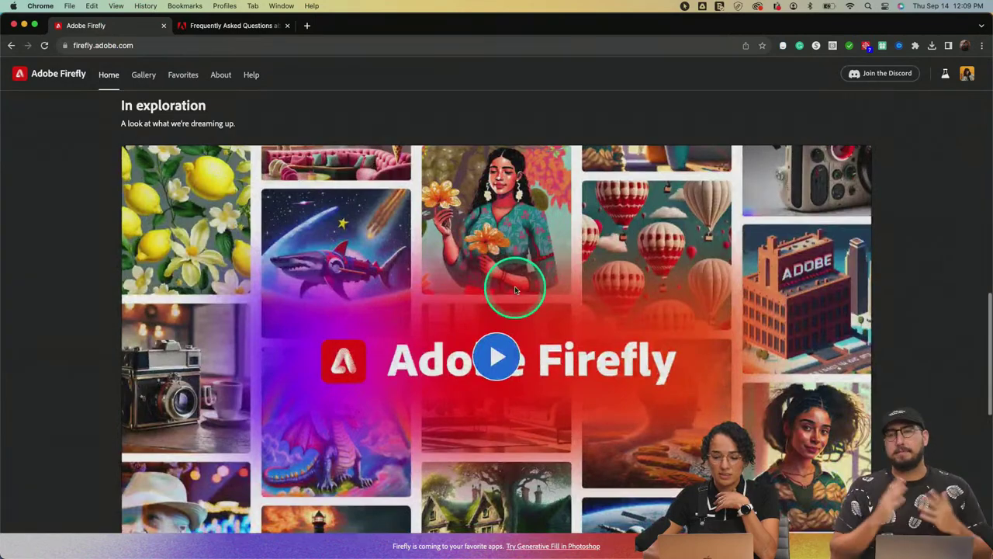
scroll(514, 288, "up", 10)
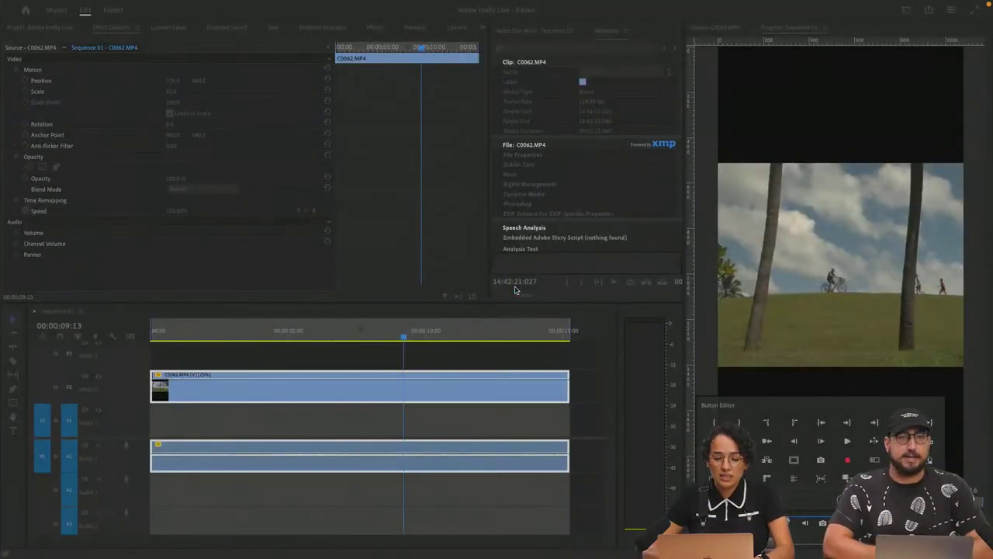
- Switch back to Premiere Pro, locate Export Frame in the Program monitor's Button Editor and close the editor
left_click(436, 339)
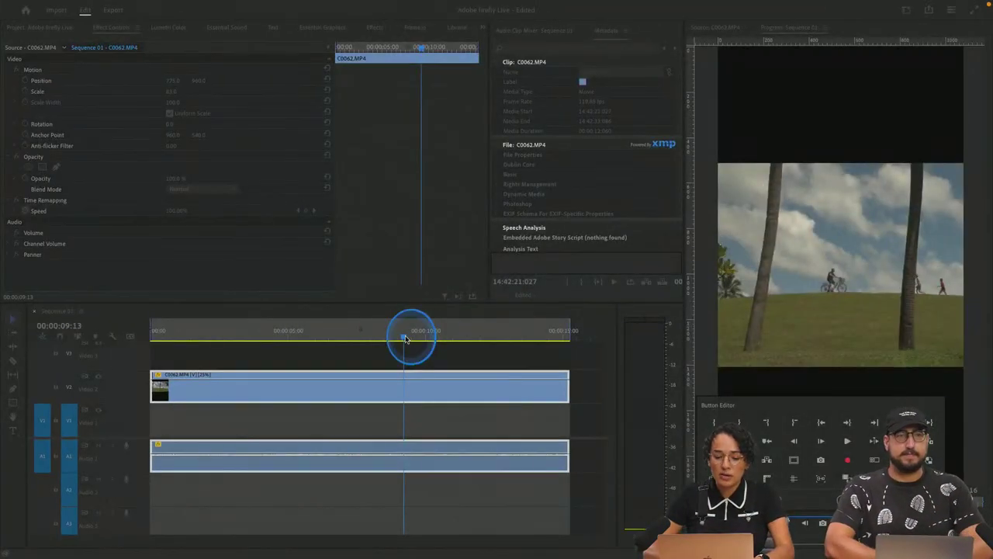
left_click(453, 335)
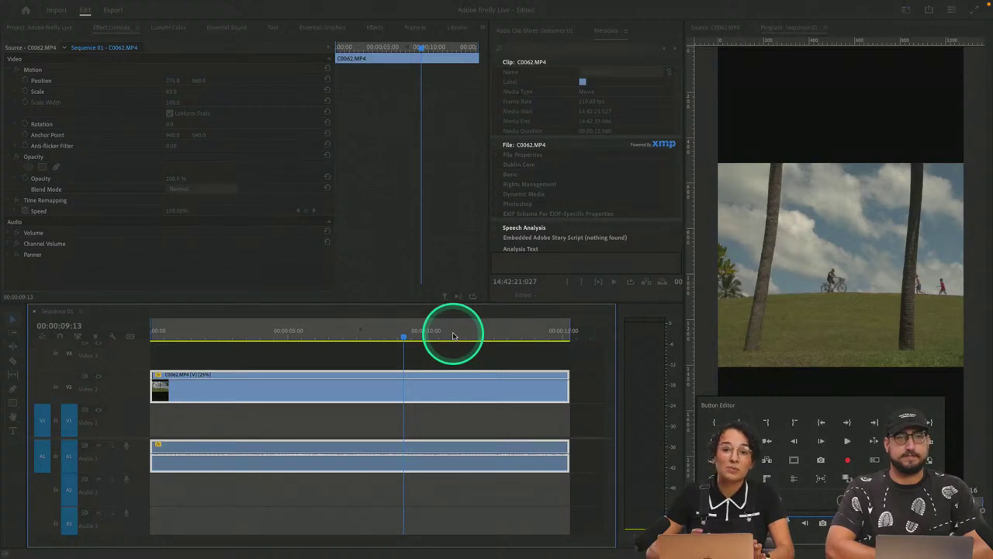
left_click_drag(454, 335, 408, 337)
left_click(424, 341)
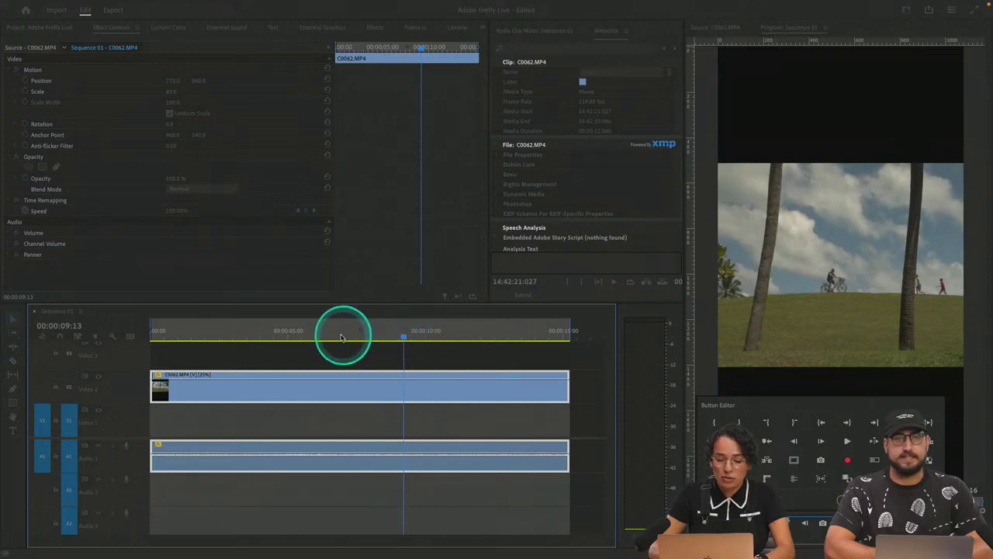
left_click(515, 390)
left_click(821, 476)
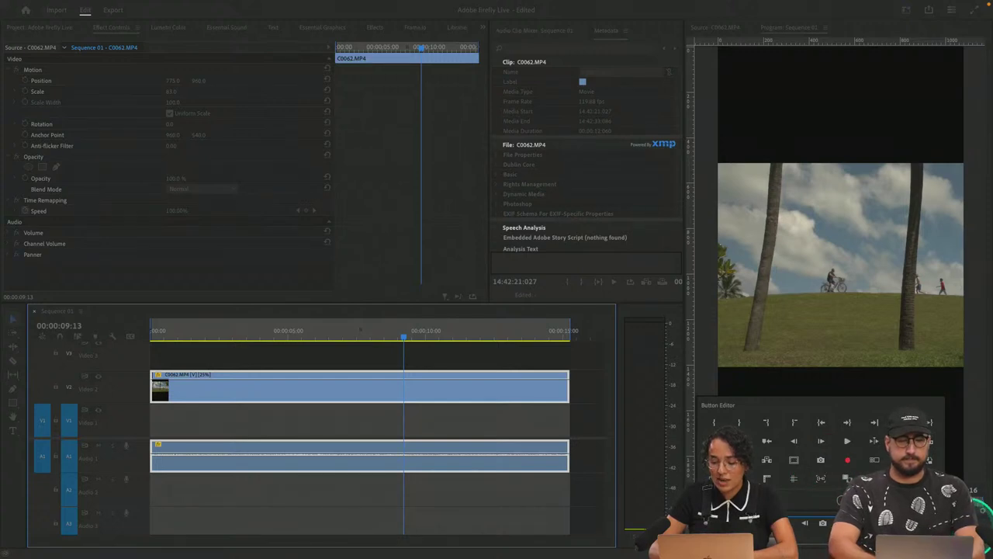
left_click(821, 463)
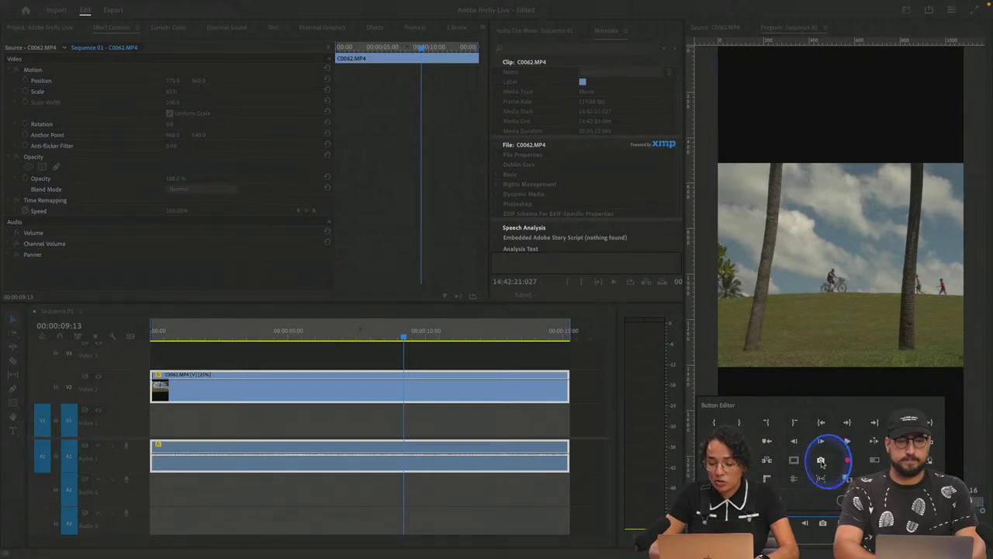
left_click(834, 518)
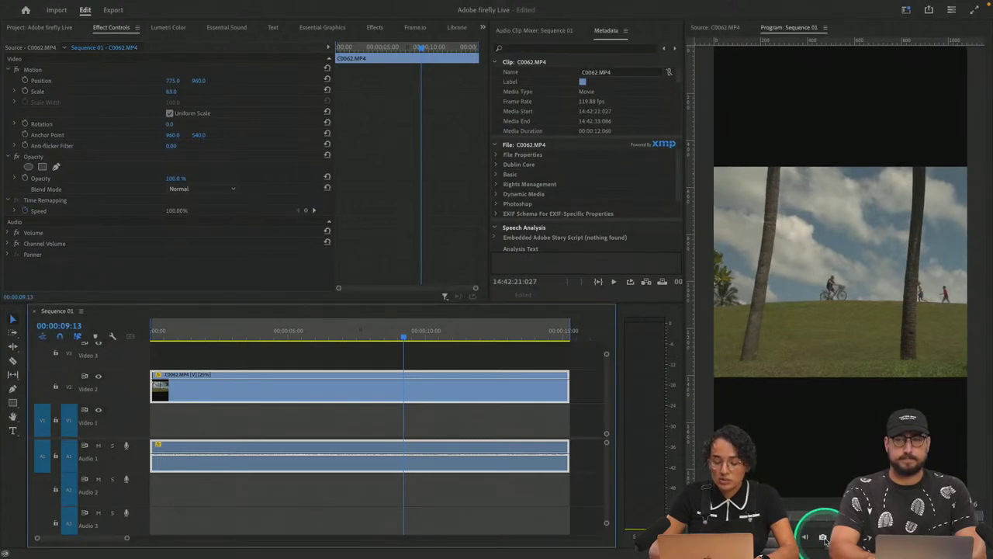
- Move the playhead to 00:00:07:24 and start a frame export there, keeping JPEG as the format
left_click_drag(403, 337, 359, 335)
left_click(355, 338)
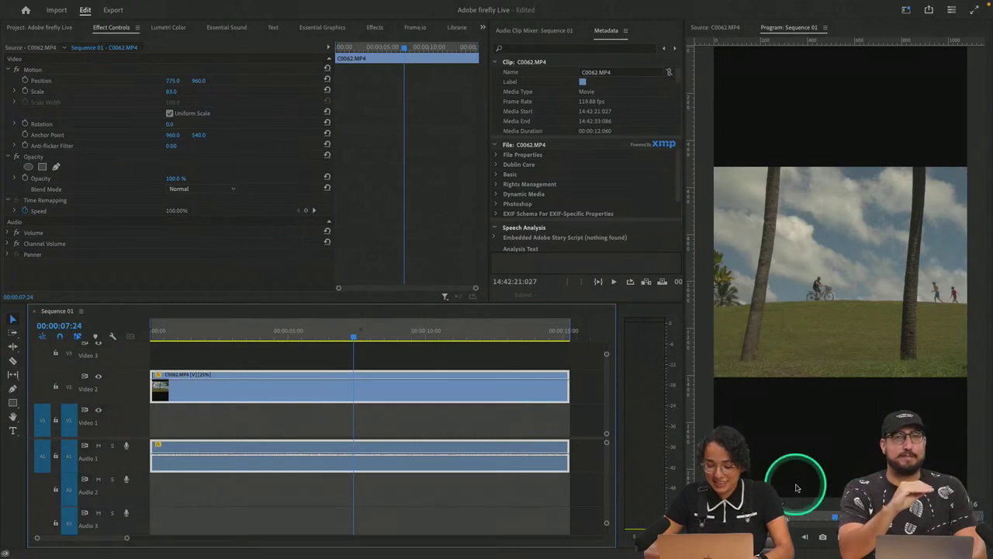
left_click(823, 537)
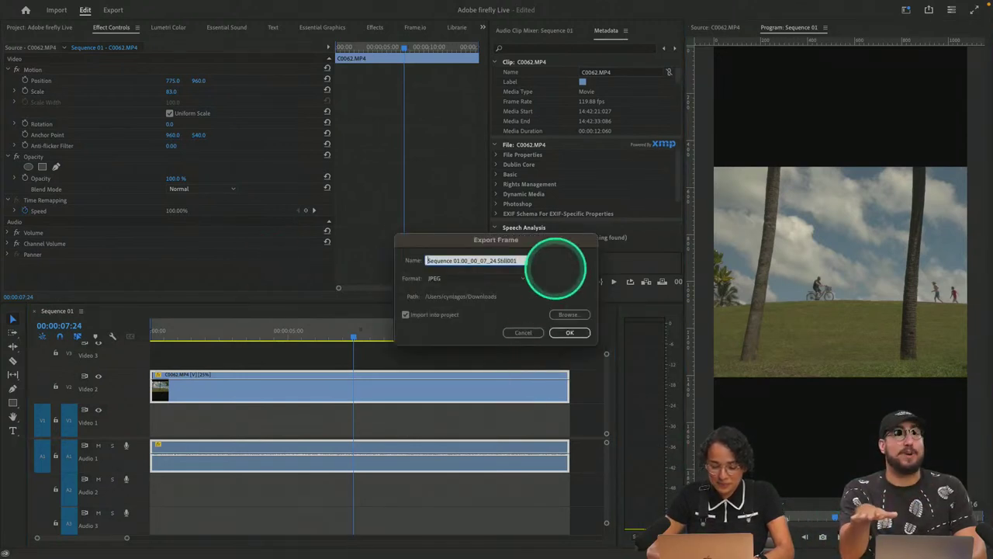
left_click(505, 278)
left_click(506, 278)
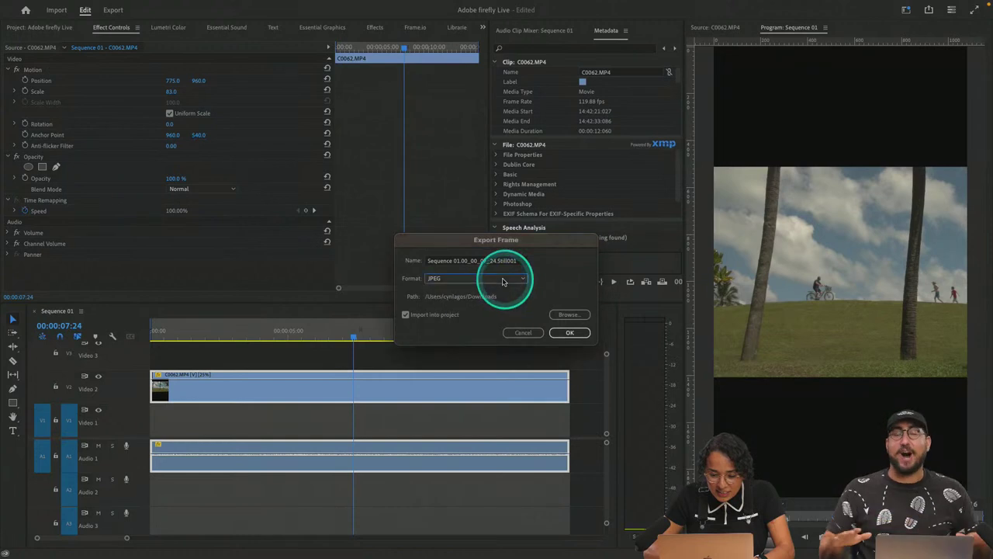
- Create a Screenshot folder inside AI Features/Video and choose it as the frame's export destination
left_click(571, 315)
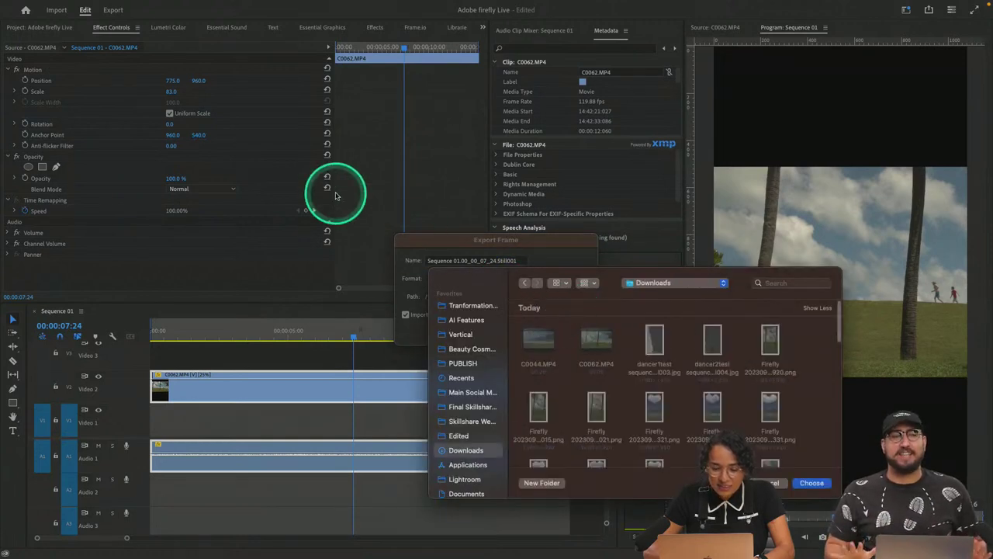
left_click(466, 320)
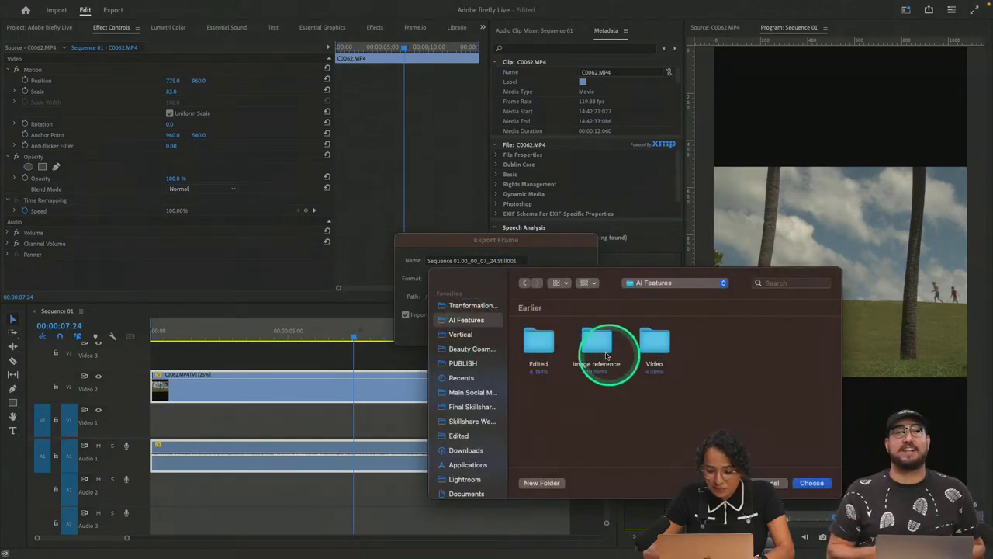
double_click(654, 341)
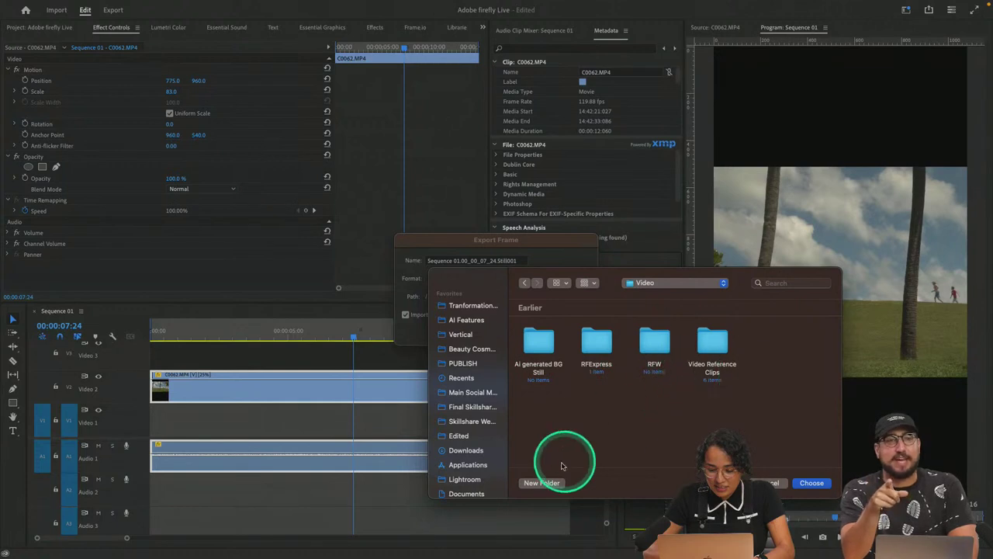
left_click(542, 483)
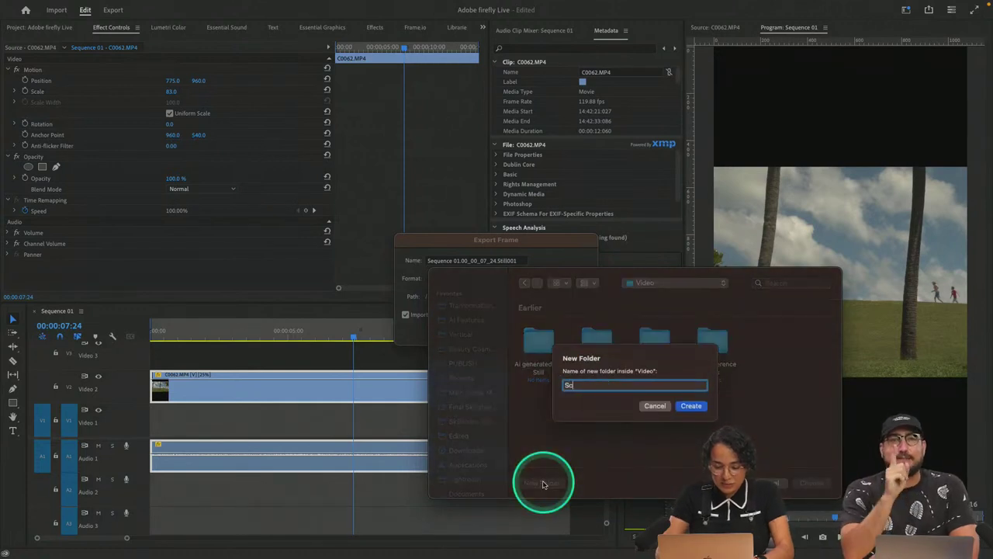
type("Screenshot")
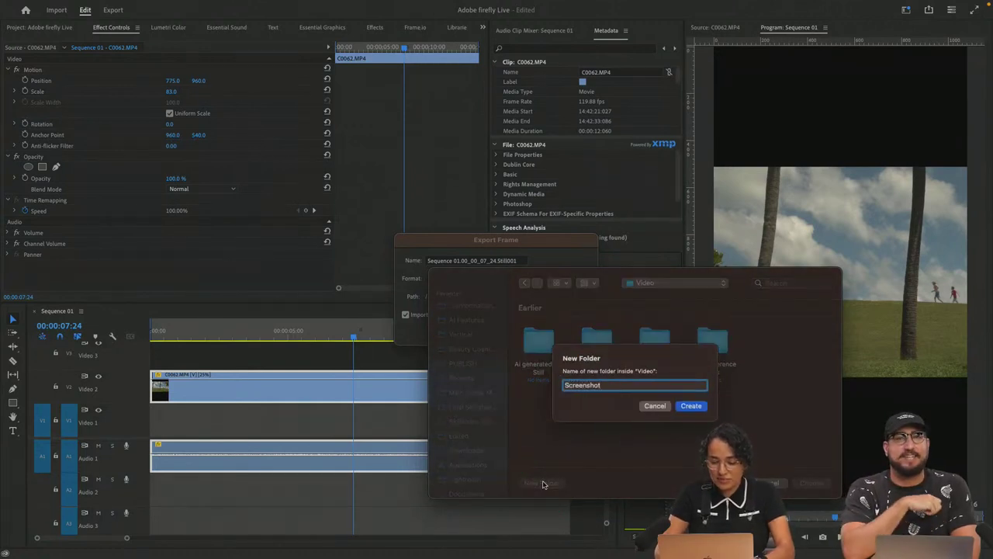
key("Return")
left_click(813, 482)
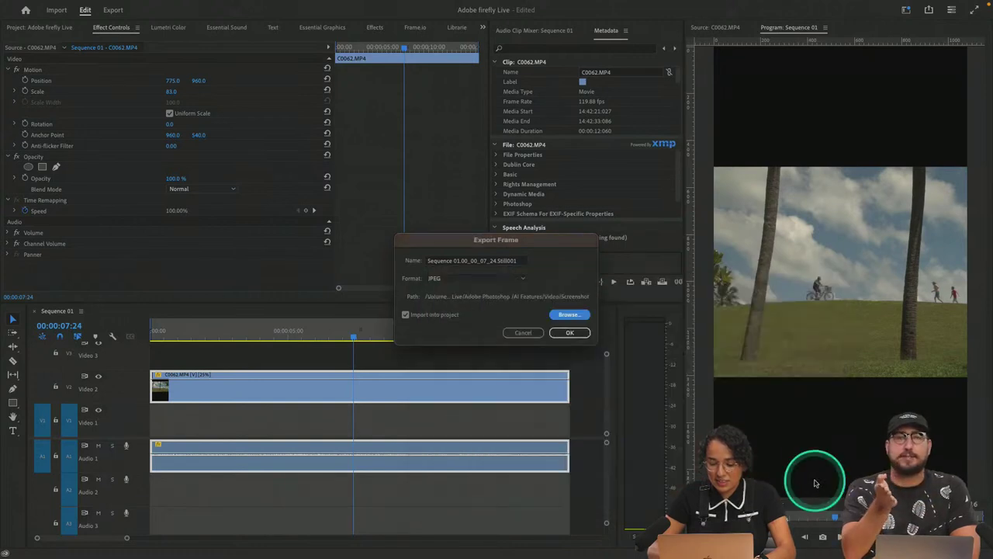
- Prefix the exported frame's name with "running-" and export it as a JPEG imported into the project
left_click_drag(534, 264, 433, 264)
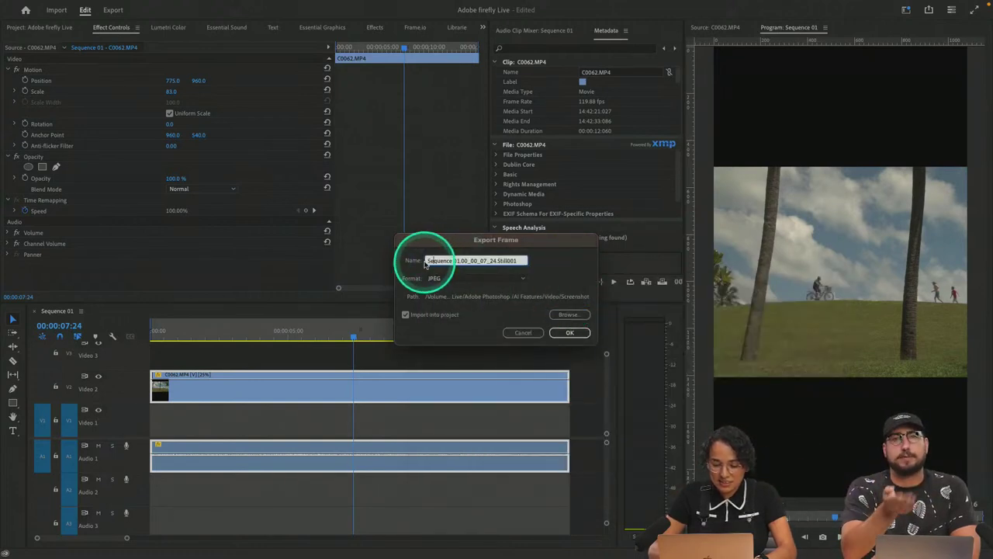
left_click(478, 330)
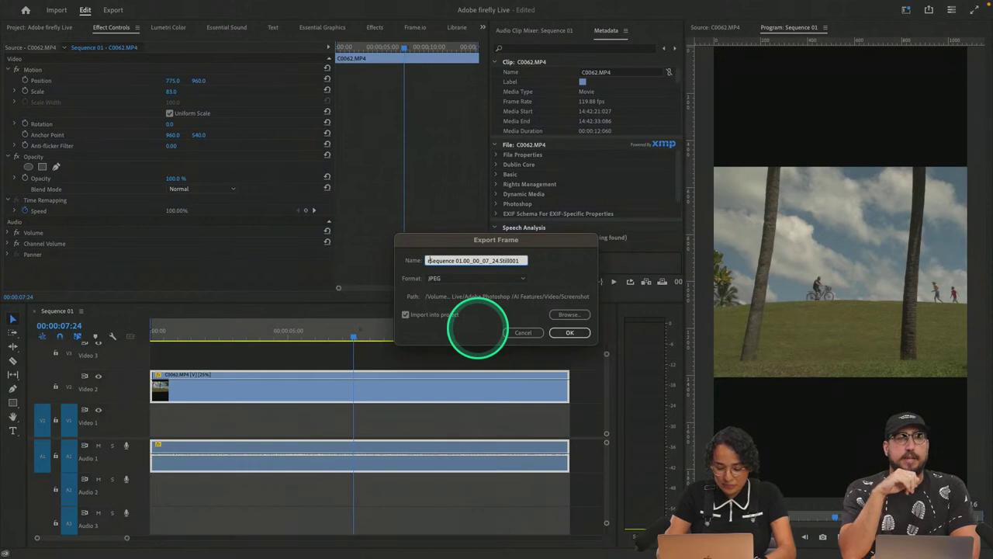
type("running-")
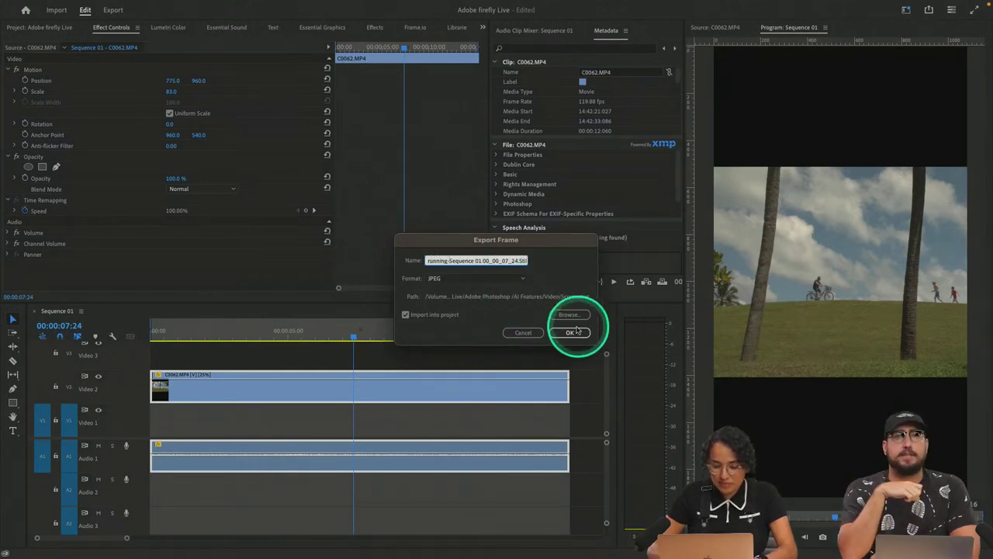
left_click(570, 333)
- Switch to Chrome and show the top of the Adobe Firefly home page
key("super+Tab")
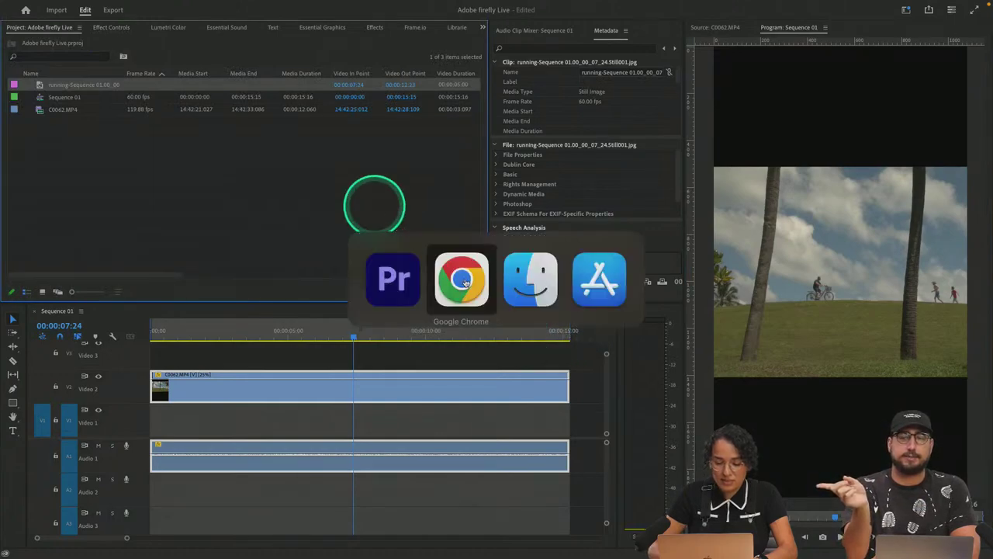
scroll(377, 233, "up", 5)
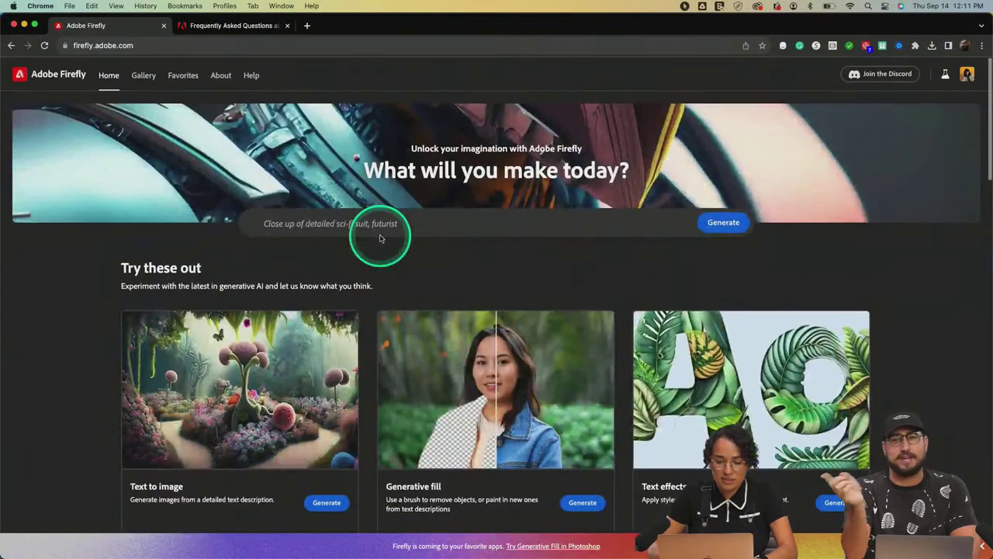
key("super+Tab")
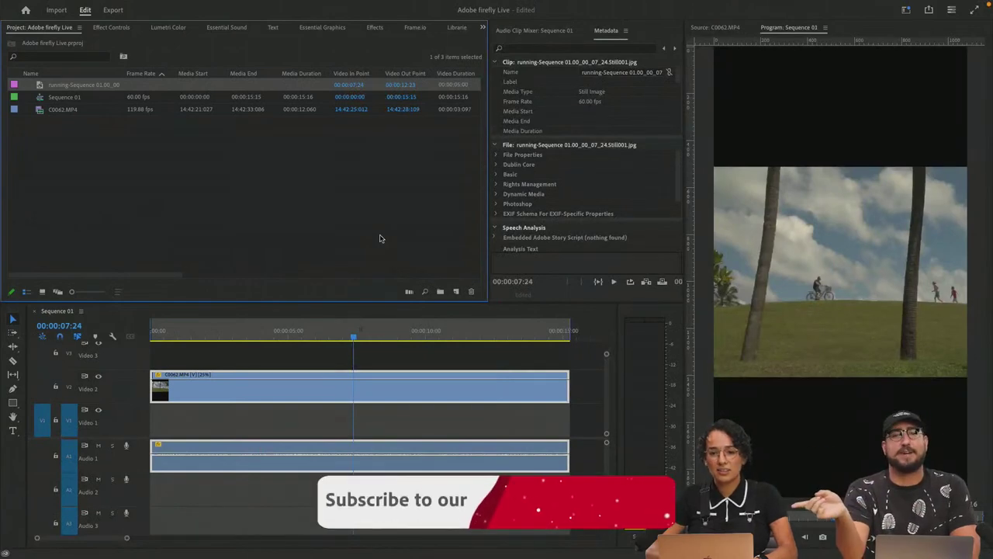
key("super+Tab")
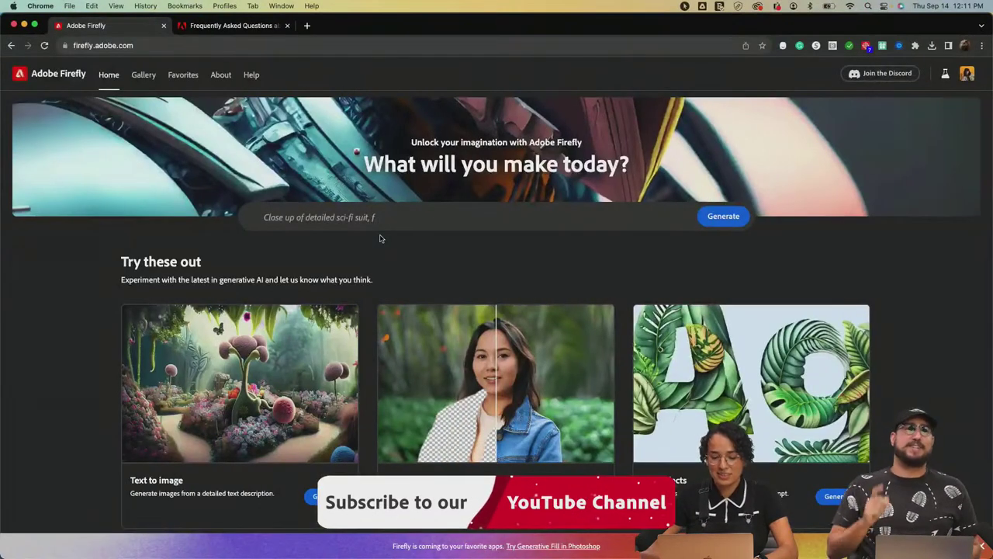
- Look over the generative tools offered on the Firefly home page, from Text to image and Generative fill to 3D to image
scroll(380, 238, "down", 1)
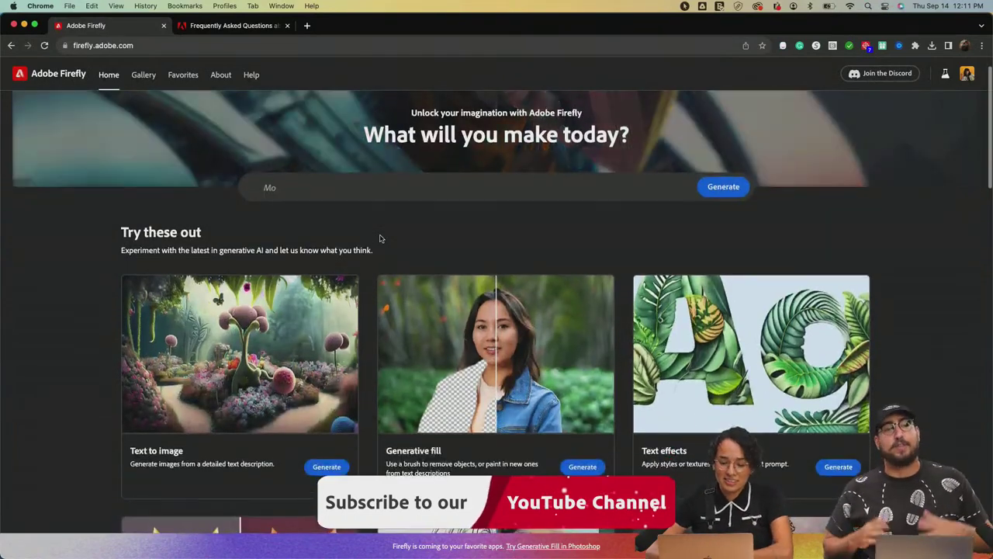
scroll(380, 238, "down", 1)
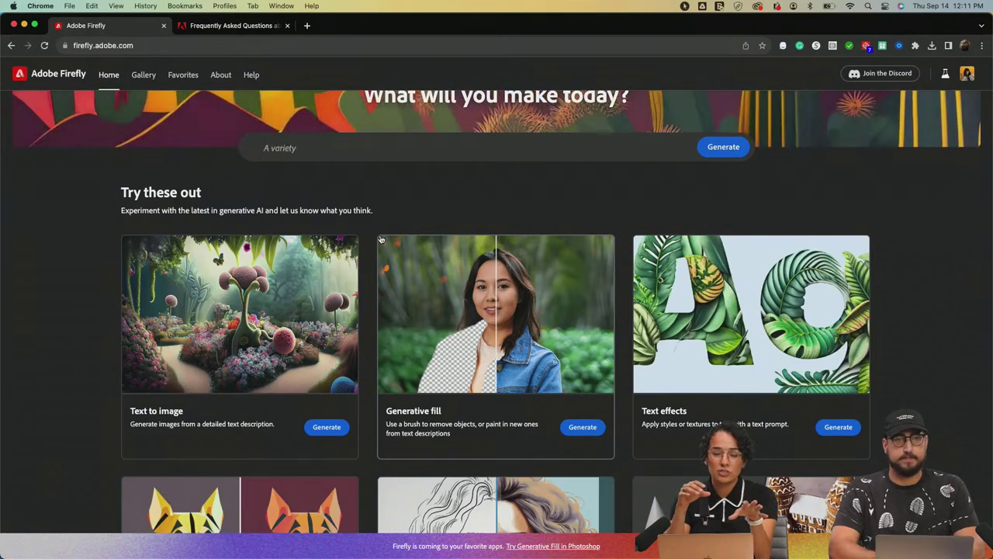
scroll(381, 239, "up", 2)
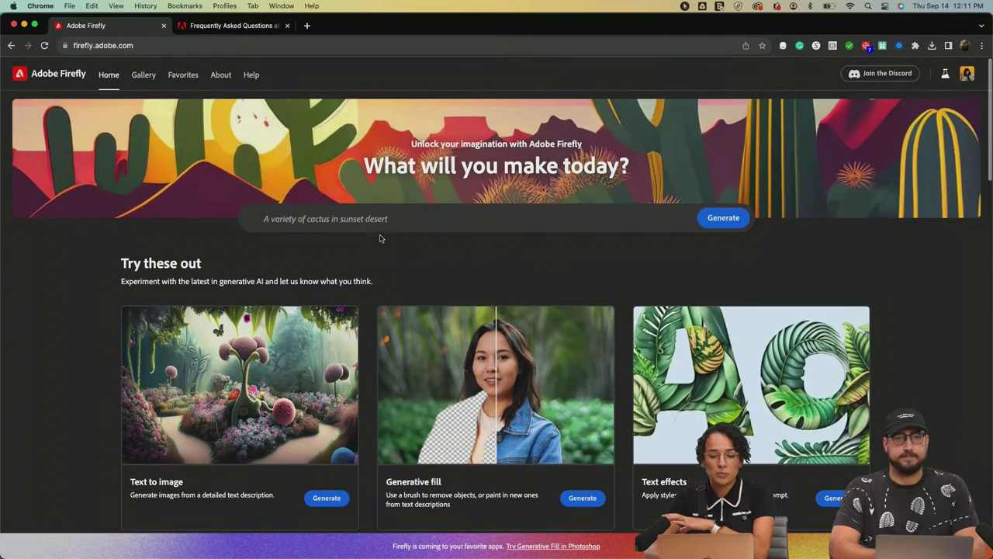
scroll(381, 238, "down", 1)
scroll(380, 239, "down", 1)
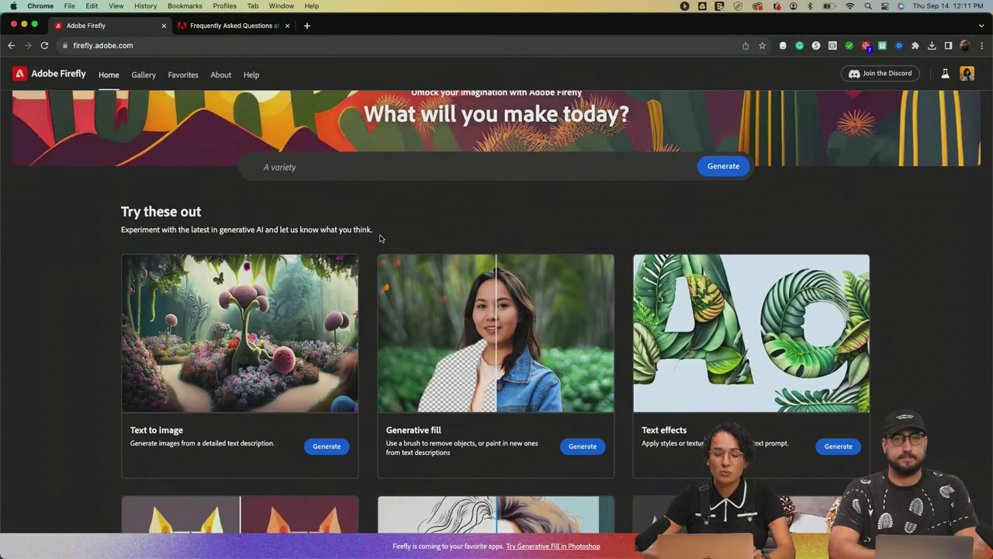
scroll(380, 238, "up", 1)
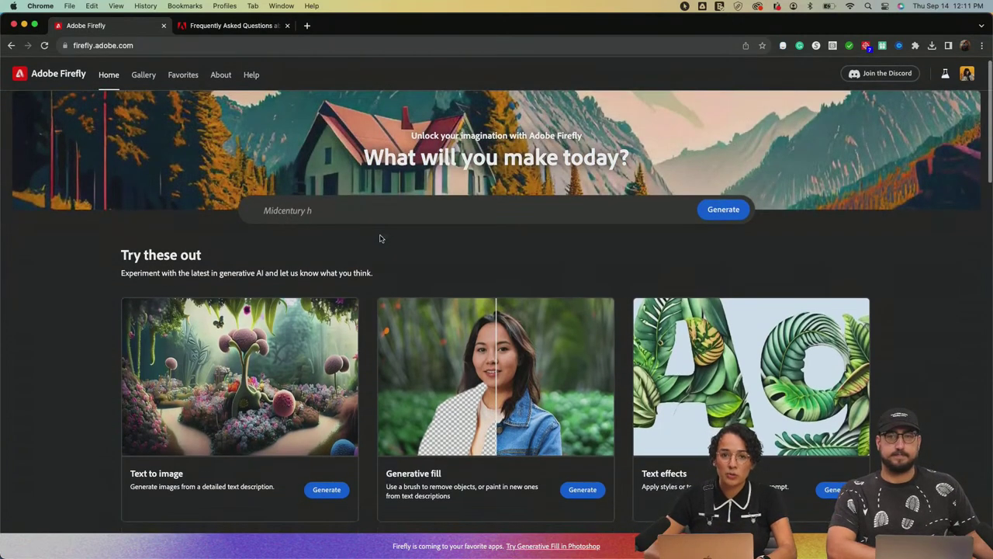
scroll(380, 238, "down", 2)
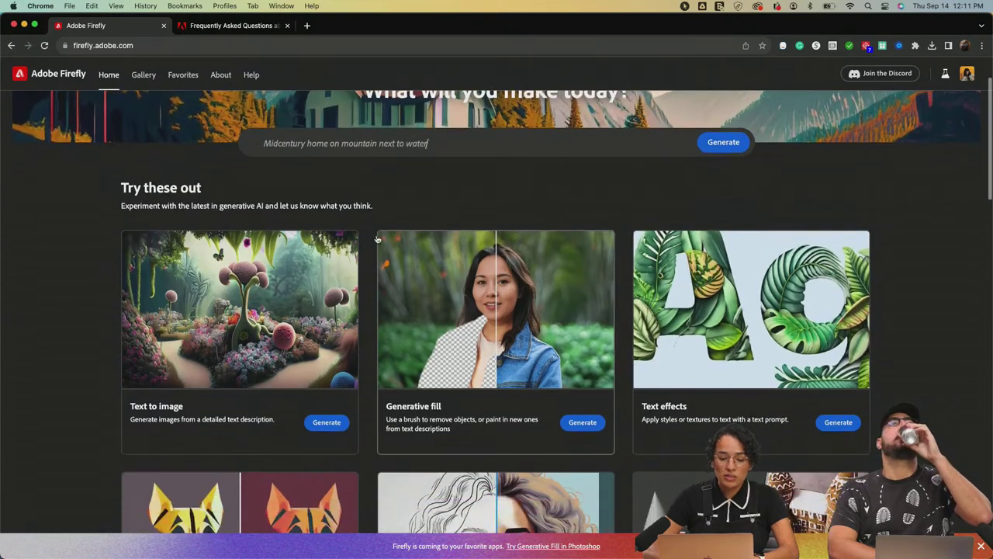
left_click(267, 368)
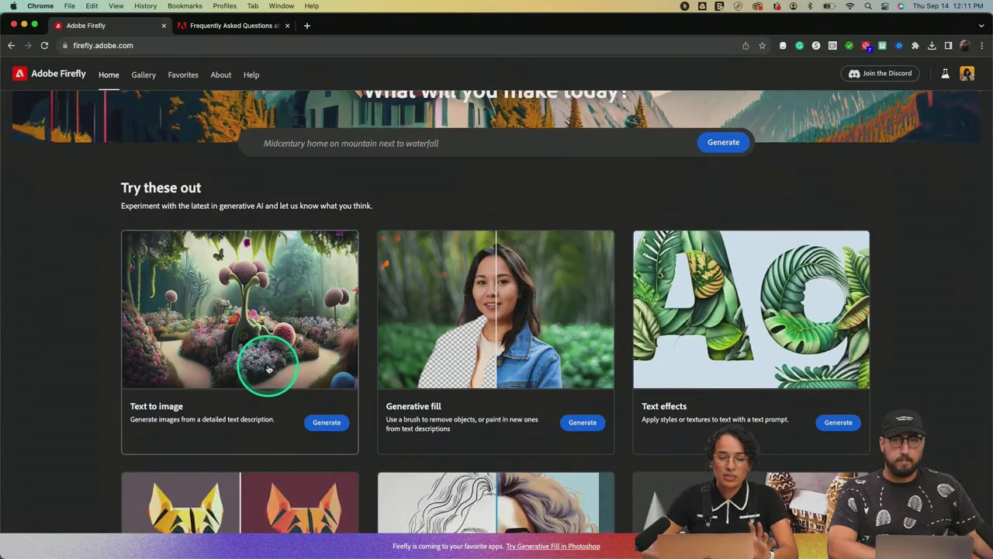
scroll(268, 369, "down", 1)
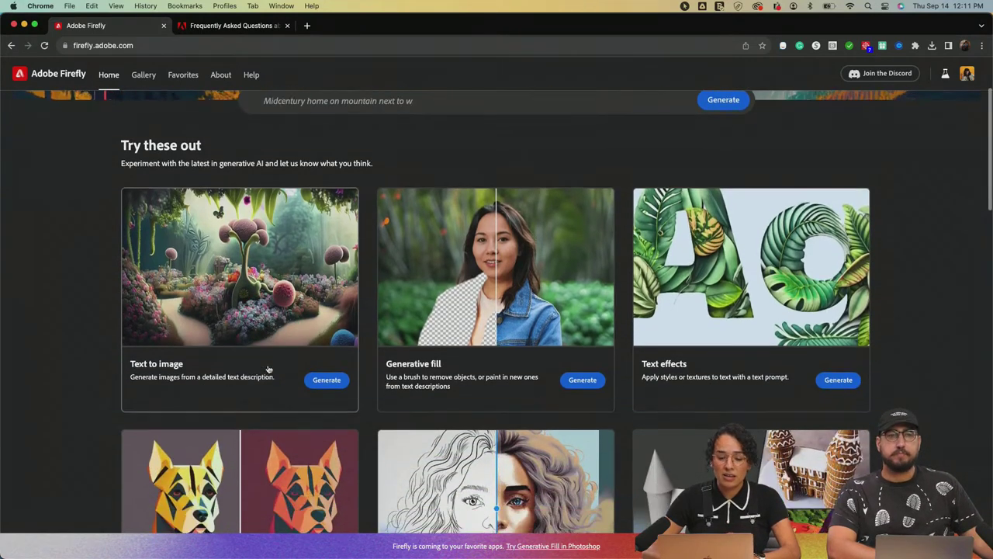
scroll(268, 369, "down", 4)
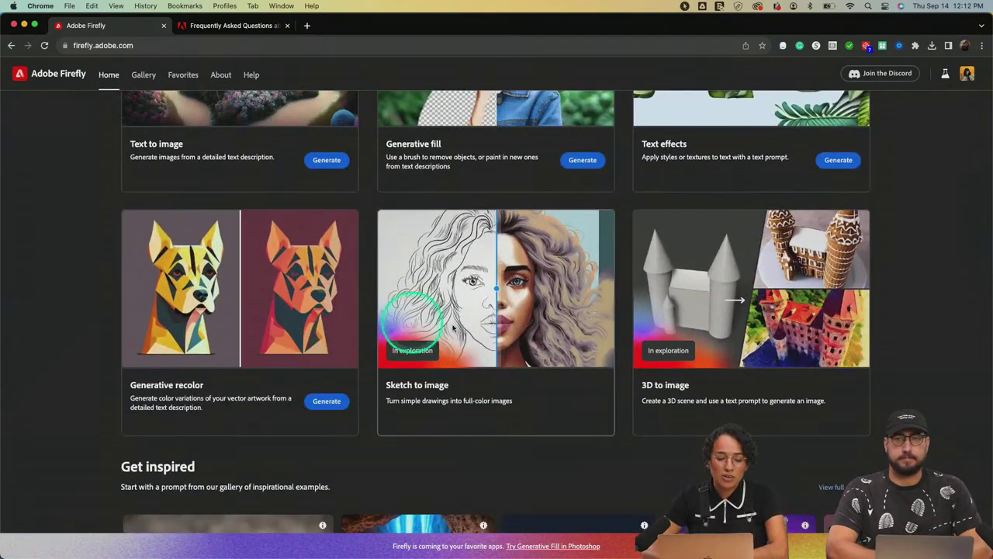
scroll(499, 337, "down", 5)
scroll(495, 343, "up", 5)
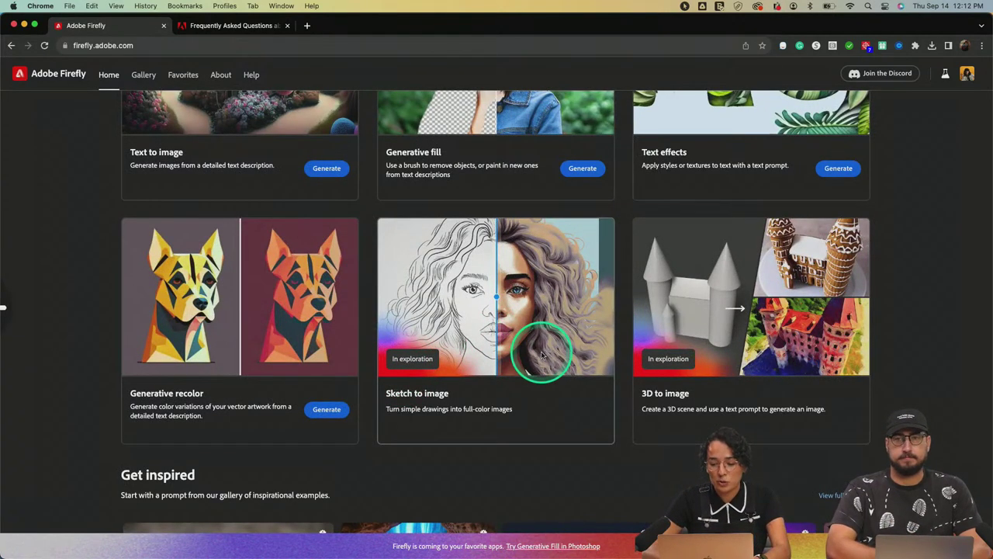
scroll(541, 354, "up", 1)
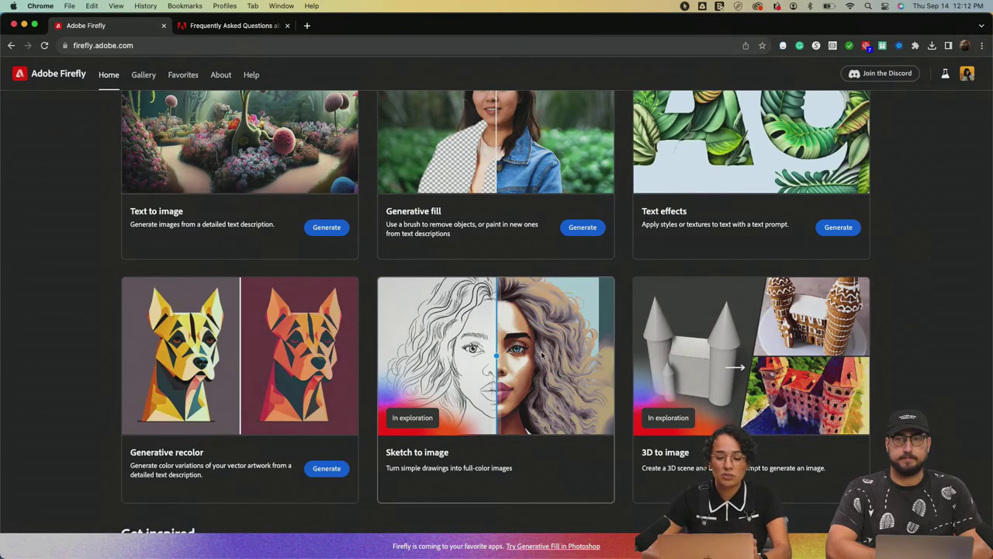
scroll(541, 355, "up", 2)
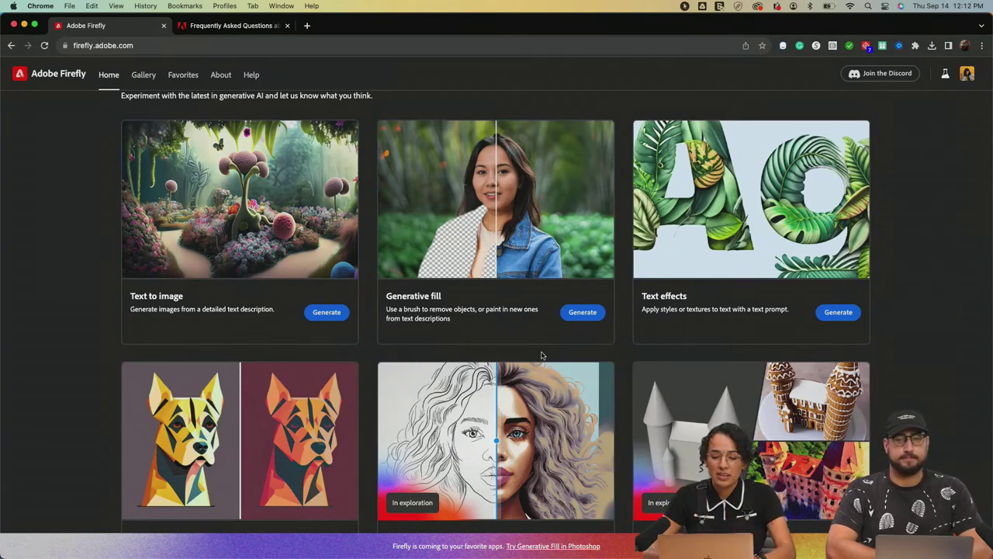
scroll(541, 355, "up", 1)
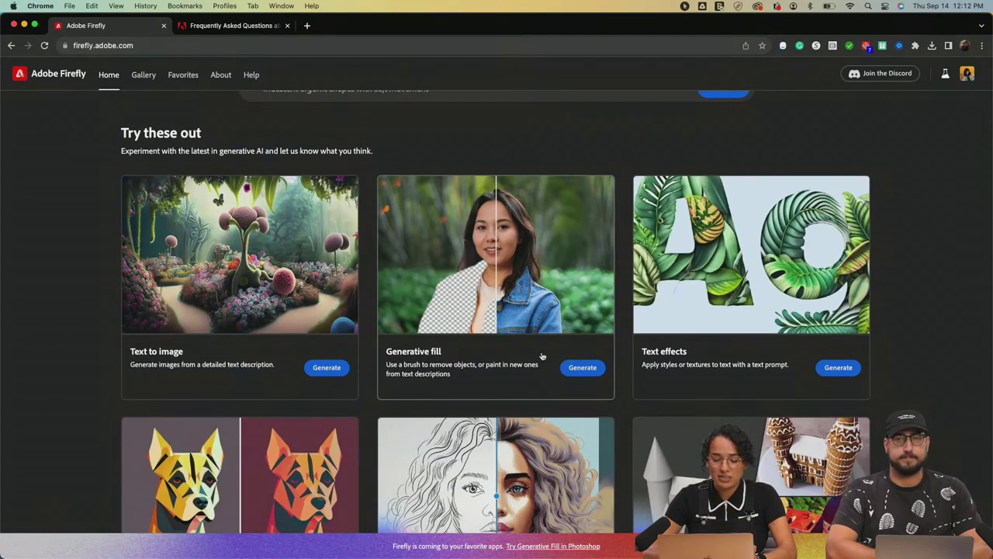
scroll(630, 253, "up", 1)
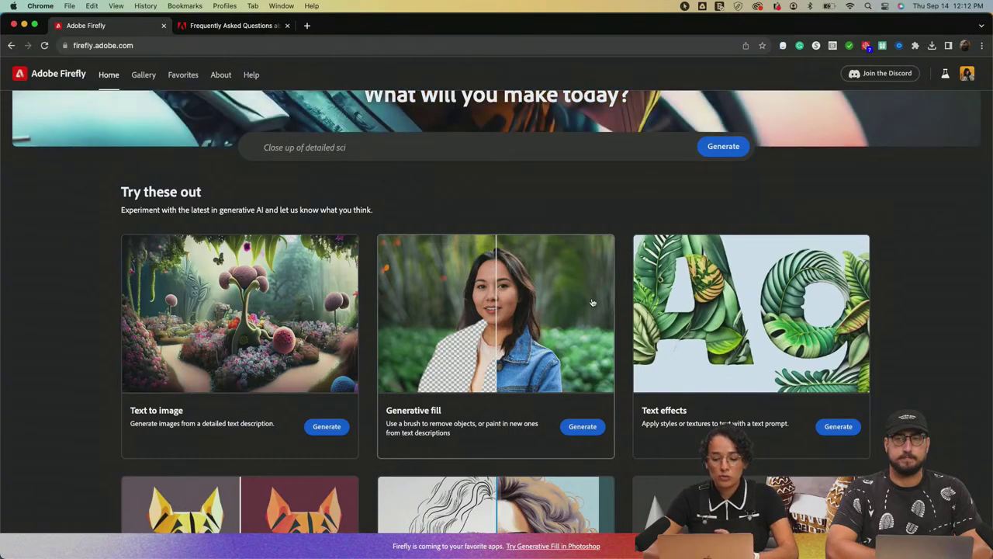
- Open the Generative fill tool and look through its gallery of sample images
left_click(583, 427)
scroll(579, 431, "down", 2)
scroll(574, 423, "up", 2)
scroll(578, 431, "down", 3)
scroll(578, 431, "down", 2)
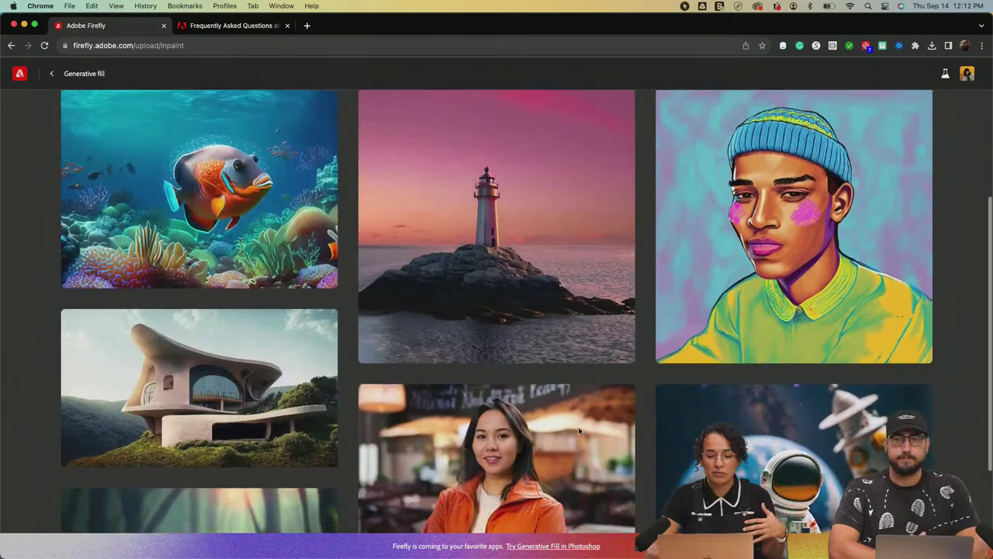
scroll(578, 431, "down", 4)
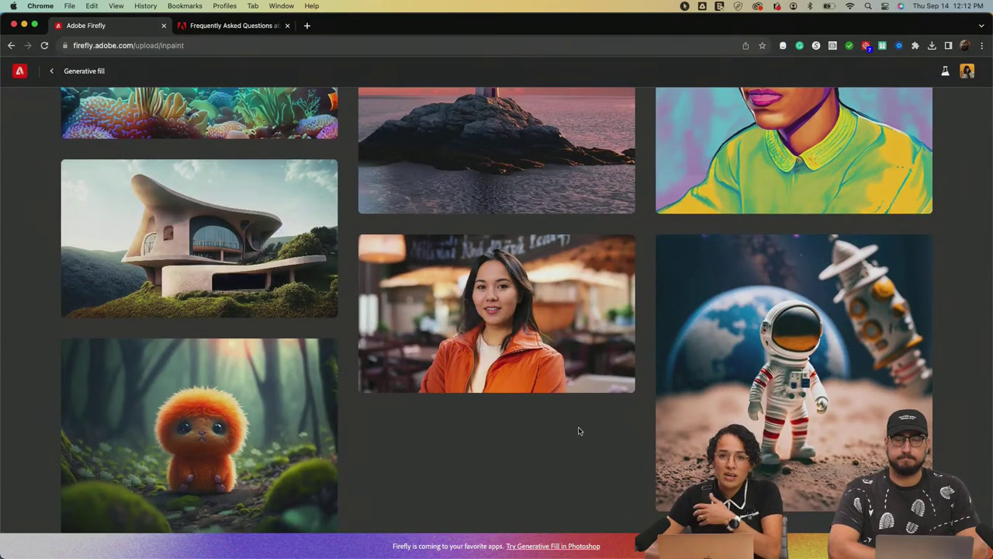
scroll(590, 342, "up", 2)
scroll(590, 343, "up", 2)
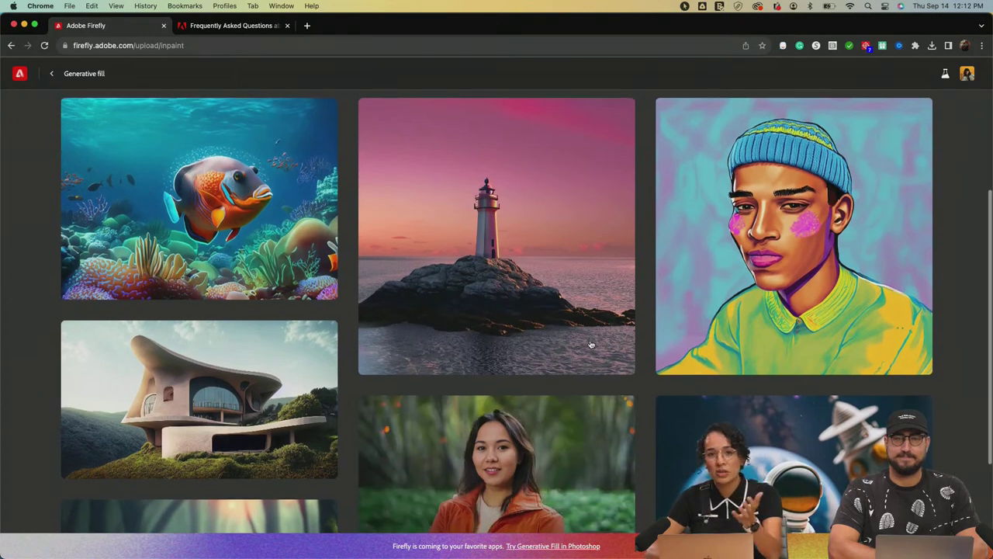
scroll(590, 343, "down", 1)
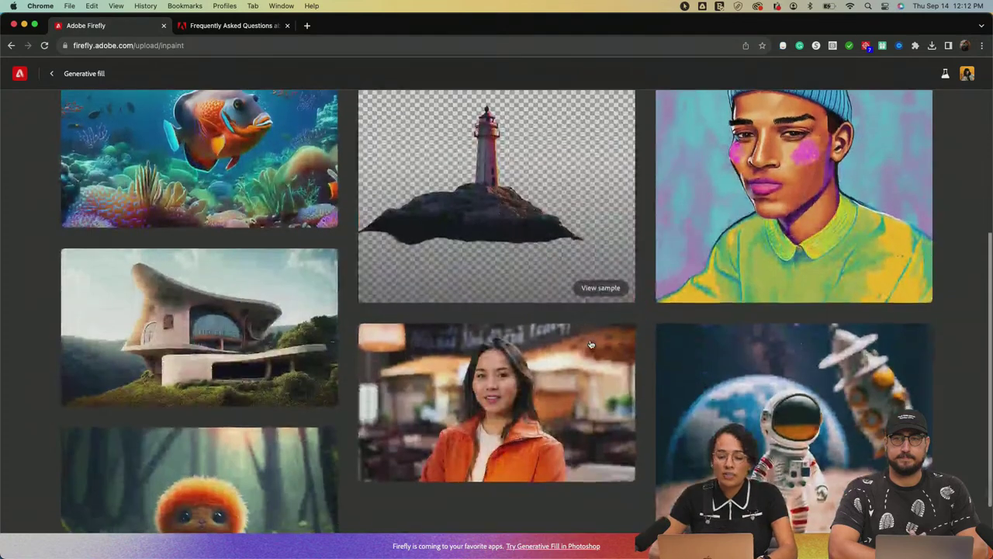
scroll(589, 344, "up", 1)
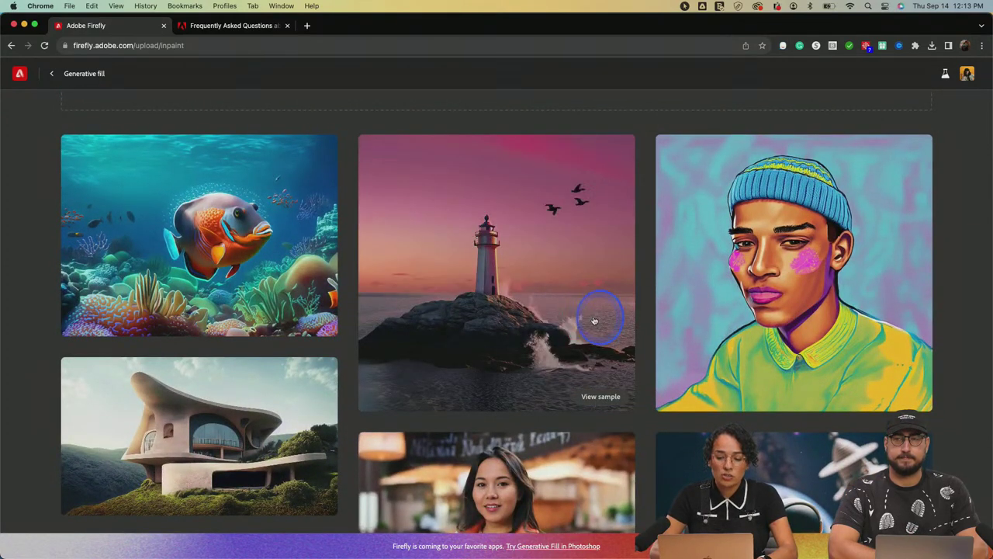
- Open the lighthouse sample in the Generative fill editor and return to the sample gallery
left_click(593, 321)
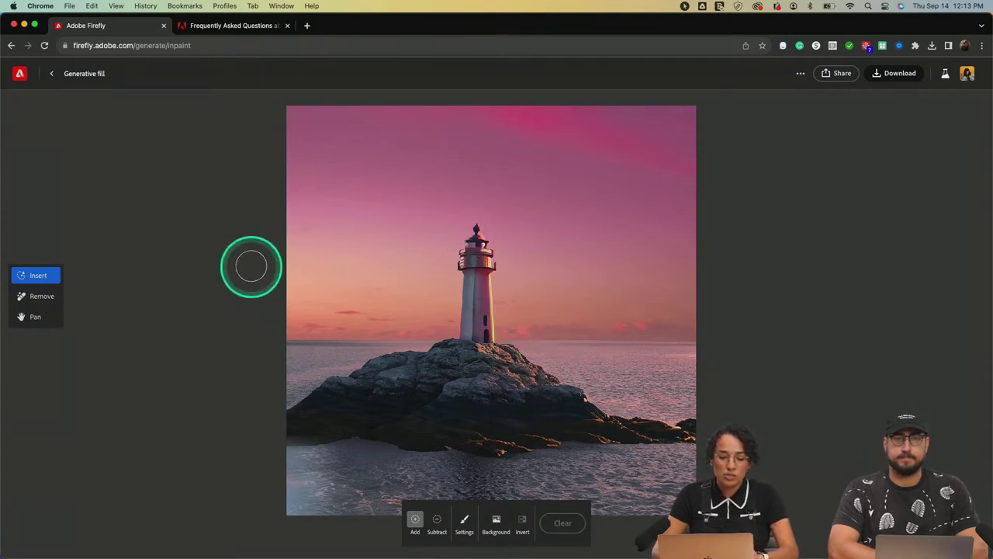
left_click(51, 73)
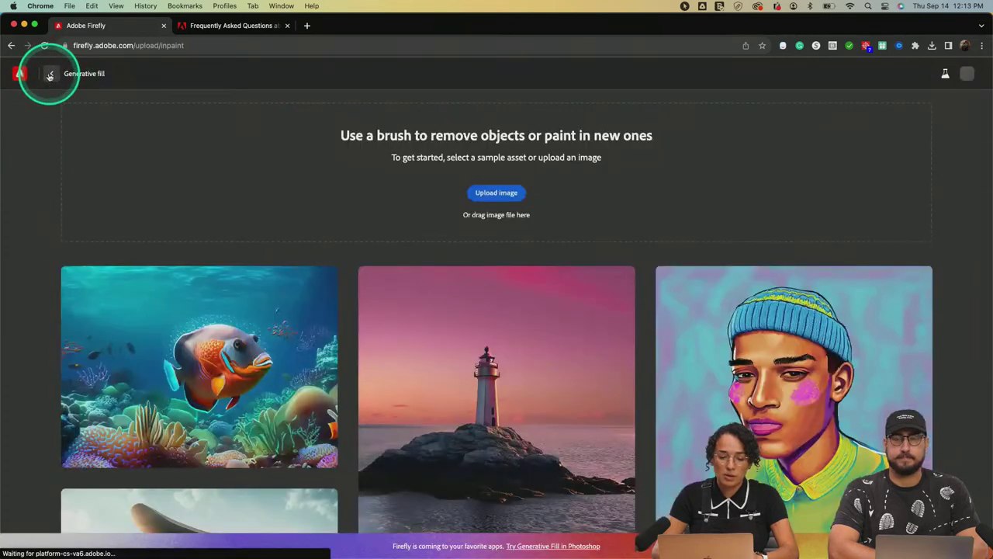
scroll(437, 302, "down", 3)
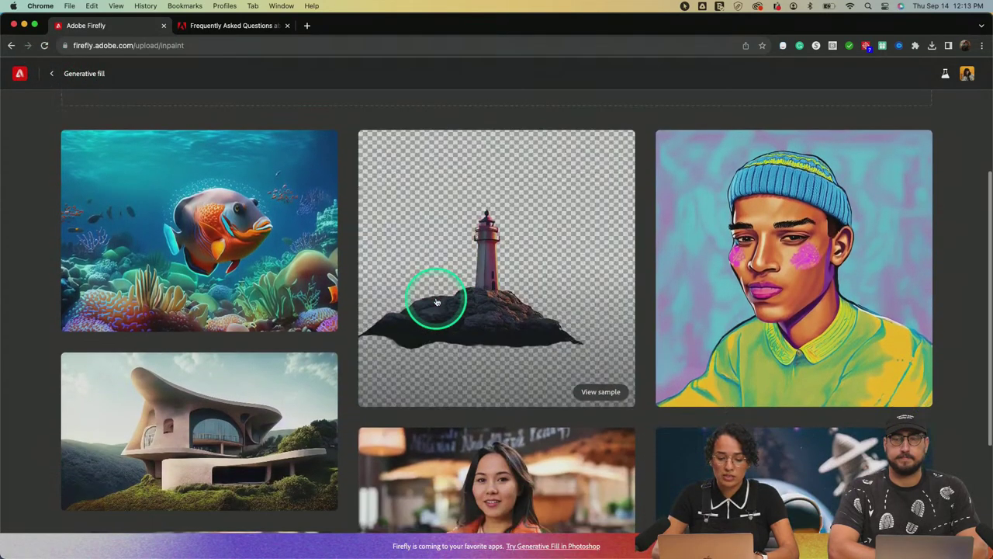
mouse_move(238, 418)
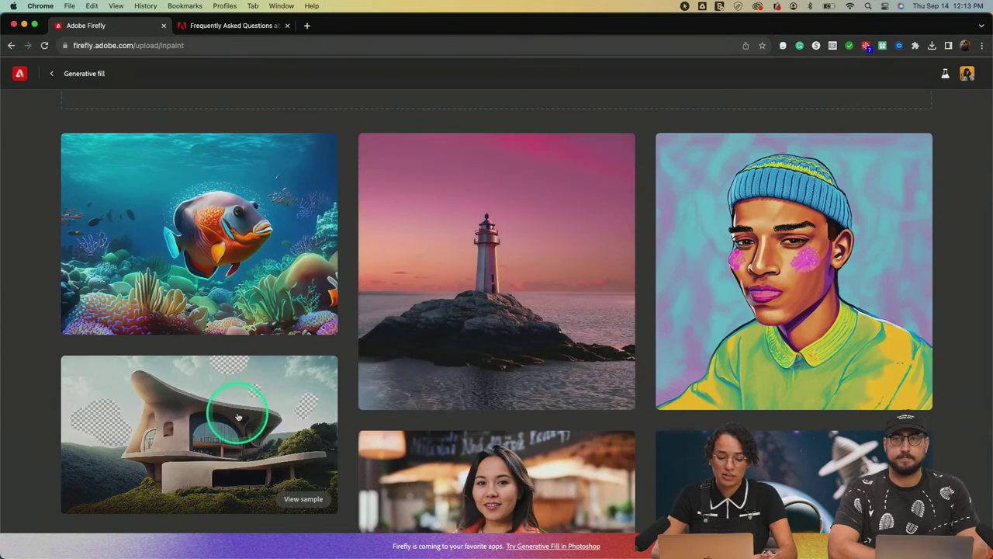
- Upload the exported "running-" JPEG frame from the Screenshot folder into Generative fill, previewing it first
scroll(233, 405, "up", 3)
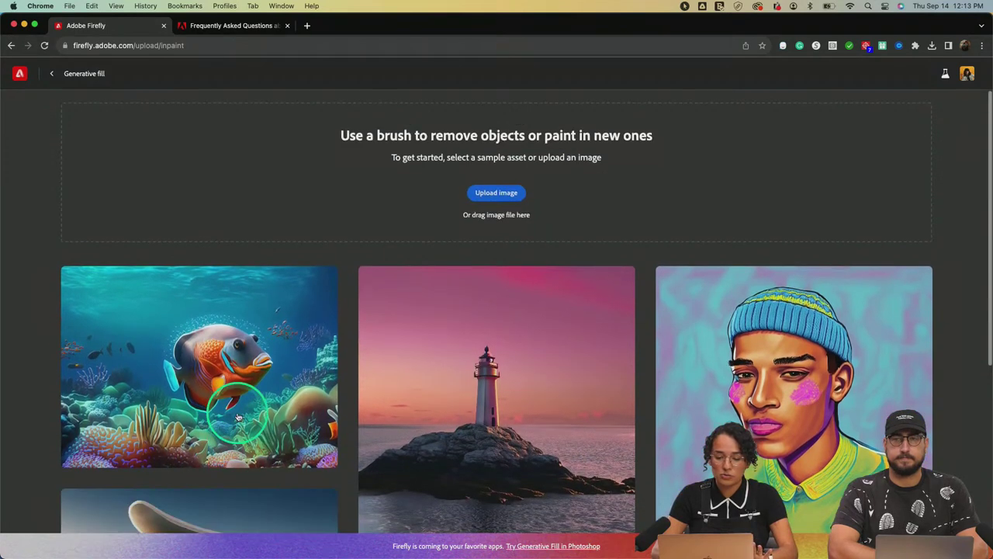
left_click(502, 193)
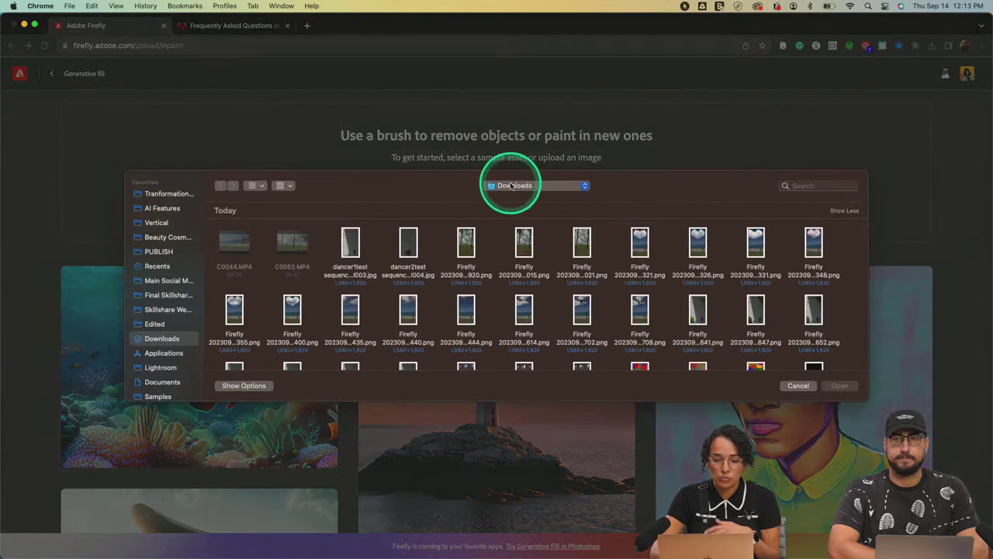
left_click(507, 184)
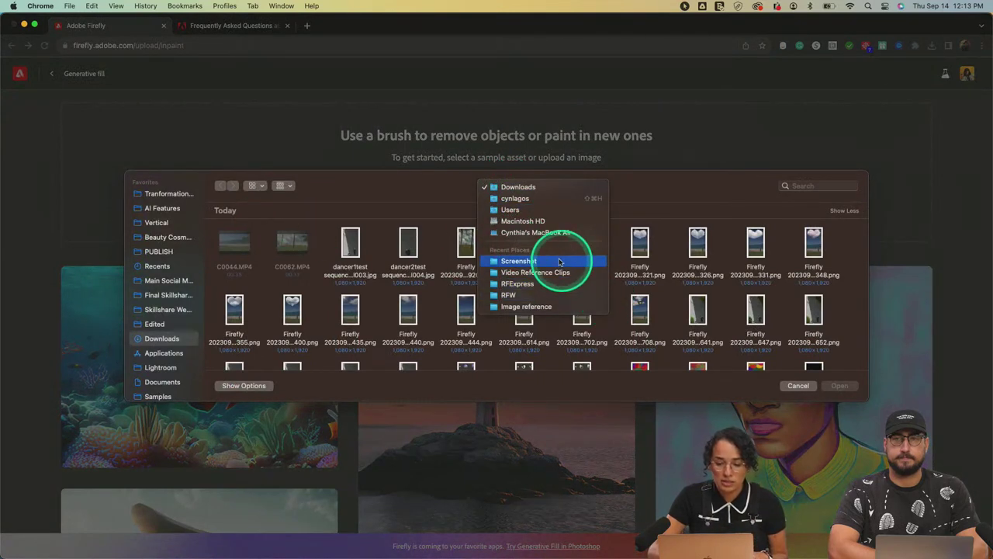
left_click(555, 262)
left_click(233, 245)
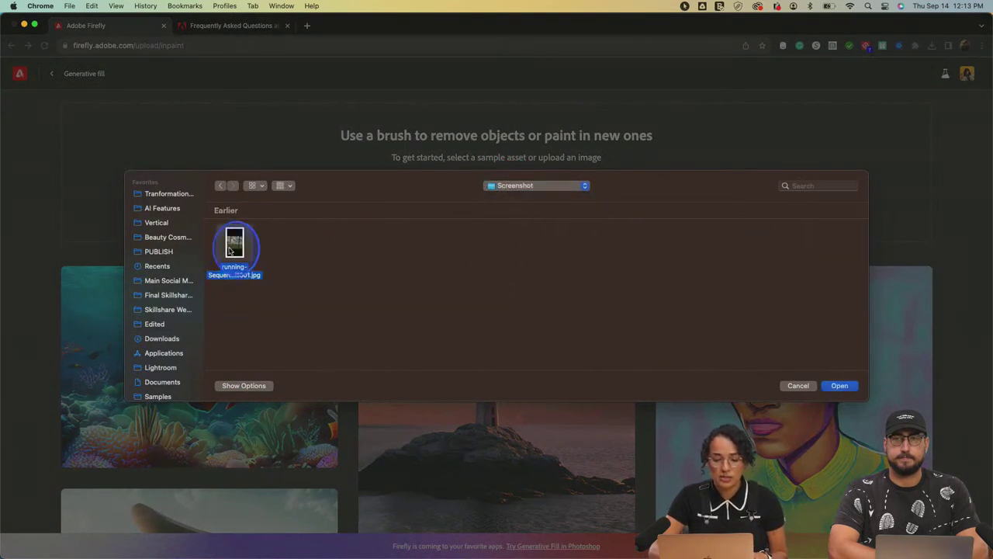
key("space")
double_click(233, 245)
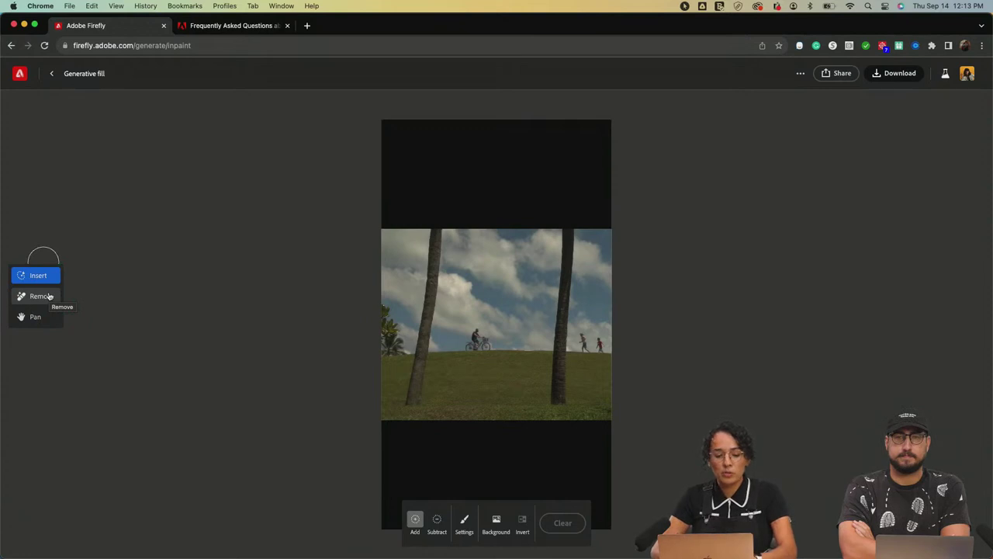
- With the Insert tool, brush away the black bars above and below the landscape footage in the frame
left_click(44, 276)
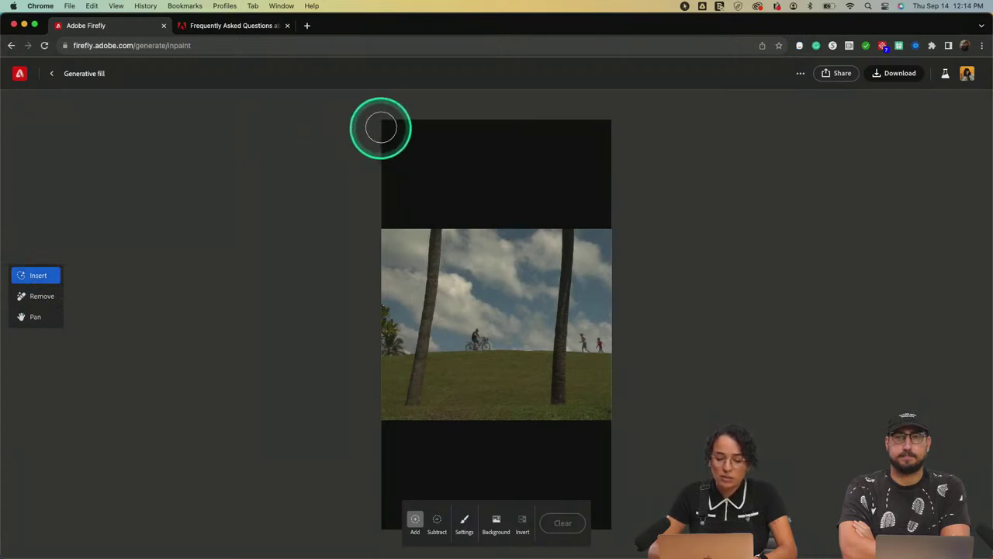
mouse_move(381, 127)
left_mouse_down()
mouse_move(554, 115)
mouse_move(610, 125)
mouse_move(457, 124)
mouse_move(384, 141)
mouse_move(577, 139)
mouse_move(639, 150)
mouse_move(568, 166)
mouse_move(431, 164)
mouse_move(360, 178)
mouse_move(484, 142)
mouse_move(600, 163)
mouse_move(388, 184)
left_mouse_up()
mouse_move(381, 220)
left_mouse_down()
mouse_move(507, 210)
mouse_move(627, 187)
mouse_move(414, 197)
left_mouse_up()
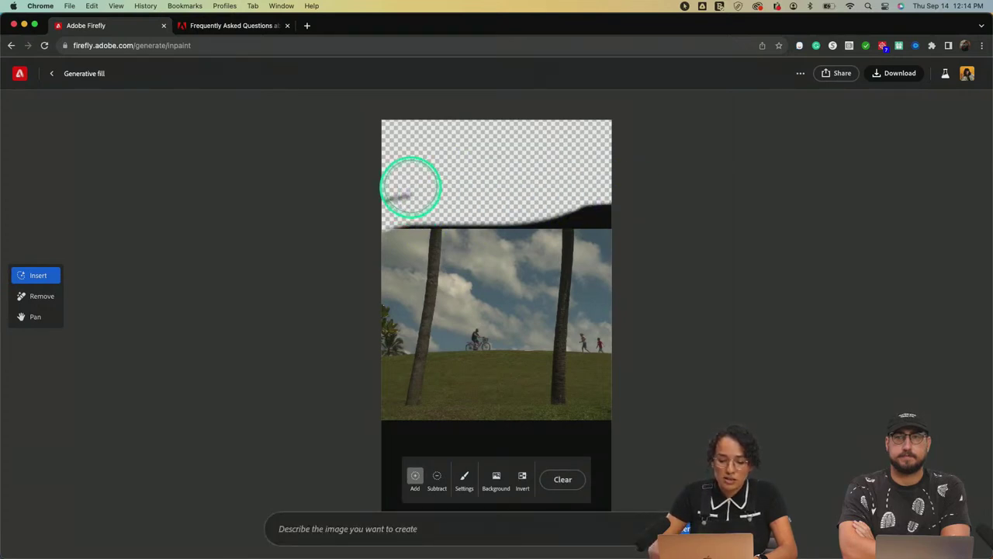
mouse_move(622, 201)
left_mouse_down()
mouse_move(403, 209)
mouse_move(609, 204)
mouse_move(390, 212)
mouse_move(545, 199)
left_mouse_up()
mouse_move(613, 442)
left_mouse_down()
mouse_move(381, 445)
mouse_move(553, 439)
mouse_move(619, 443)
mouse_move(625, 454)
mouse_move(355, 472)
mouse_move(633, 504)
left_mouse_up()
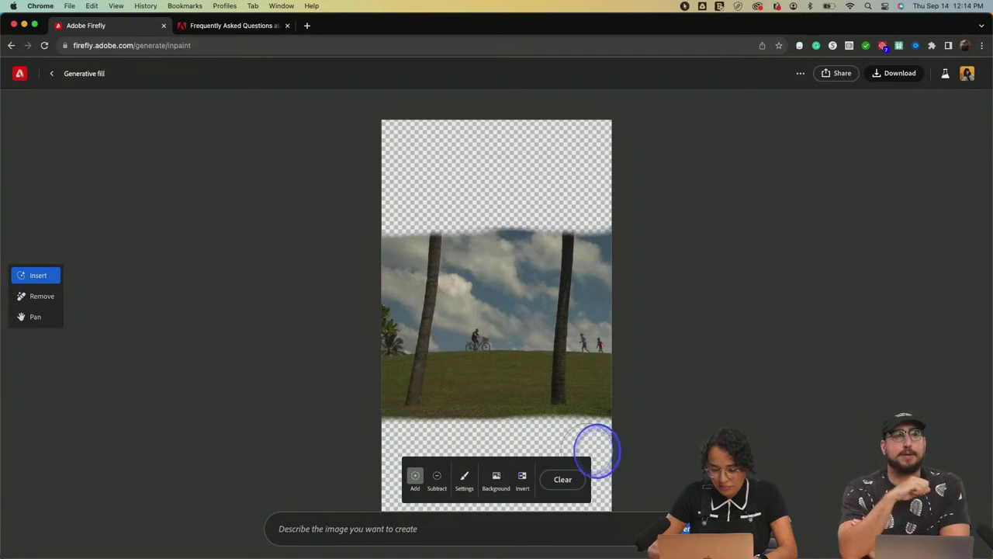
- Refine the erased area along the footage's upper and lower edges using the Subtract and Add brushes
left_click(462, 482)
left_click(437, 478)
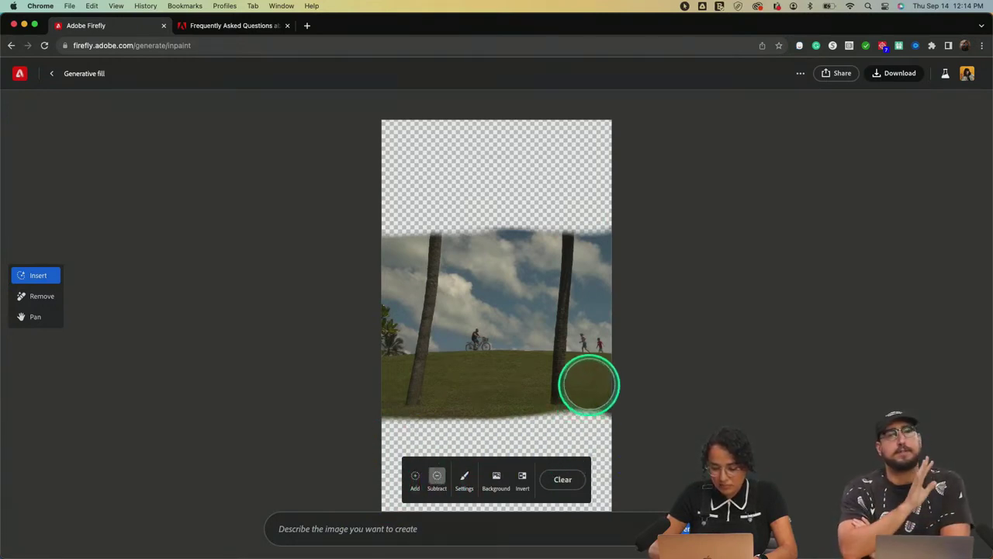
mouse_move(629, 389)
left_mouse_down()
mouse_move(614, 305)
mouse_move(607, 256)
left_mouse_up()
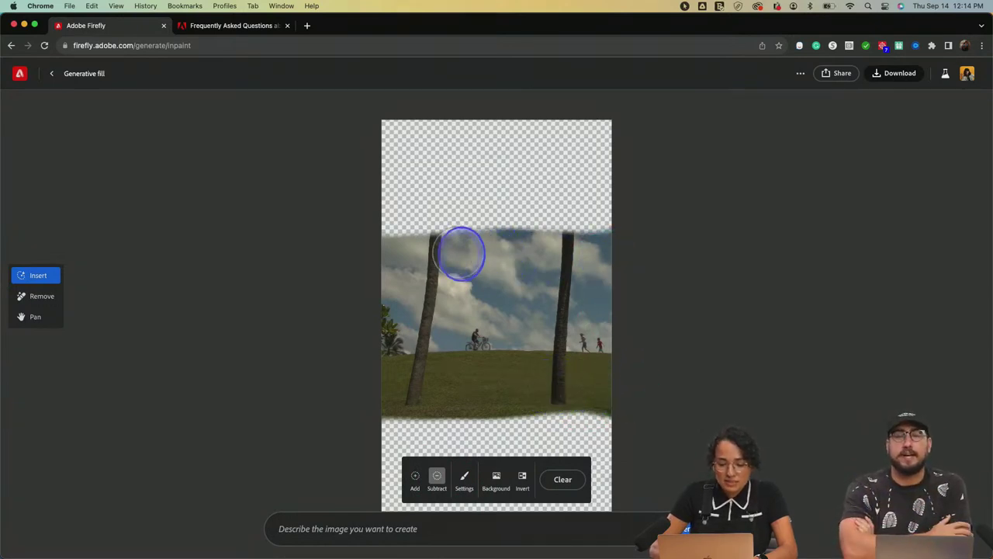
left_click_drag(398, 194, 539, 195)
left_click(416, 476)
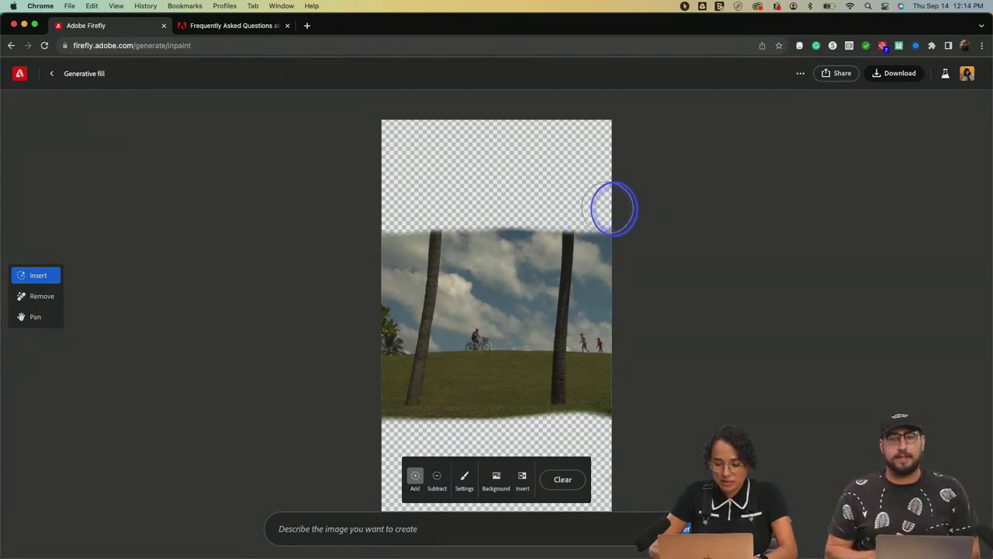
left_click(437, 475)
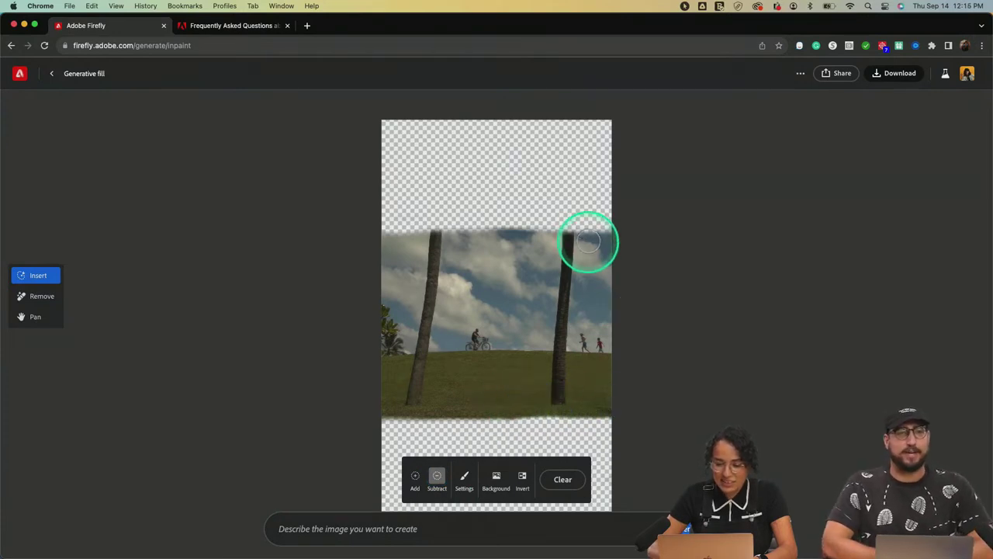
left_click(415, 478)
left_click_drag(530, 217, 458, 216)
left_click(330, 528)
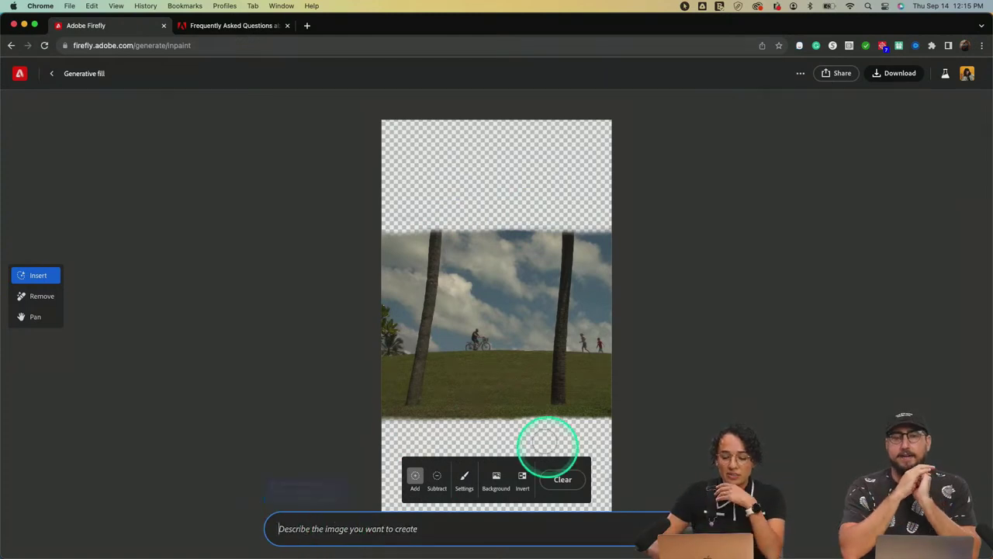
- Restore a strip of black bar above the palm trunk at the footage's upper-right edge with Subtract, and erase it again with Add
left_click(438, 476)
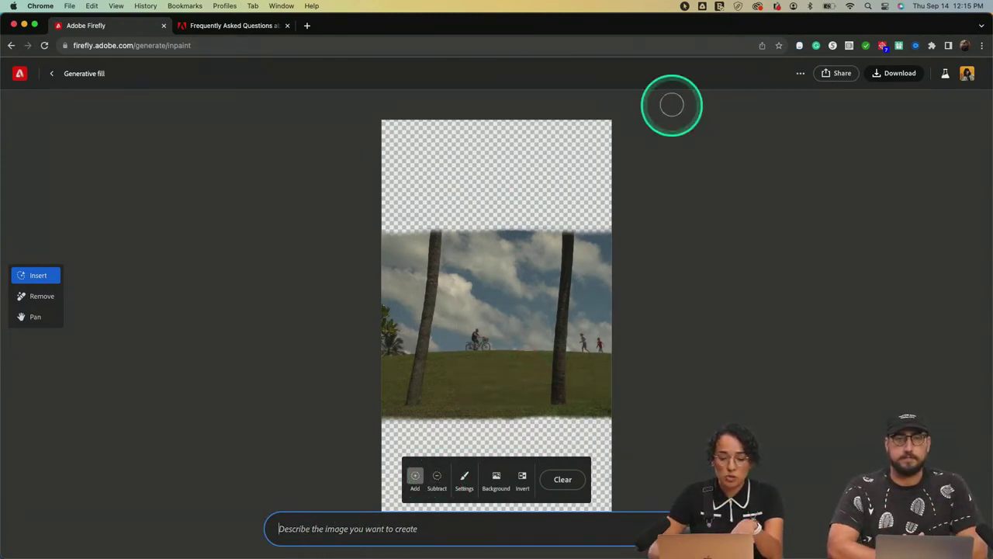
left_click(438, 479)
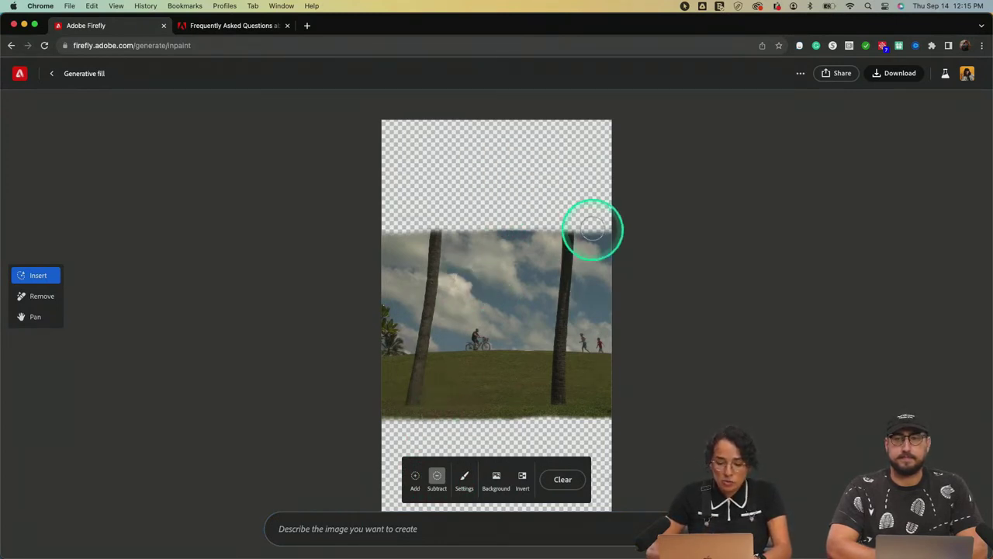
mouse_move(602, 228)
left_mouse_down()
mouse_move(555, 223)
mouse_move(572, 215)
mouse_move(543, 222)
left_mouse_up()
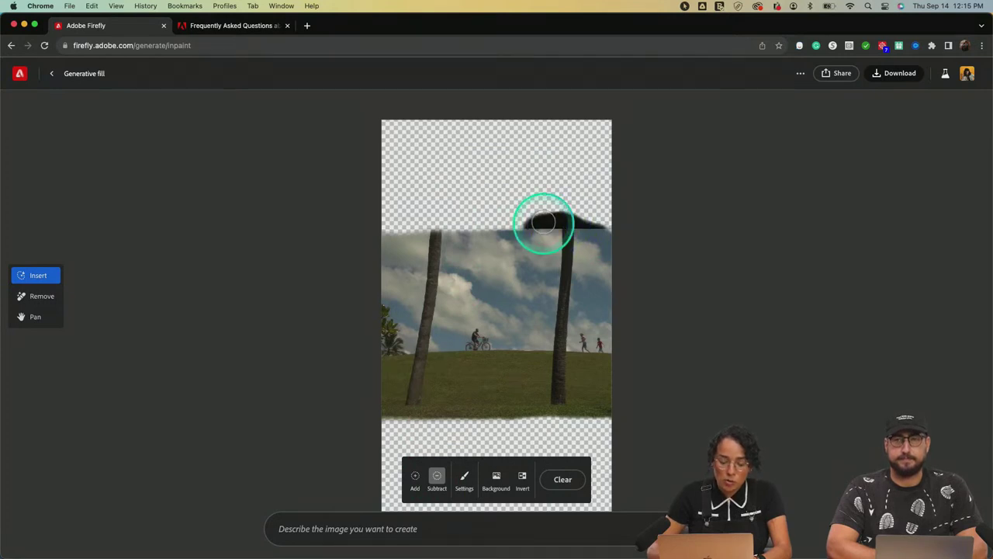
left_click(416, 478)
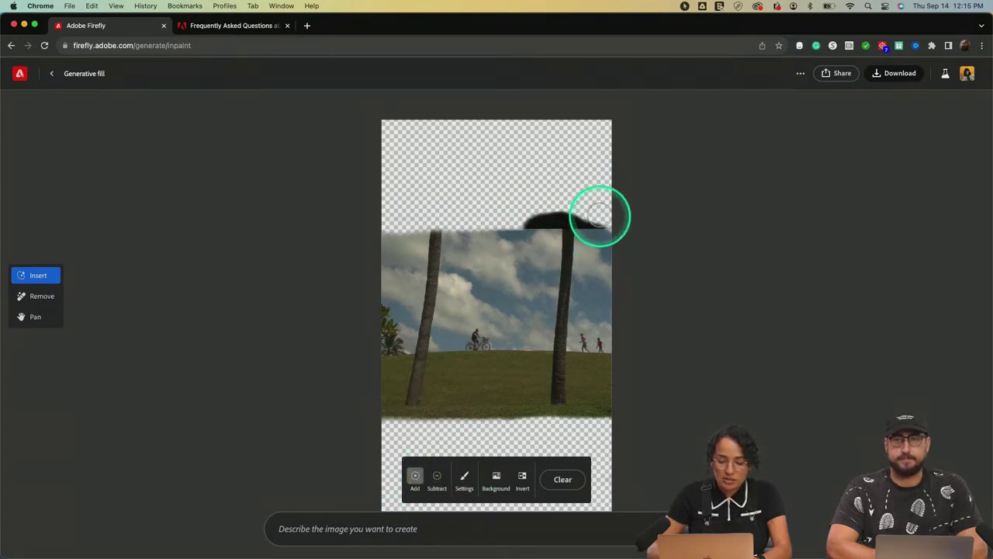
left_click_drag(600, 221, 586, 219)
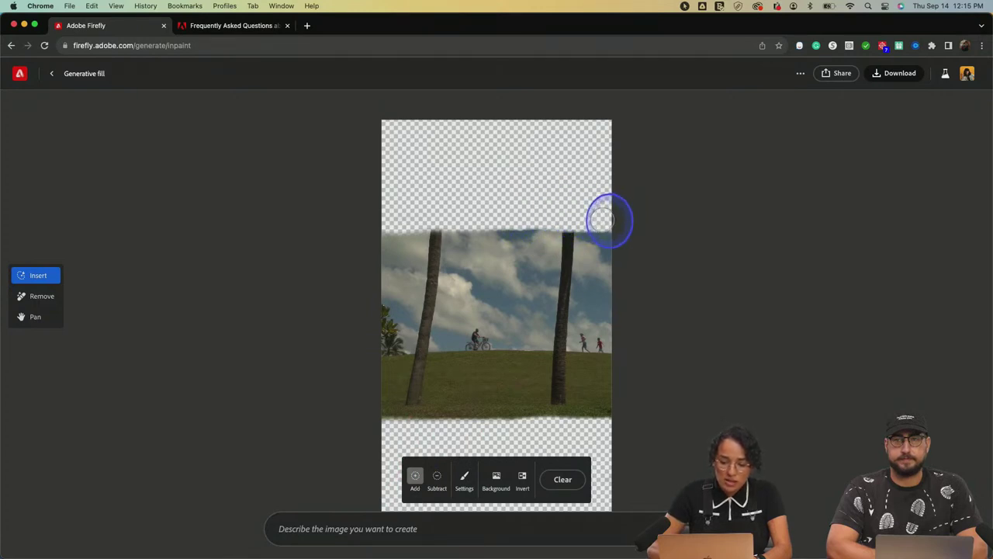
- Generate the fill for the erased areas with an empty prompt and compare the three resulting variations
left_click(309, 531)
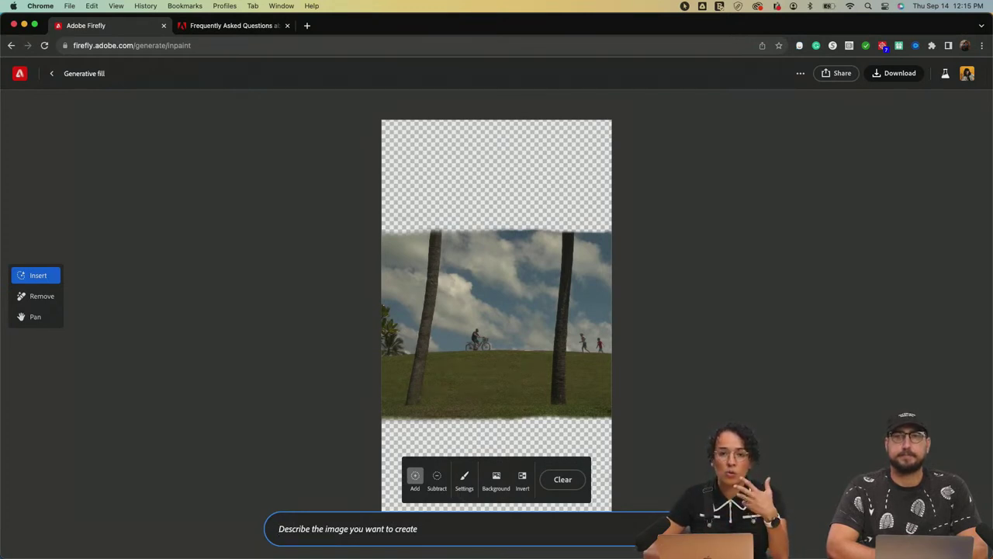
key("Return")
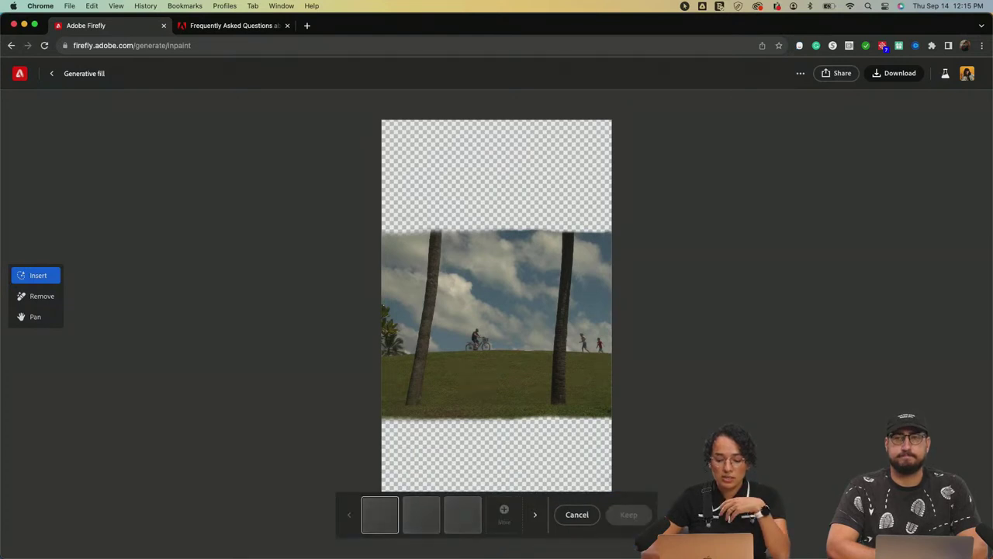
left_click(754, 261)
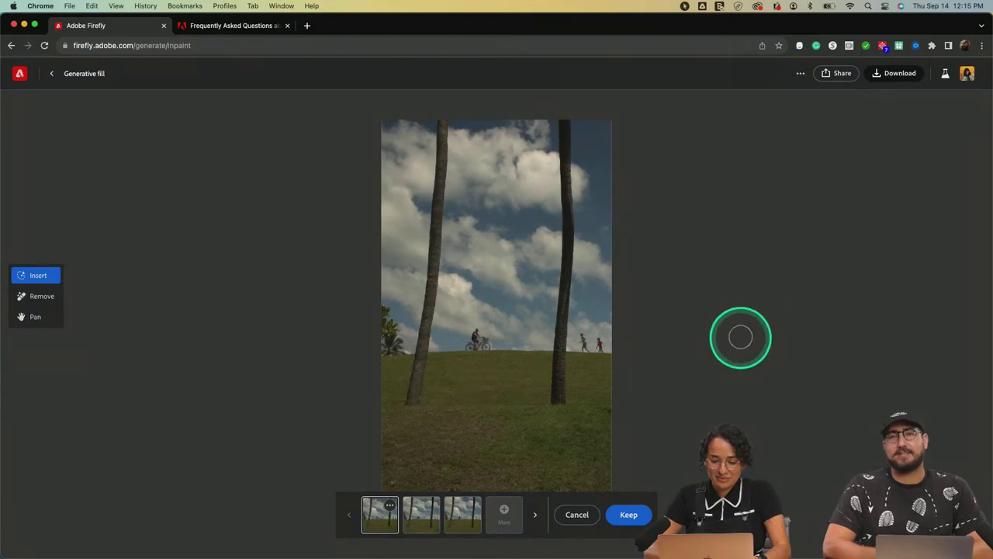
left_click(423, 510)
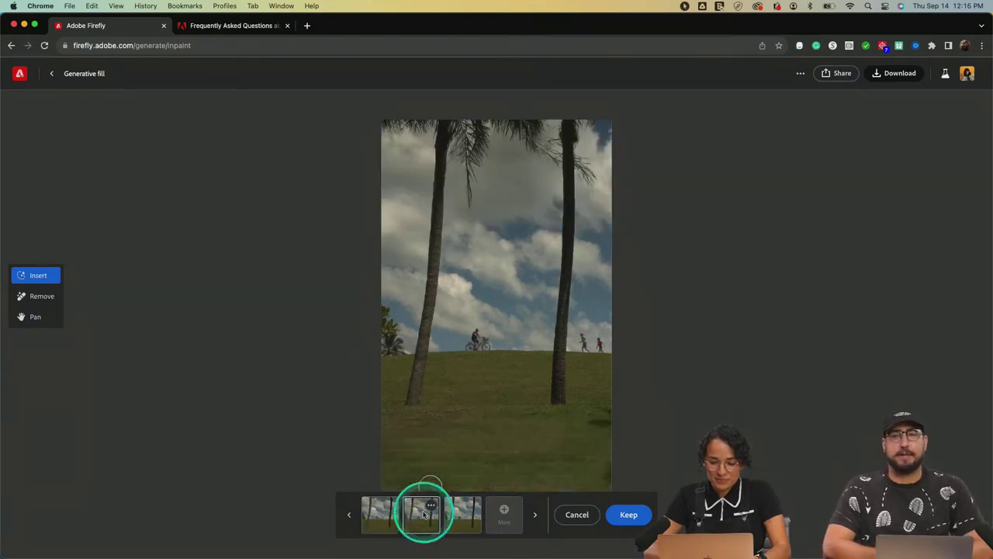
left_click(462, 513)
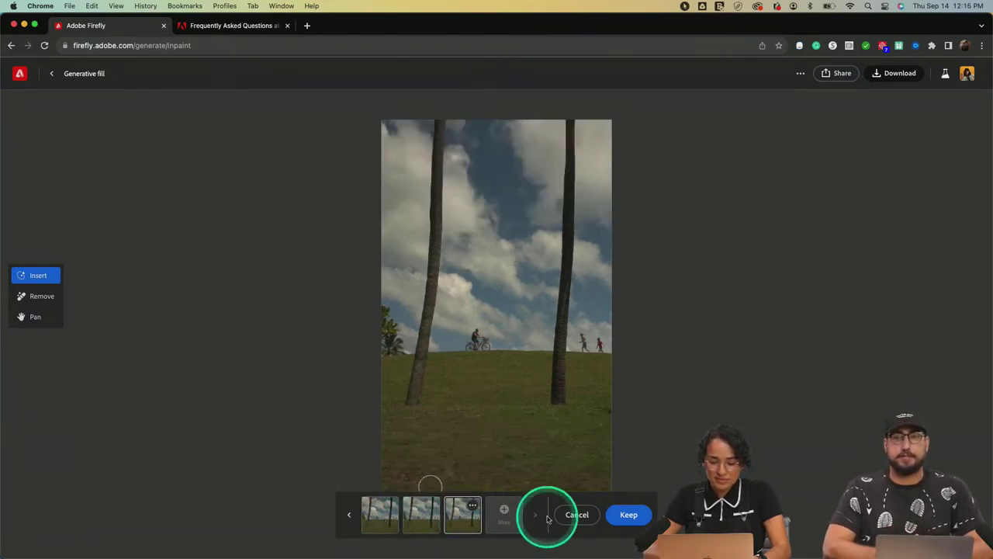
- Generate a second batch of fill variations and compare them with the first batch
left_click(505, 520)
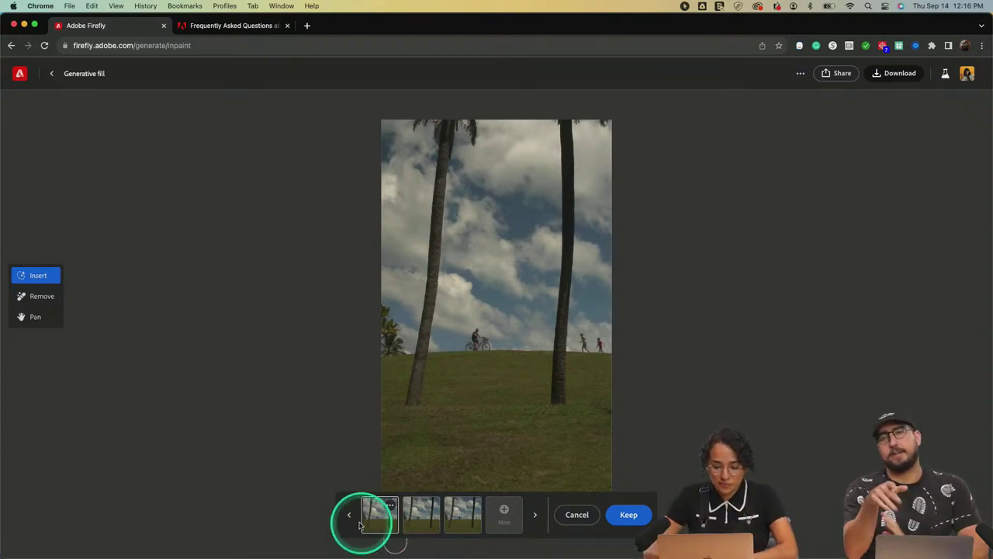
left_click(419, 513)
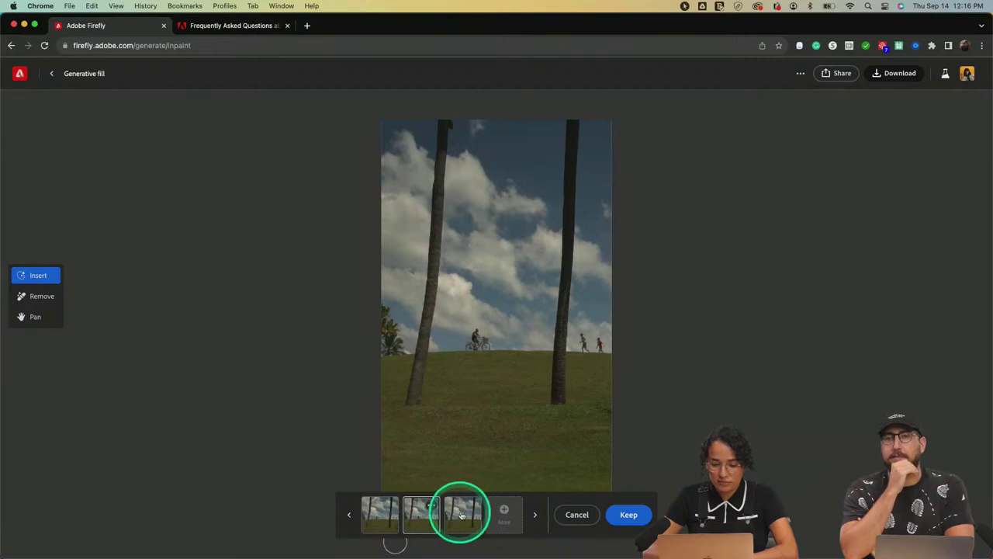
left_click(461, 514)
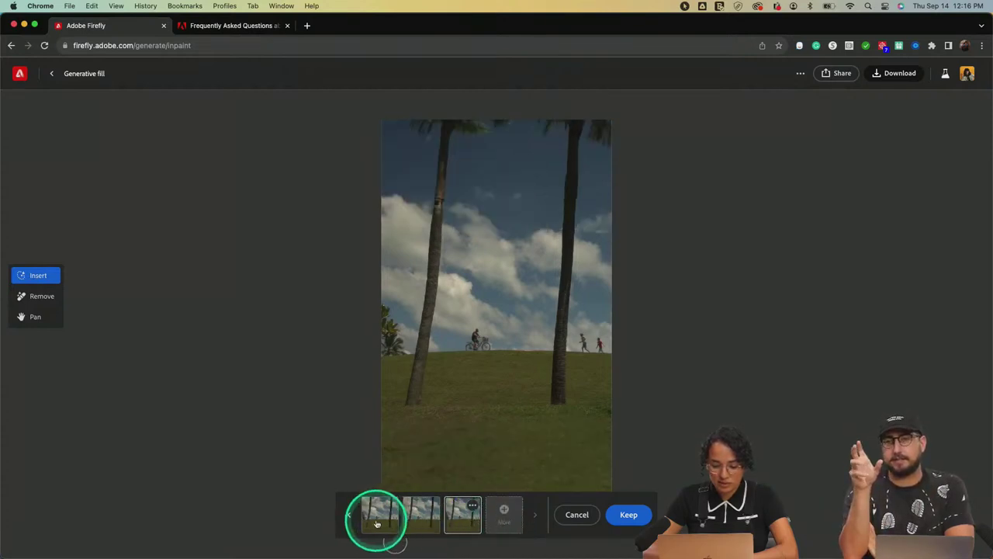
left_click(379, 514)
left_click(378, 516)
left_click(418, 515)
left_click(461, 518)
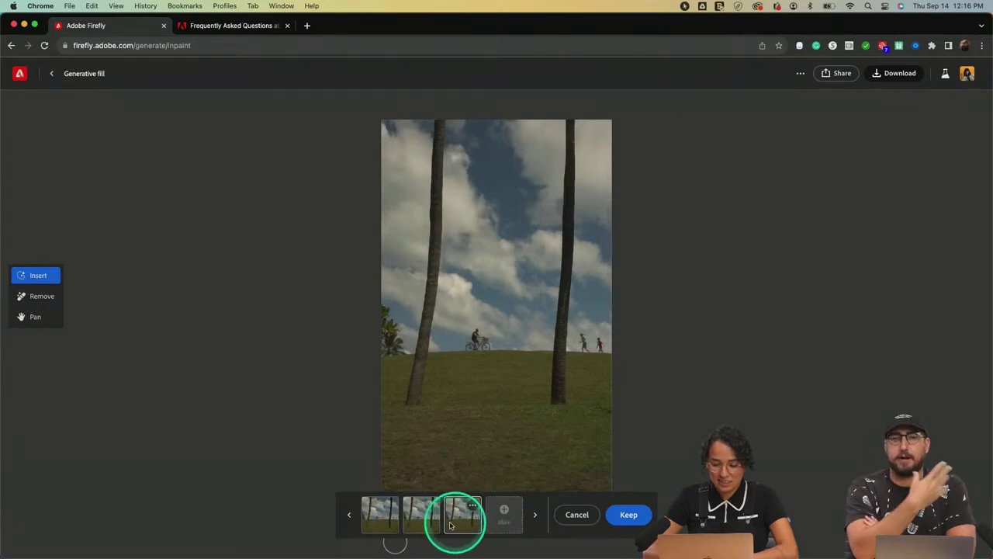
left_click(425, 515)
- Generate a third batch of fill variations, compare them, and select the one with full palm crowns
left_click(520, 525)
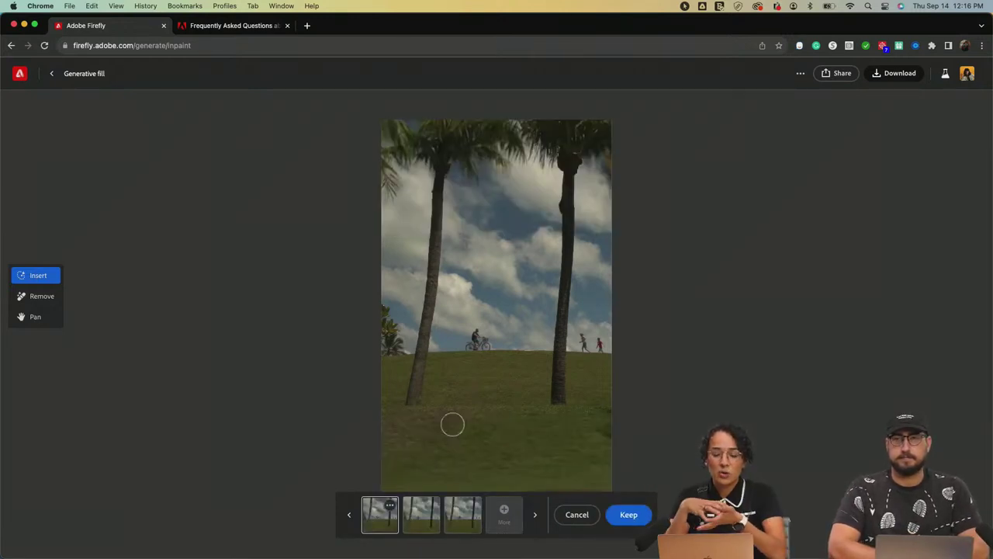
left_click(432, 501)
left_click(465, 518)
left_click(423, 526)
left_click(386, 519)
left_click(423, 524)
left_click(385, 519)
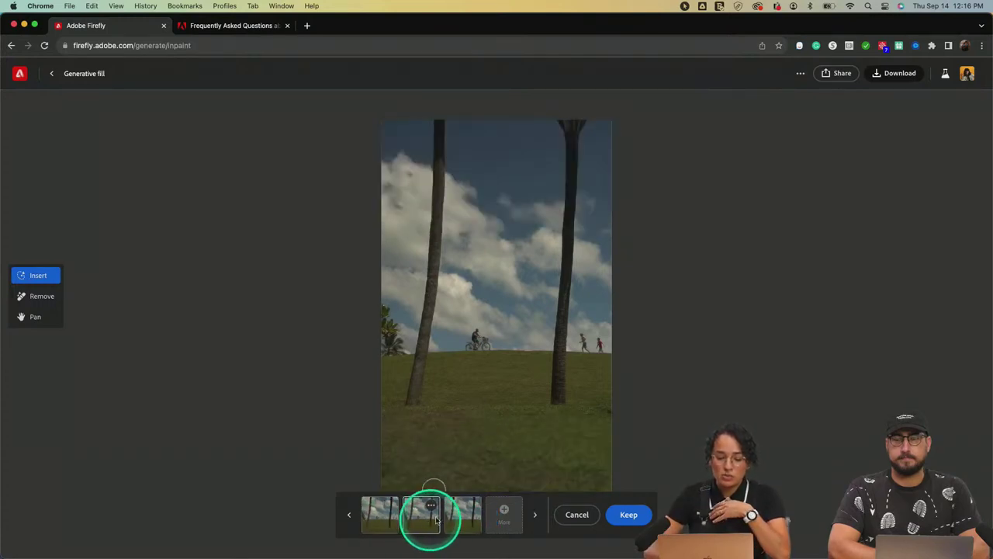
- Download all three variations of the latest batch, starting with the one showing full palm crowns
left_click(898, 76)
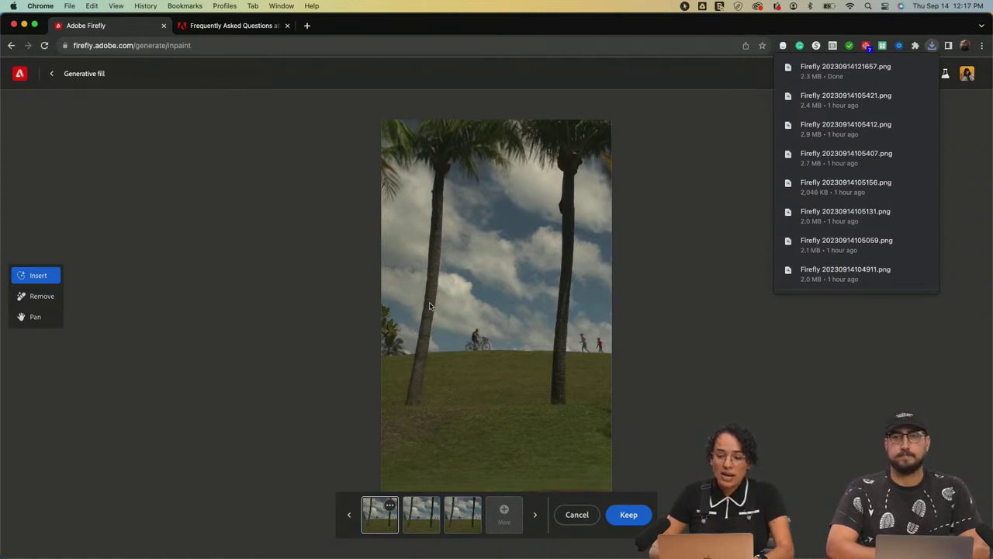
left_click(661, 203)
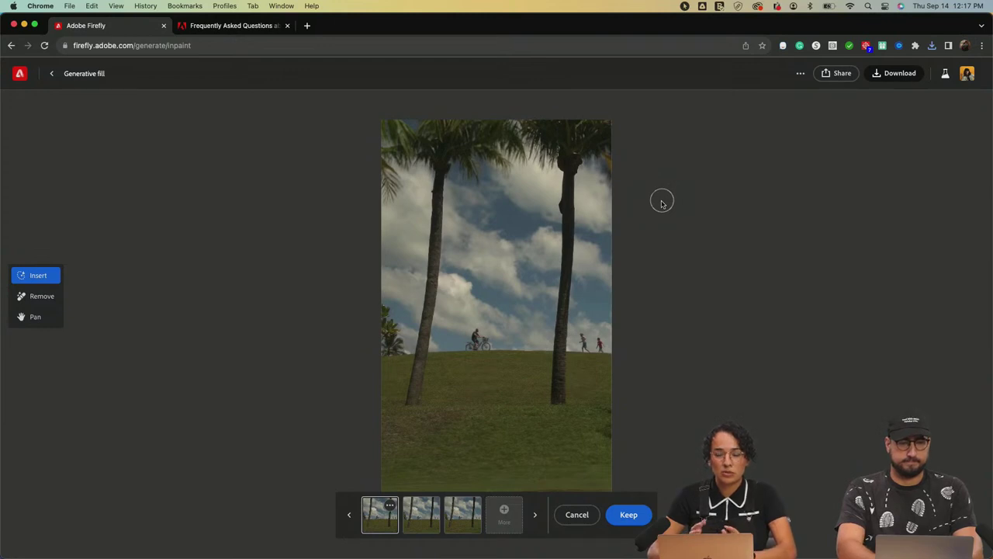
left_click(421, 526)
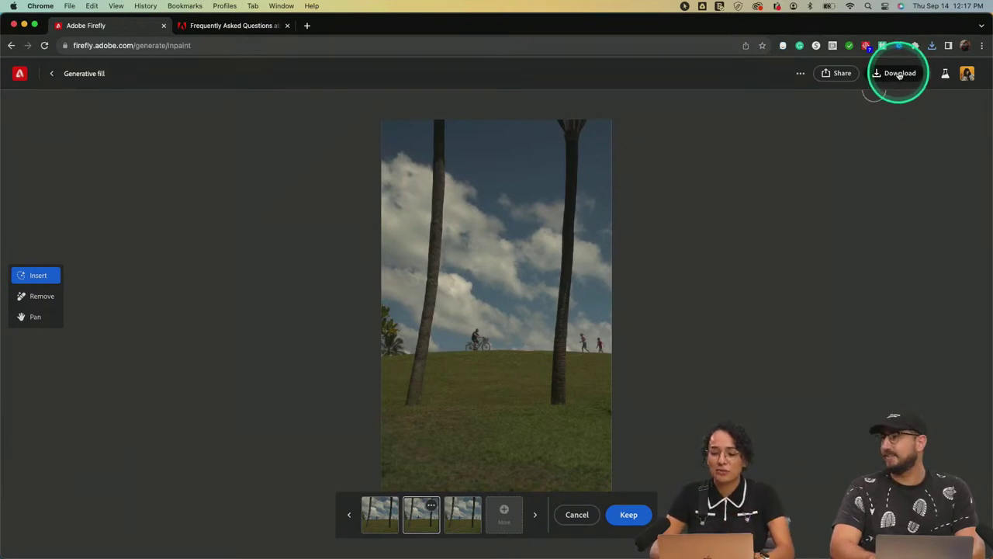
left_click(899, 74)
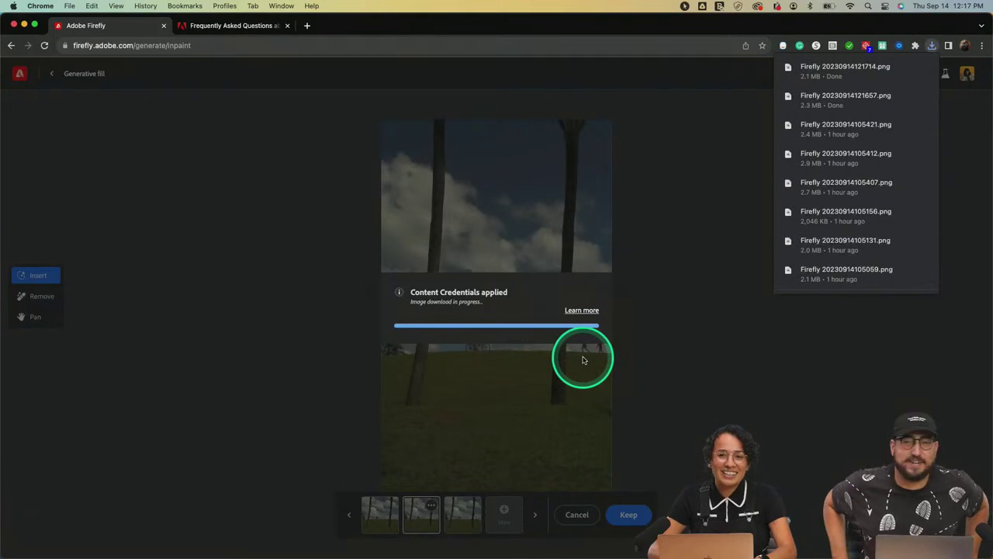
left_click(460, 519)
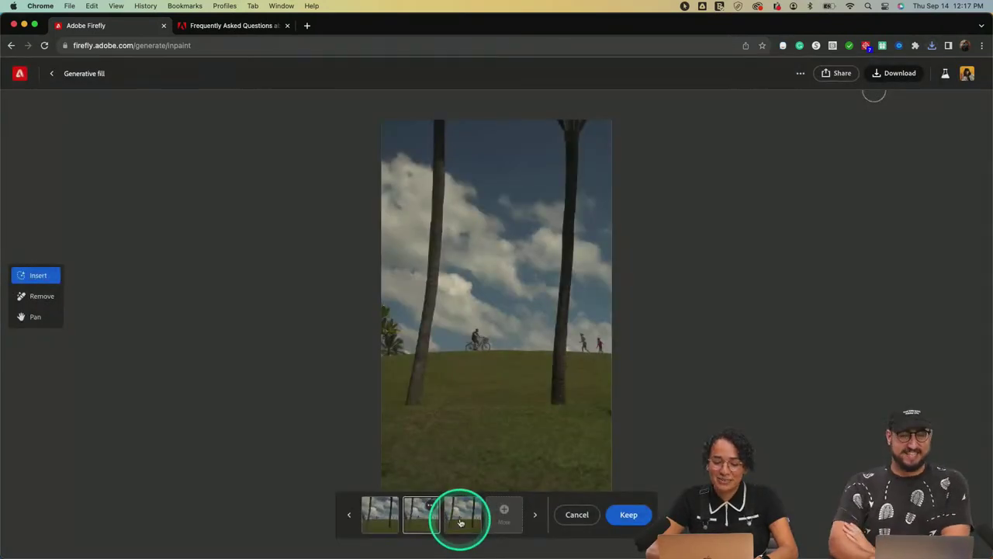
left_click(895, 78)
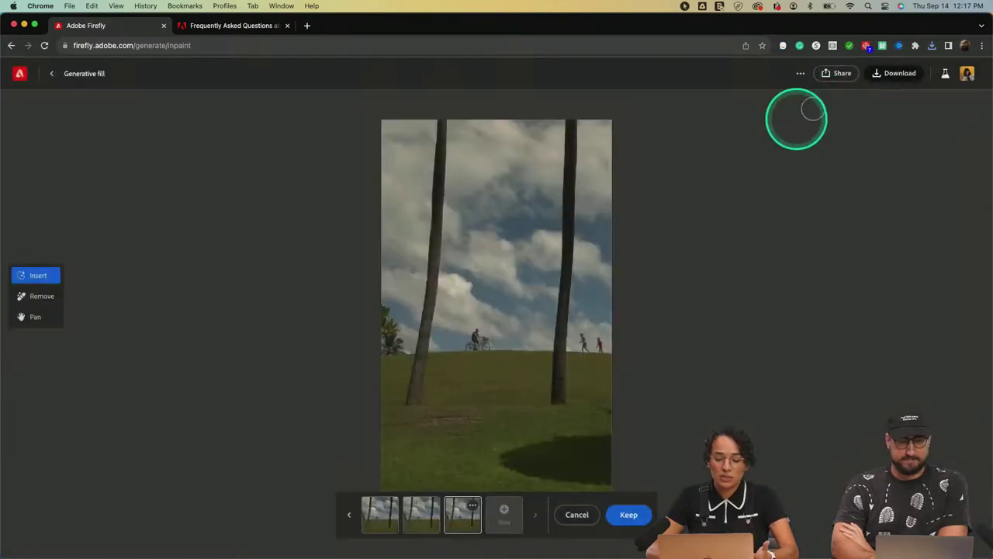
- Go back to the second batch of variations and download its second and first images
left_click(350, 516)
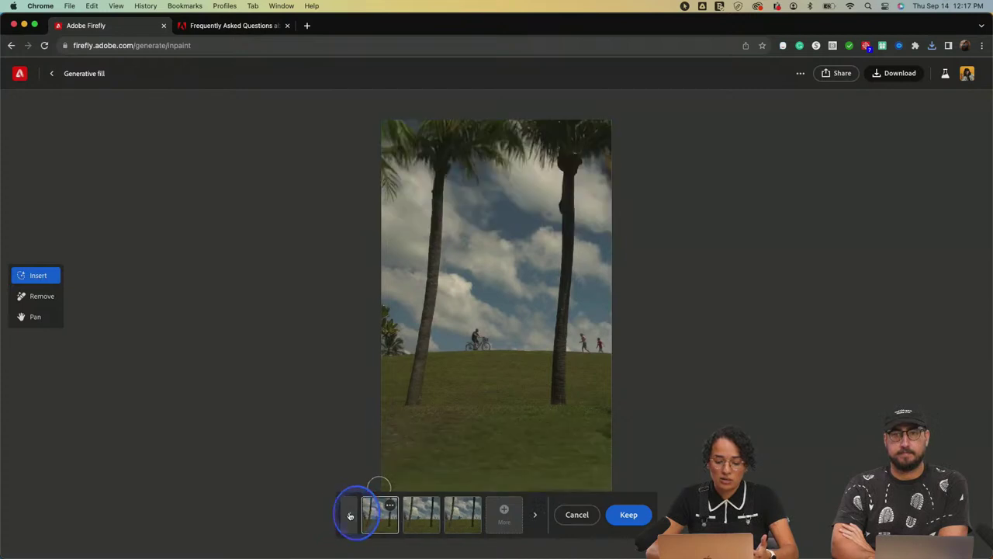
left_click(421, 515)
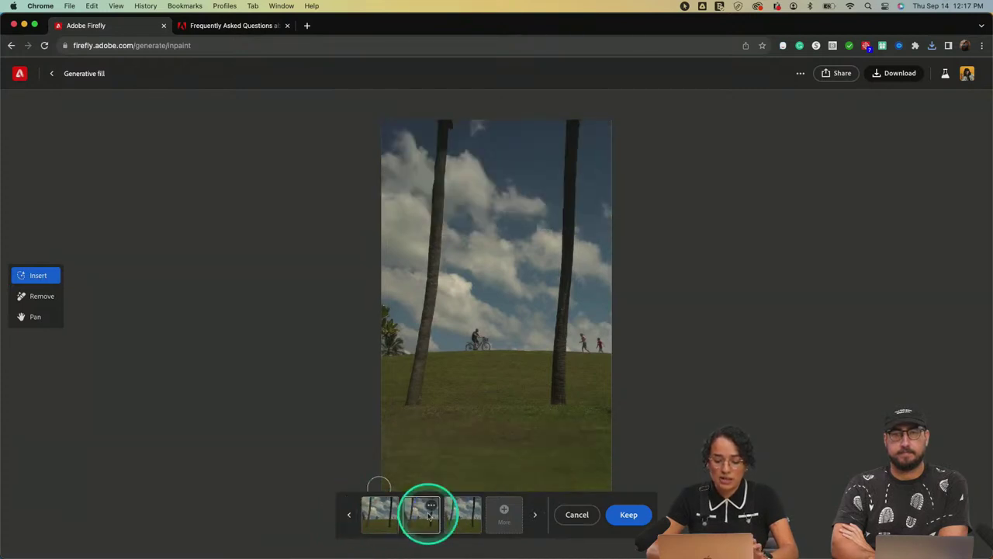
left_click(903, 75)
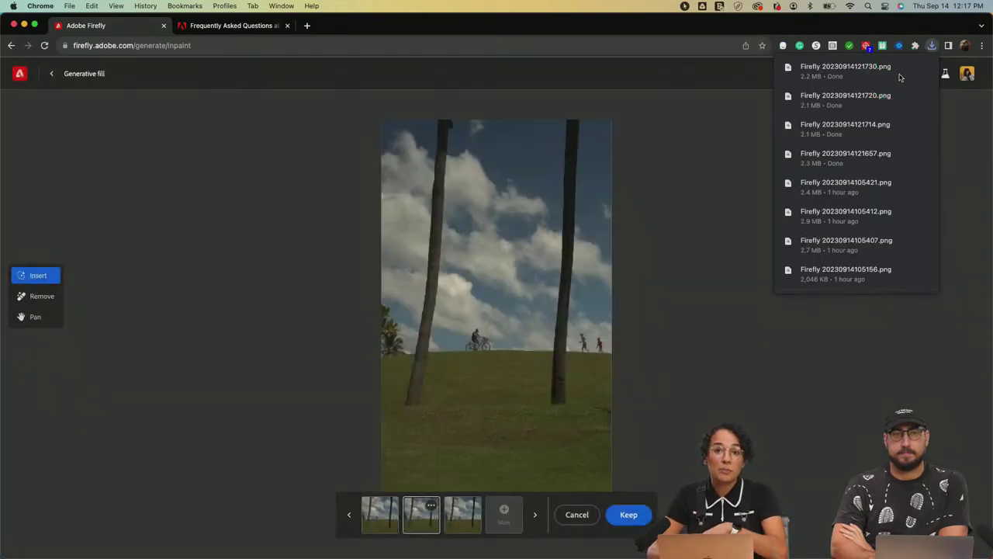
left_click(379, 518)
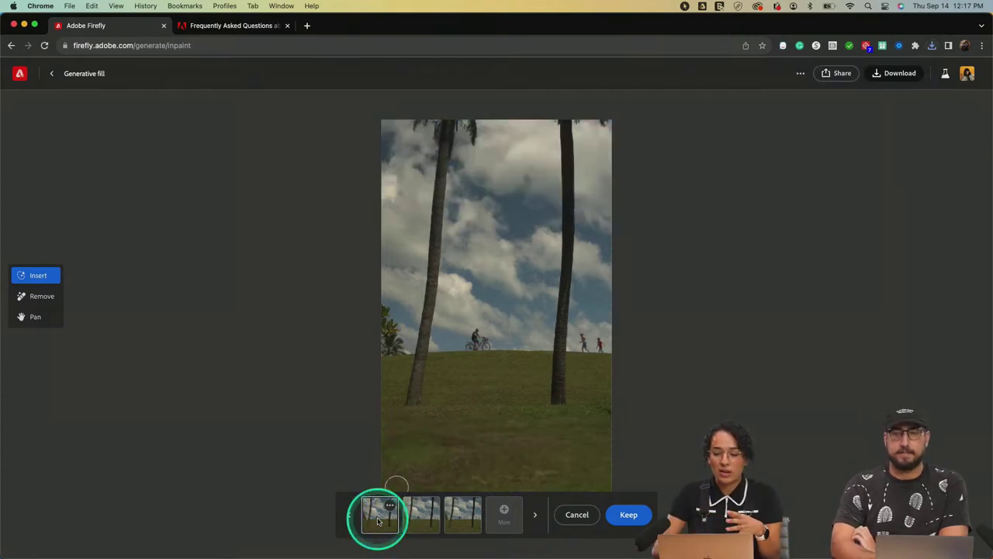
left_click(894, 75)
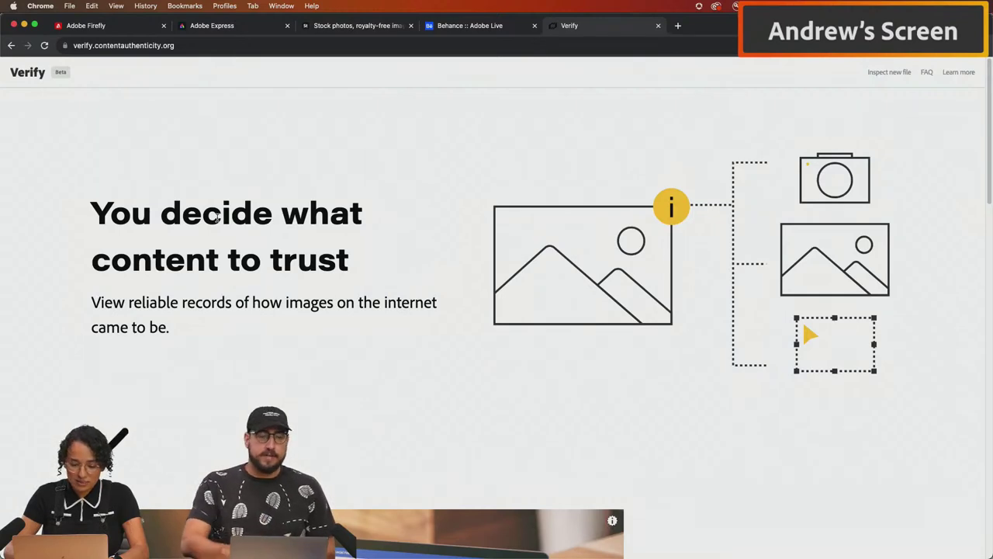
- On the Content Authenticity Verify site, inspect the sample image fake-news.jpg and review its content credentials
scroll(217, 217, "down", 5)
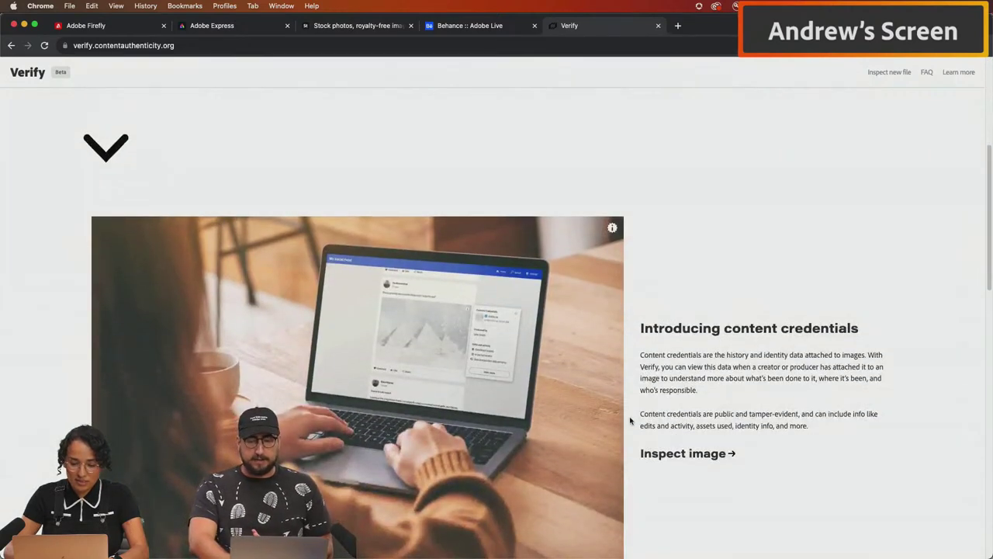
left_click(670, 453)
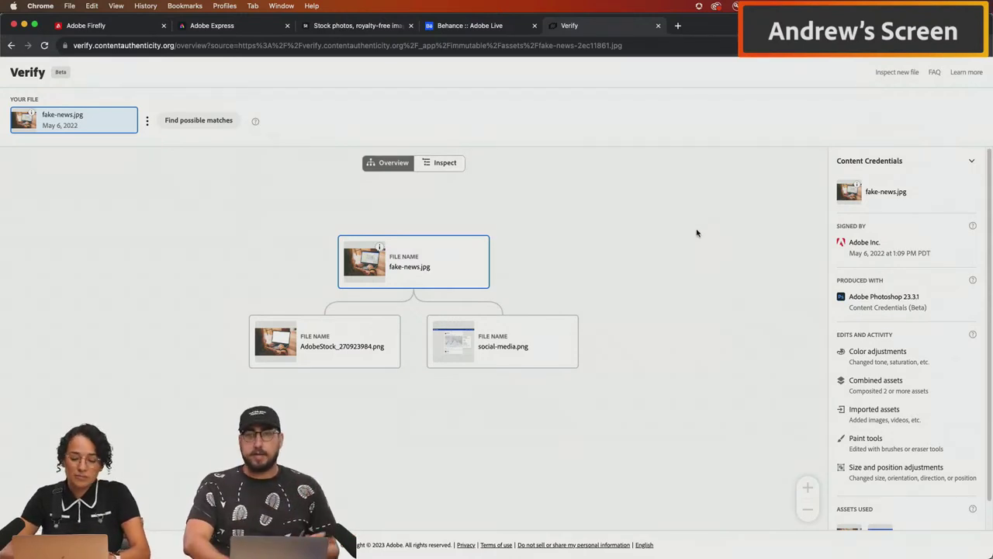
scroll(874, 235, "down", 1)
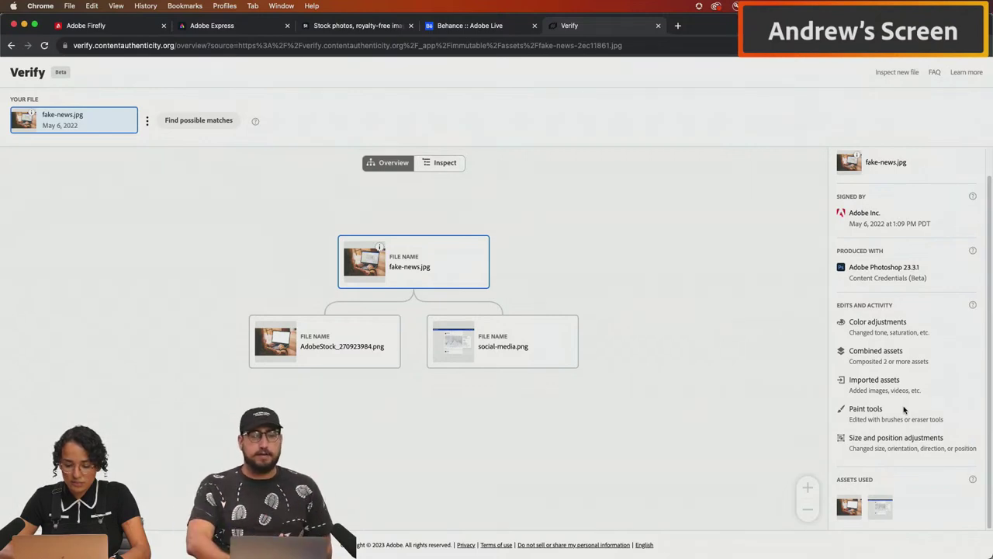
left_click(29, 75)
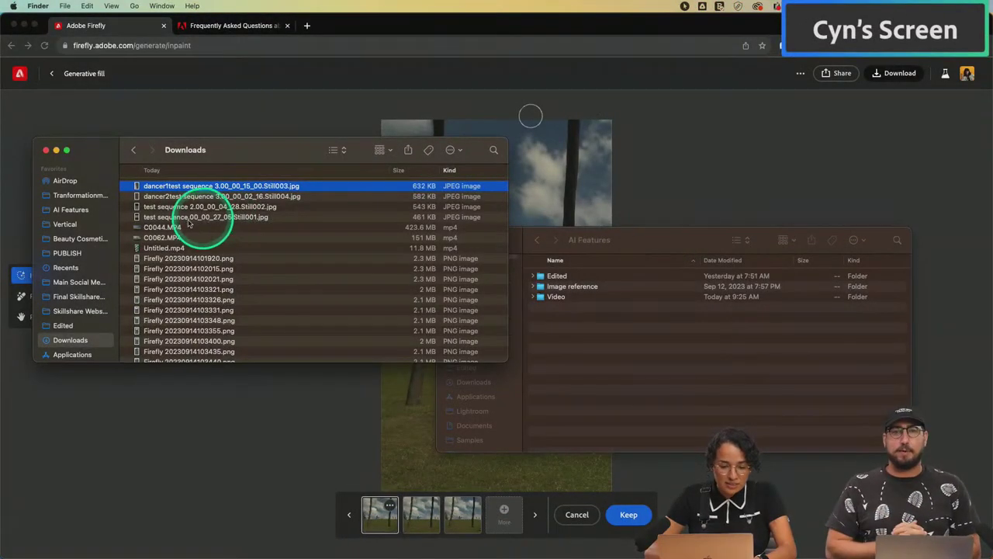
- Sort the Downloads folder by kind and preview its first Firefly image, Firefly 20230914101920.png
left_click(464, 174)
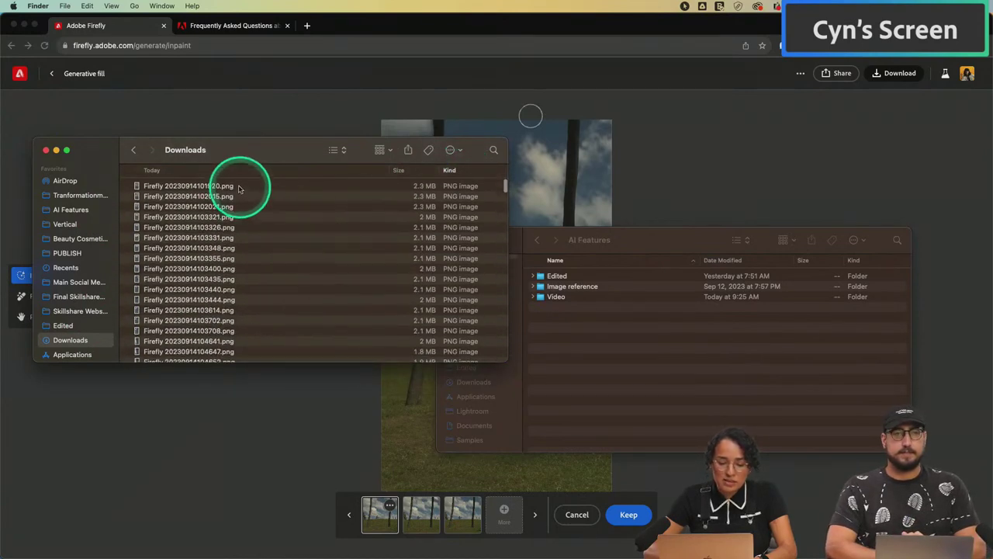
left_click(236, 187)
key("space")
key("space")
scroll(233, 256, "down", 5)
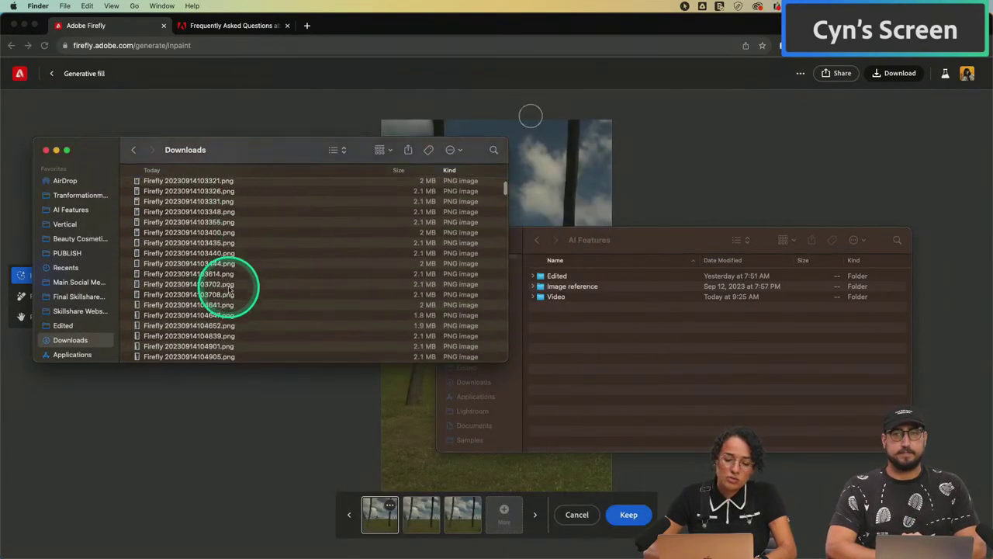
left_click(227, 291, "shift")
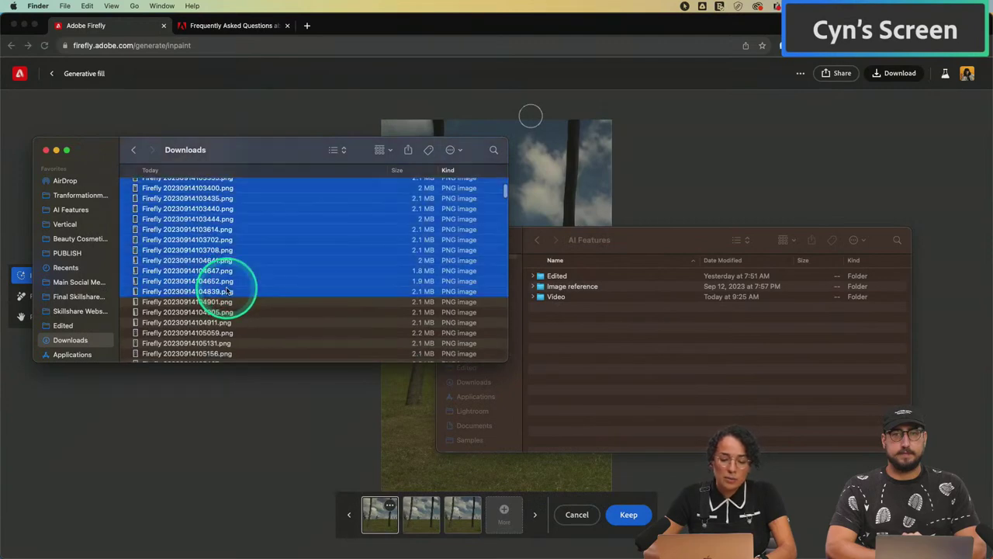
scroll(287, 242, "up", 5)
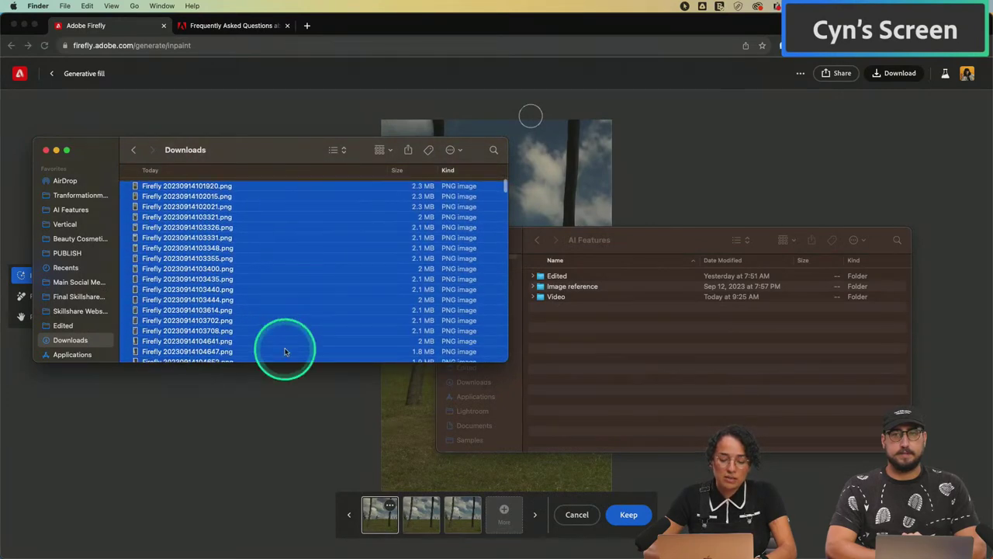
scroll(284, 342, "down", 1)
left_click(284, 308)
scroll(281, 287, "up", 1)
left_click(245, 196)
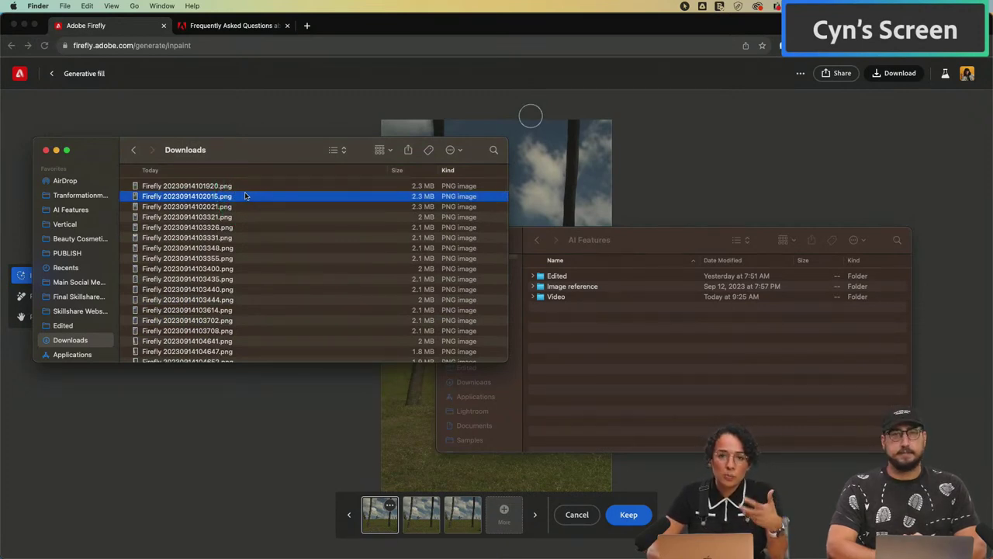
key("Up")
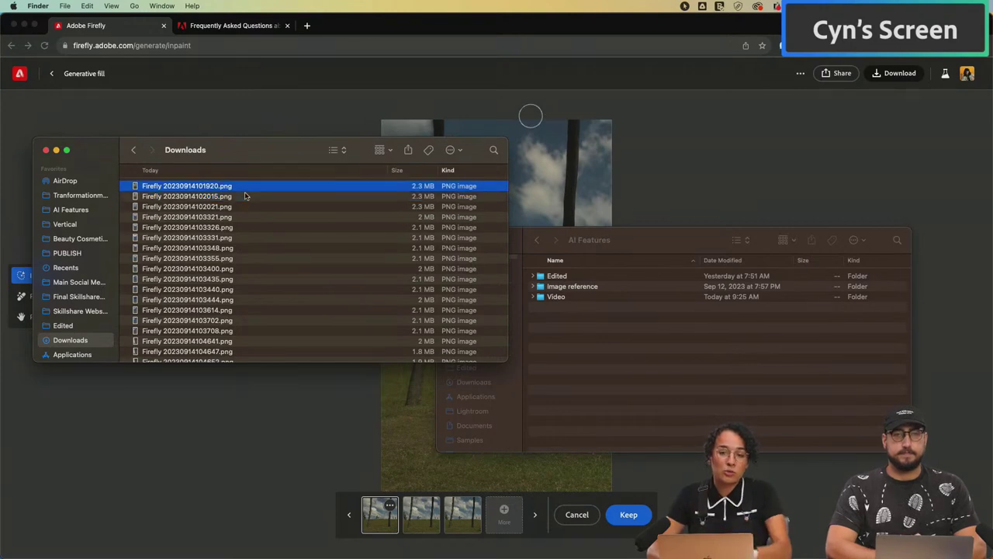
key("space")
key("space")
key("Down")
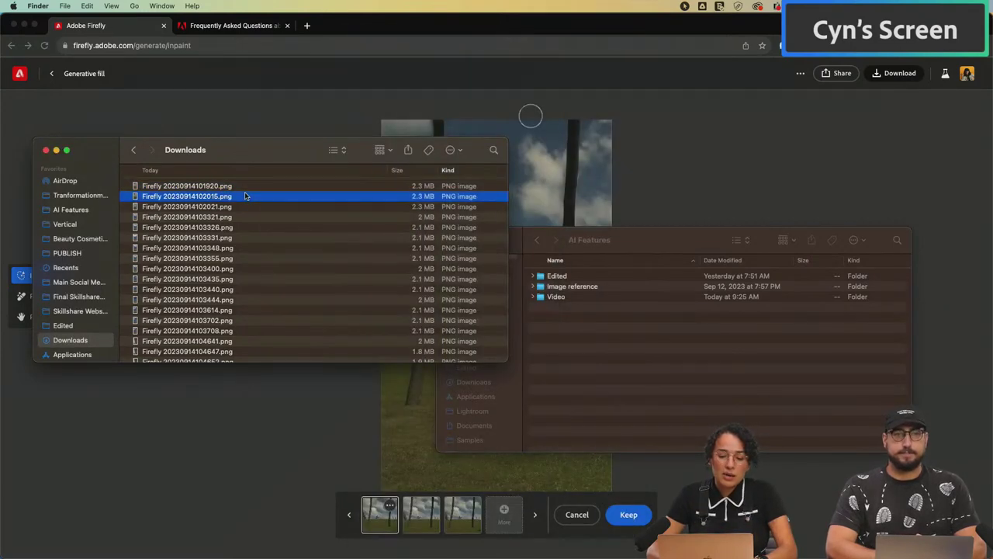
key("space")
key("Down")
key("Down")
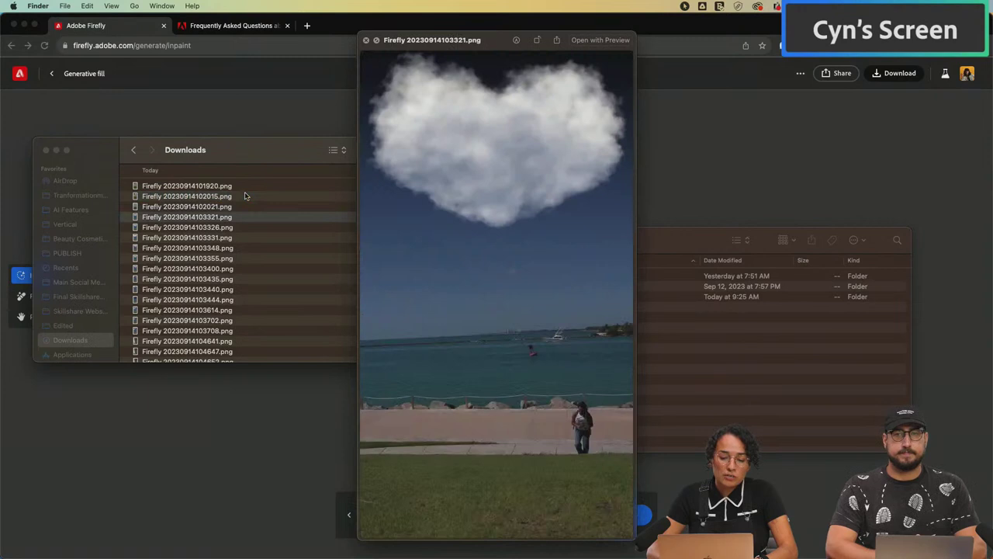
key("Up")
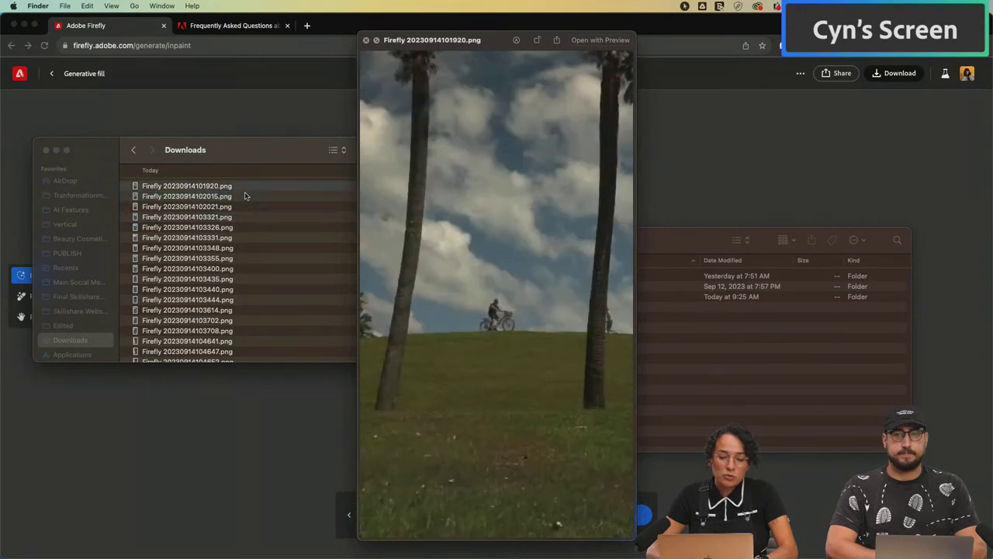
key("space")
key("Down")
key("space")
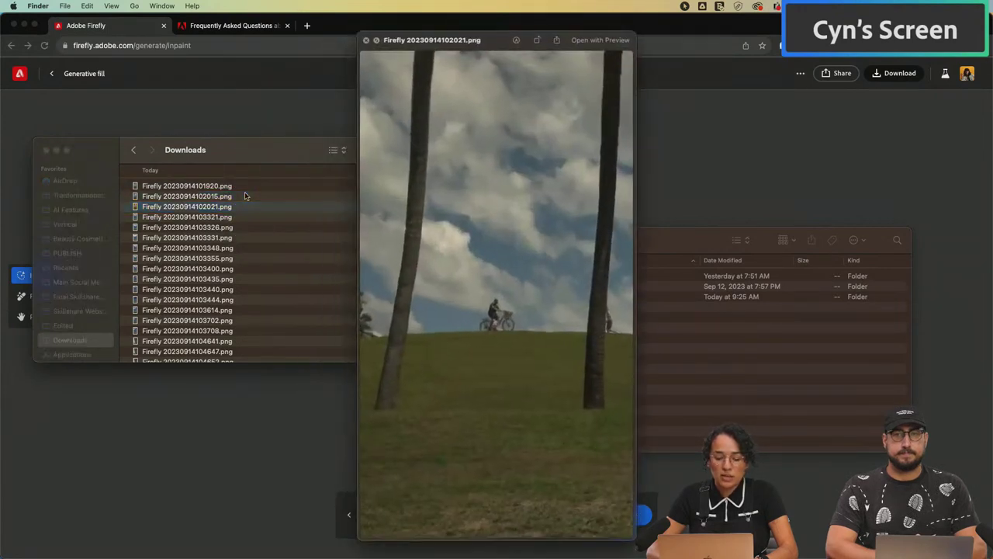
key("Down")
key("Up")
key("Up")
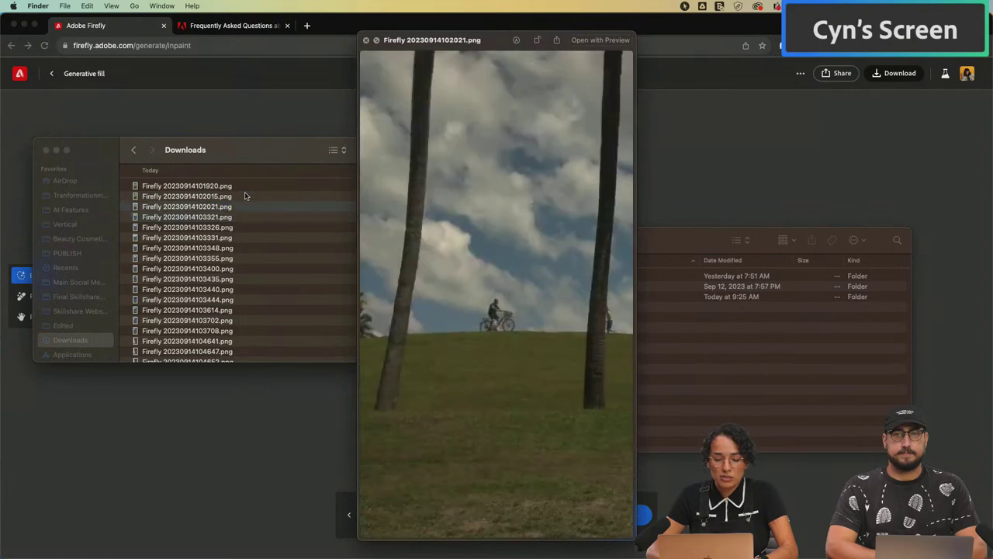
key("space")
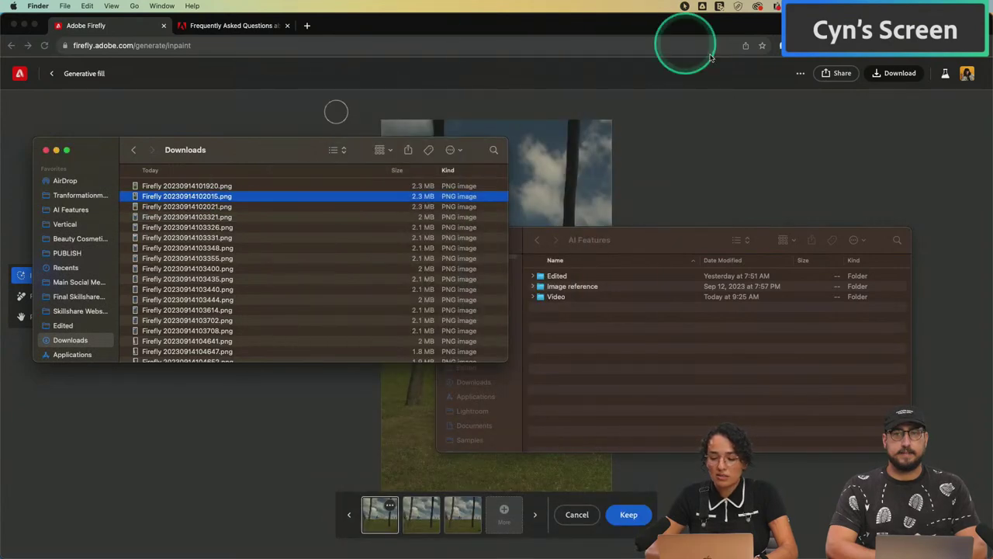
- Download the current fill variation in Adobe Firefly again and reveal the file in the Downloads folder
left_click(768, 140)
left_click(891, 73)
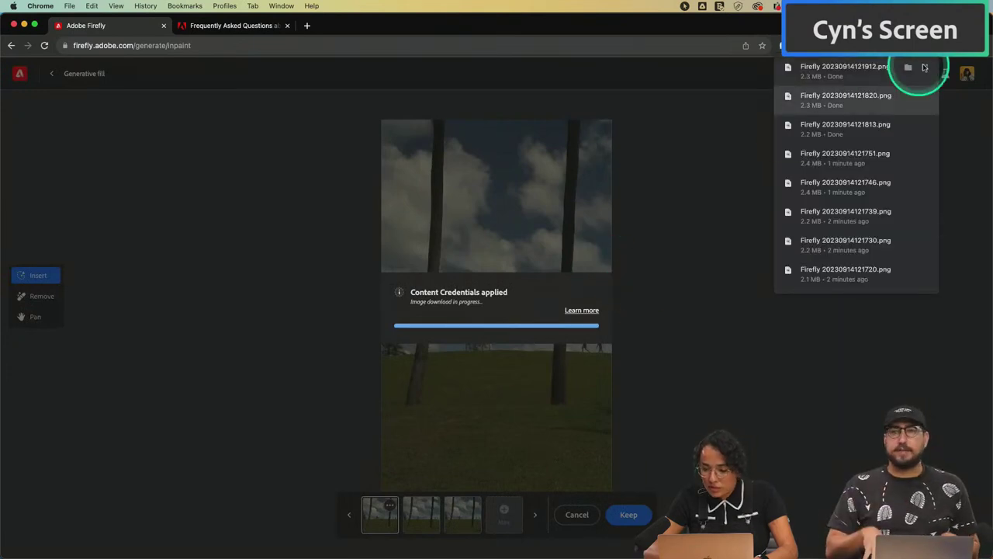
left_click(914, 71)
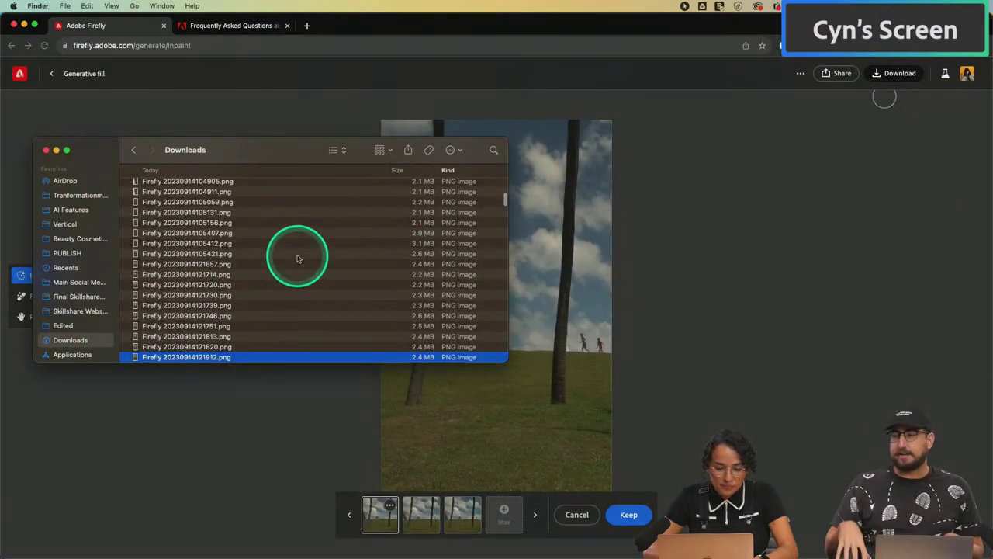
- Preview the newest Firefly images in Downloads, from 20230914121912.png back to 20230914121720.png, to identify the extended palm scene variations
scroll(297, 256, "down", 3)
key("space")
key("space")
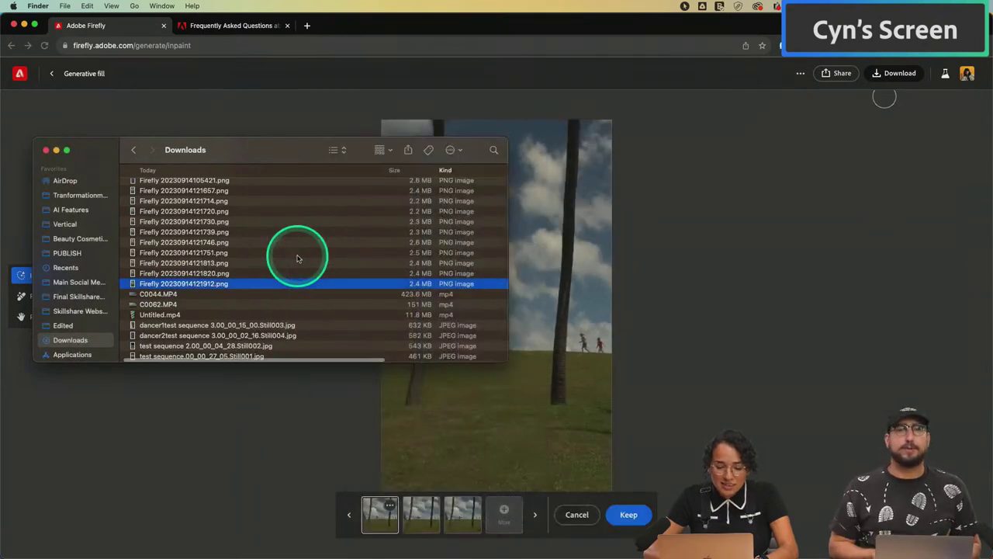
left_click(229, 245, "shift")
left_click(229, 247)
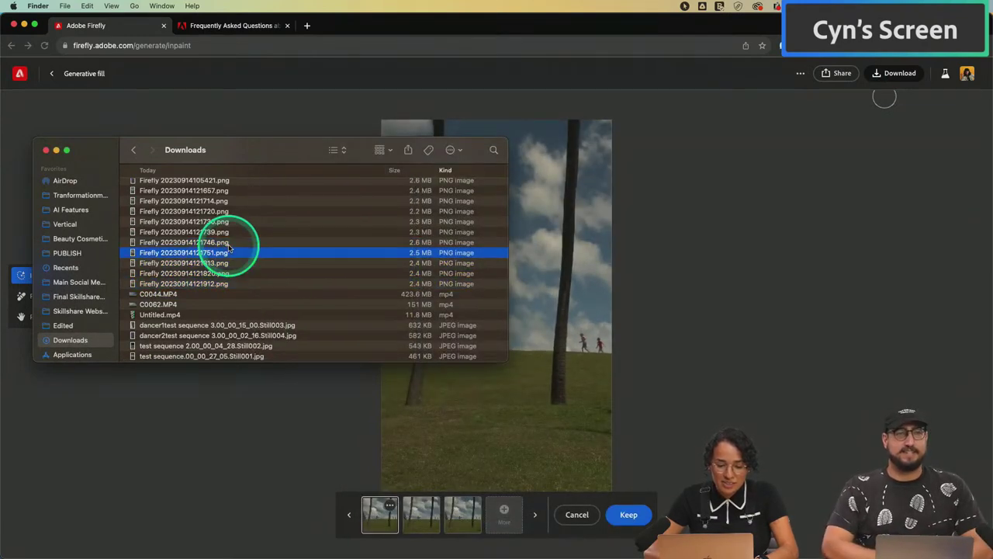
key("Down")
key("Down")
key("space")
key("Up")
key("Up")
key("Up")
key("Up")
key("Up")
key("Up")
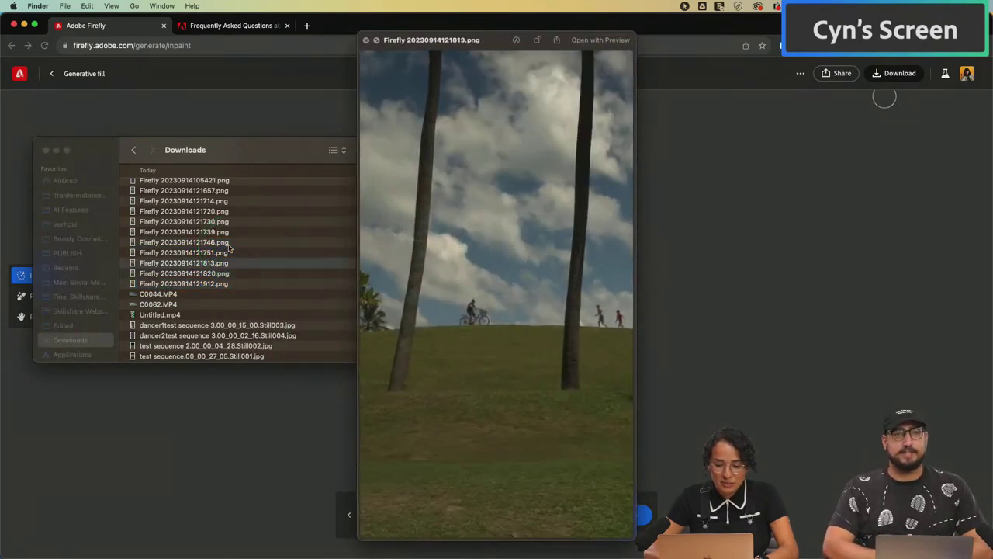
key("space")
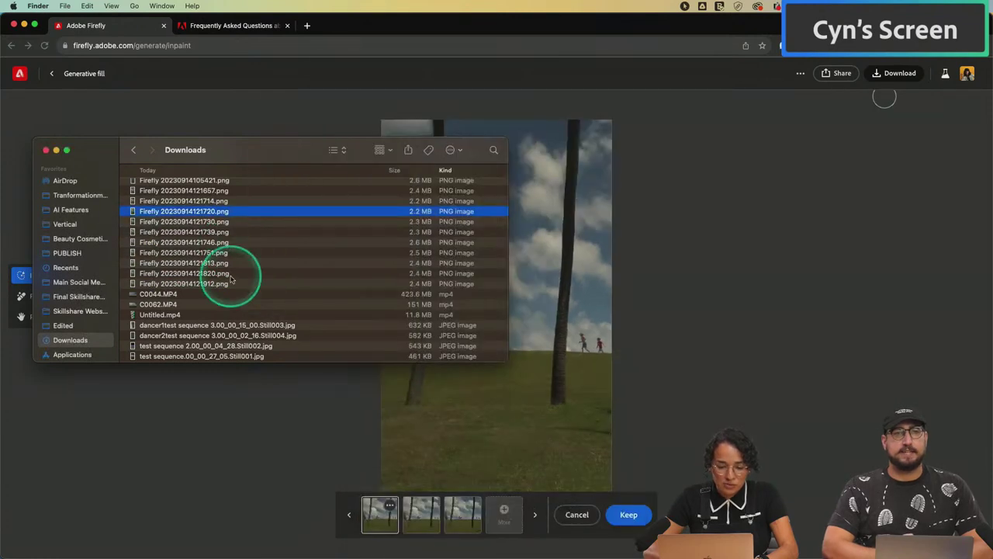
- Select the nine images from Firefly 20230914121657.png to 20230914121820.png by their date added and move them into the AI Features folder
left_click(231, 274)
scroll(231, 276, "up", 1)
scroll(233, 266, "up", 1)
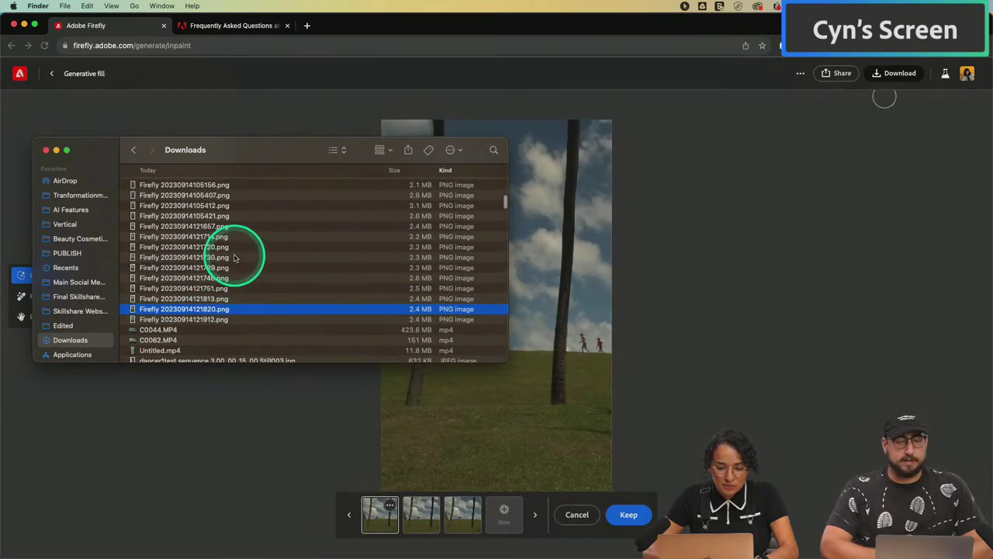
scroll(229, 250, "right", 5)
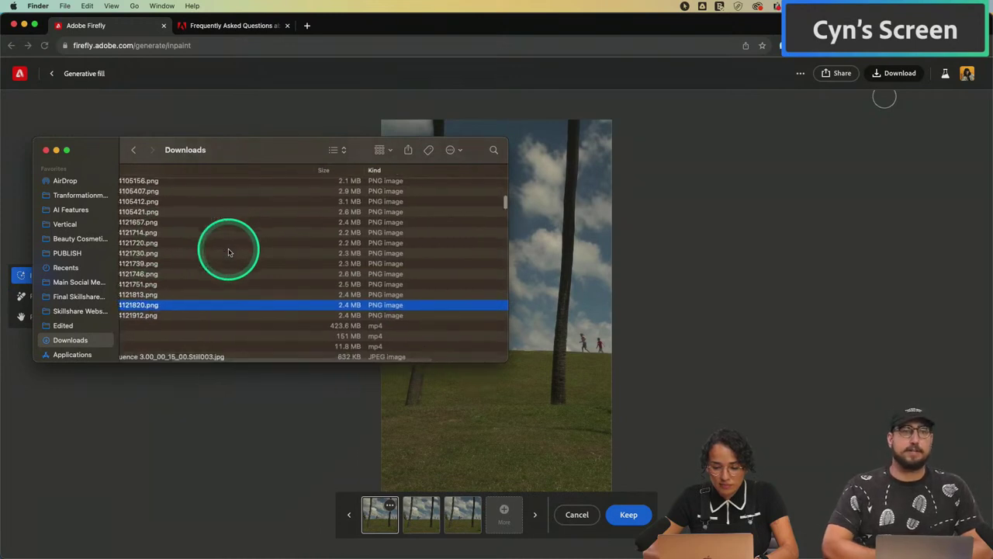
left_click(431, 228, "shift")
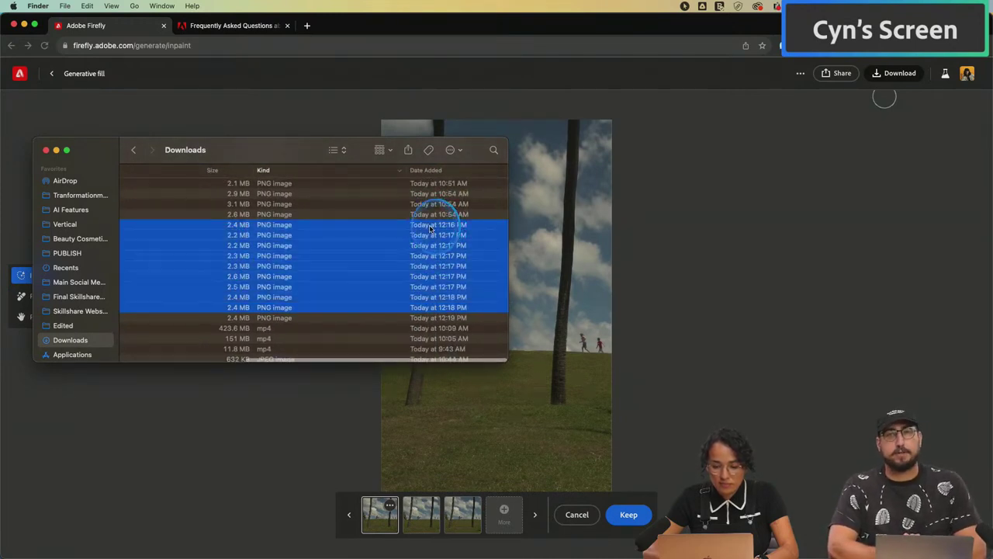
scroll(155, 242, "left", 5)
left_click_drag(233, 263, 101, 214)
- Move the nine Firefly images in AI Features into its Video folder
left_click(223, 200)
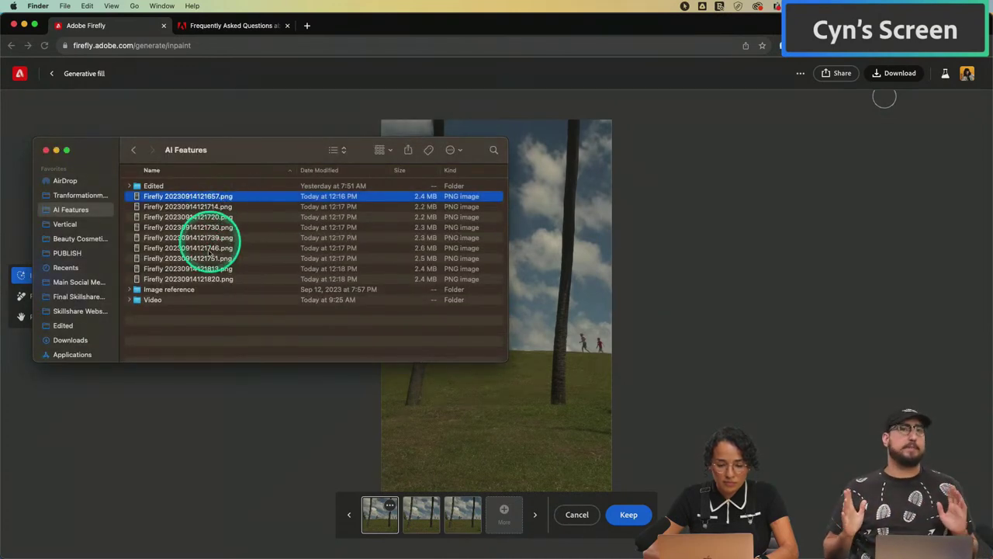
left_click(184, 279, "shift")
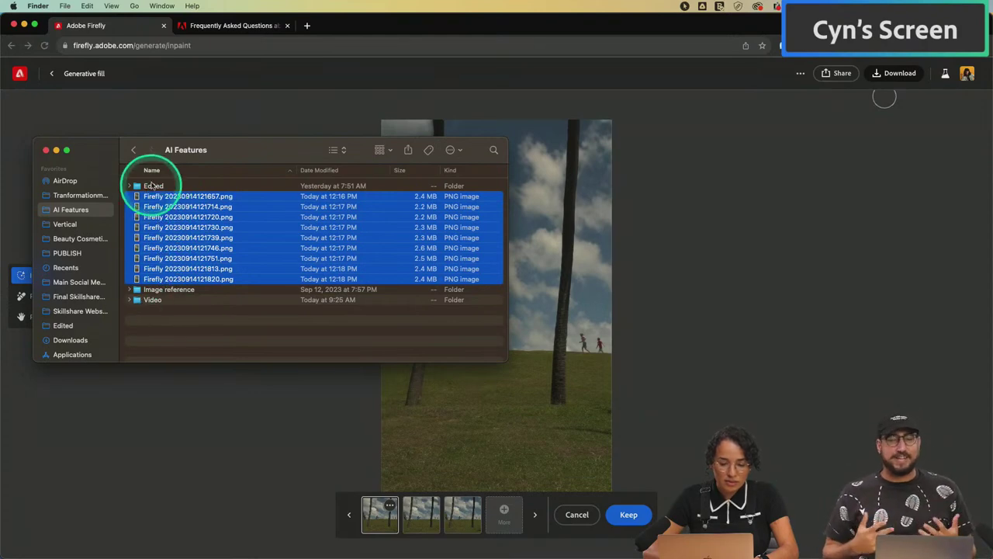
left_click_drag(165, 235, 151, 300)
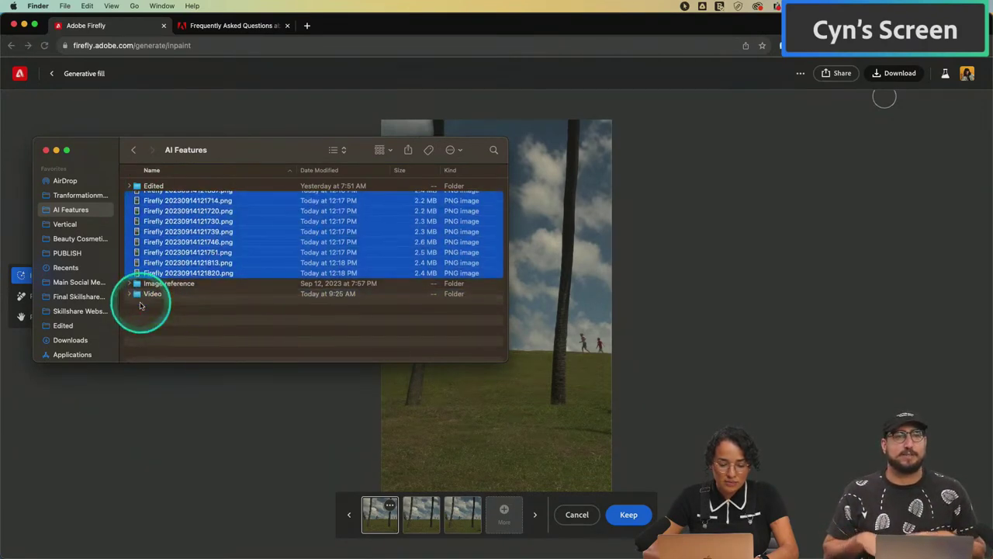
- Expand the Video folder and move its nine Firefly images into the Ai generated BG Still subfolder
left_click(131, 207)
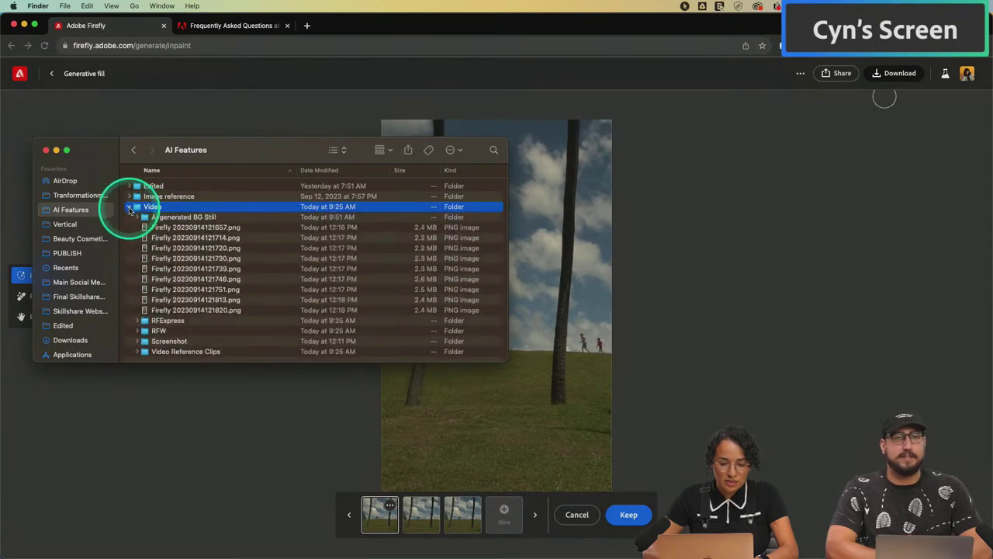
left_click(165, 226)
left_click(174, 310, "shift")
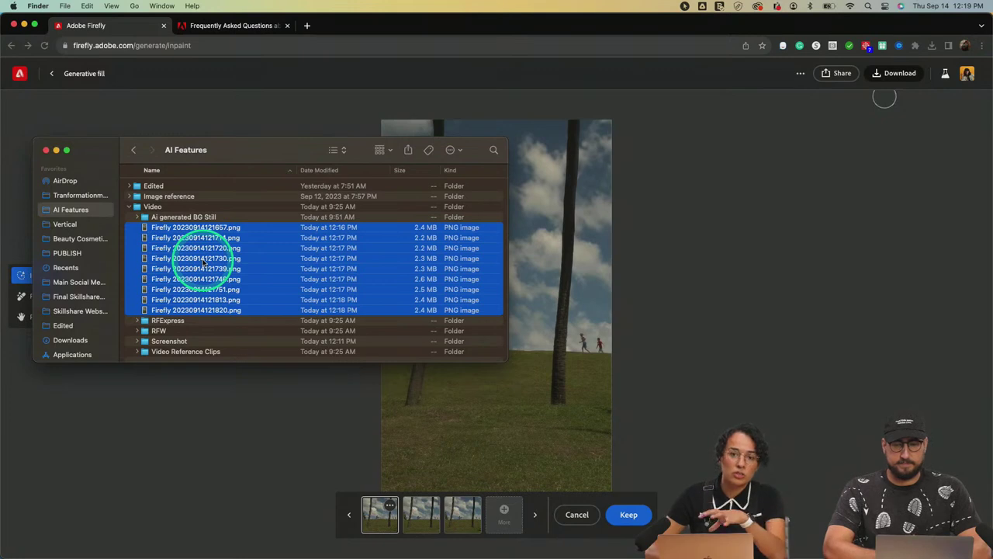
scroll(195, 249, "down", 1)
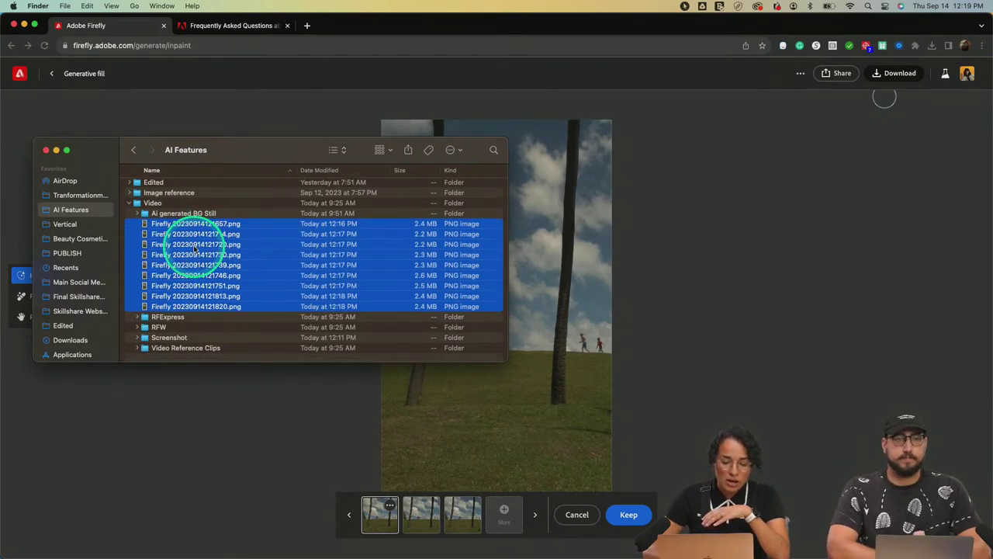
scroll(194, 249, "up", 1)
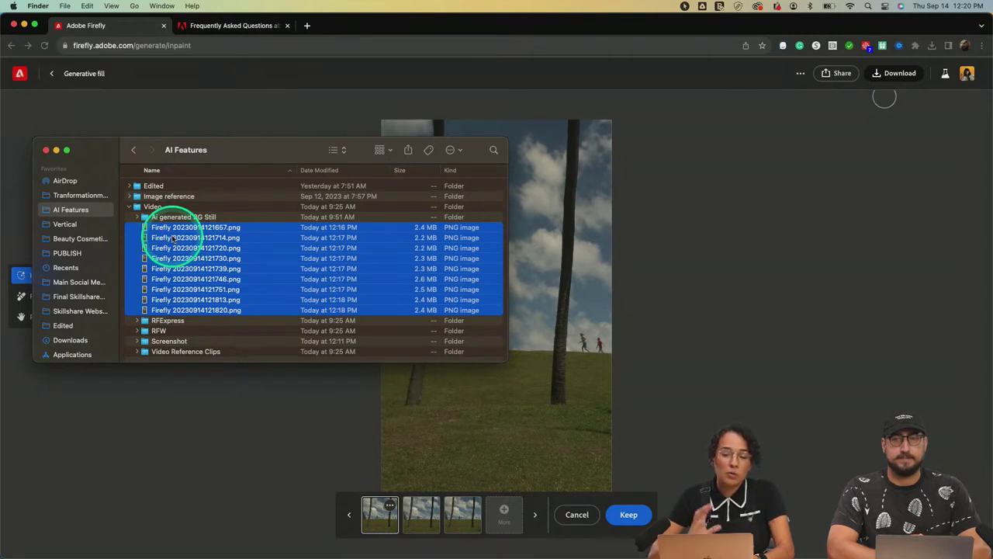
left_click(155, 281)
left_click_drag(155, 281, 176, 216)
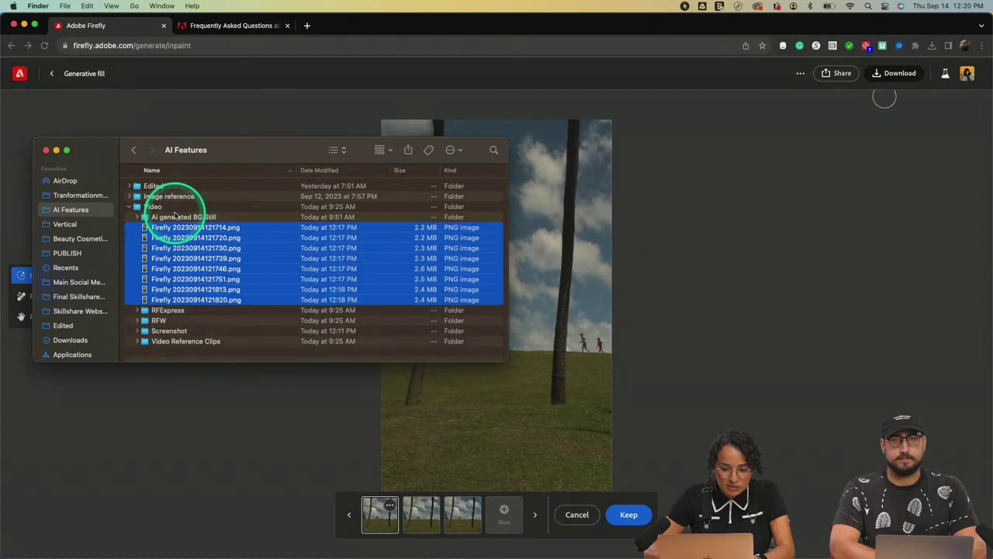
- Switch to Premiere Pro and open the media import at the Video folder
key("super+Tab")
key("super+Tab")
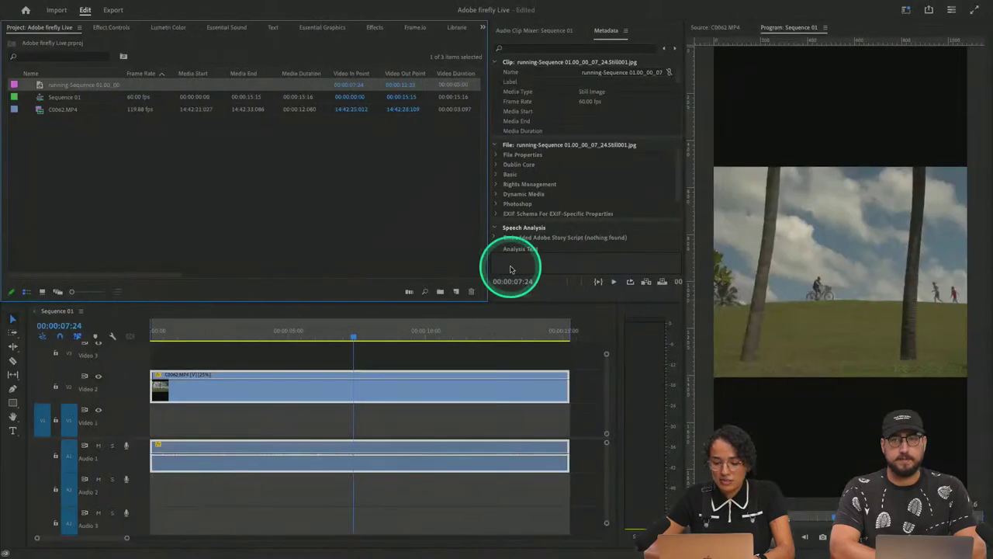
left_click(235, 416)
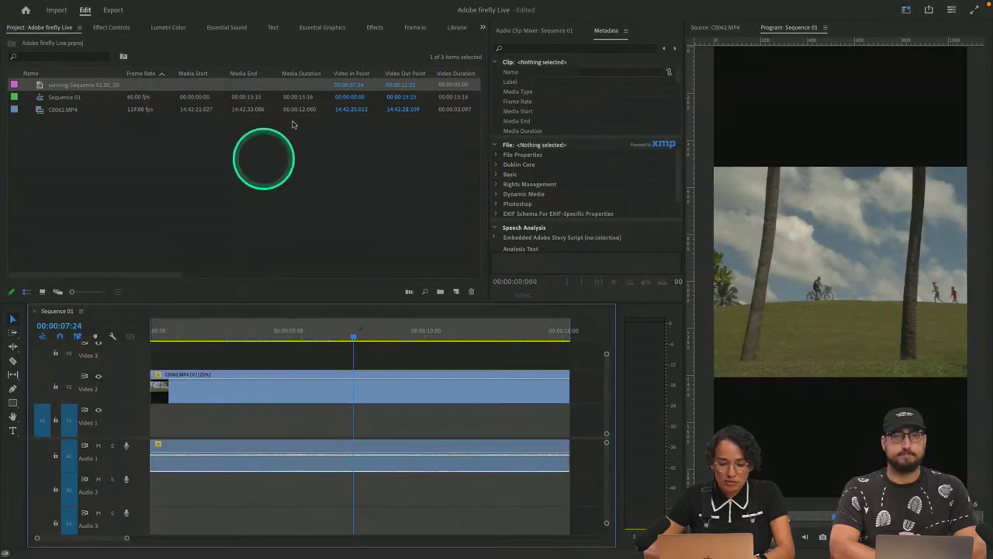
left_click(193, 176)
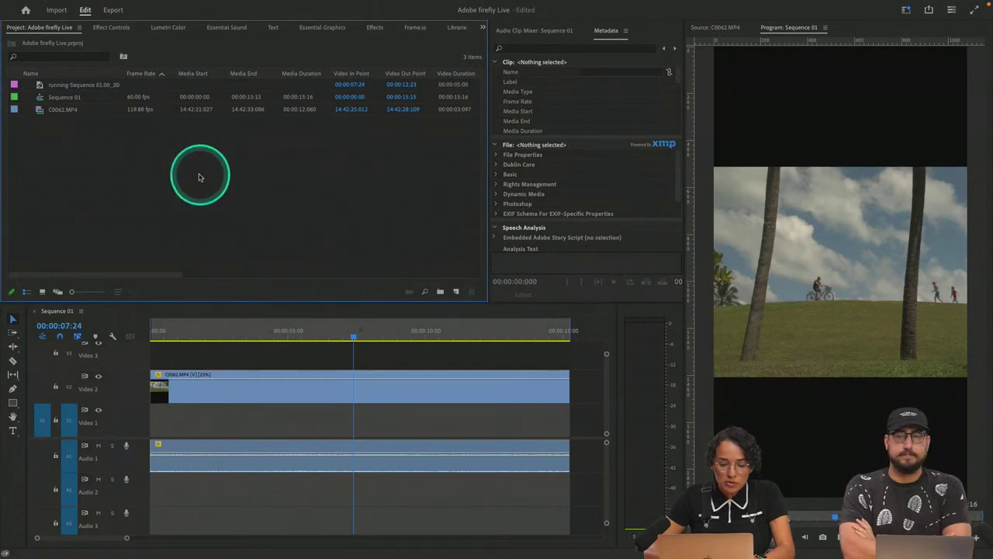
double_click(198, 177)
left_click(543, 99)
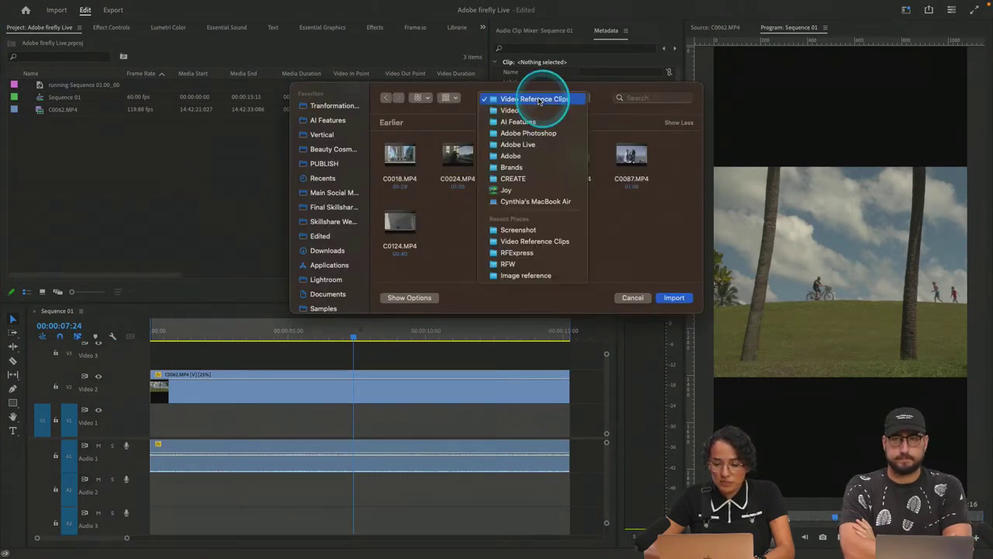
left_click(518, 230)
left_click(525, 99)
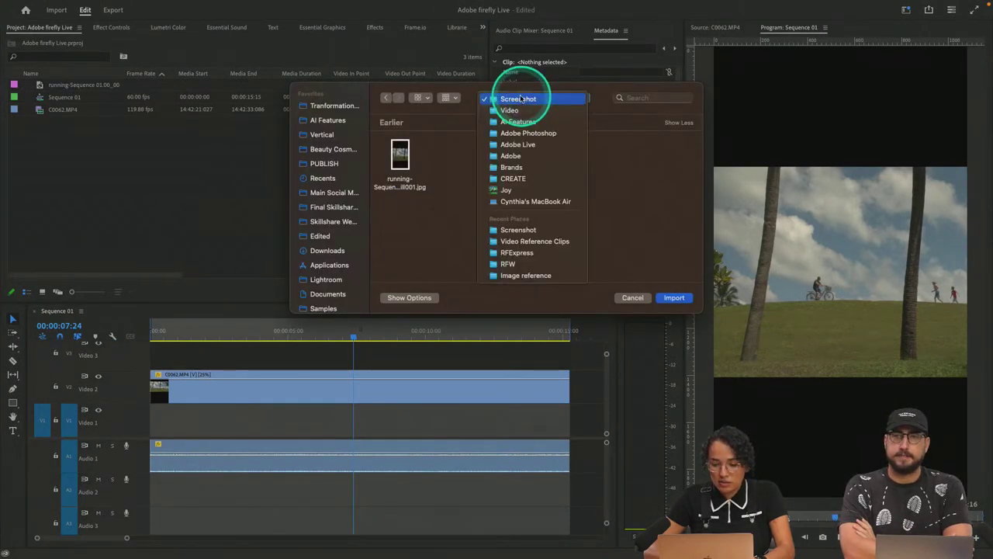
left_click(520, 114)
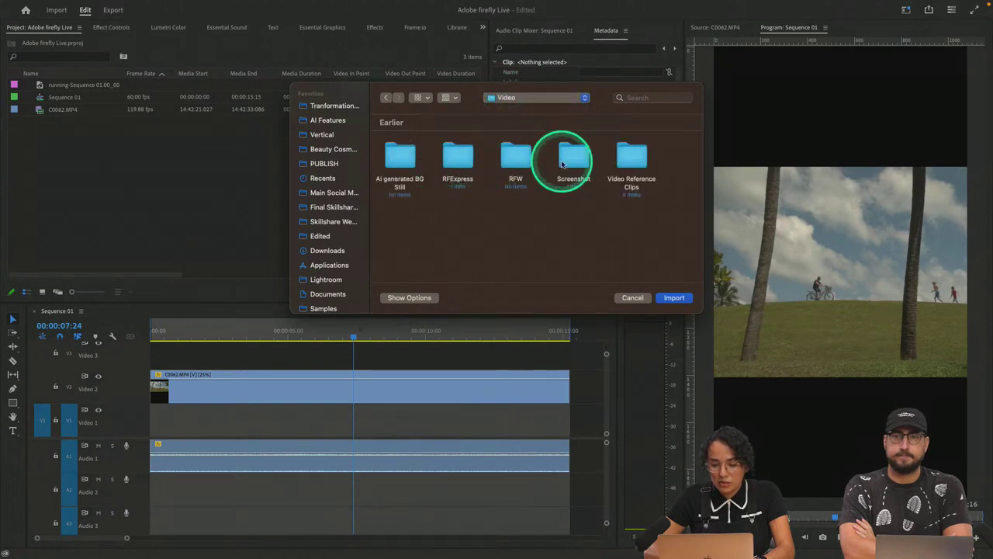
- Check the contents of the Ai generated BG Still folder and import the whole folder into the project as a bin
left_click(400, 159)
double_click(400, 159)
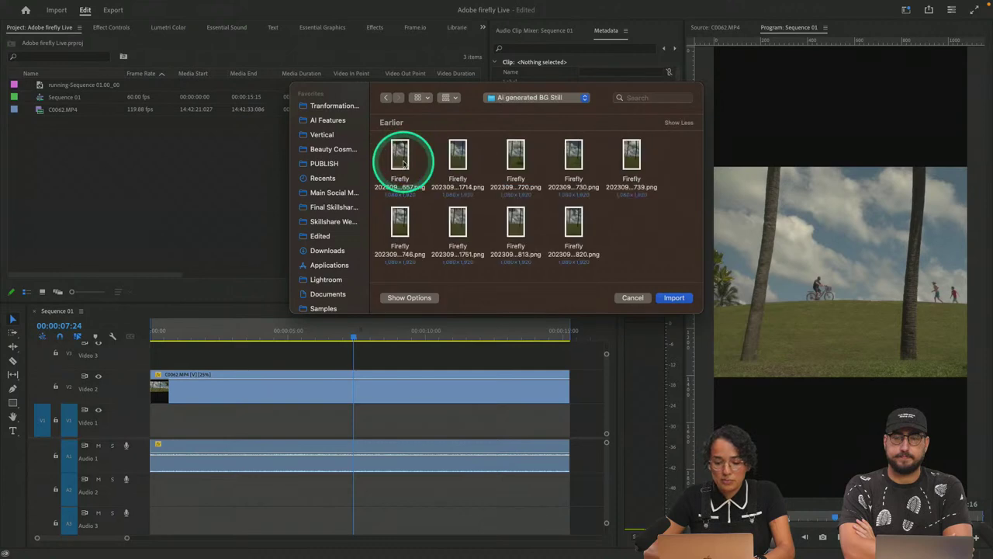
left_click(386, 98)
left_click(400, 155)
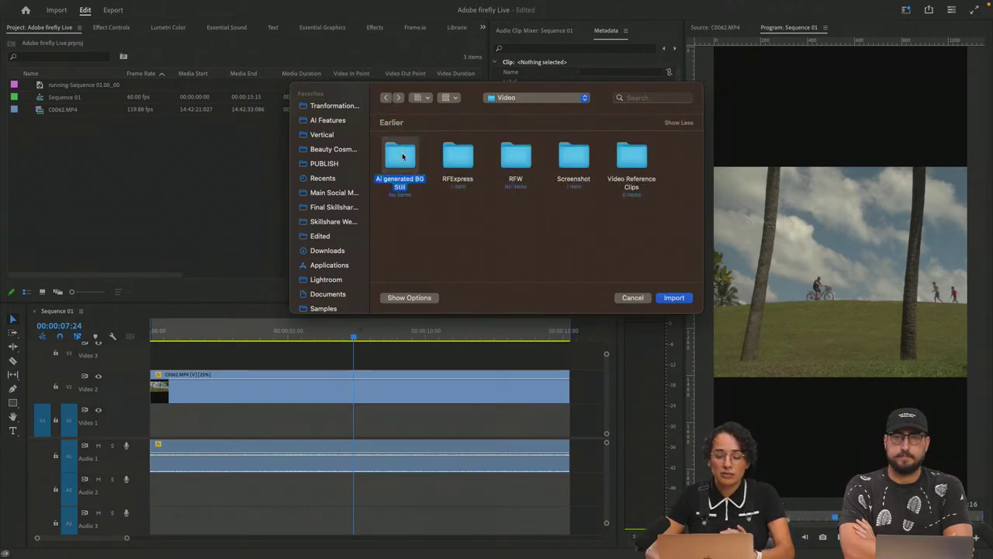
key("Return")
left_click(28, 84)
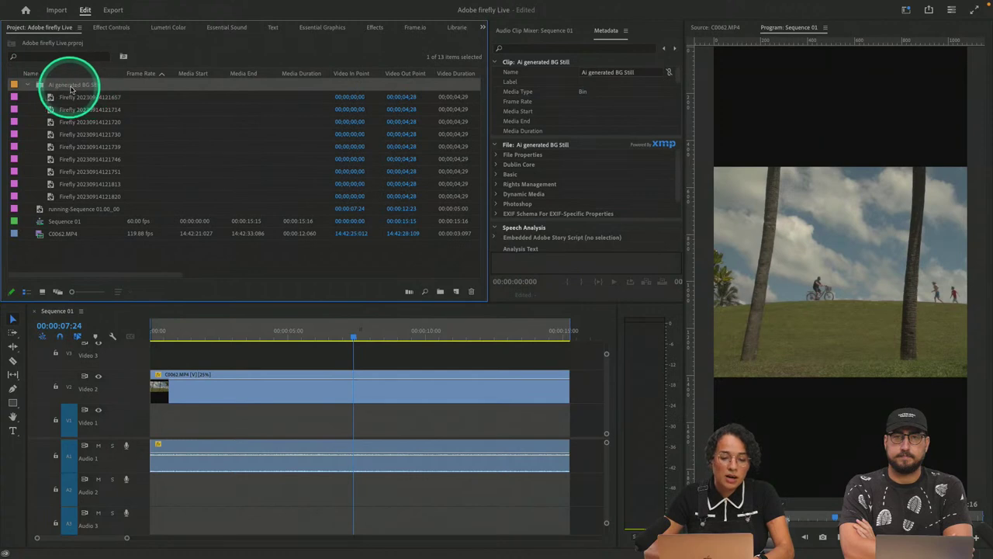
left_click(111, 98)
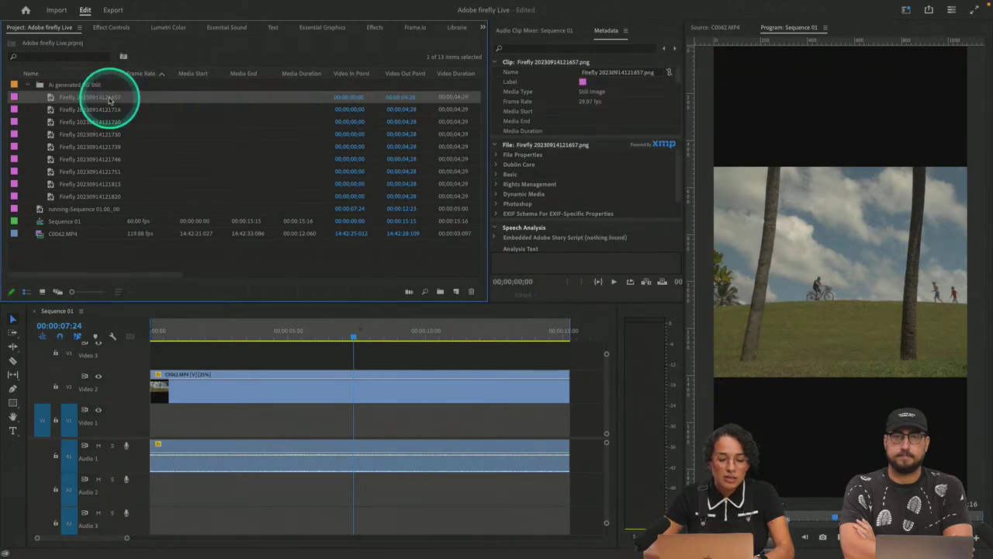
left_click(107, 197, "shift")
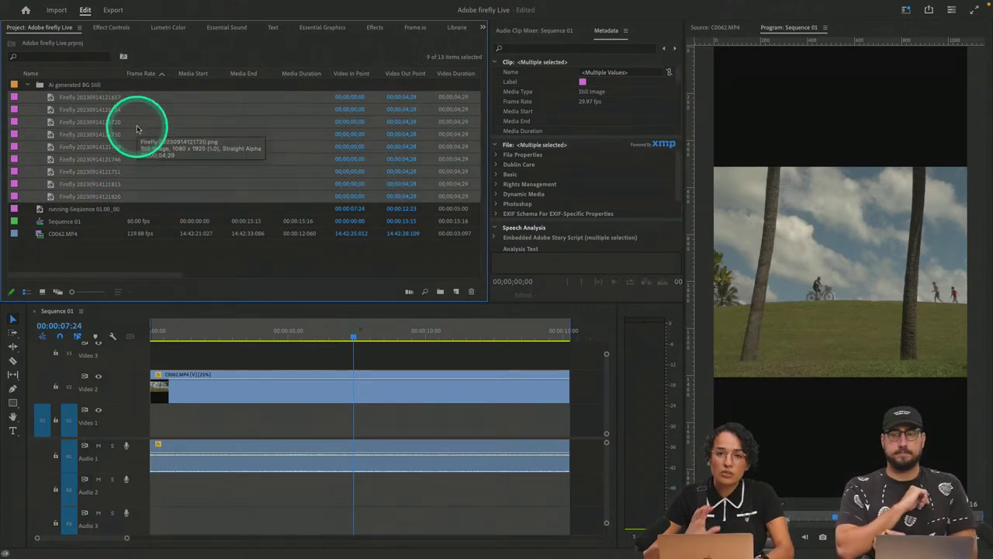
- Try laying the nine Firefly stills at their imported duration on Video 1 from the sequence start, and undo the placement
left_click_drag(137, 129, 142, 429)
left_click_drag(148, 334, 288, 340)
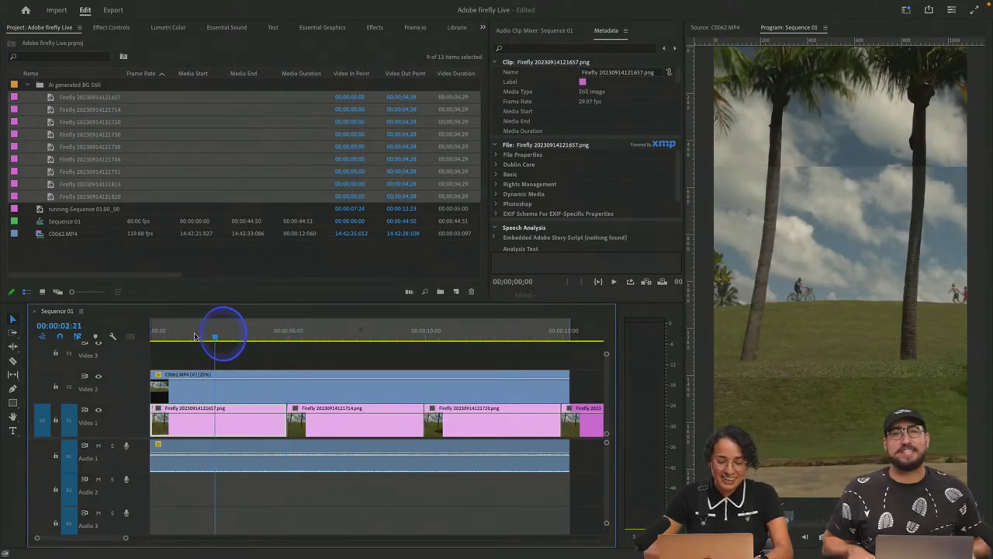
left_click(166, 333)
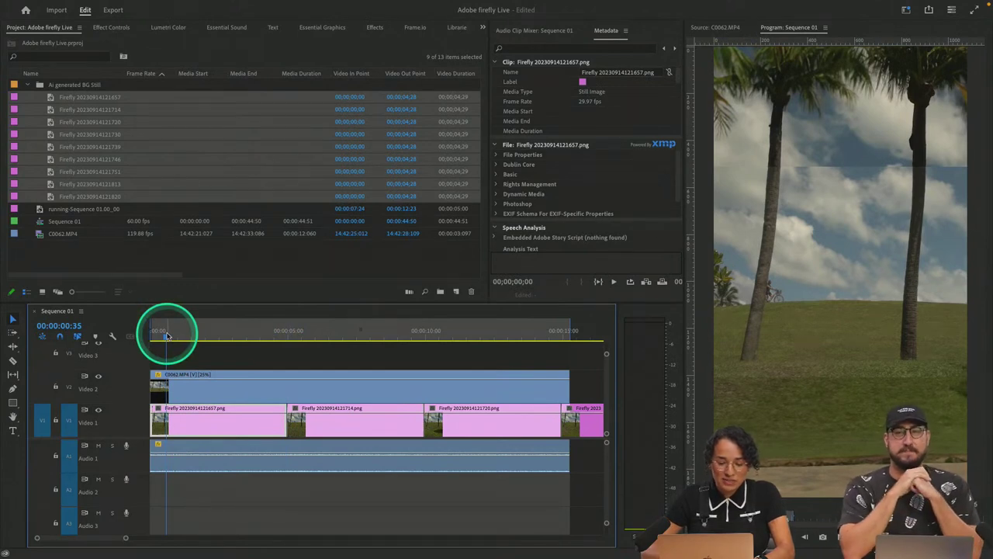
key("ctrl+z")
- Set the duration of the nine selected Firefly stills to 00;00;00;20
left_click(141, 128)
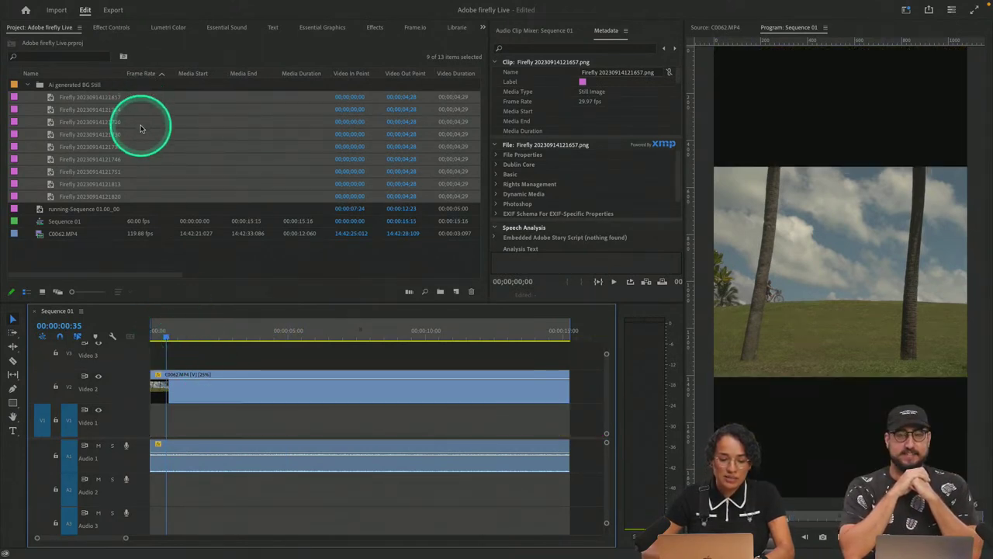
right_click(140, 128)
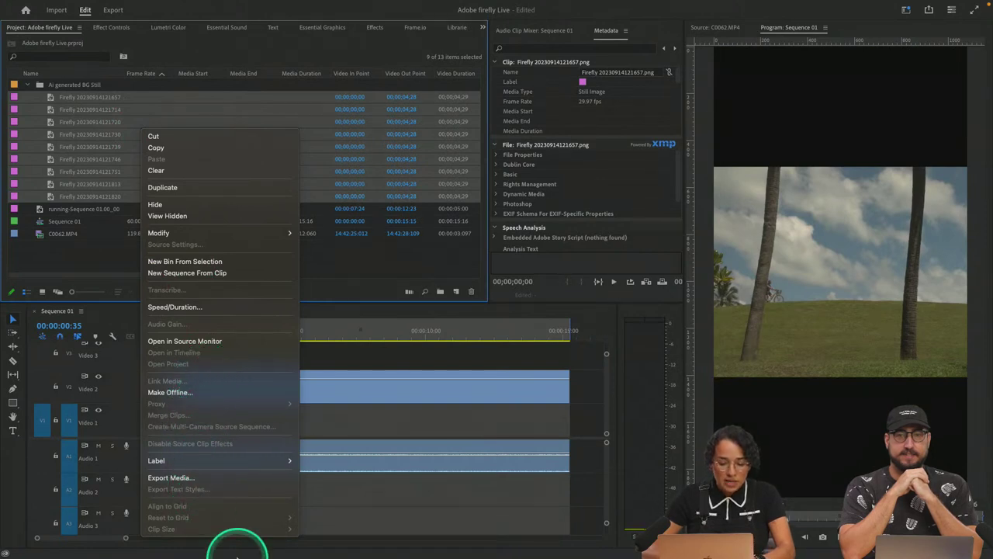
left_click(229, 306)
left_click(506, 285)
left_click(512, 286)
key("BackSpace")
key("BackSpace")
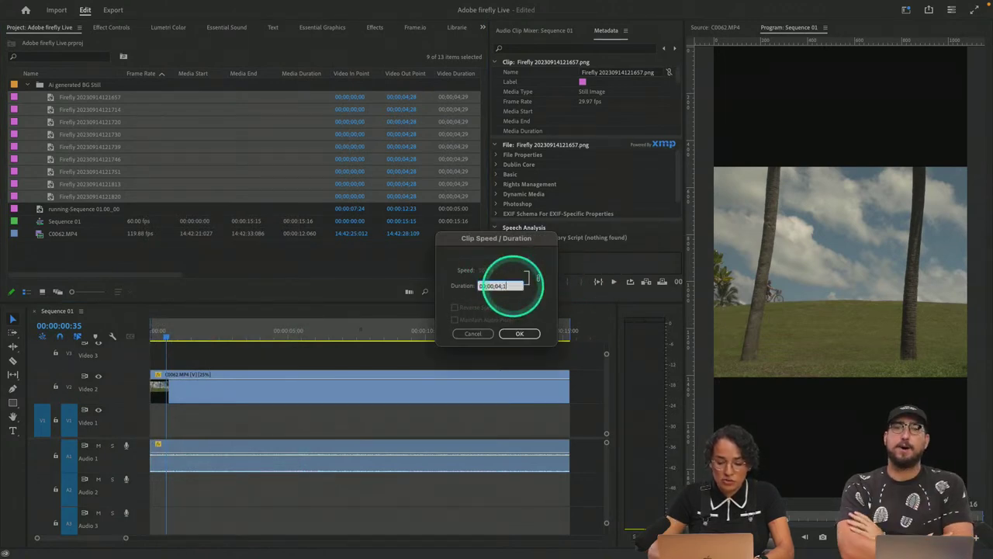
type("1")
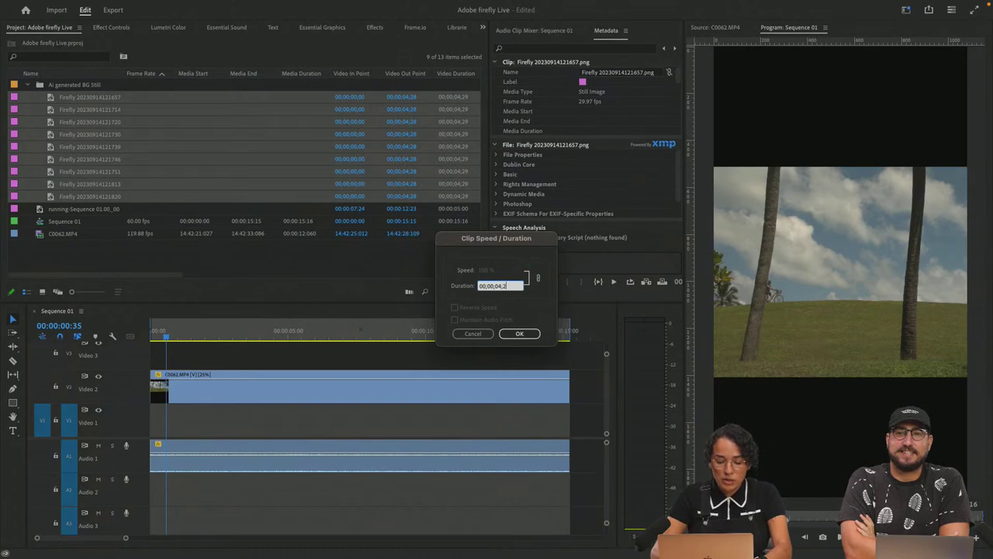
left_click(499, 286)
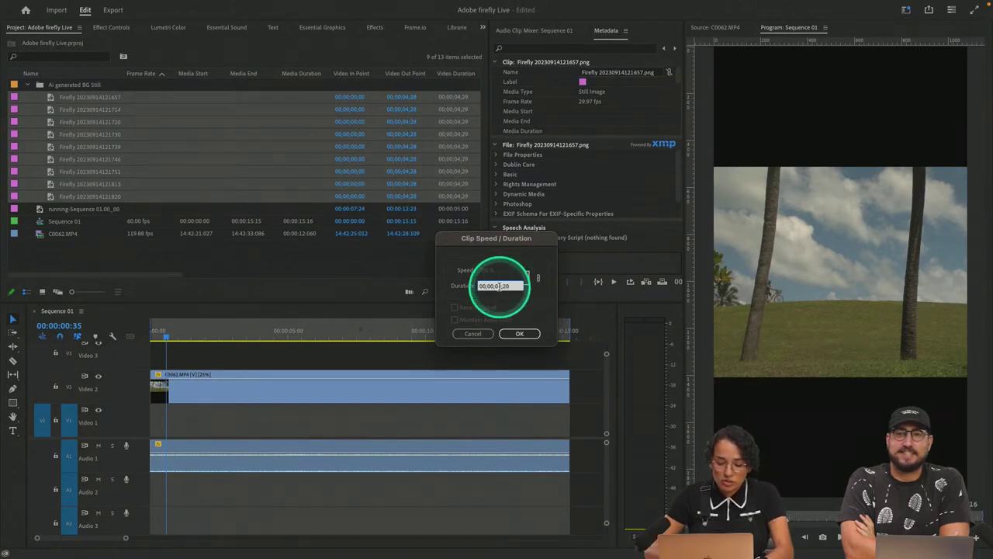
left_click(569, 405)
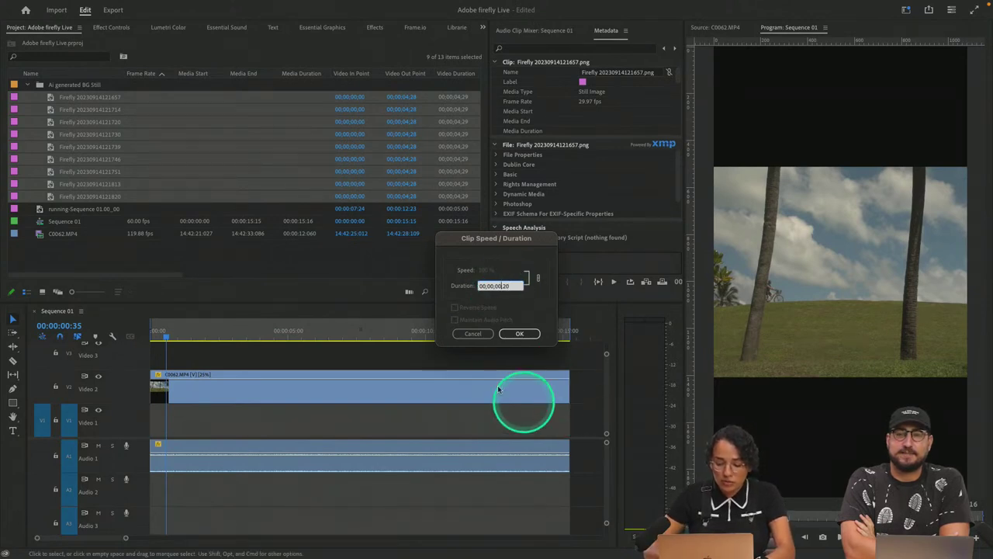
left_click(519, 333)
- Place the nine shortened stills on Video 1 from the sequence start, beneath C0062.MP4, and play through the variations
left_click_drag(116, 122, 194, 427)
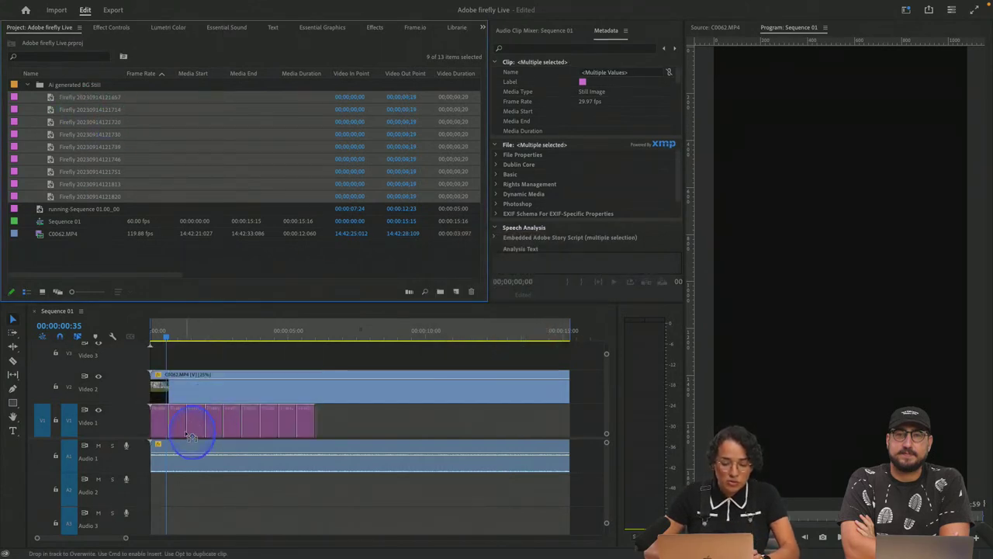
left_click(166, 339)
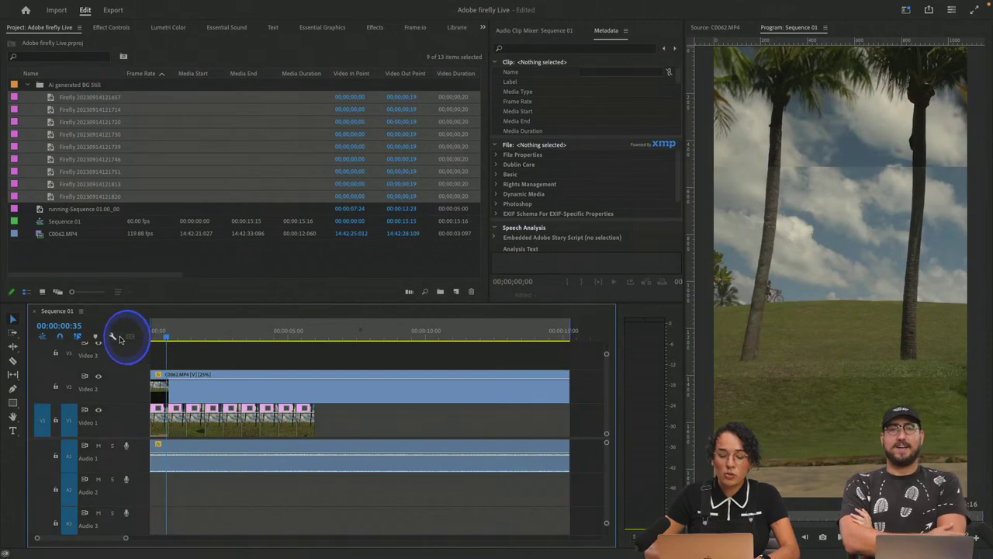
key("space")
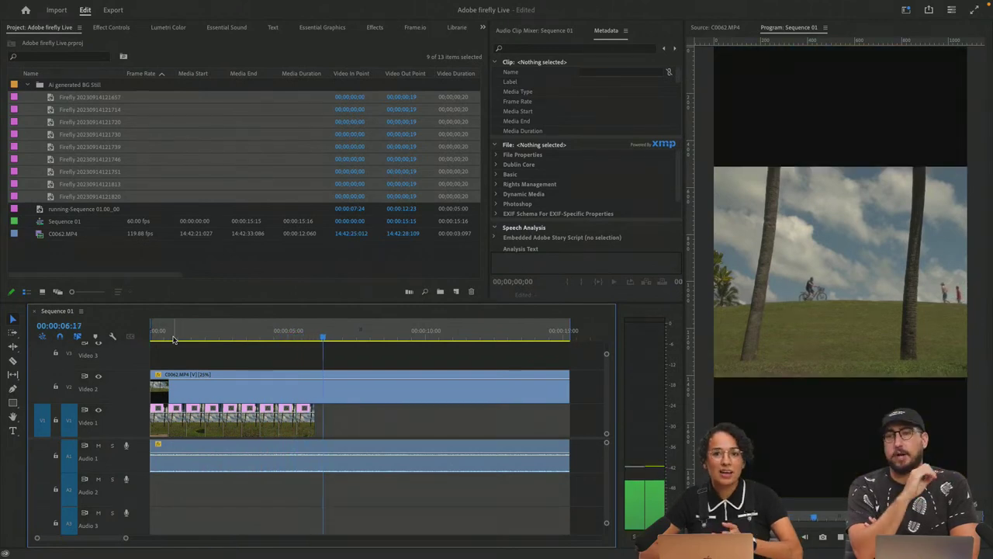
left_click_drag(341, 332, 189, 330)
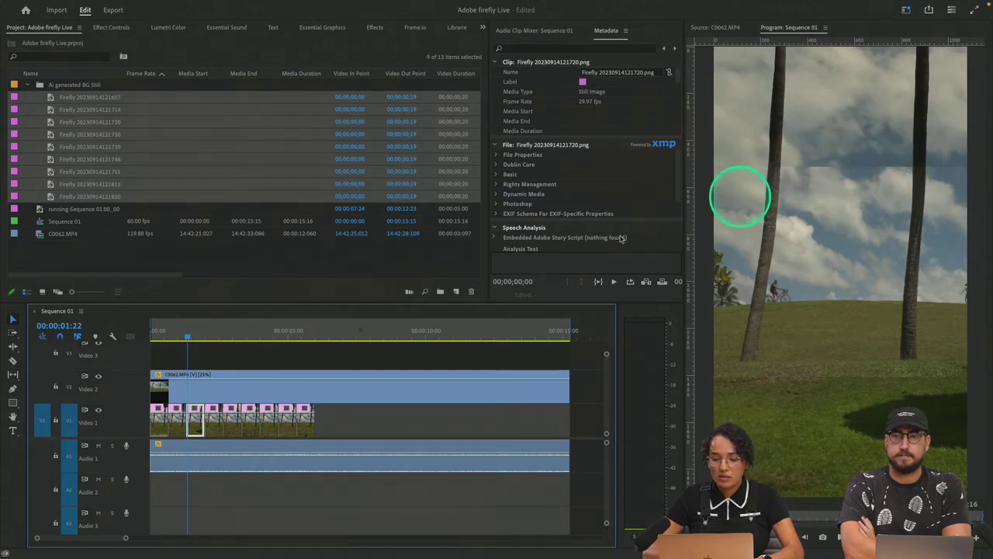
- Add a four-point polygon opacity mask to the C0062.MP4 clip, move it over the cyclist, and play the sequence to check it
left_click(288, 388)
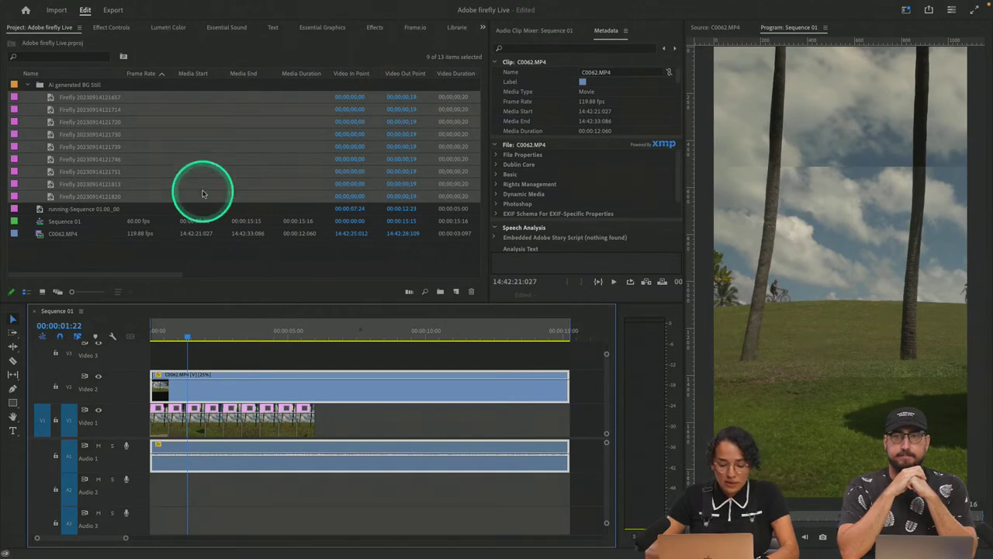
key("shift+5")
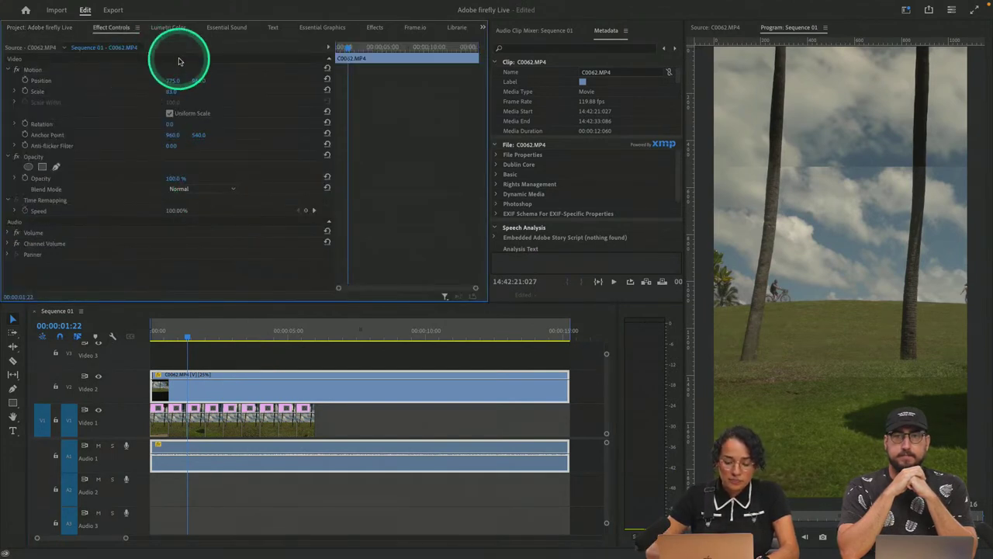
left_click(50, 69)
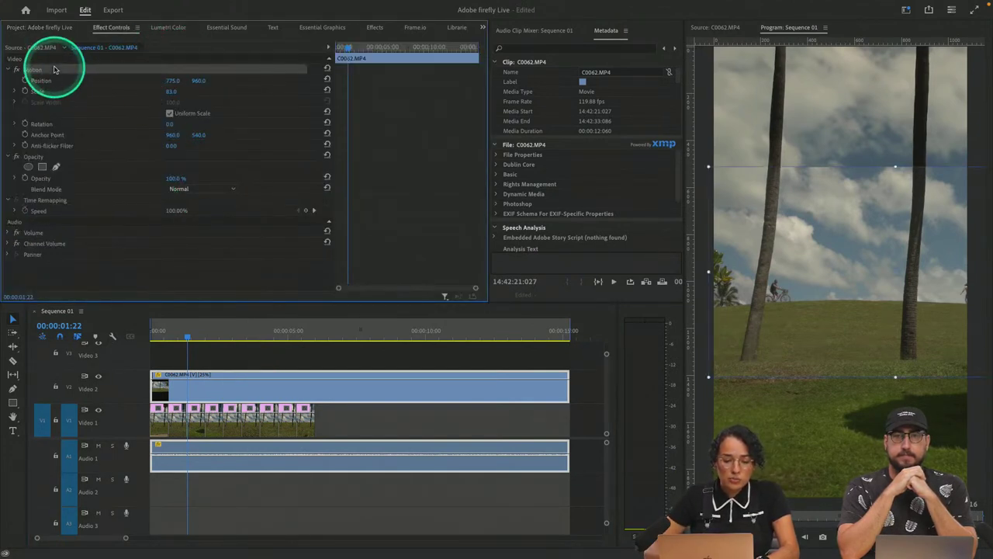
left_click(64, 156)
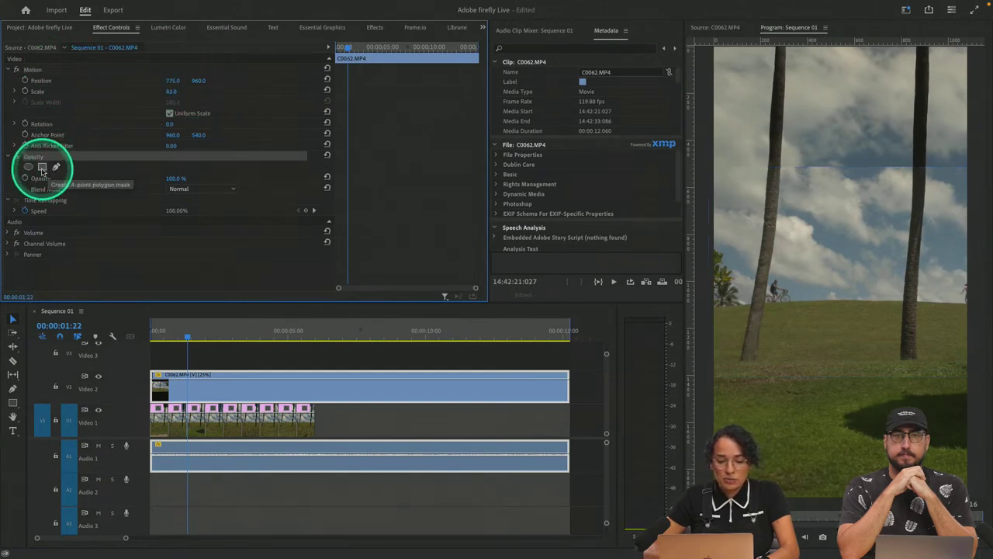
left_click(43, 168)
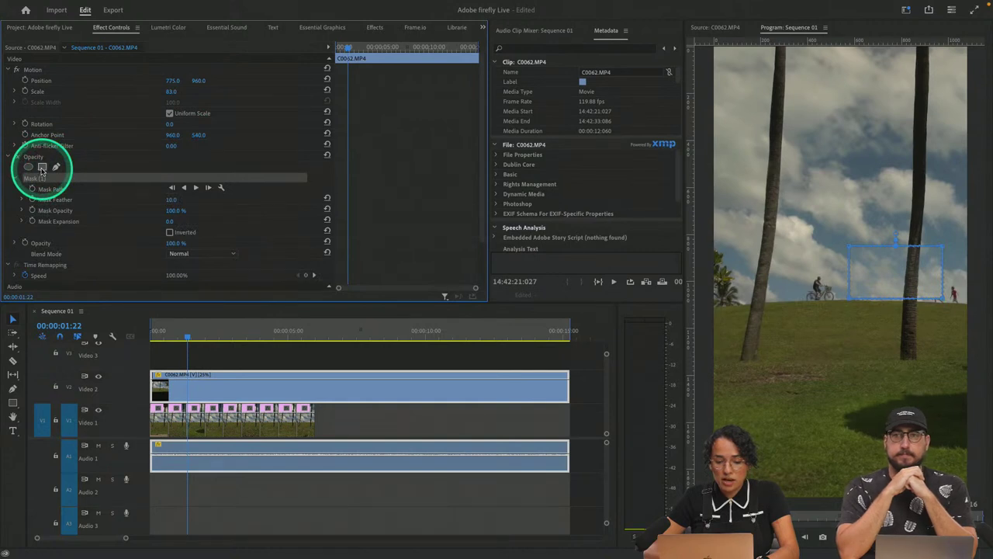
left_click_drag(864, 266, 854, 302)
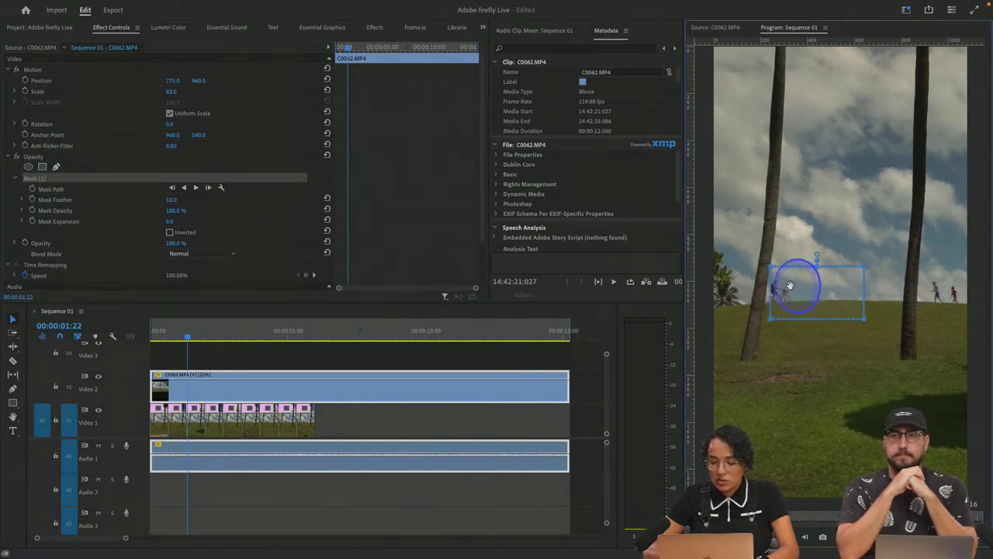
left_click(957, 326)
key("space")
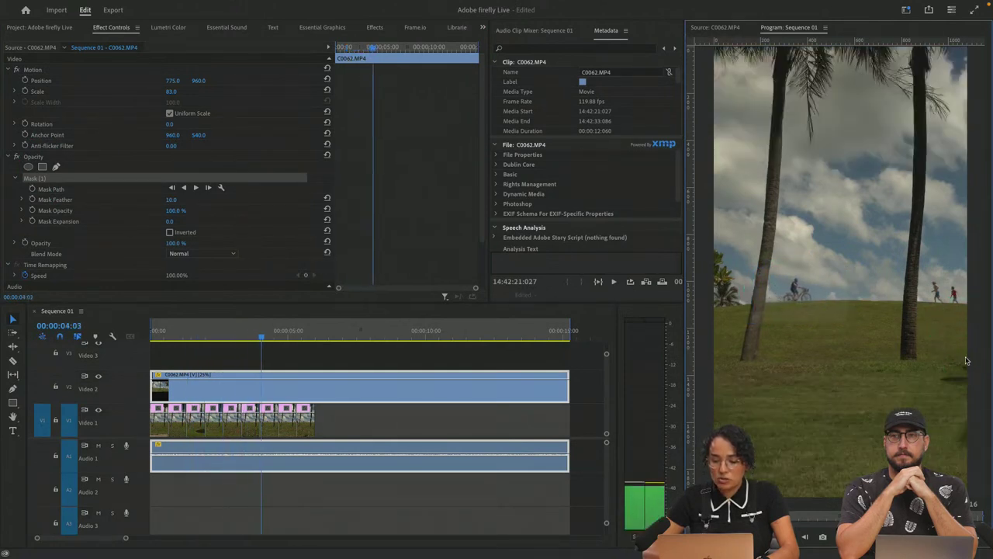
key("space")
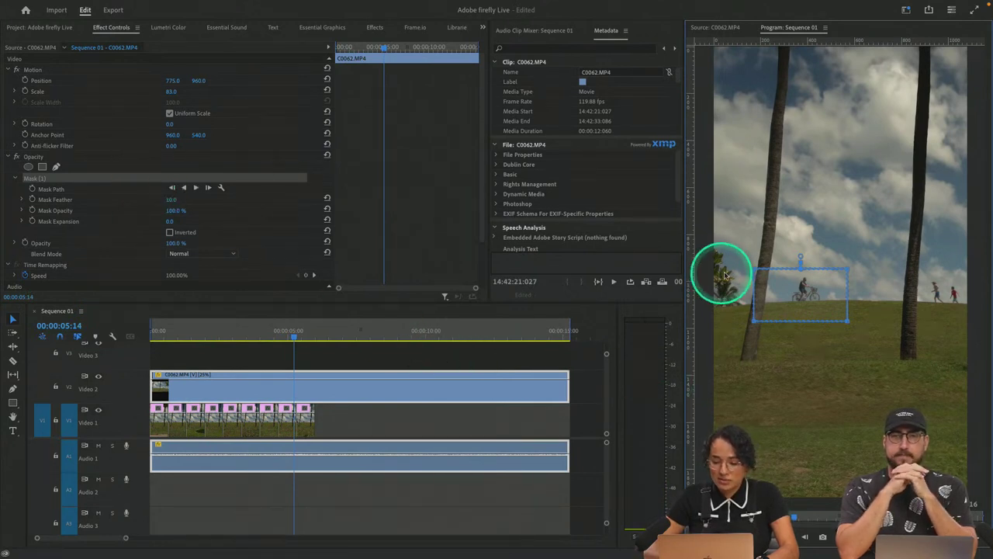
- Stretch the mask's four corners past the frame's side edges, from the sky above the cyclist down to the lower grass
left_click_drag(755, 272, 697, 231)
left_click_drag(848, 273, 975, 235)
left_click_drag(842, 322, 977, 503)
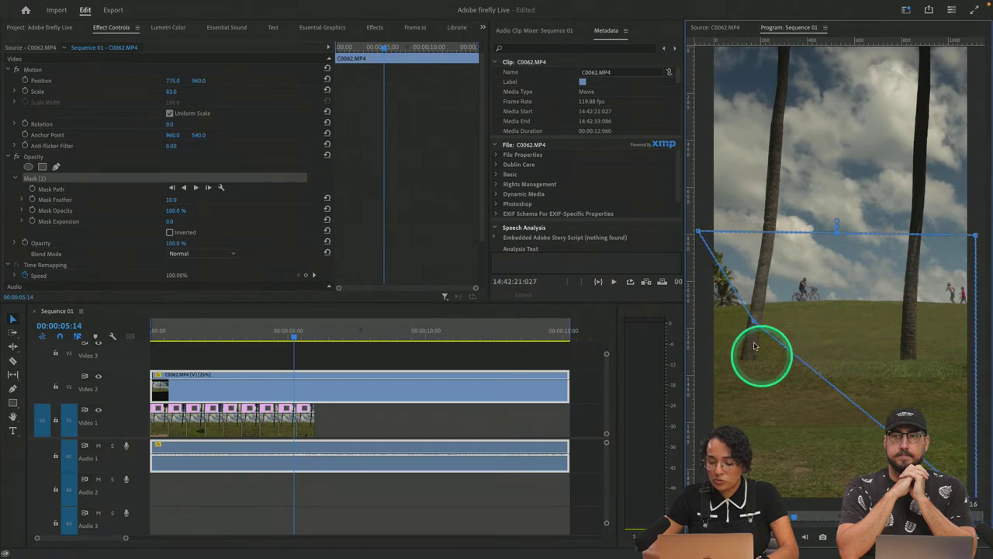
left_click_drag(753, 325, 693, 482)
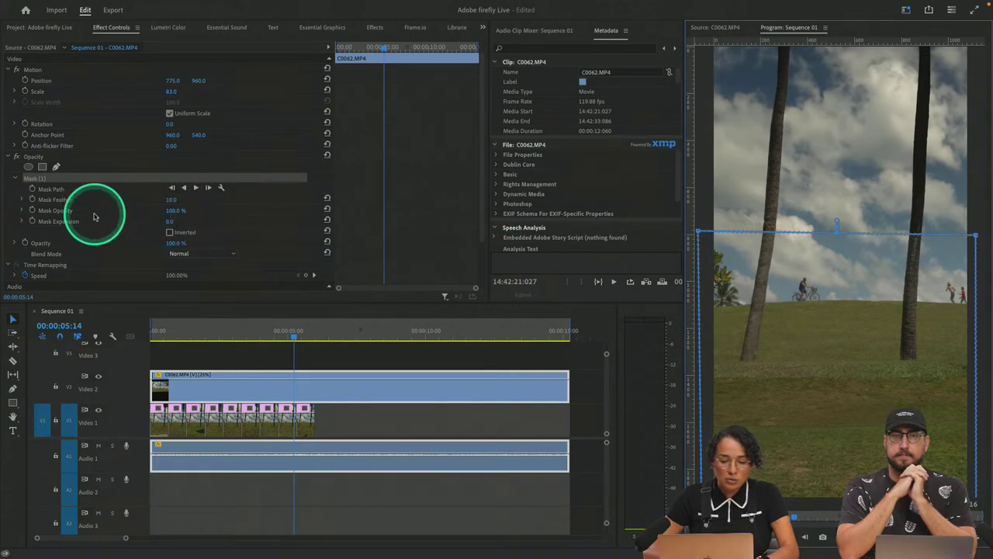
- Set the mask expansion to 99 and hide the Video 1 track
left_click_drag(172, 221, 178, 215)
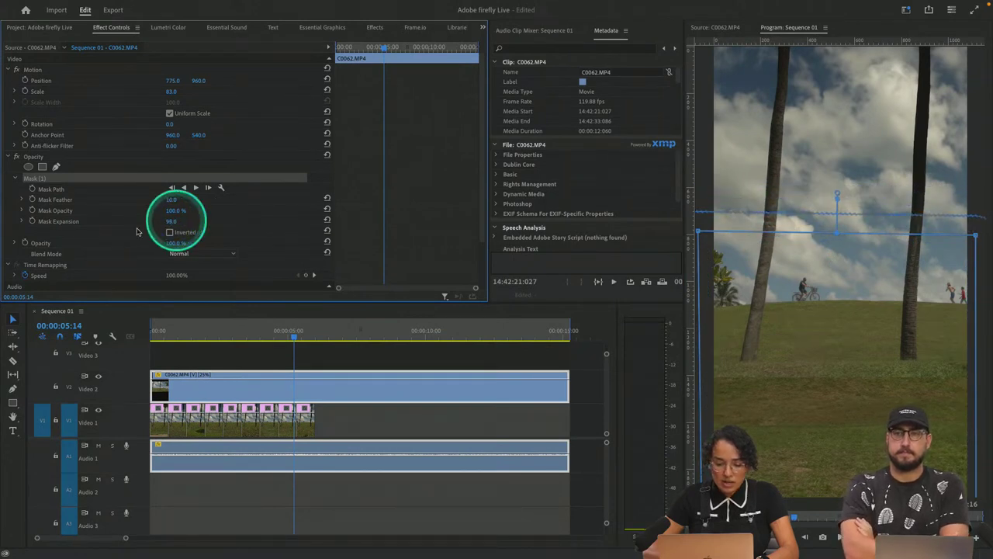
left_click(98, 411)
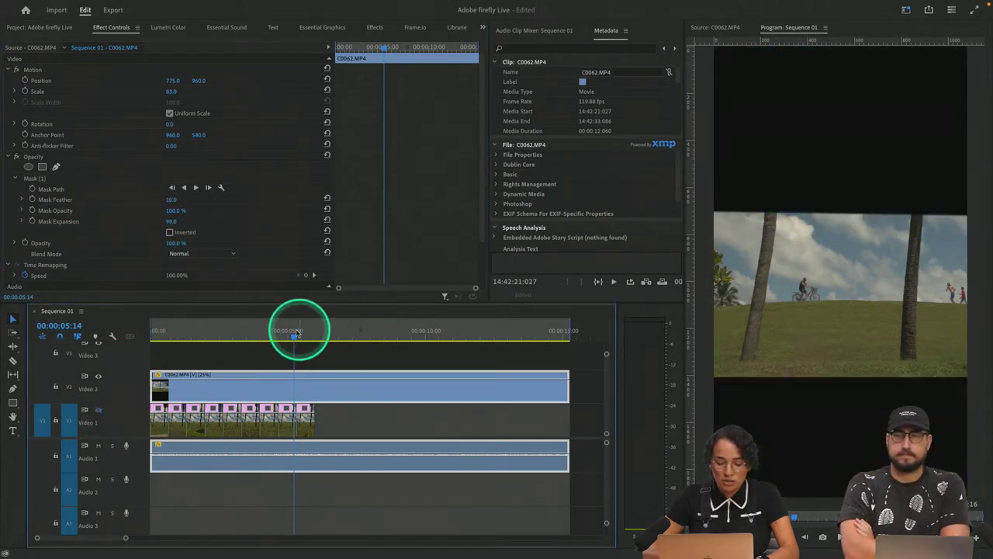
- Set the C0062.MP4 mask's feather to 82 and its expansion to 278
left_click_drag(171, 223, 179, 221)
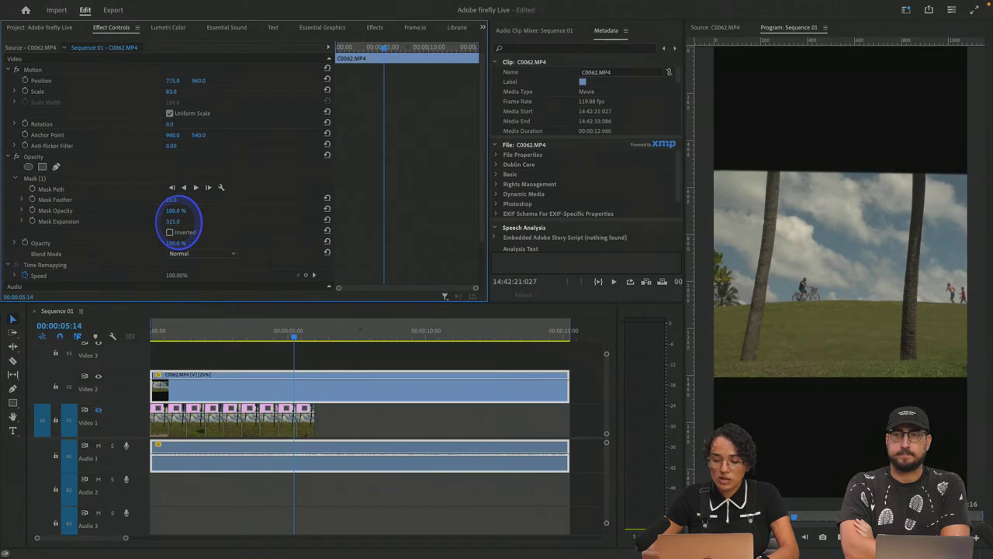
left_click(176, 201)
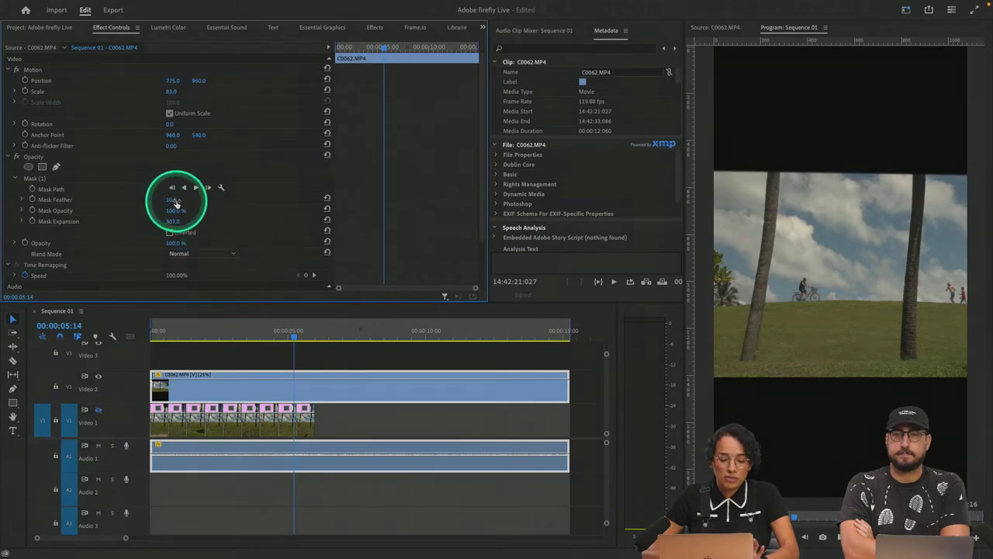
left_click_drag(176, 202, 55, 199)
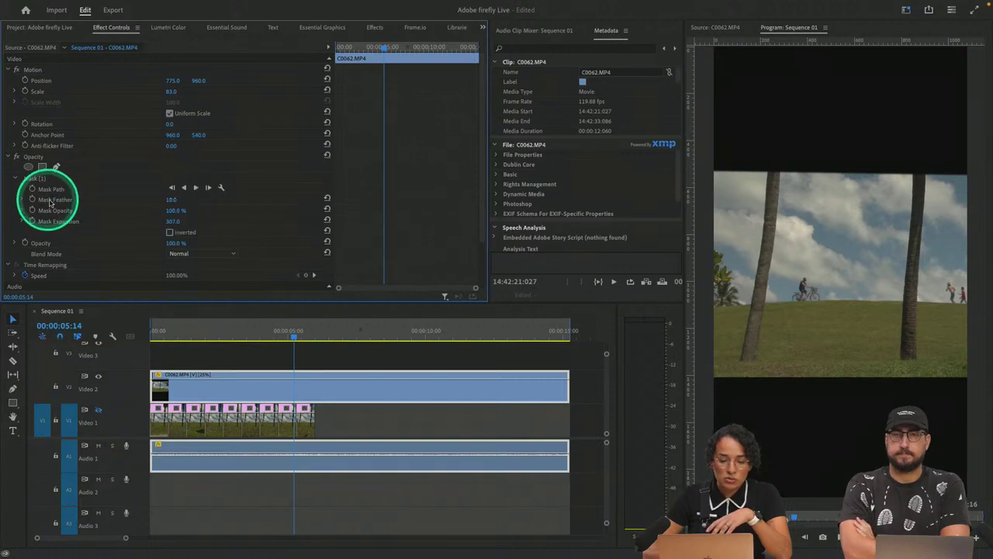
left_click(178, 207)
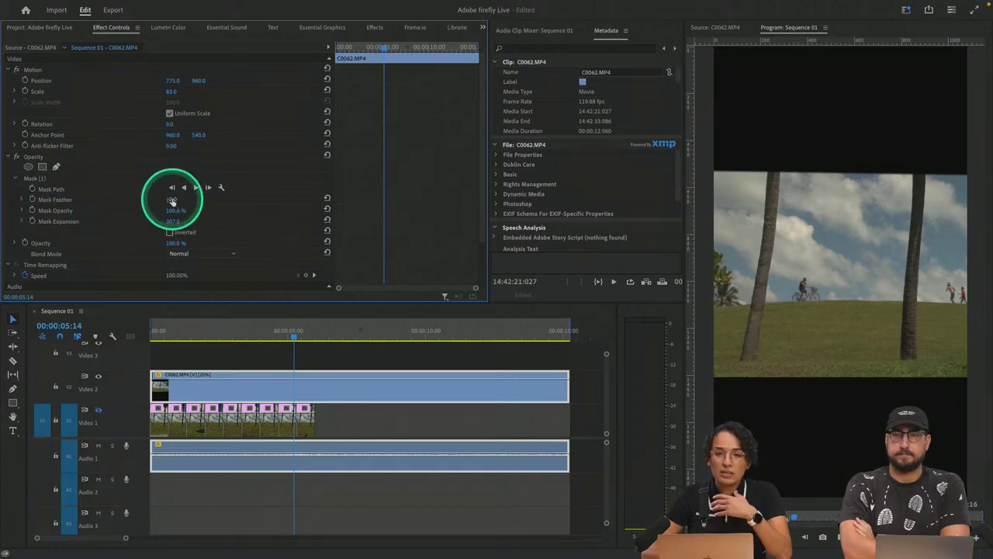
type("85")
key("Return")
left_click_drag(179, 200, 181, 220)
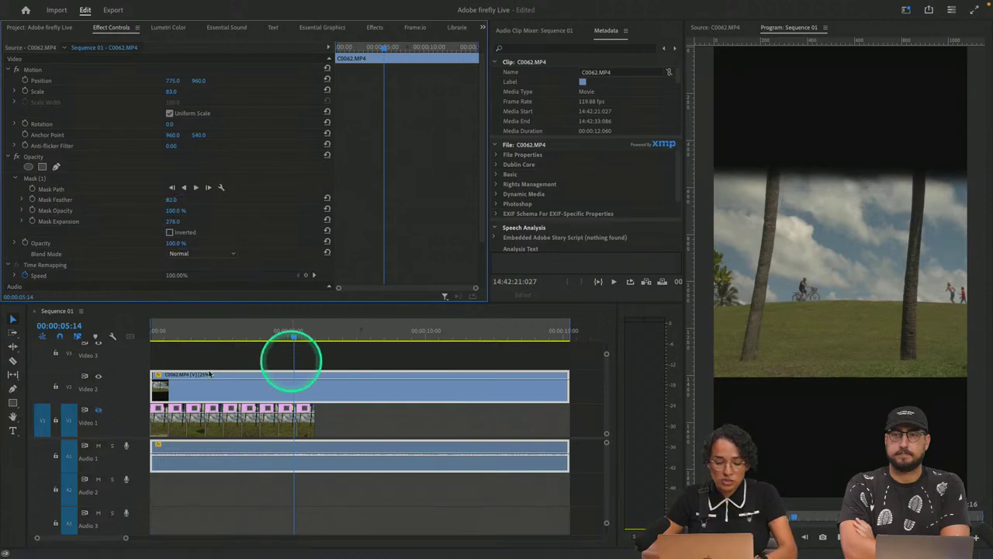
- Show the Video 1 track again and play the sequence from near its start to check the blend
left_click(98, 410)
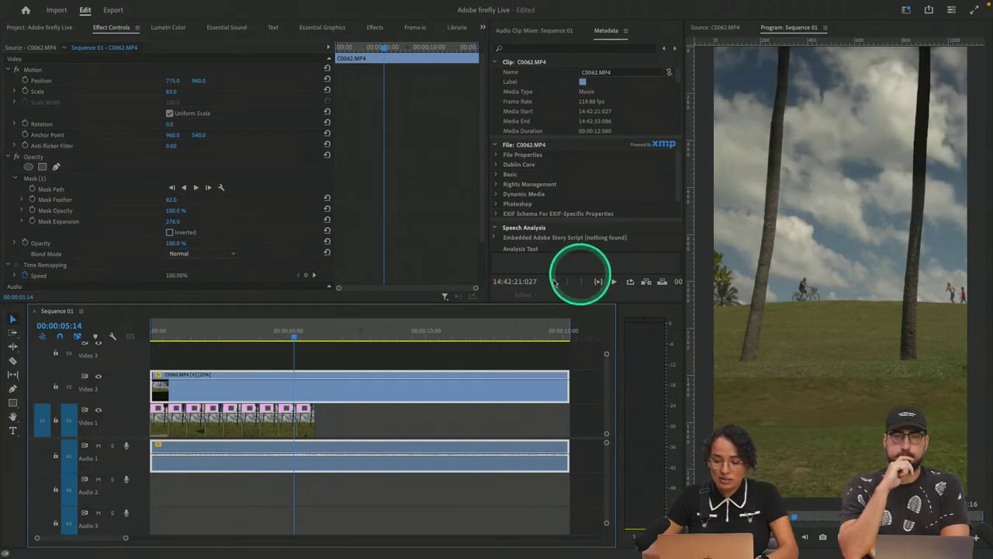
left_click_drag(333, 340, 166, 338)
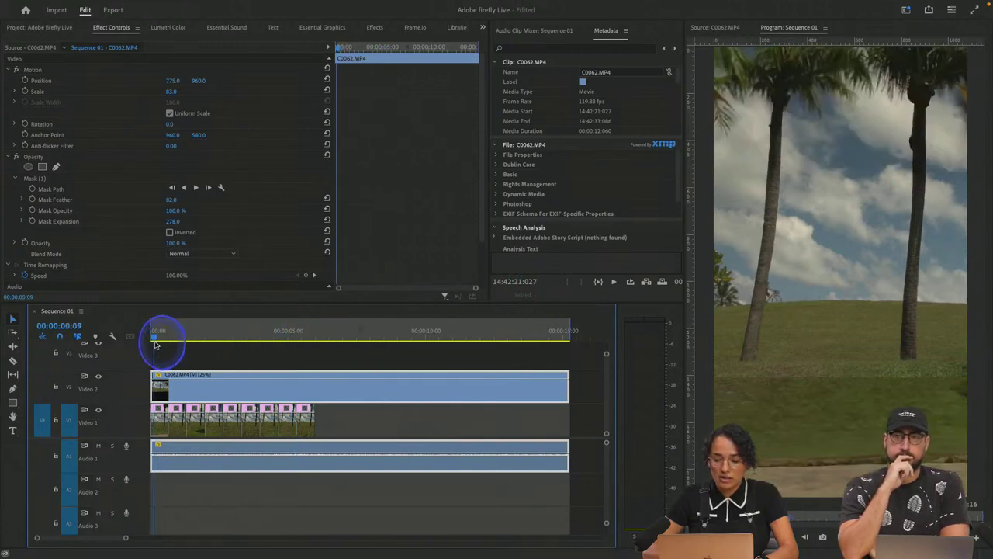
key("space")
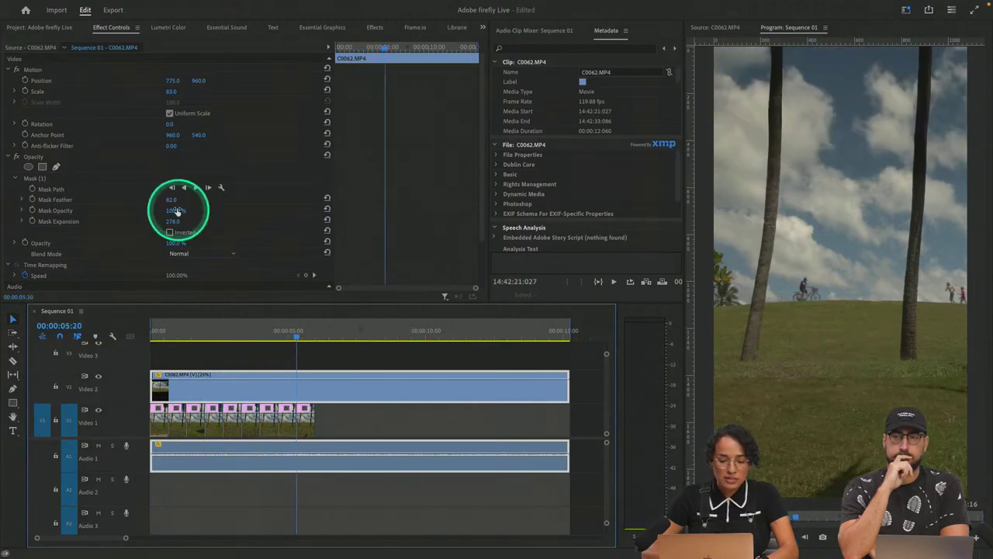
- Reshape the C0062.MP4 mask to a shorter band from the clouds above the cyclist to the lower grass, and reduce its expansion to 28.5
left_click(65, 181)
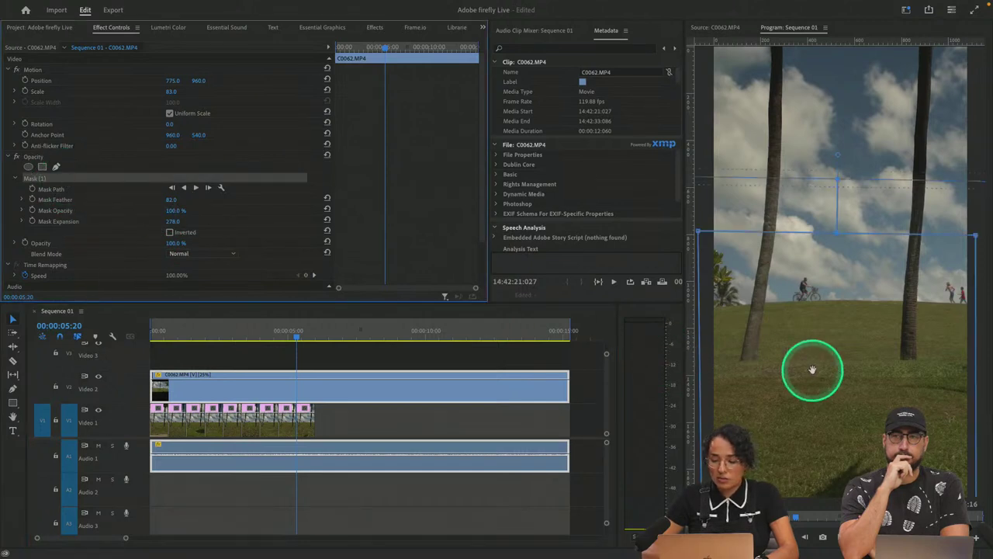
left_click_drag(799, 461, 734, 396)
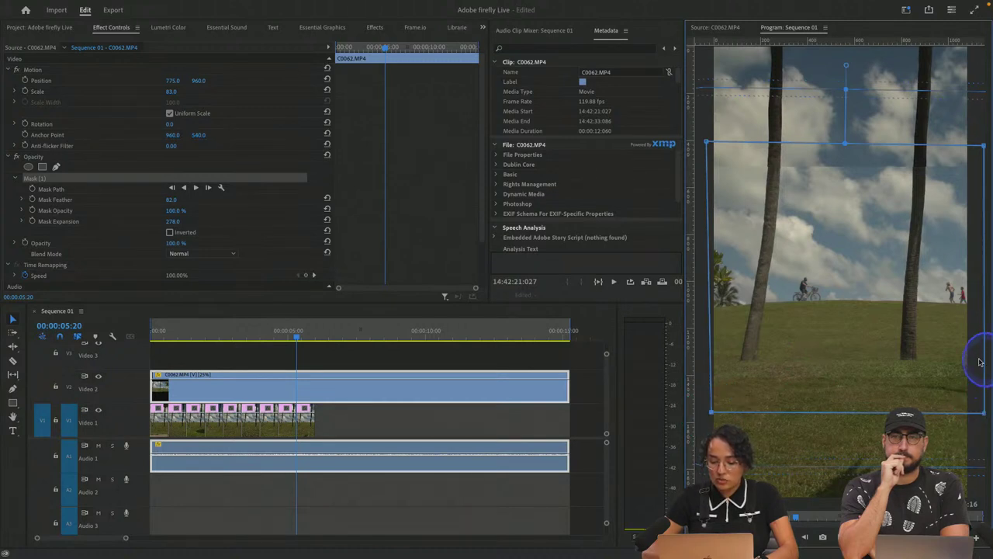
left_click_drag(983, 415, 978, 353)
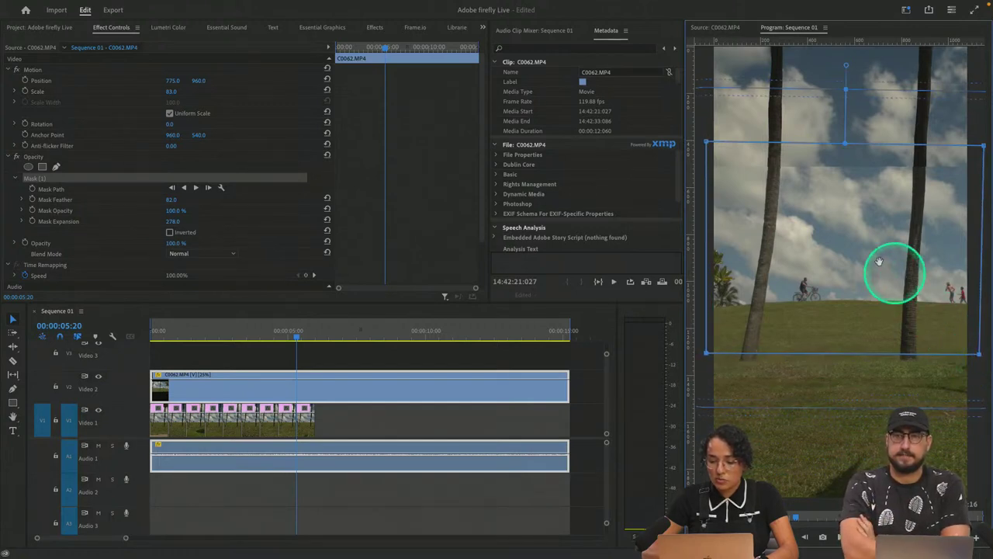
left_click_drag(867, 257, 866, 306)
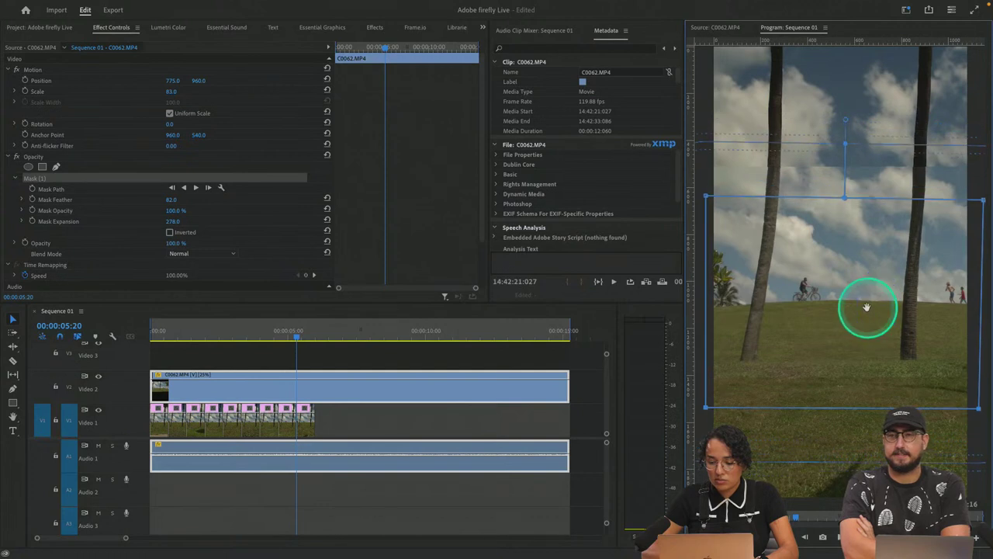
left_click_drag(842, 148, 847, 178)
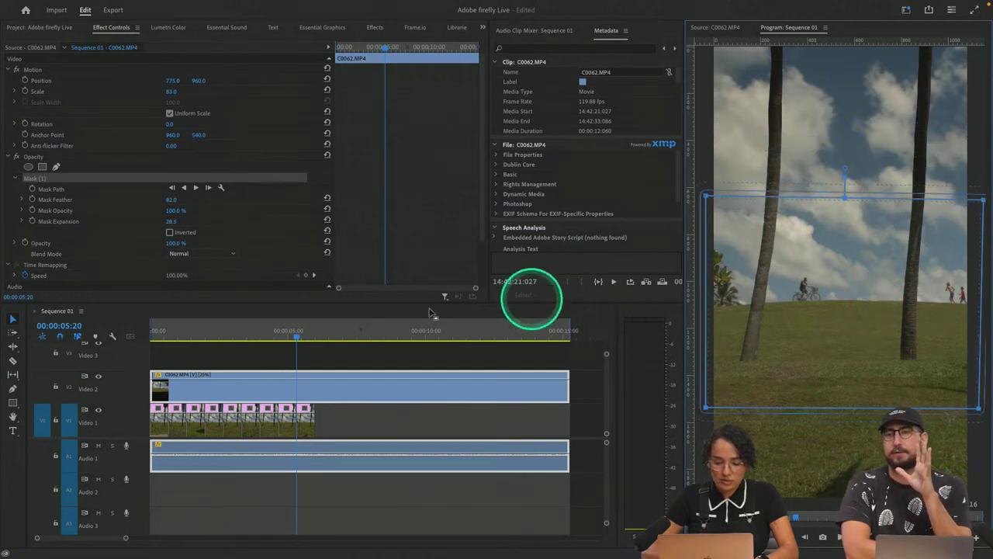
- Play the sequence from the start and again from about two seconds in to check the reshaped mask's blend
left_click_drag(298, 333, 155, 334)
key("space")
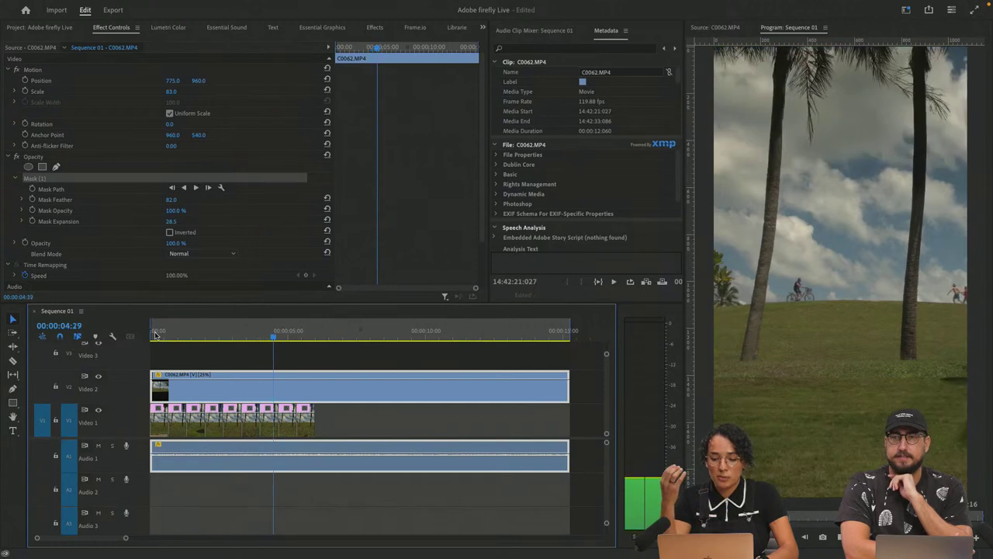
key("space")
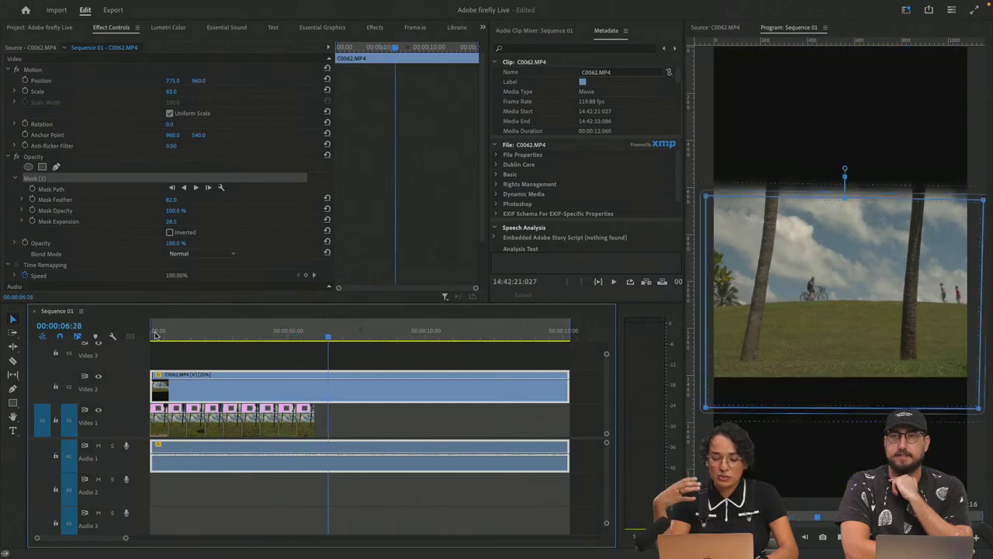
left_click(195, 324)
key("space")
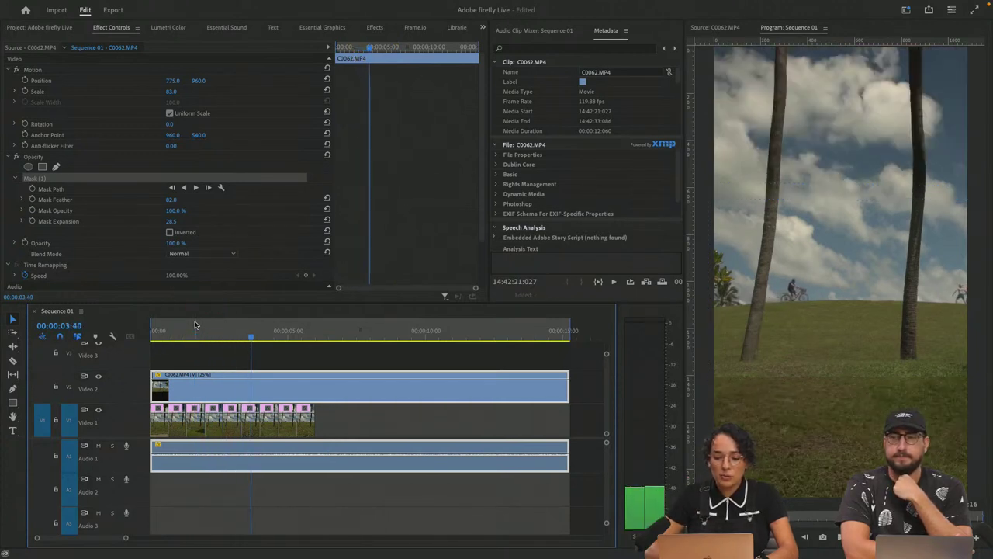
key("space")
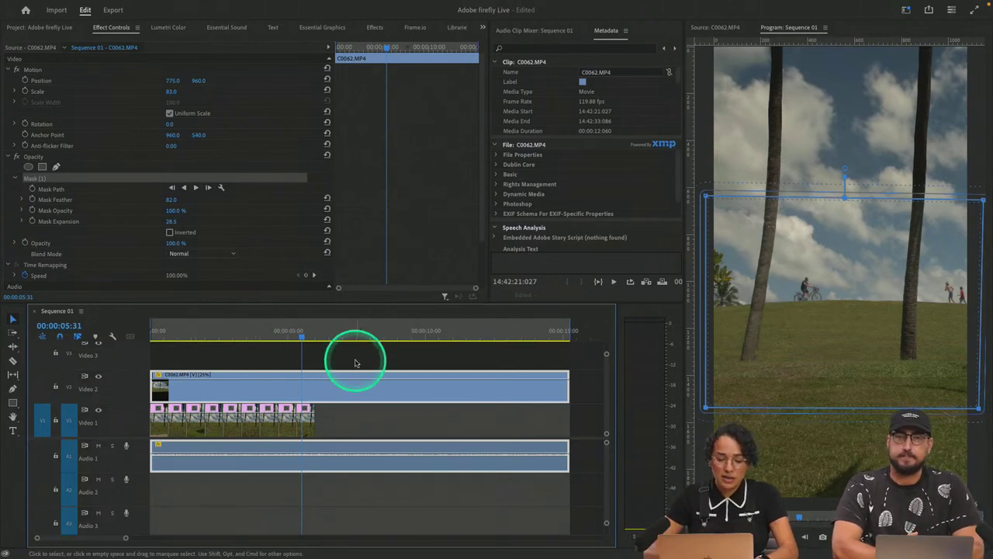
- Duplicate the stills end to end along Video 1 until they reach just short of the end of C0062.MP4
left_click(349, 423)
left_click_drag(349, 423, 406, 432)
left_click_drag(530, 419, 133, 417)
key("minus")
key("equal")
key("equal")
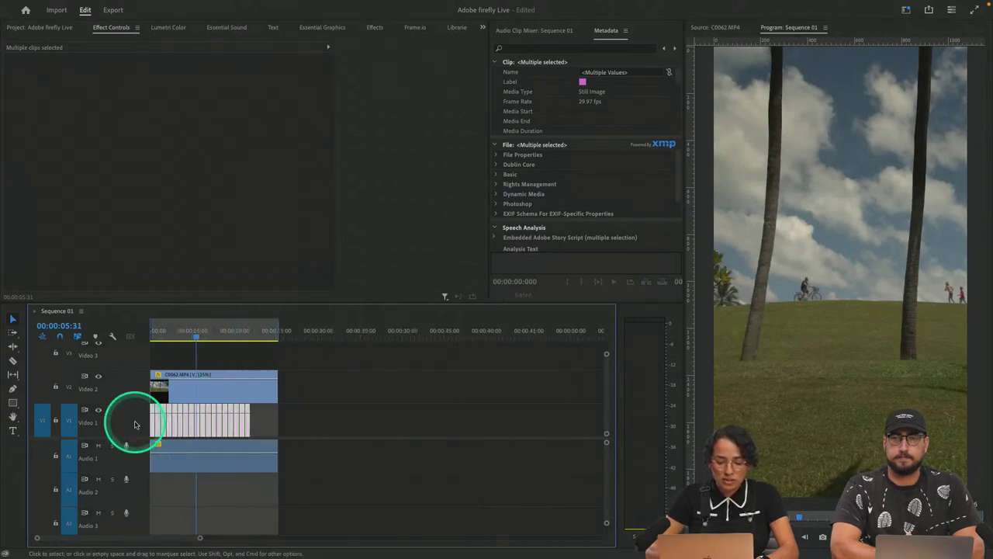
left_click_drag(288, 417, 426, 412)
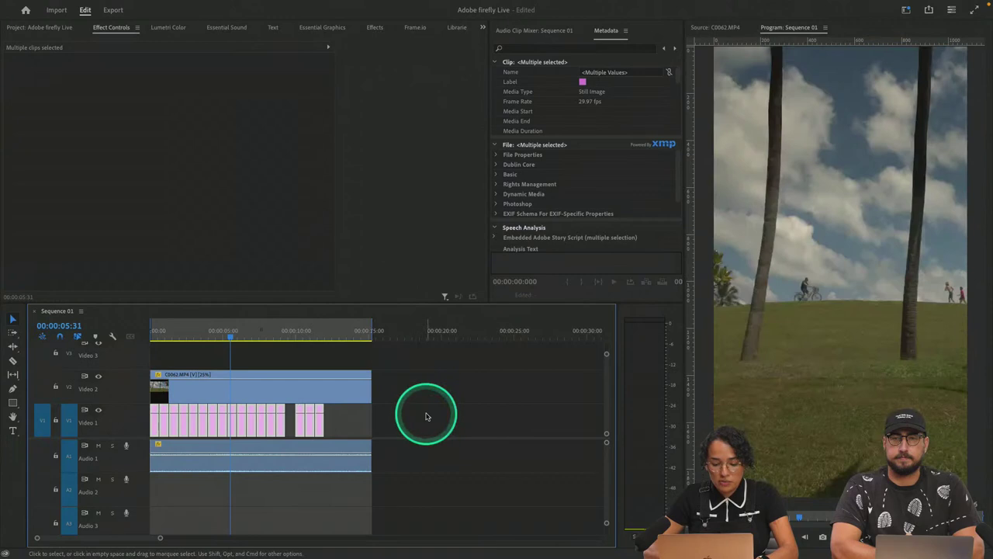
left_click(367, 425)
left_click(293, 424)
left_click_drag(313, 424, 339, 418)
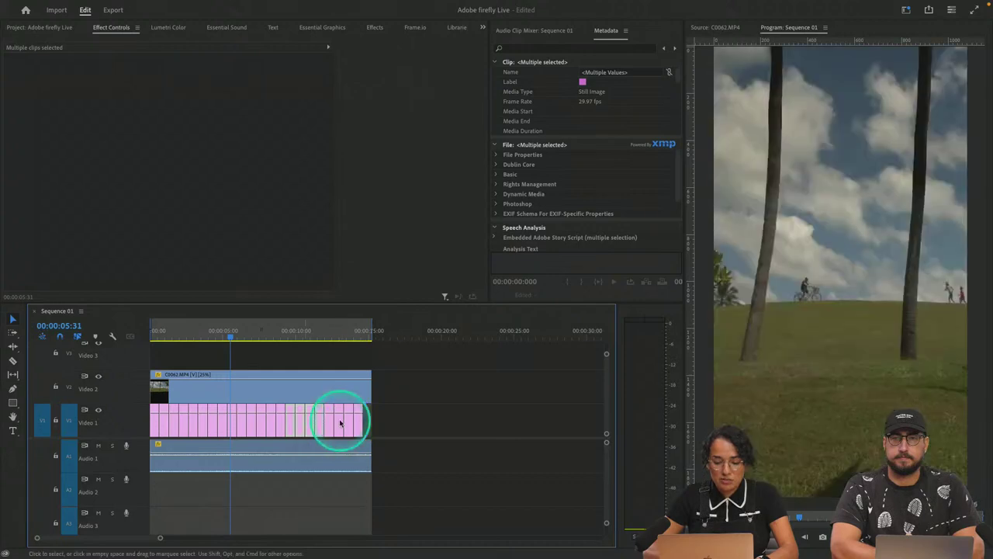
- Trim the end of C0062.MP4 on Video 2 and its audio to line up with the last still
left_click(391, 423)
left_click_drag(372, 331, 361, 332)
left_click_drag(368, 383, 361, 387)
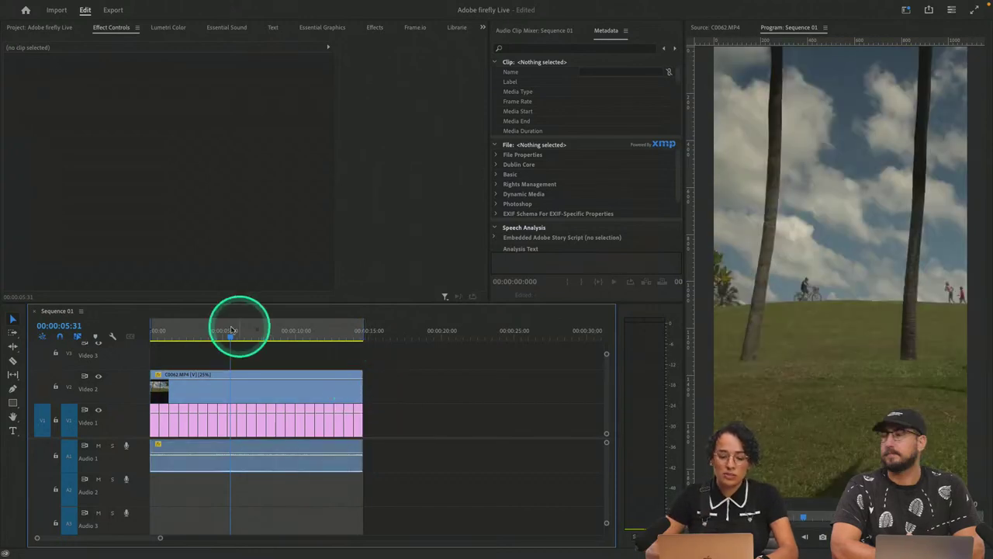
- Play the whole sequence from the start to review the flickering stills around the cyclist footage
left_click_drag(228, 333, 157, 333)
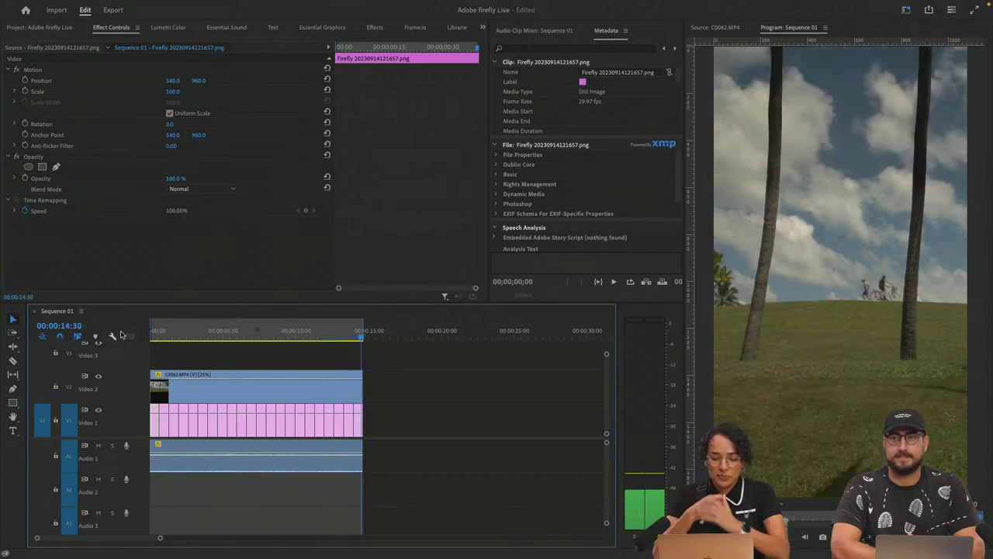
key("c")
key("space")
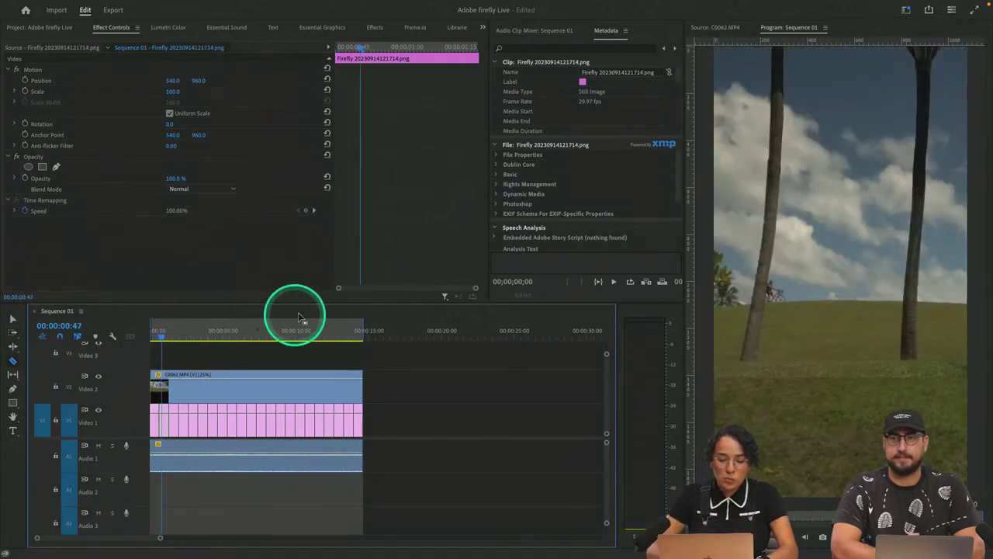
- Open the export settings for the sequence and name the output file training-park in the RFExpress folder
mouse_move(277, 3)
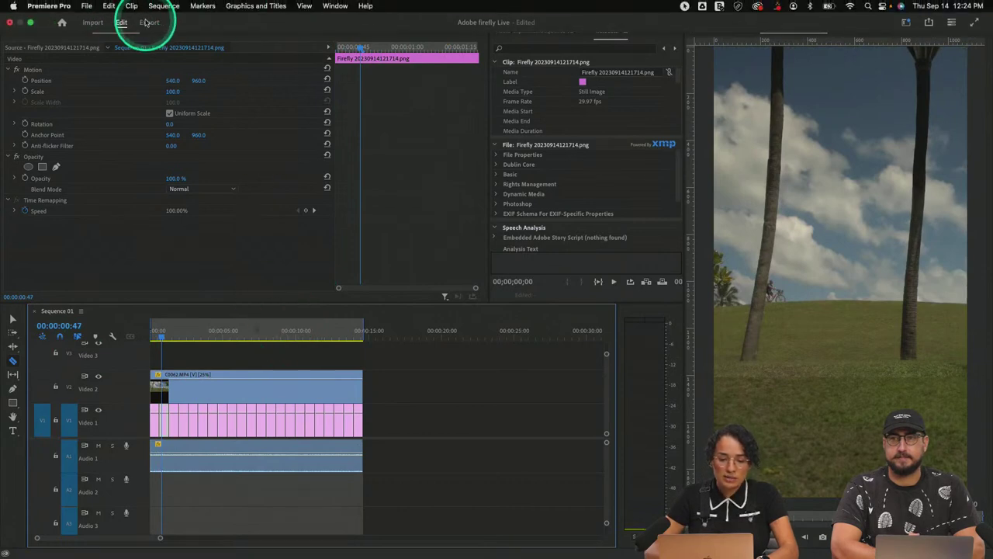
left_click(147, 23)
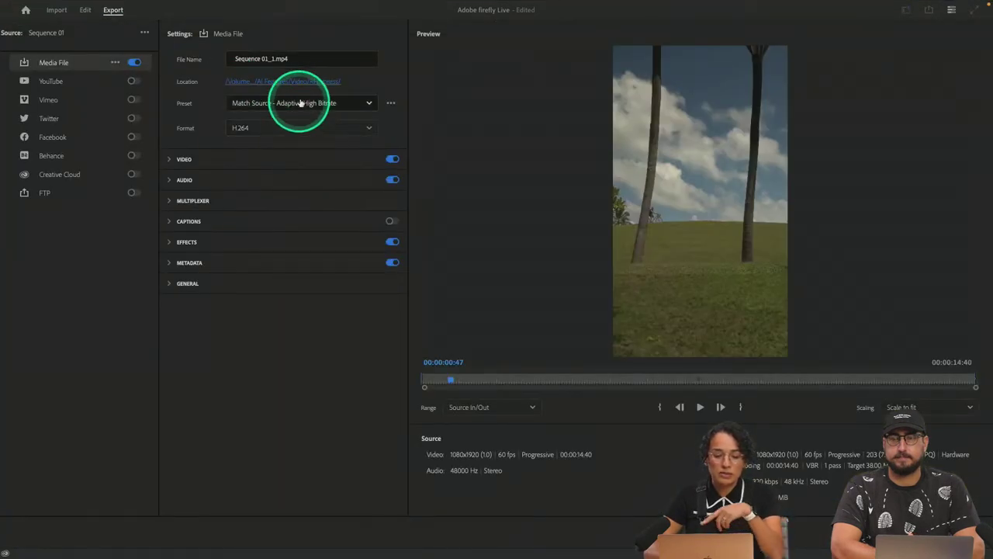
left_click(291, 89)
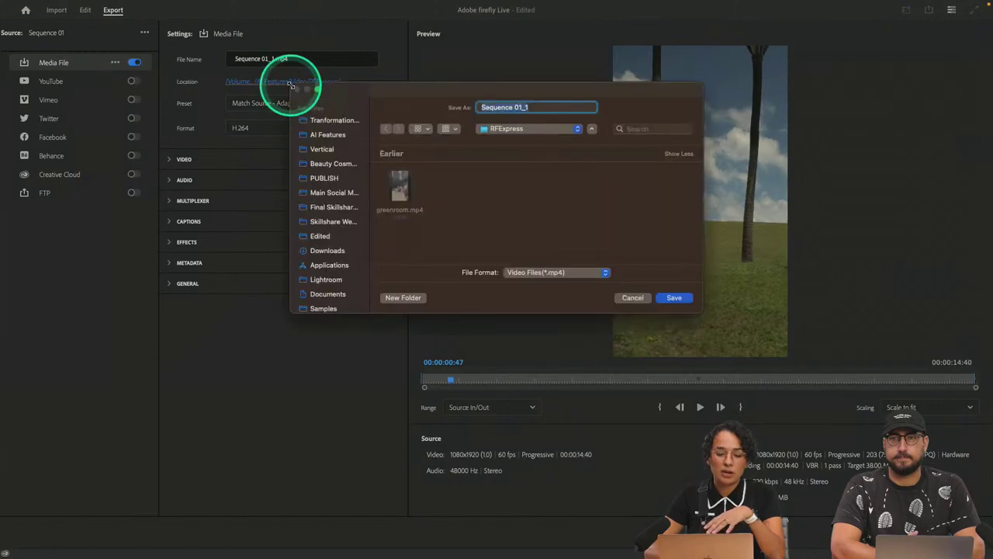
left_click(515, 131)
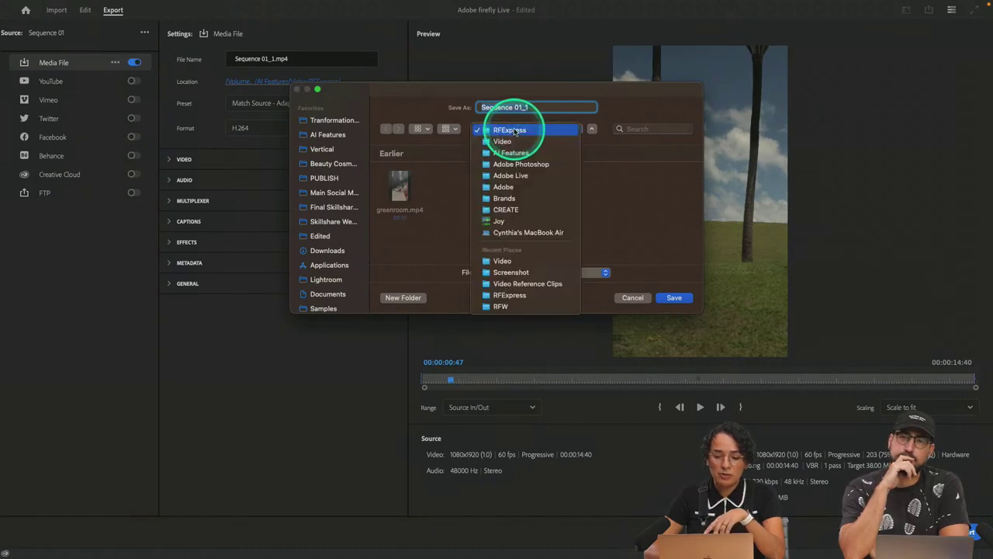
left_click(521, 116)
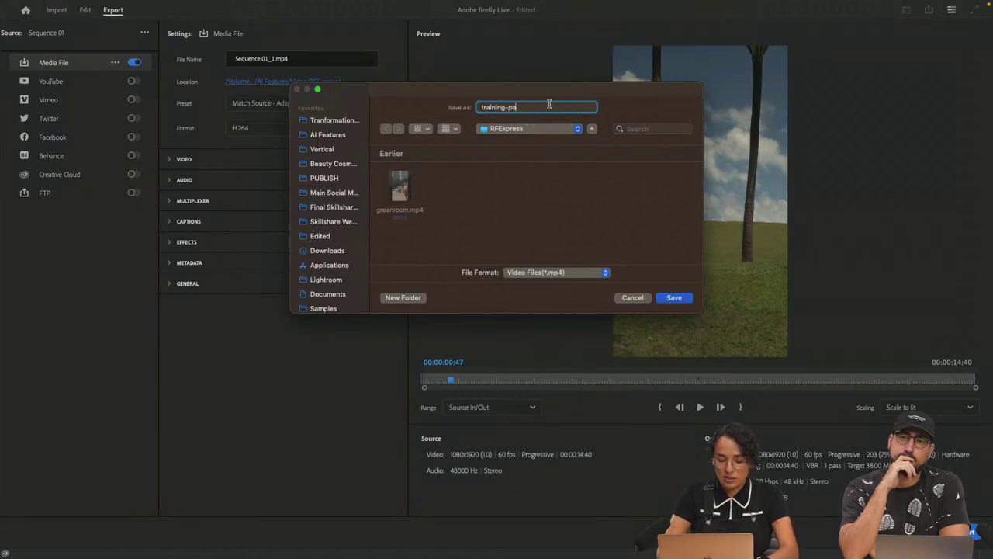
key("Escape")
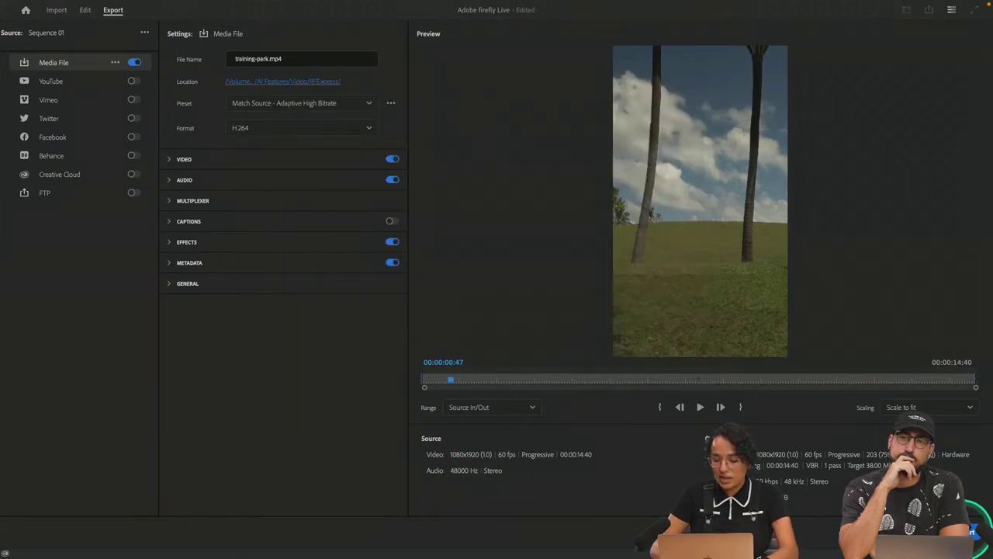
- Keep the export range at Source In/Out and export the sequence as an H.264 file
left_click(474, 407)
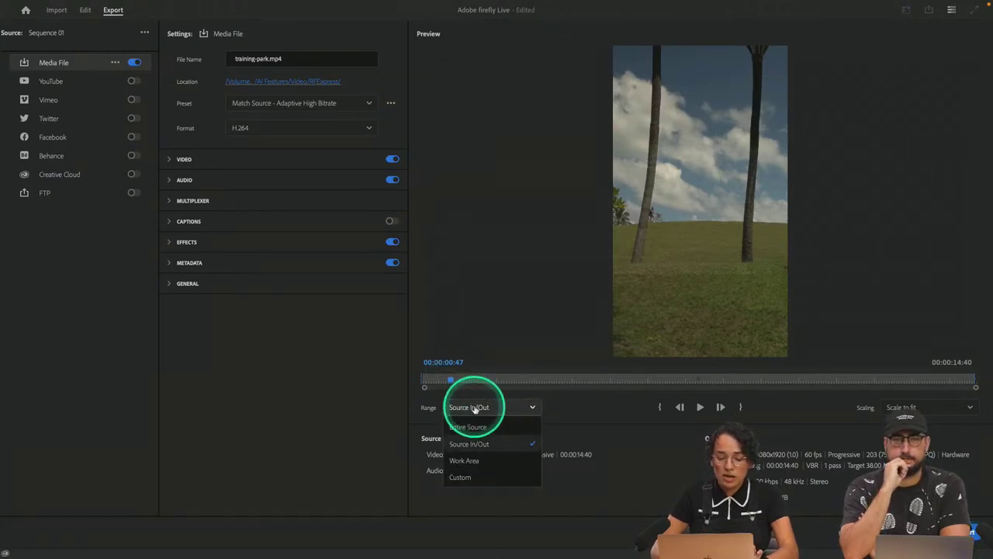
left_click(433, 381)
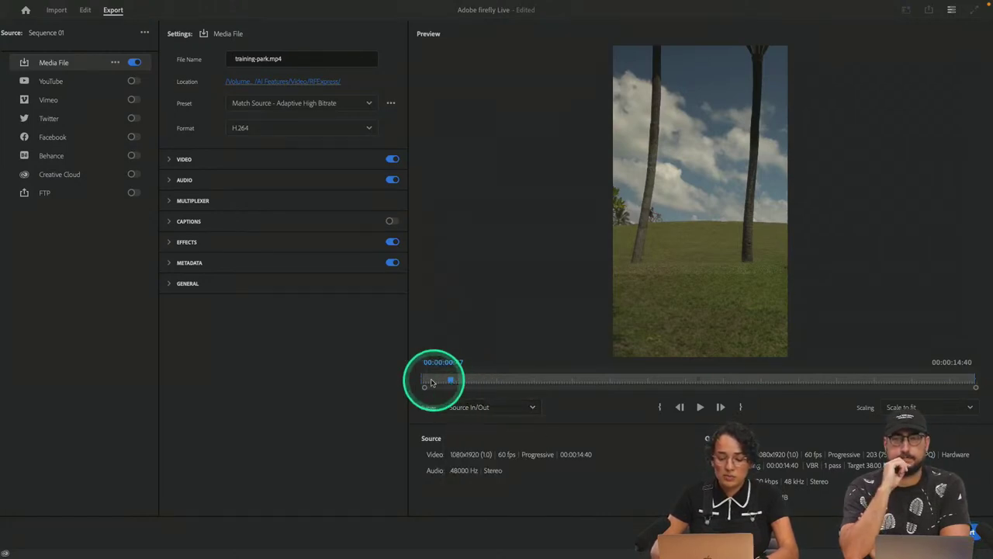
left_click(502, 412)
left_click(496, 439)
left_click(679, 440)
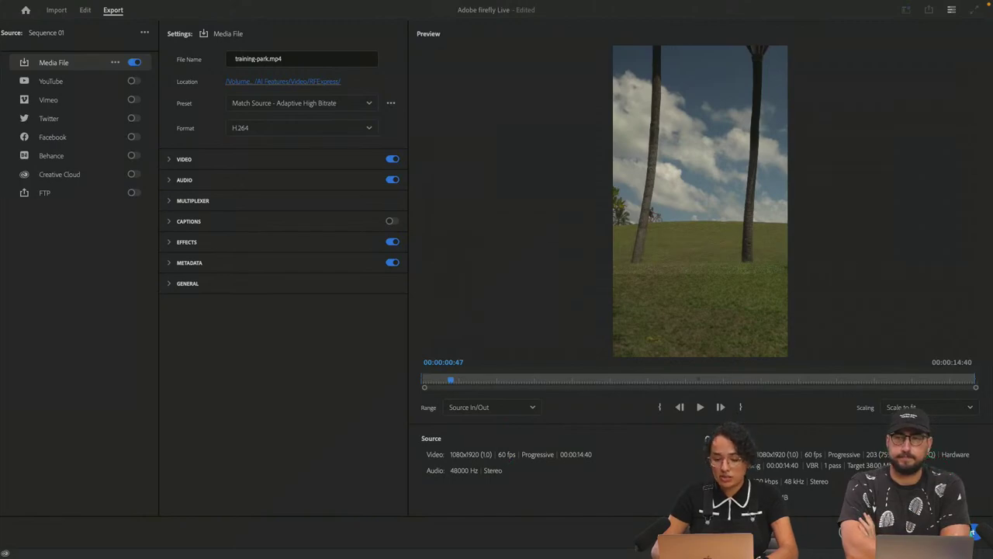
left_click(965, 535)
- Switch to Chrome and open a new browser tab
key("super+Tab")
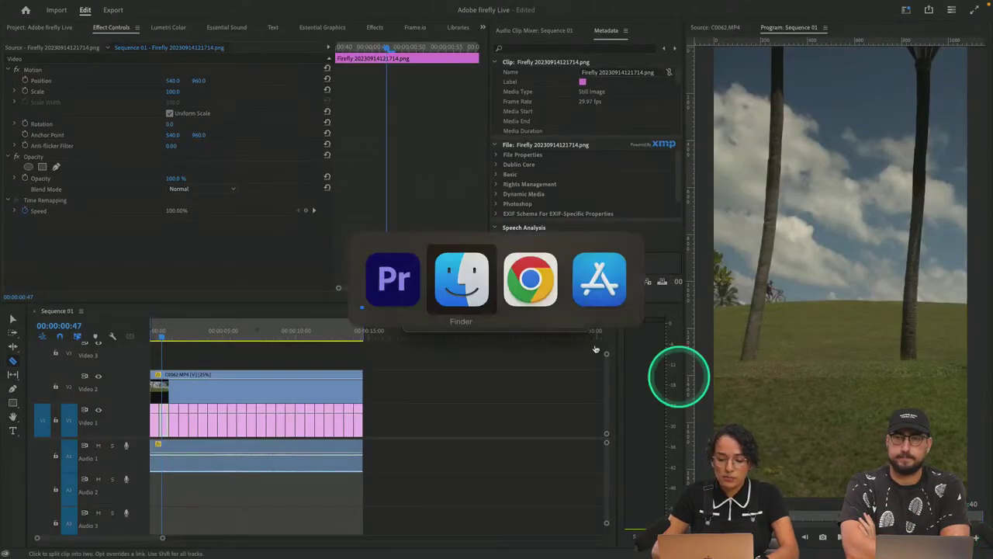
key("super+Tab")
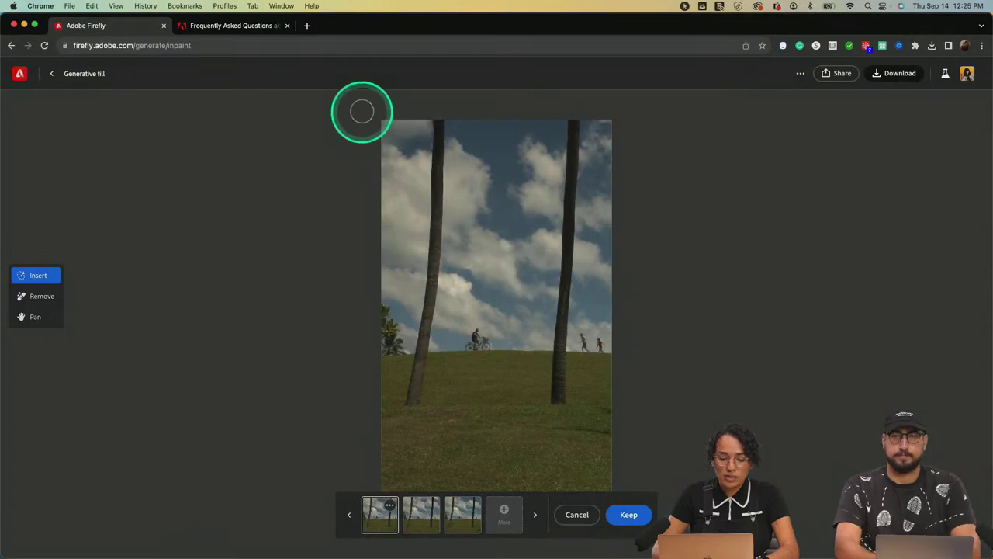
left_click(307, 26)
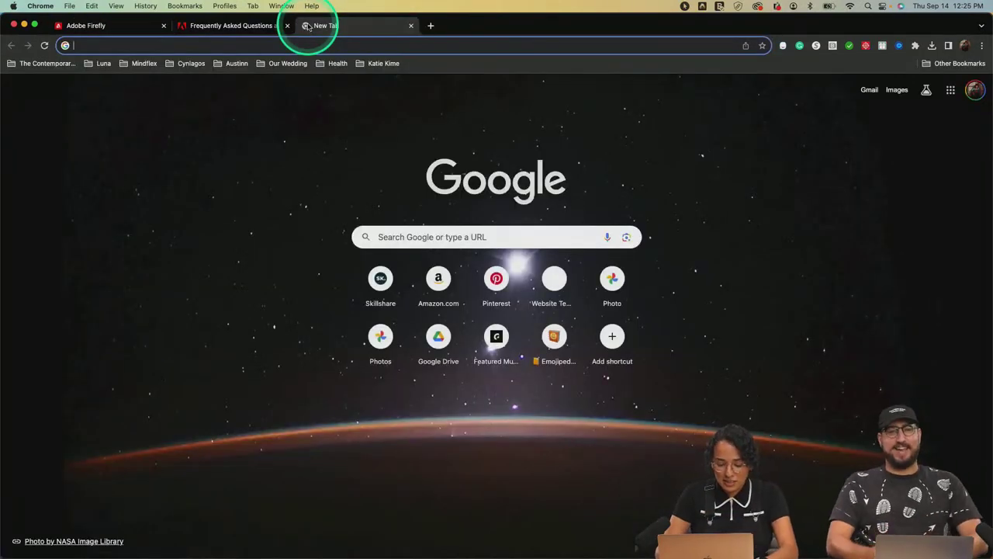
- Go to the Adobe Express website and launch the free version of the web app
type("expre")
key("Return")
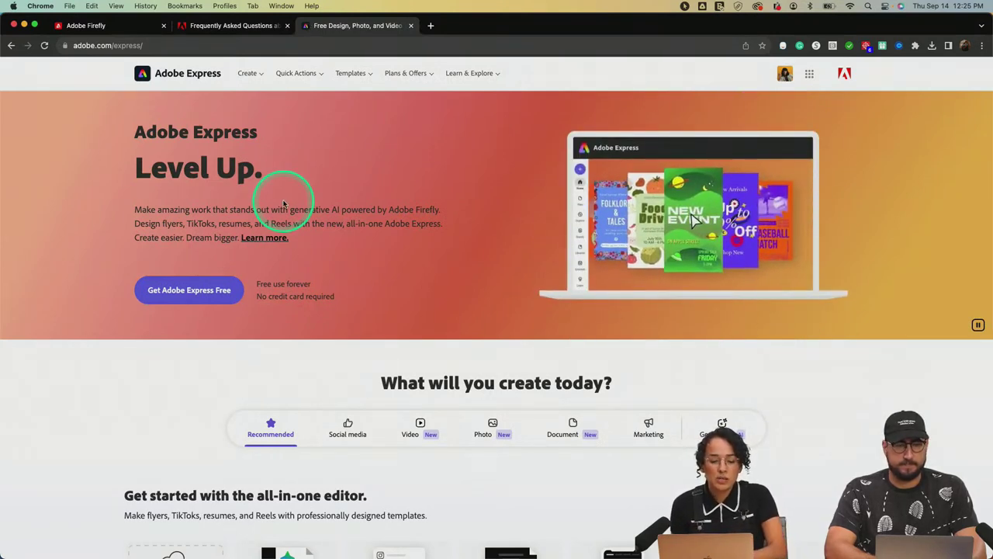
left_click(205, 299)
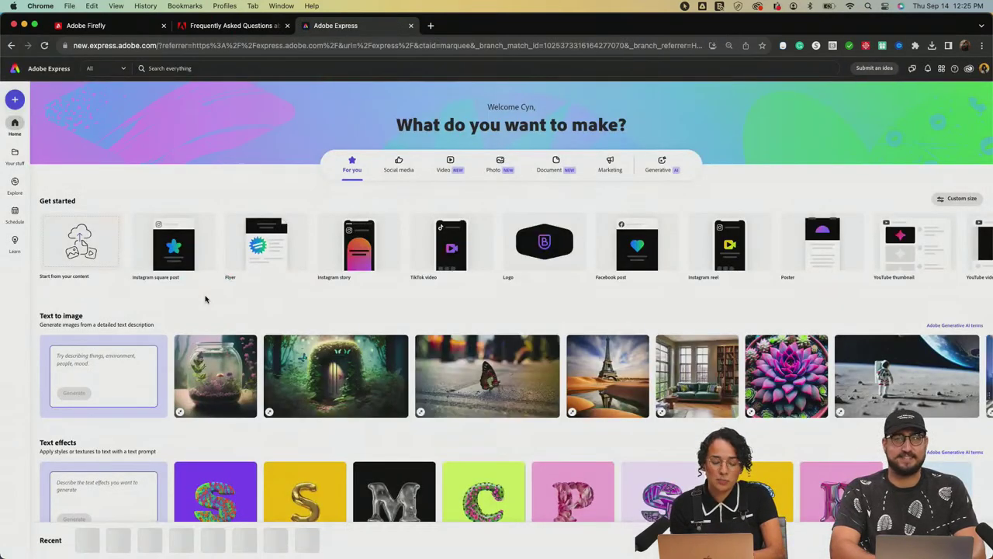
- Look through the home page's starting formats, Text to image and Text effects samples, suggested quick actions and popular templates
scroll(205, 299, "down", 1)
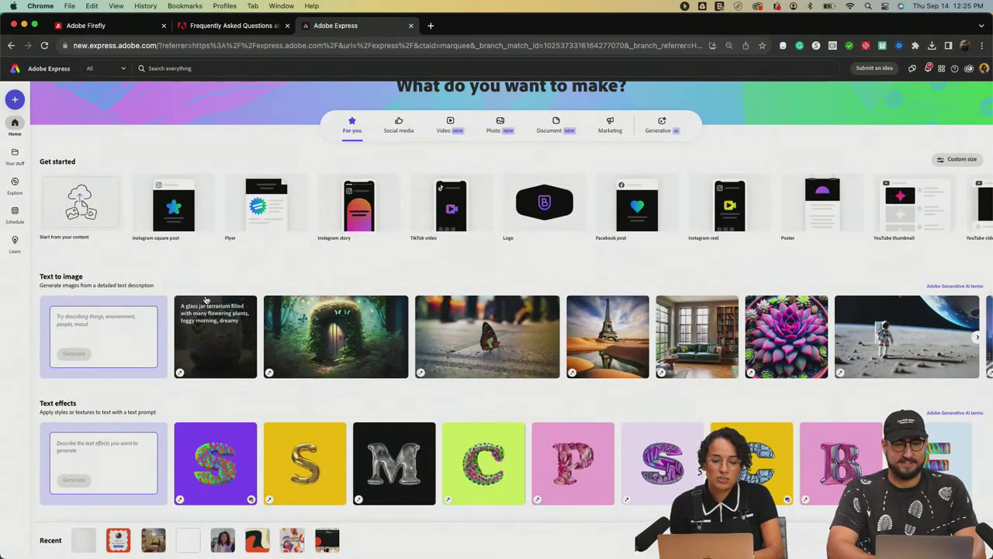
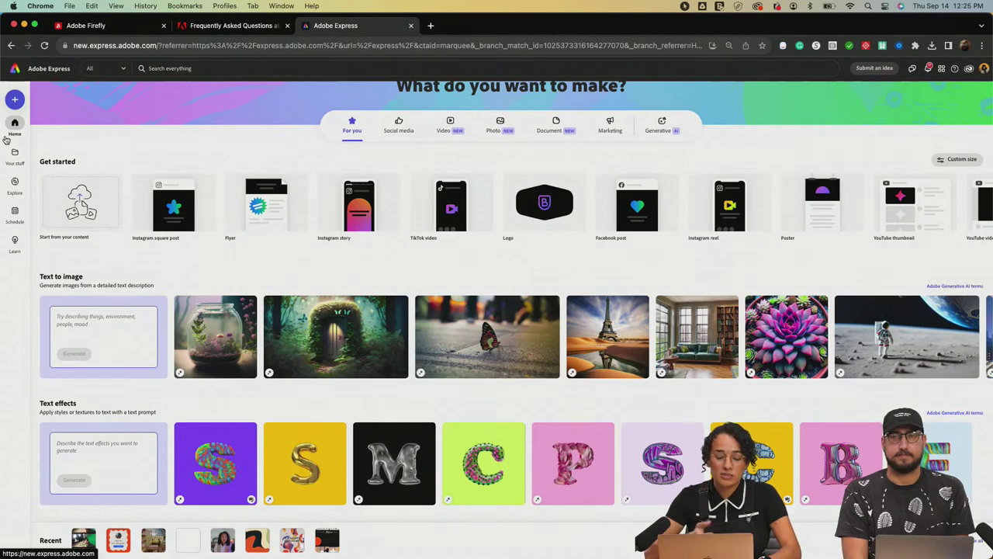
scroll(355, 277, "down", 2)
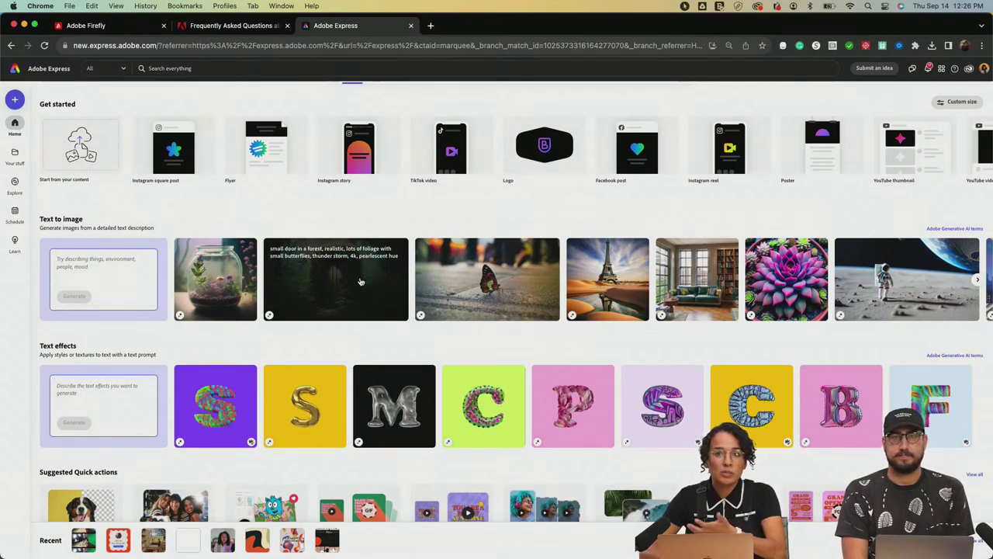
left_click(545, 357)
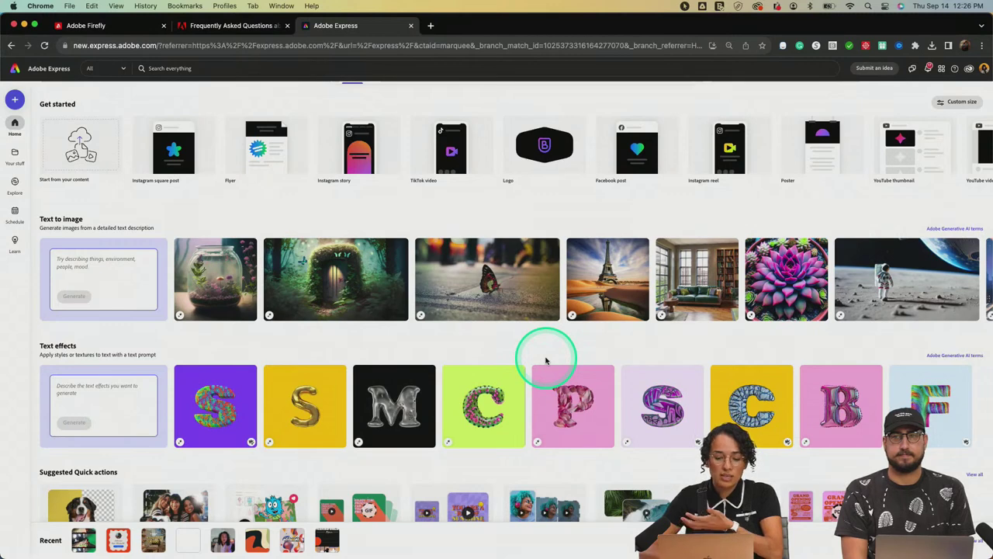
scroll(545, 360, "down", 1)
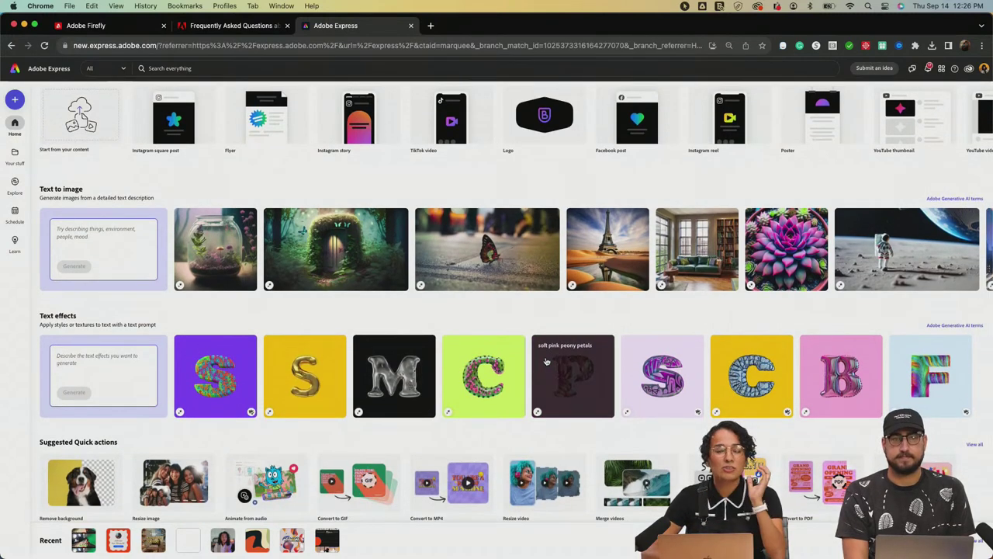
scroll(545, 360, "down", 3)
left_click(377, 381)
scroll(378, 388, "down", 3)
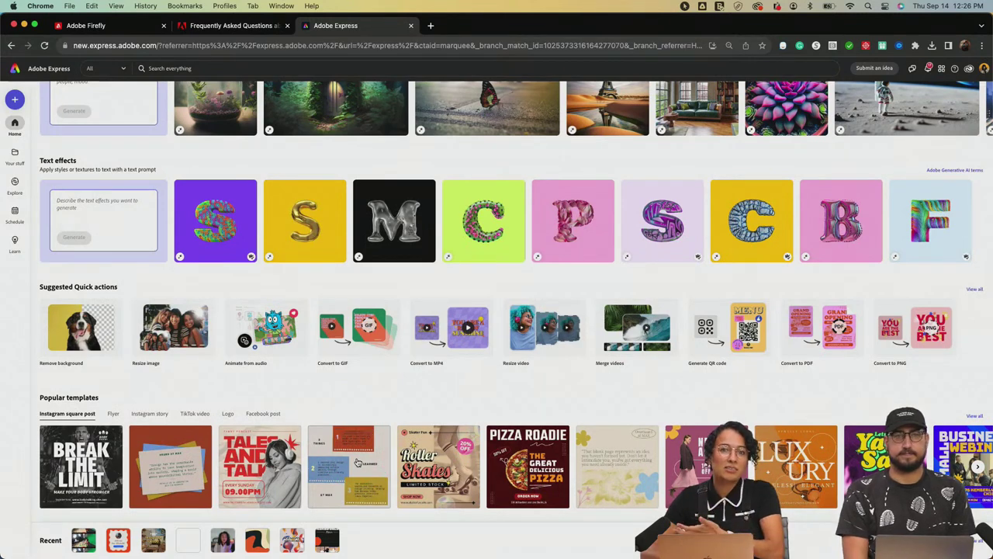
scroll(432, 377, "up", 4)
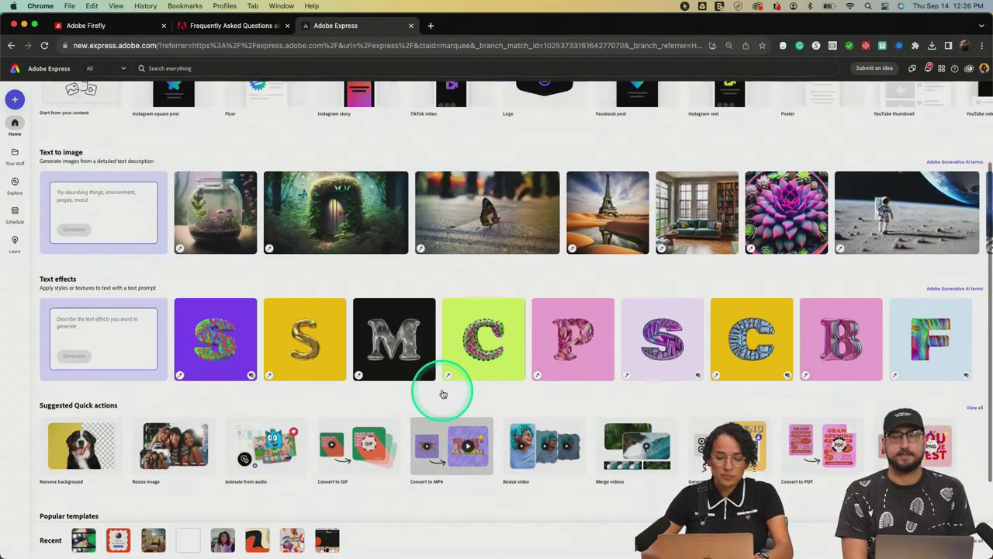
scroll(442, 393, "up", 2)
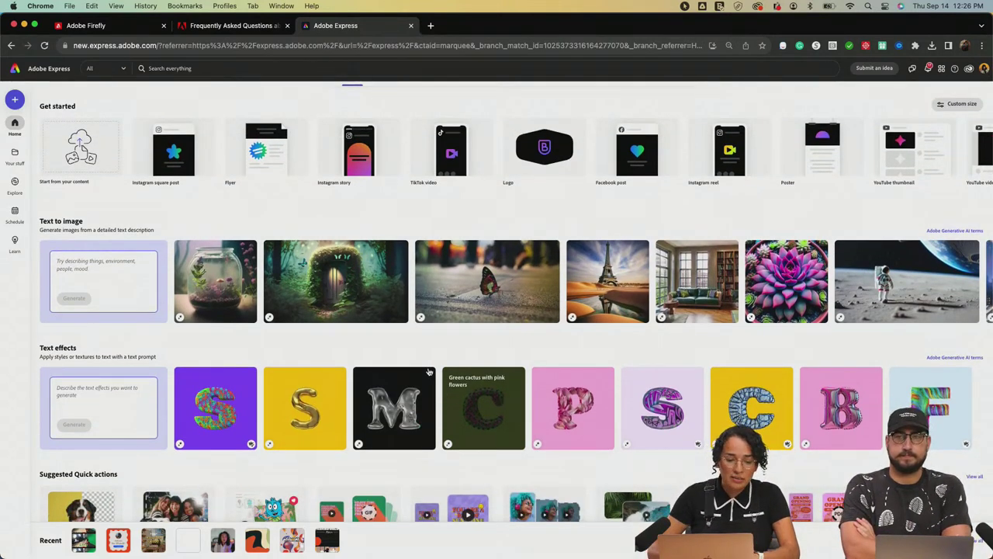
left_click(174, 249)
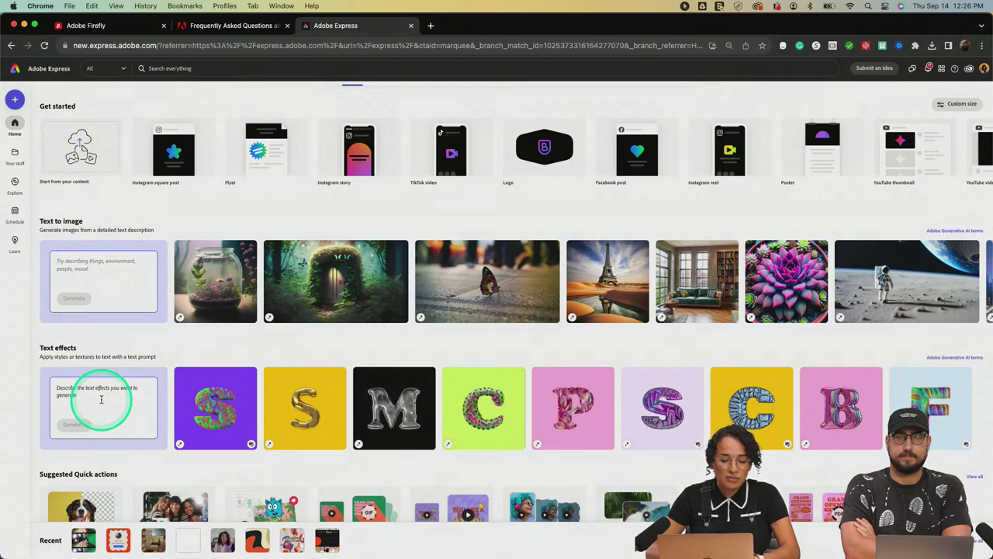
scroll(101, 399, "up", 1)
scroll(101, 400, "up", 1)
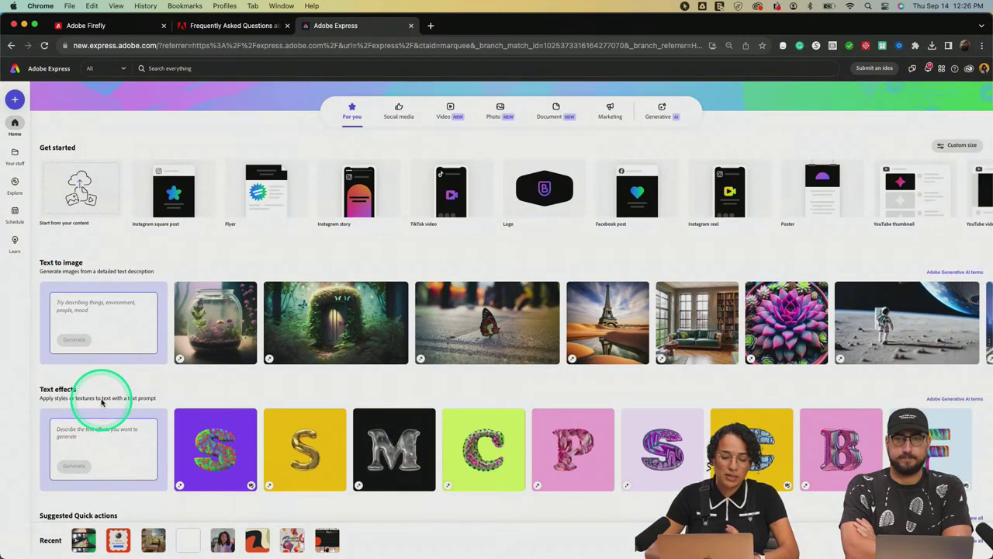
scroll(80, 194, "up", 1)
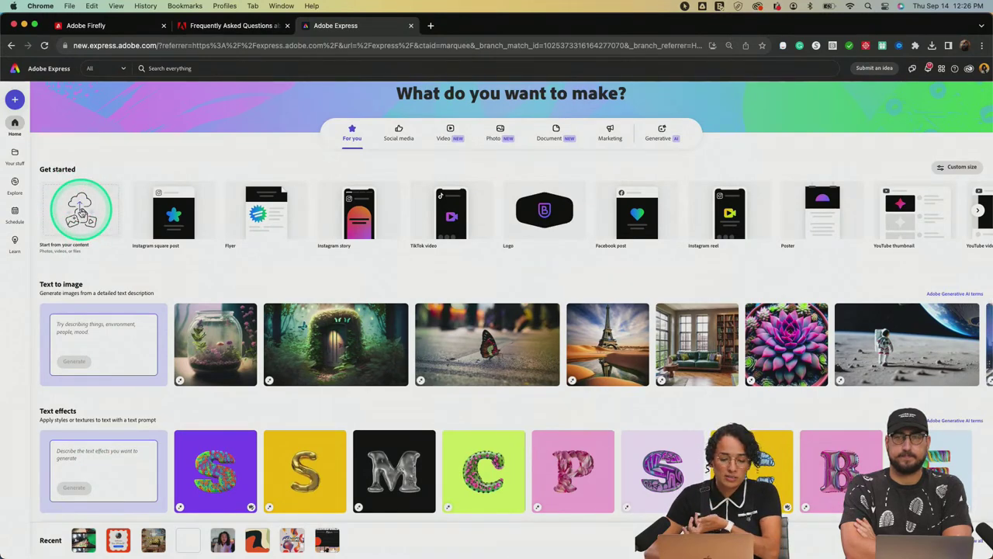
- Start from your own content by uploading training-park.mp4 from the RFExpress folder inside the Video folder
left_click(80, 209)
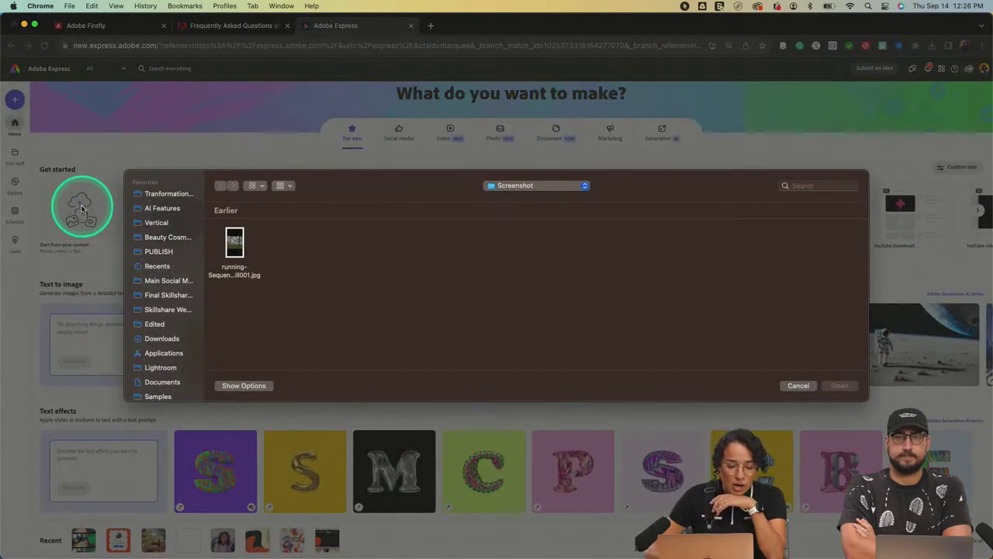
left_click(526, 186)
left_click(524, 197)
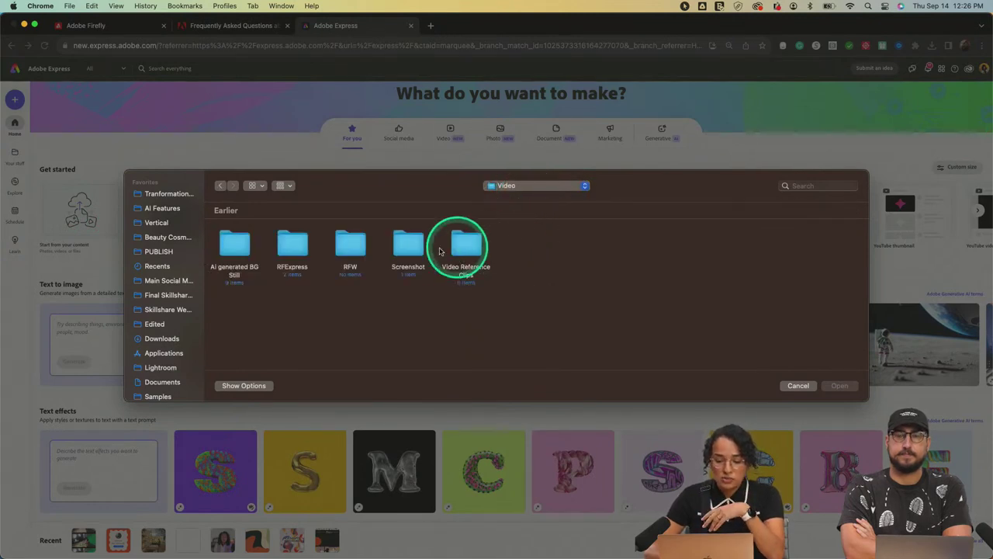
double_click(294, 248)
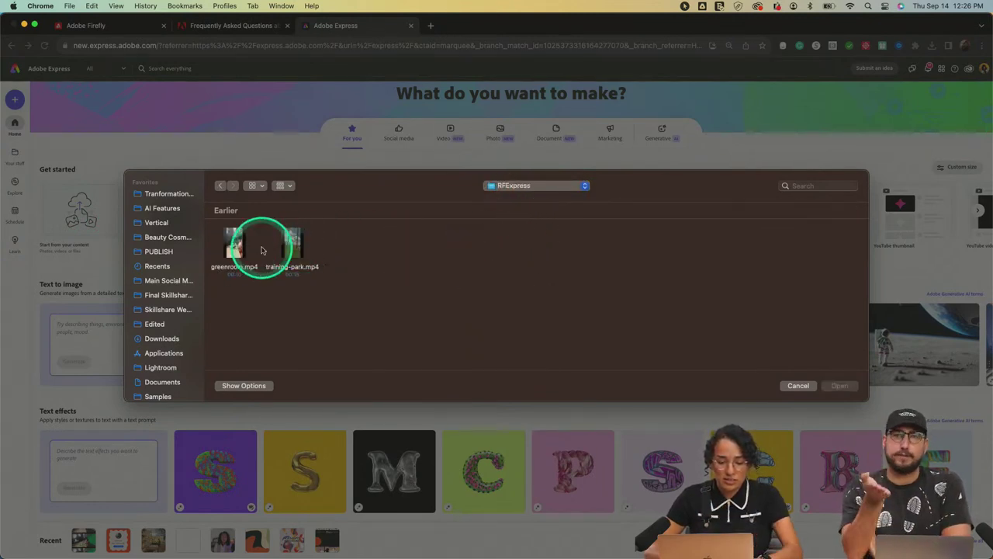
left_click(289, 254)
double_click(290, 259)
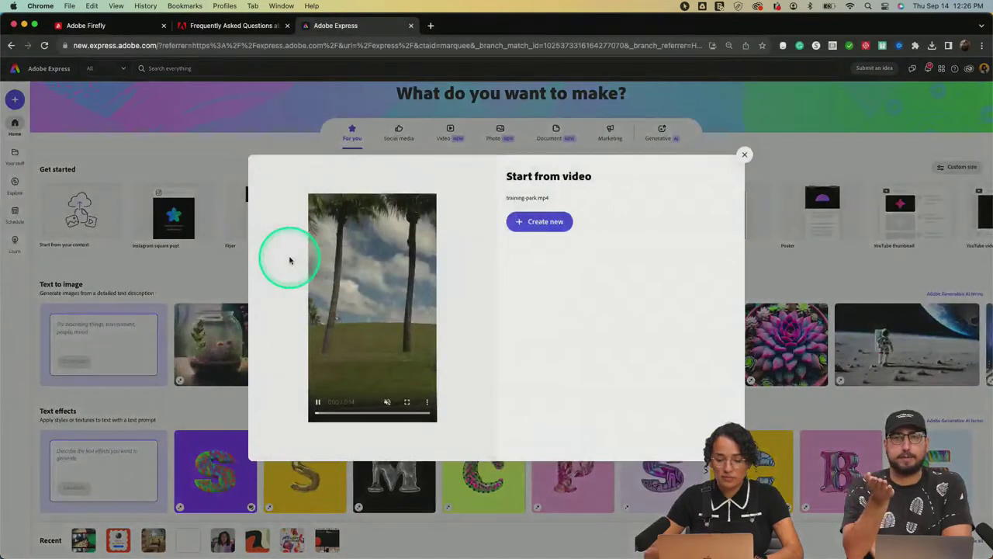
- Create a new Instagram reel project at 1080 x 1920 px from the uploaded video
left_click(554, 225)
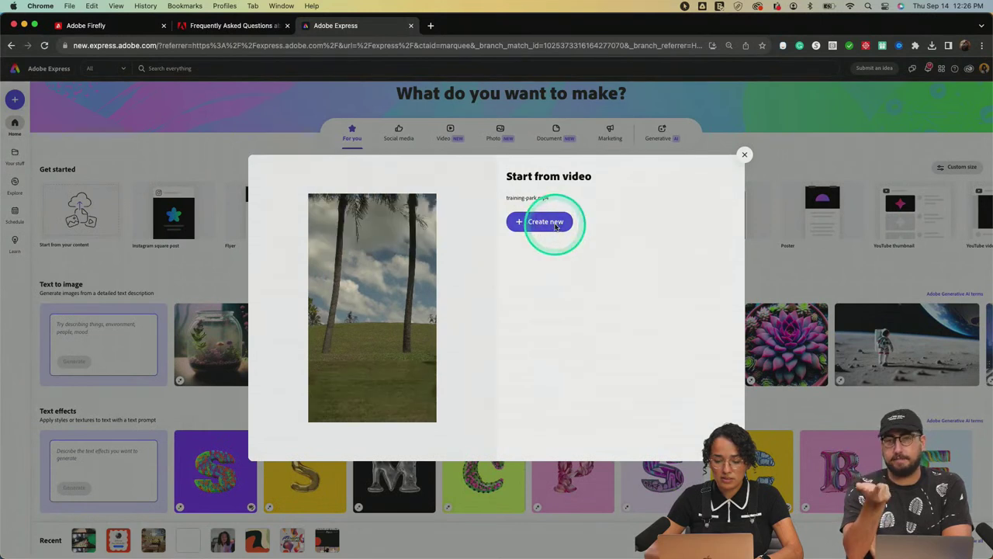
scroll(565, 370, "down", 3)
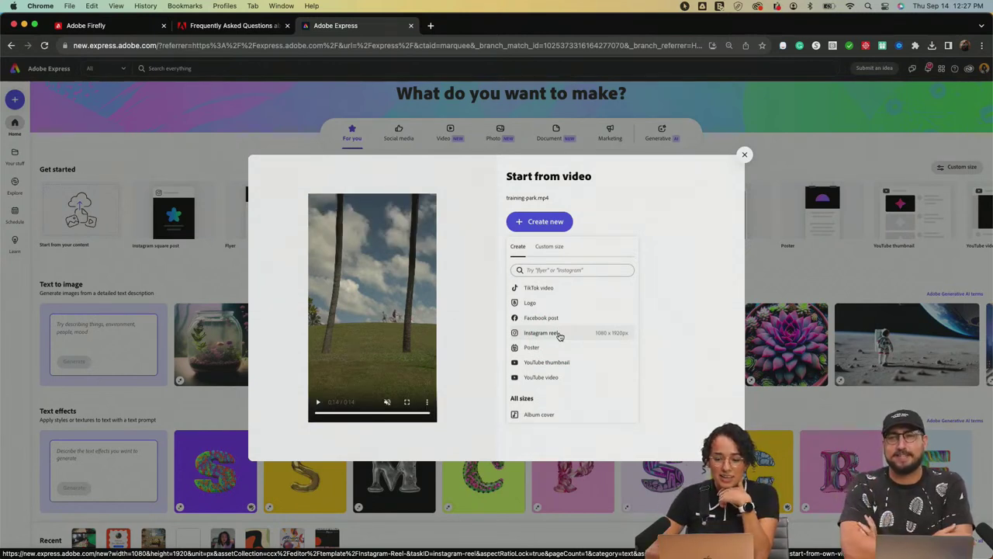
left_click(559, 336)
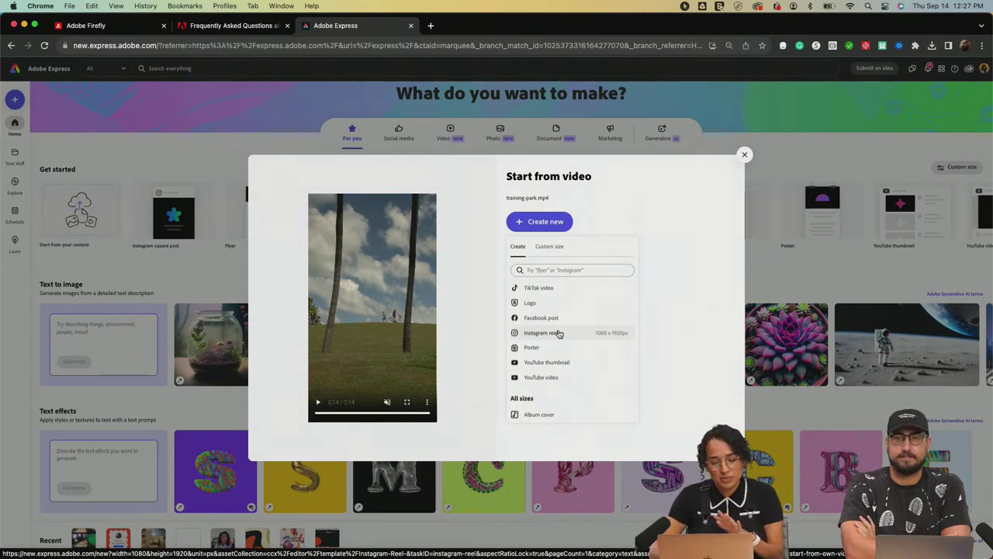
left_click(558, 332)
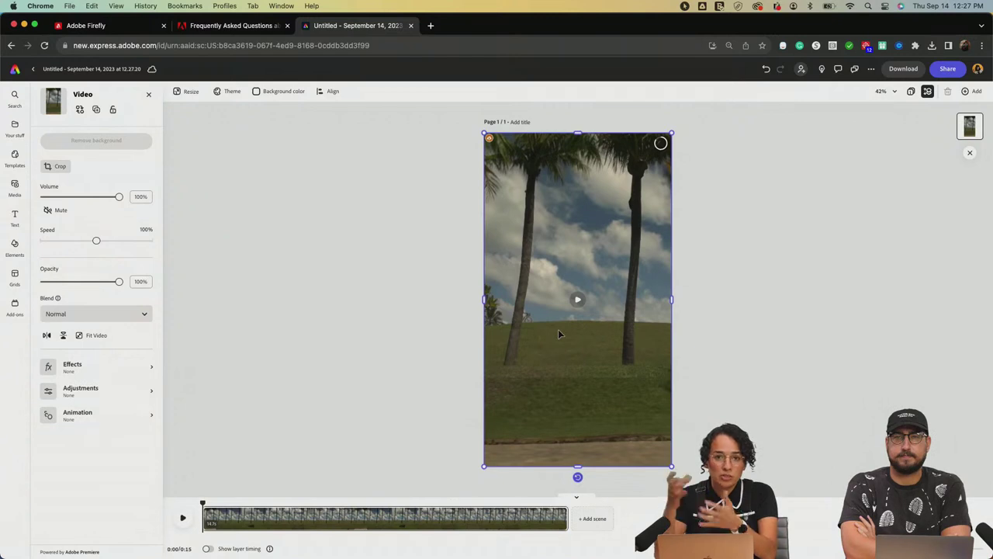
left_click(598, 325)
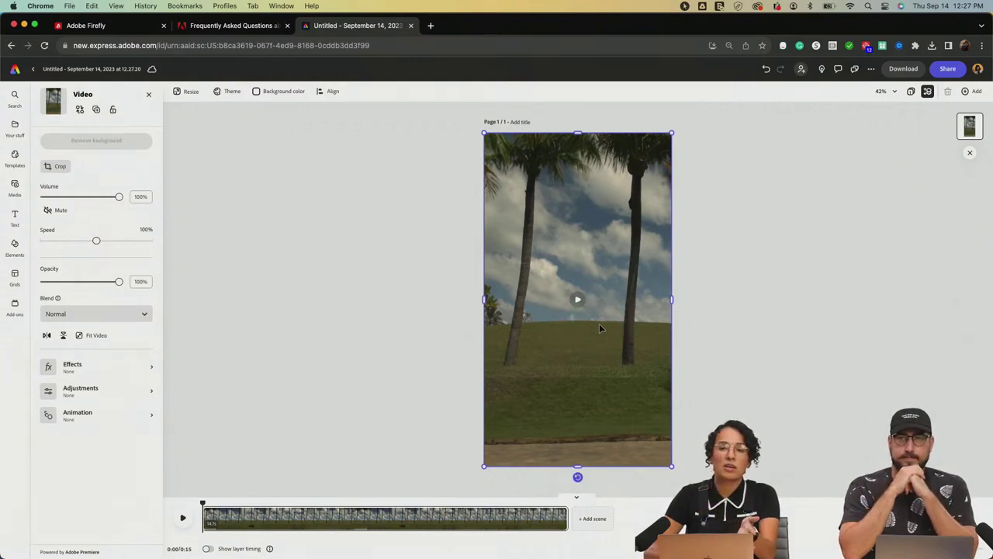
left_click(489, 247)
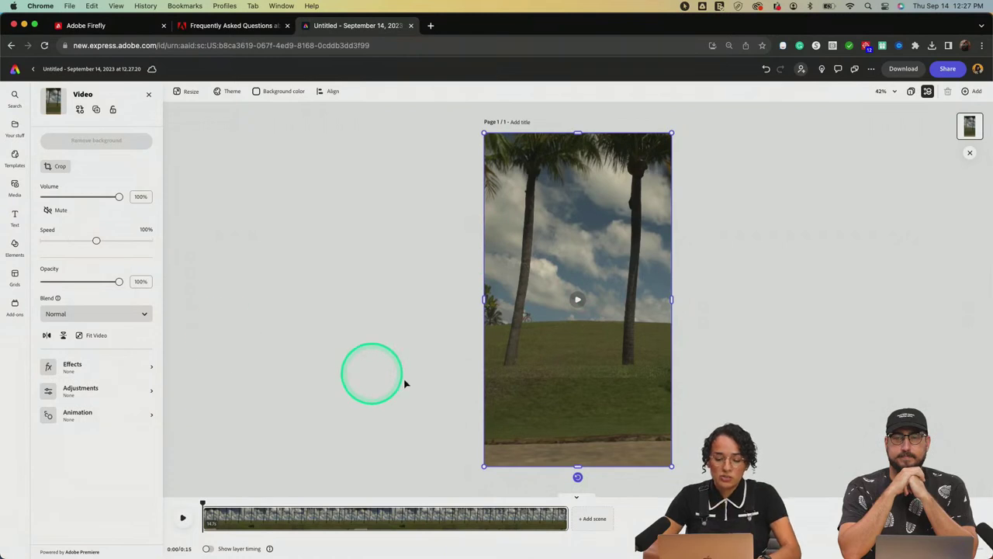
- Play the palm-tree video briefly, pause it and leave it deselected
left_click(454, 344)
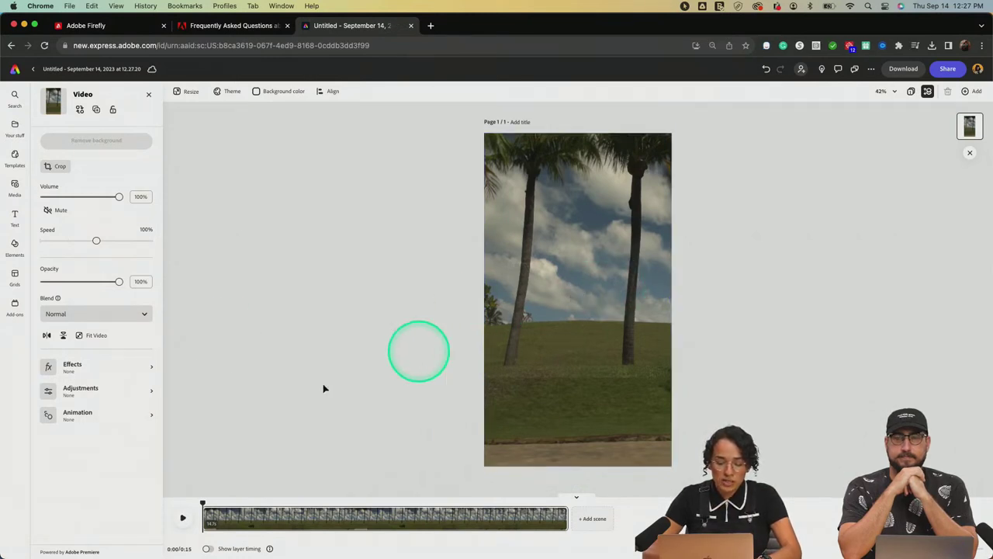
left_click(178, 516)
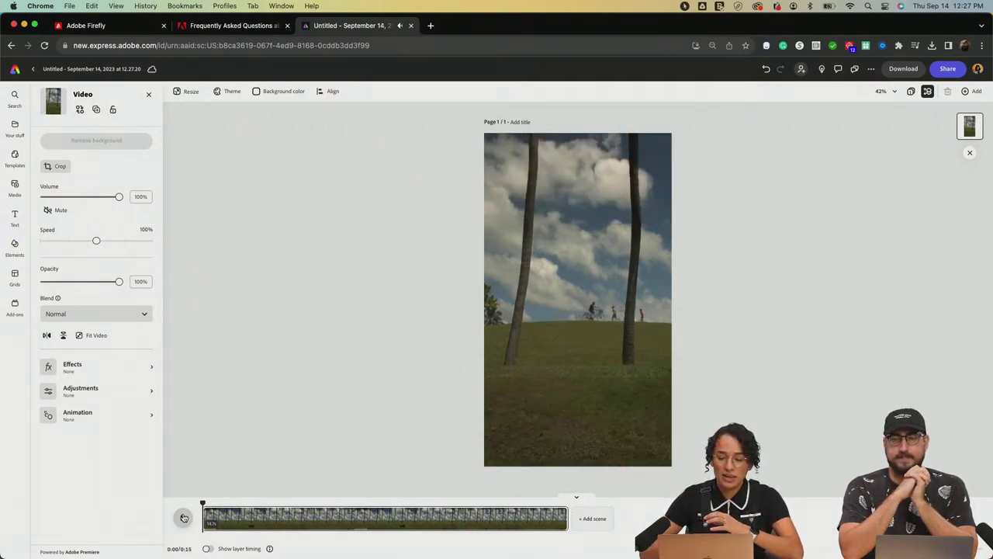
left_click(184, 518)
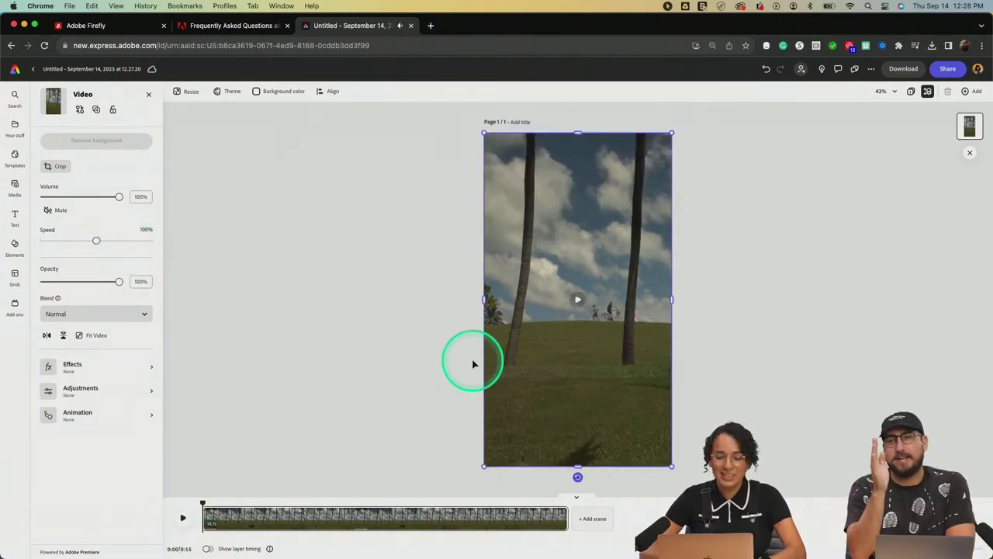
left_click(376, 361)
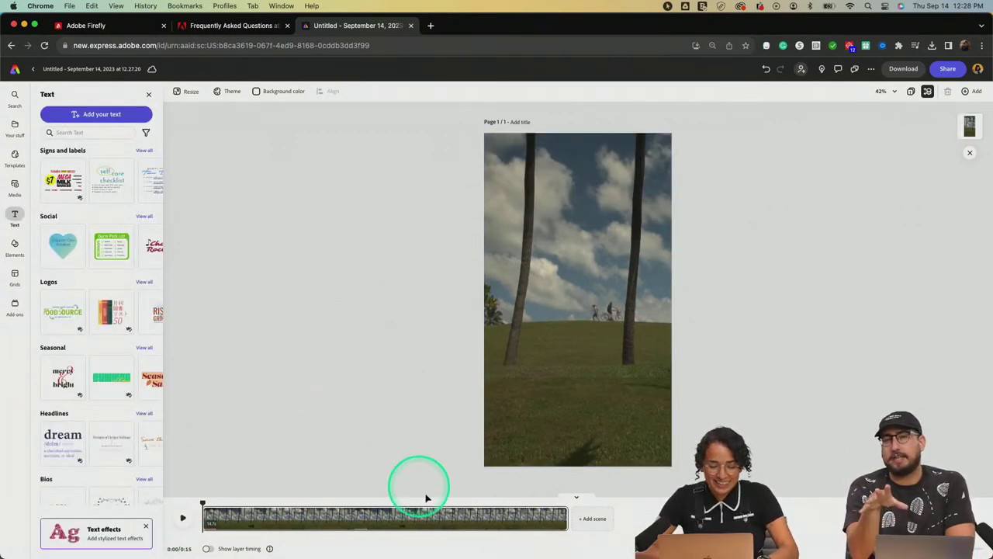
- Turn on layer timing for the scene in the timeline
left_click(554, 513)
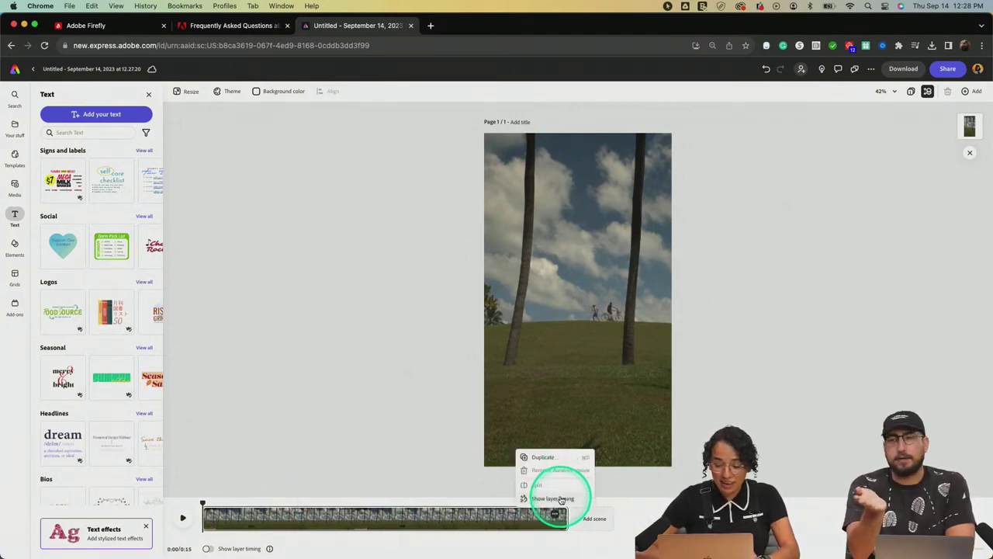
left_click(561, 500)
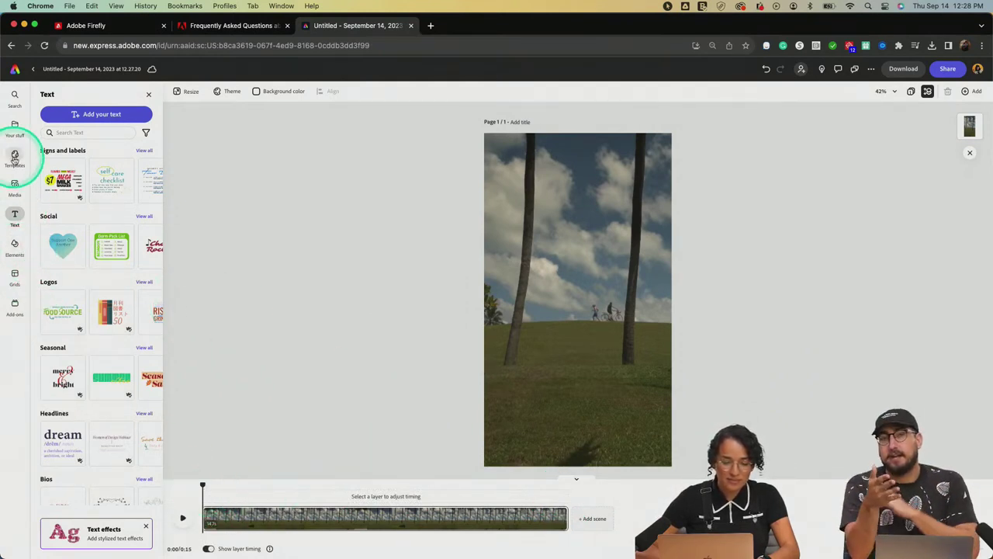
left_click(396, 294)
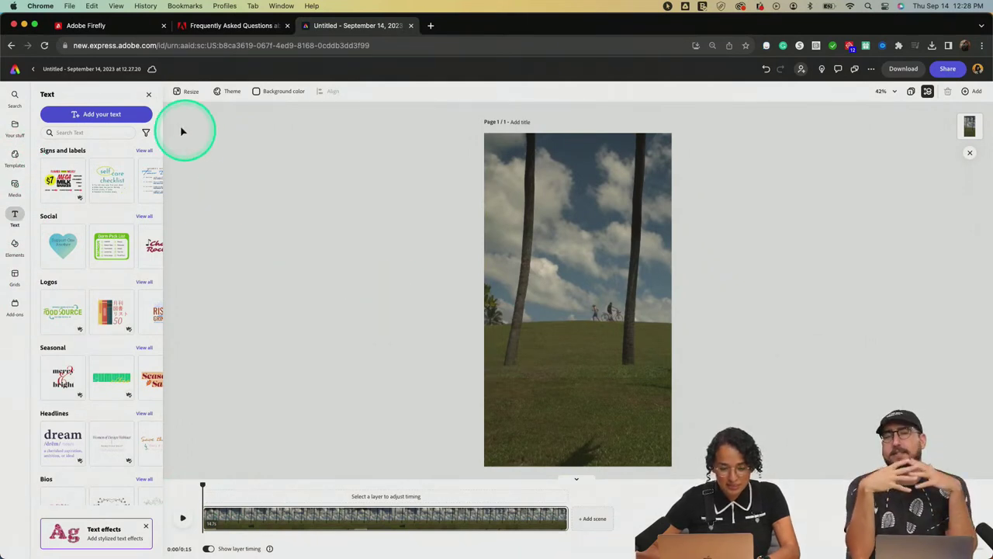
- Close the text options and play the video to preview a later point in the scene
left_click(149, 94)
left_click(179, 510)
left_click(224, 520)
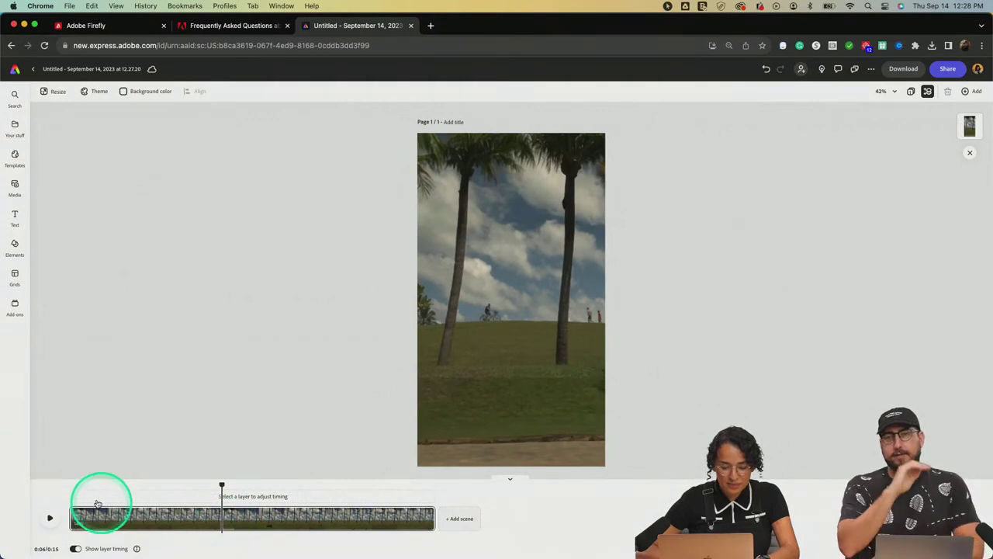
- Try the Grayscale, Darken and several duotone effects on the palm-tree video, finishing with the orange and purple duotone
left_click(535, 180)
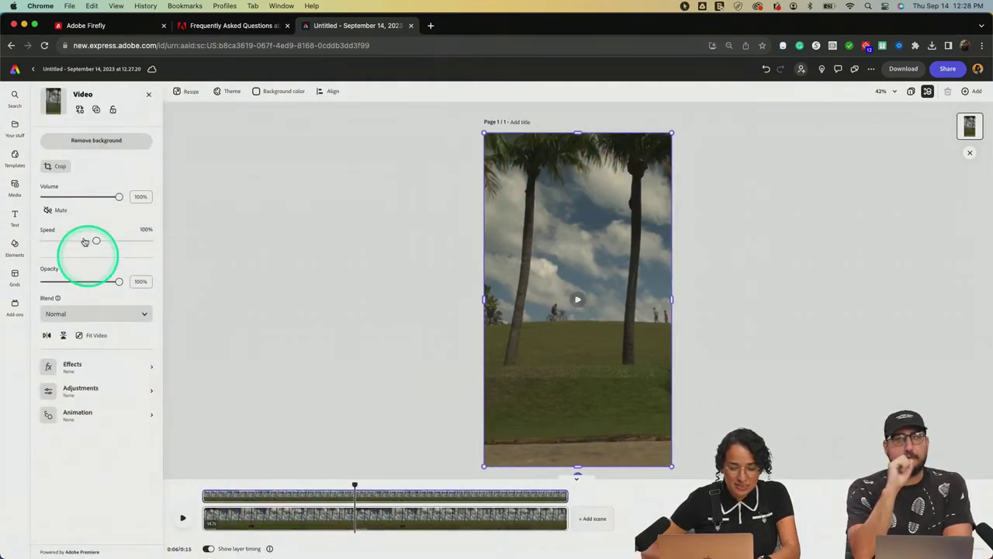
left_click(78, 367)
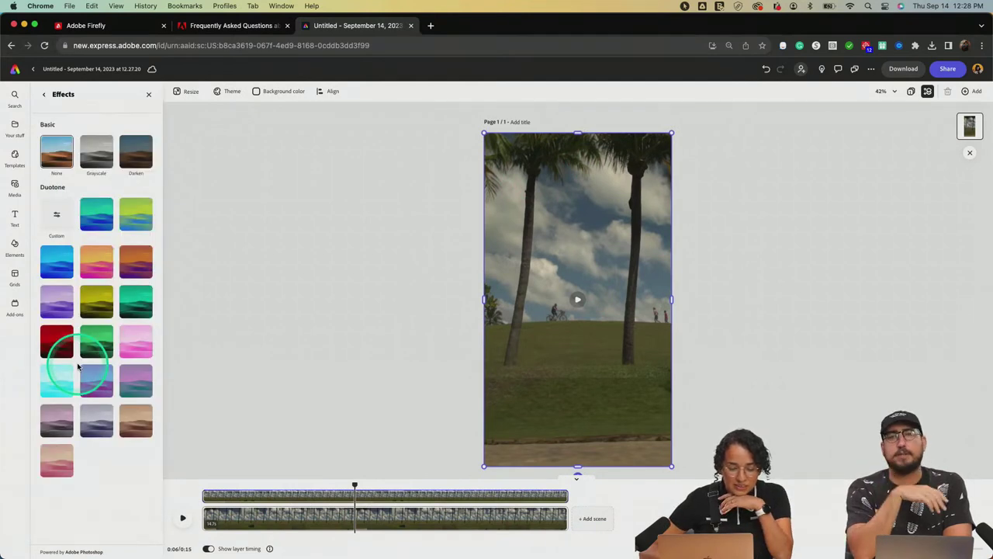
left_click(96, 150)
left_click(137, 152)
left_click(136, 214)
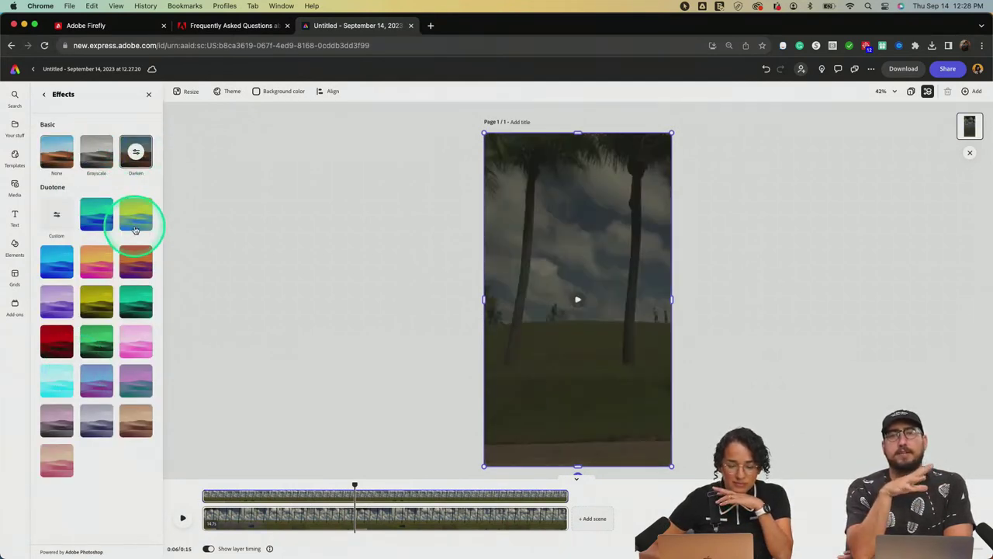
left_click(99, 220)
left_click(97, 260)
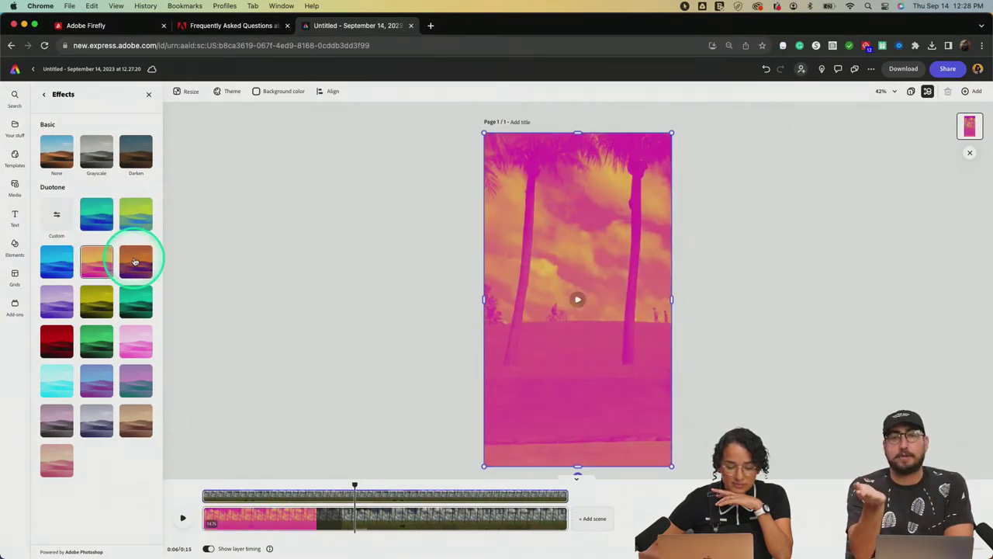
left_click(136, 260)
- Look at the custom duotone colour options, set the video's effect to None and return to the video settings
left_click(56, 217)
left_click(133, 200)
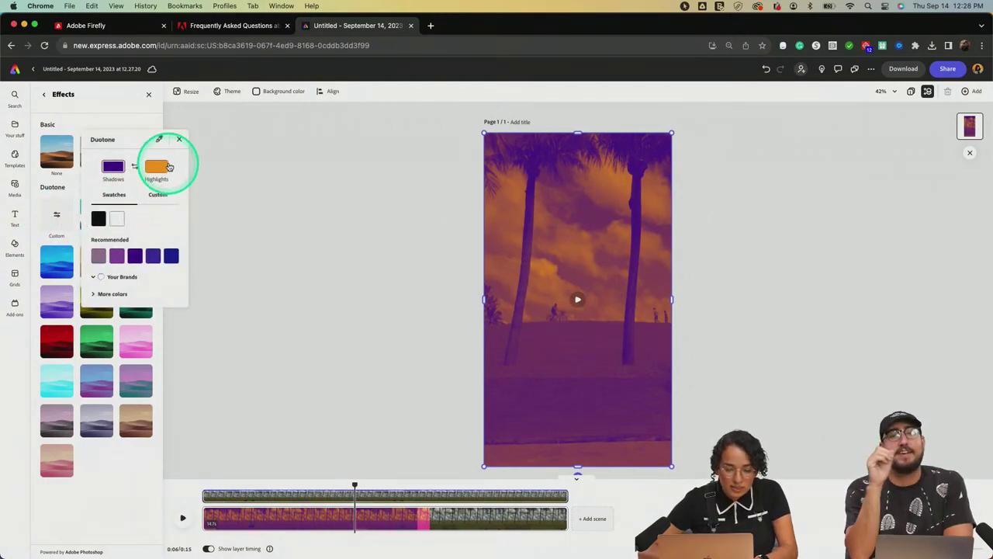
left_click(129, 116)
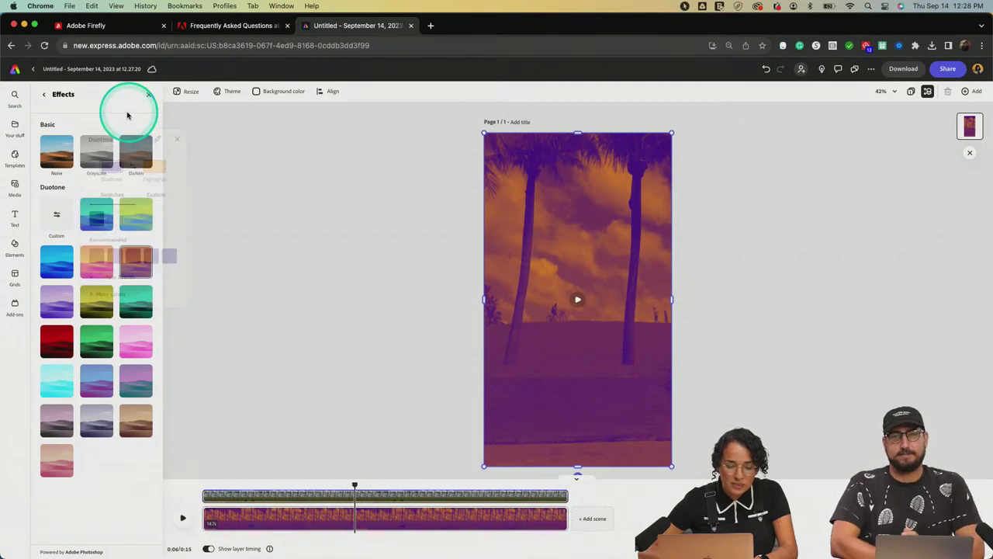
left_click(61, 150)
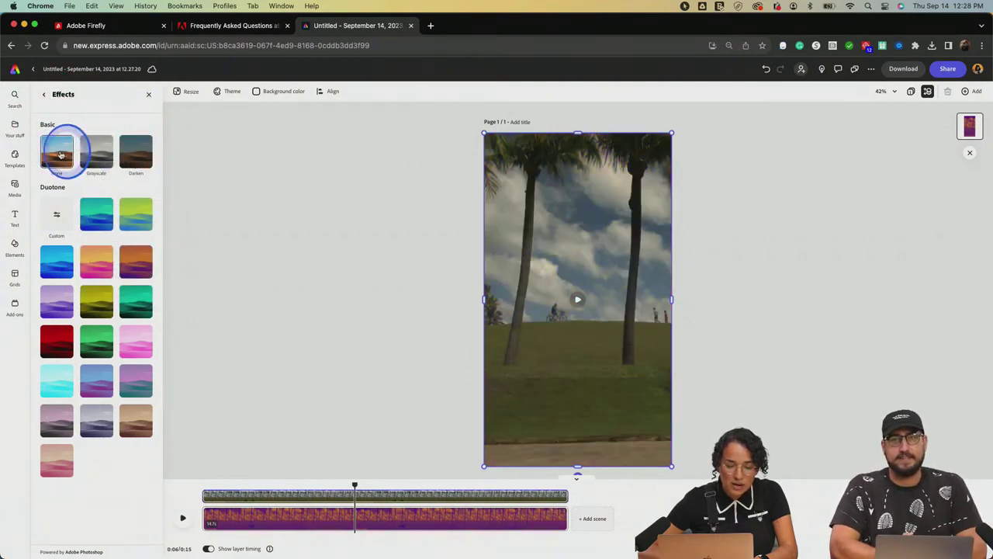
left_click(45, 94)
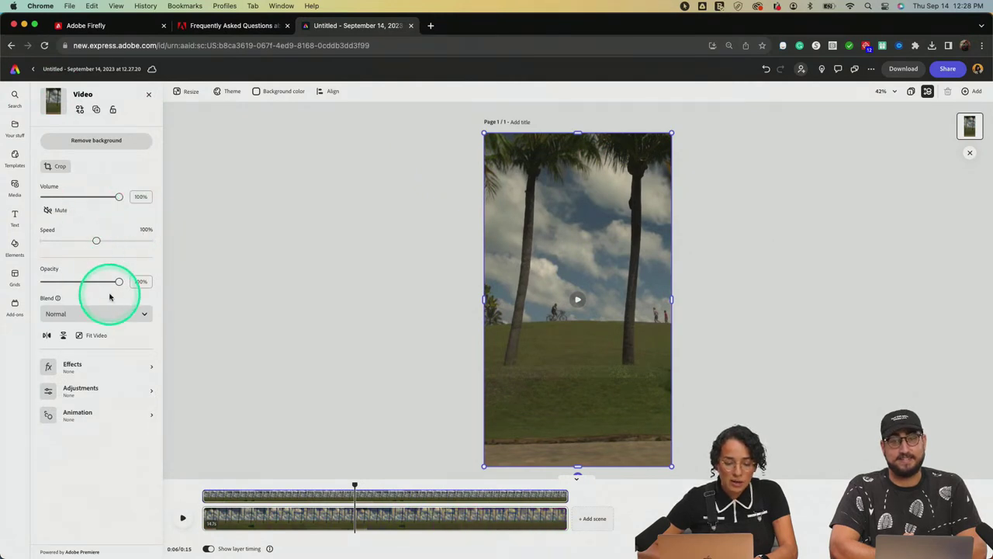
- Apply the orange and purple duotone to the video and change its highlights colour to the recommended red-orange
left_click(85, 369)
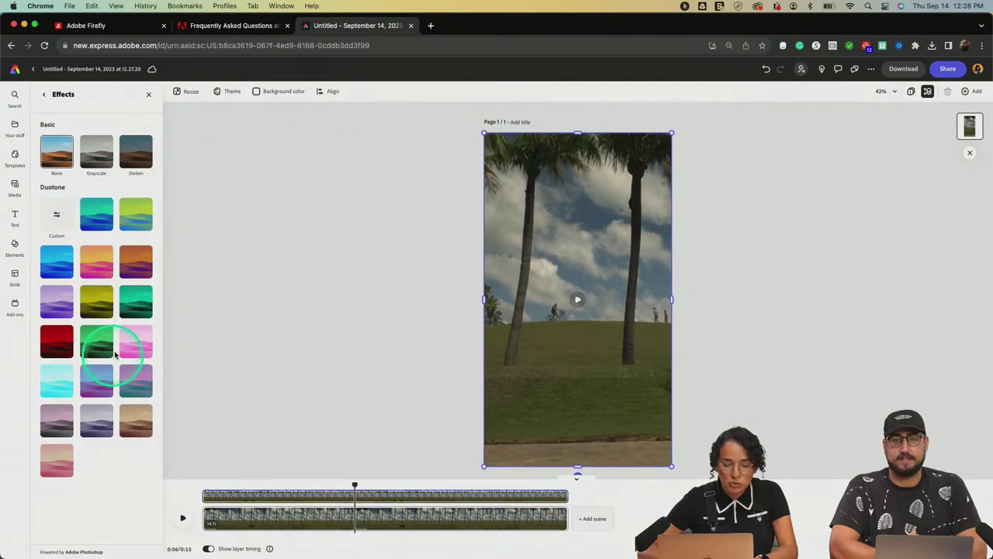
left_click(137, 260)
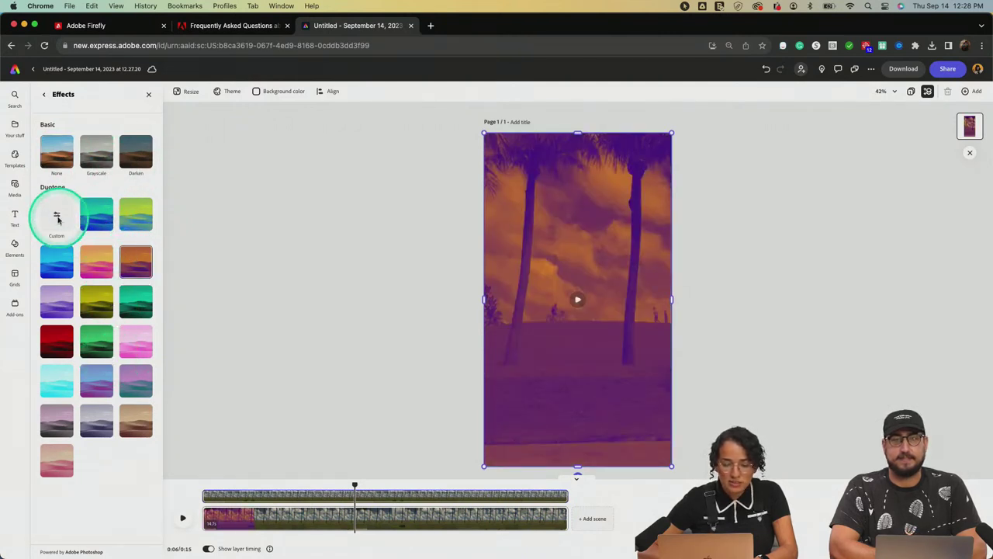
left_click(57, 217)
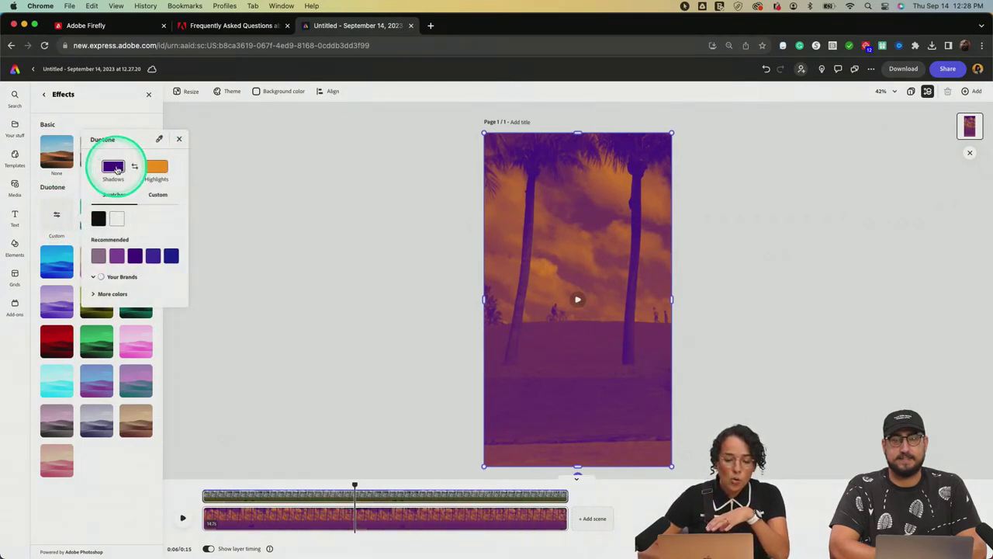
left_click(162, 167)
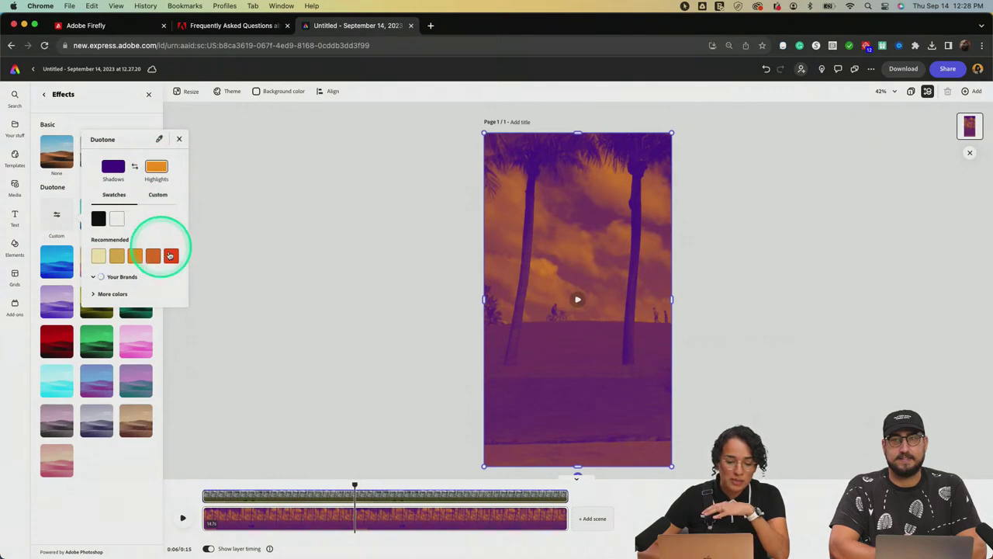
left_click(170, 256)
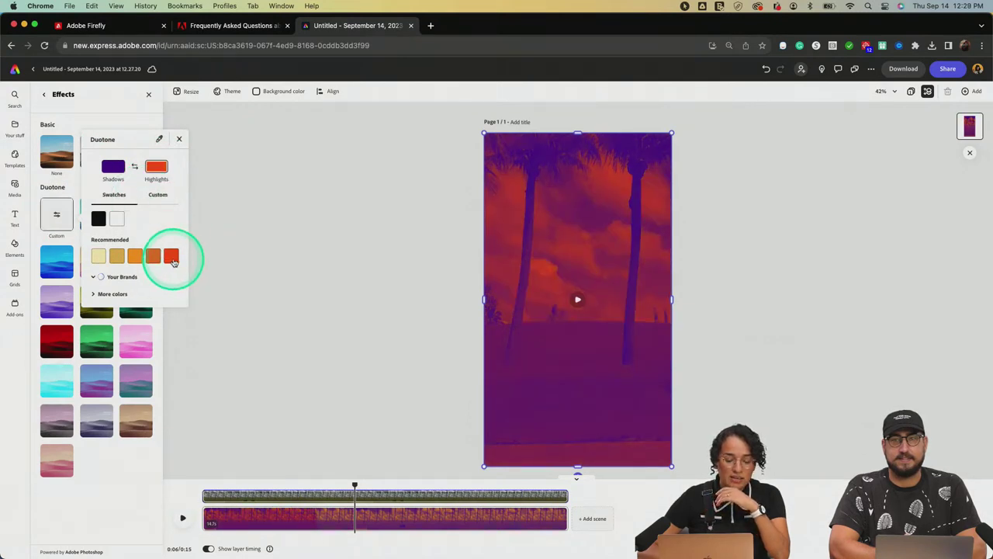
- Set the duotone's shadows colour to black and close the colour options
left_click(115, 167)
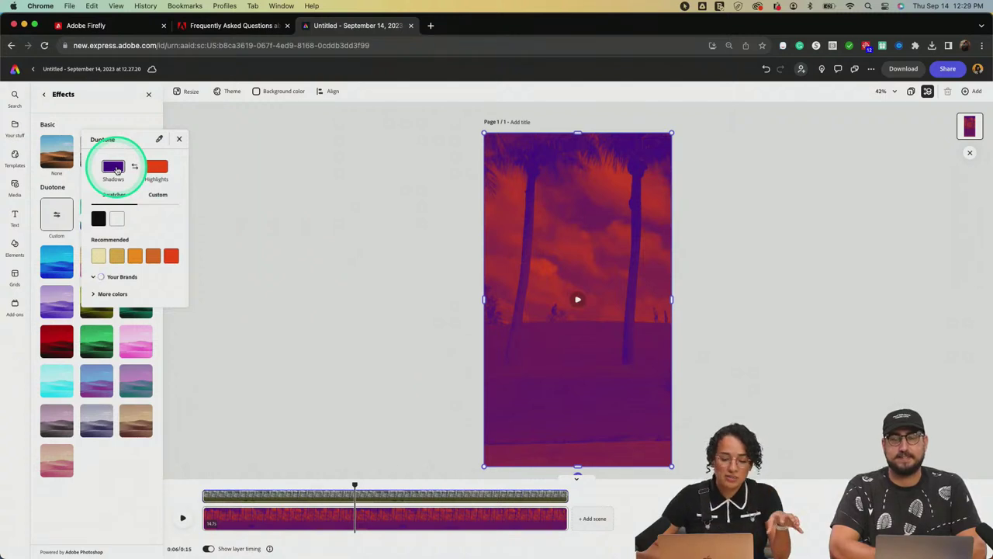
left_click(109, 220)
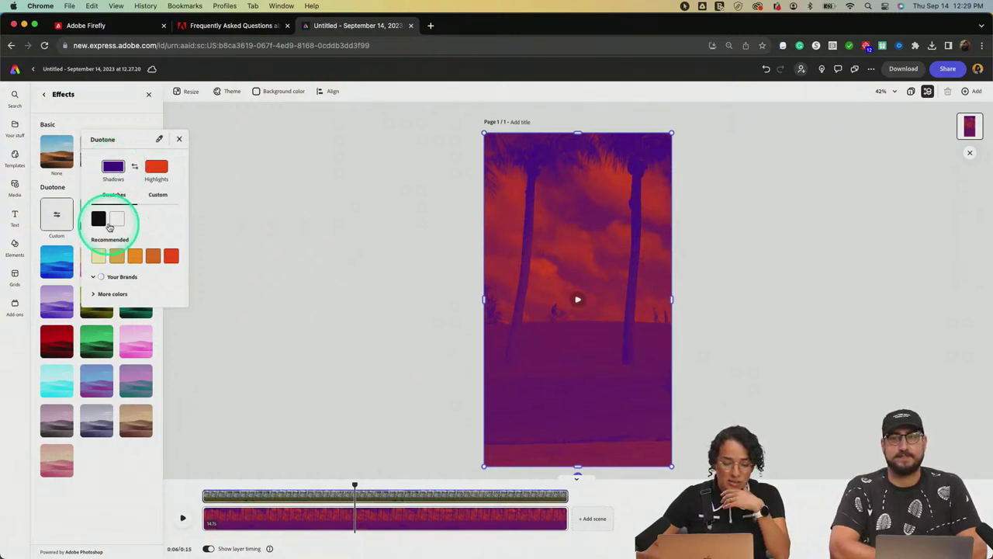
left_click(101, 220)
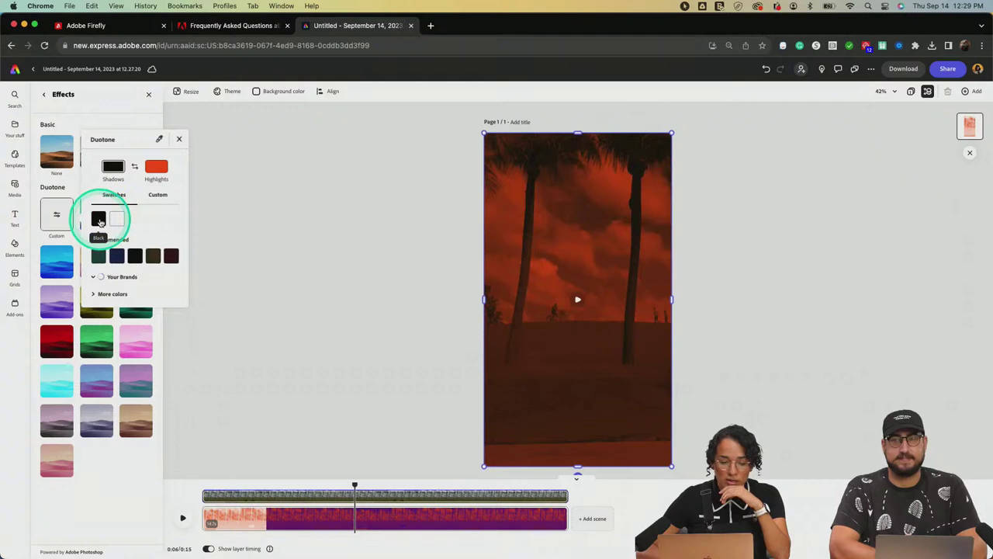
left_click(121, 120)
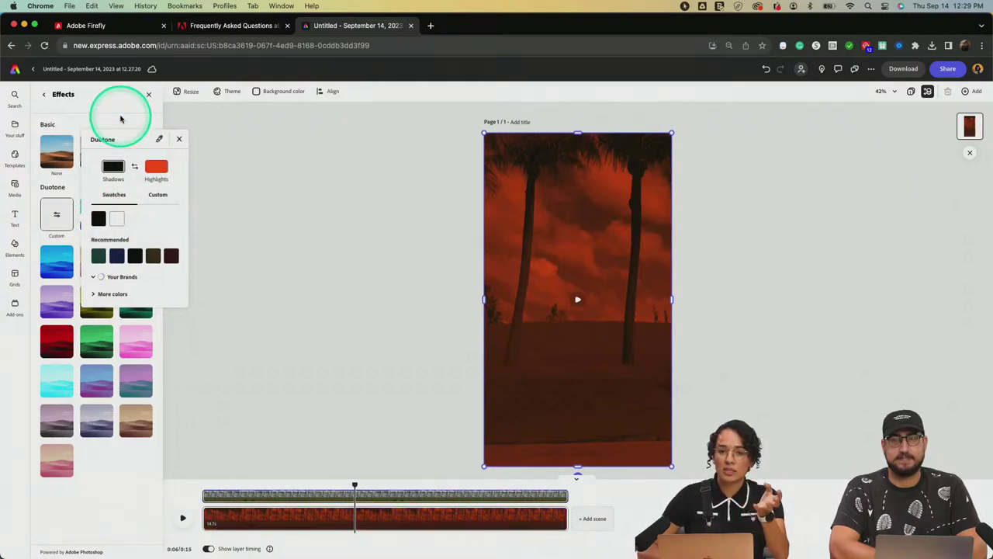
left_click(121, 119)
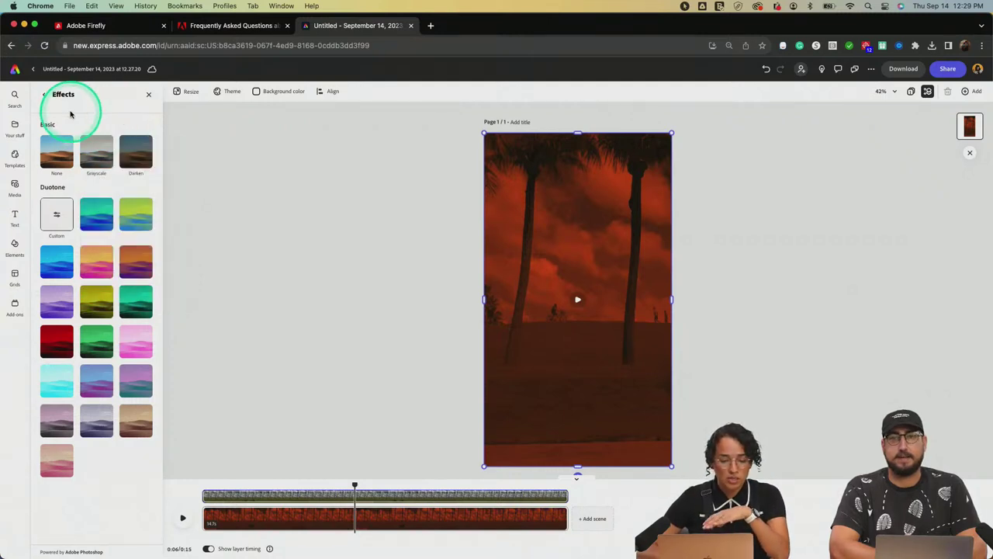
- Set the effect to None, reapply the custom black and red duotone and view its custom colour picker
left_click(62, 151)
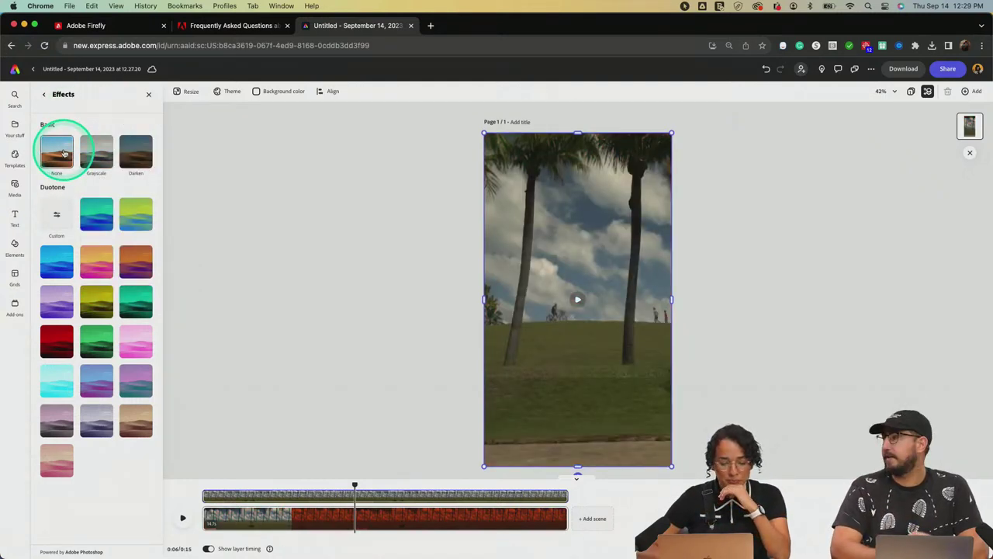
left_click(55, 213)
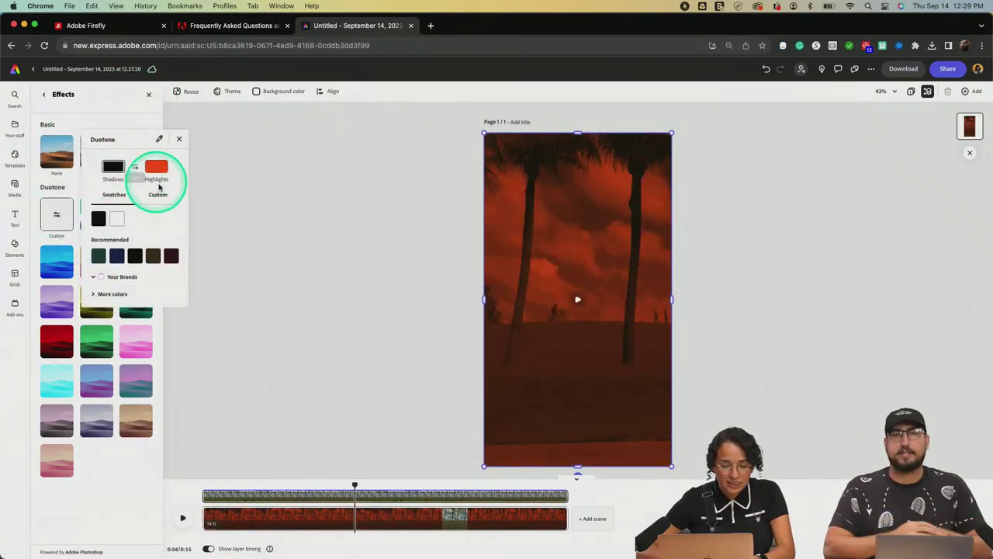
left_click(157, 194)
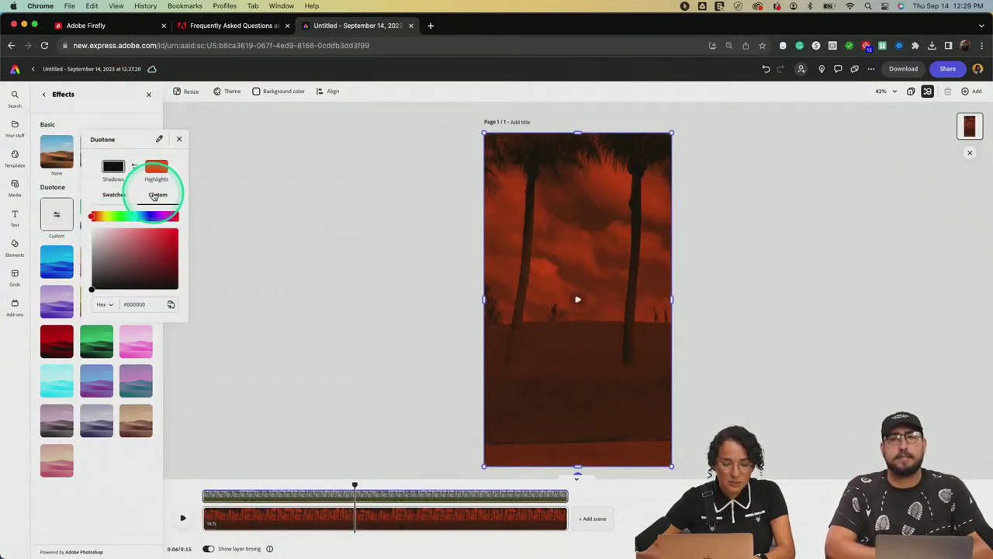
left_click(180, 137)
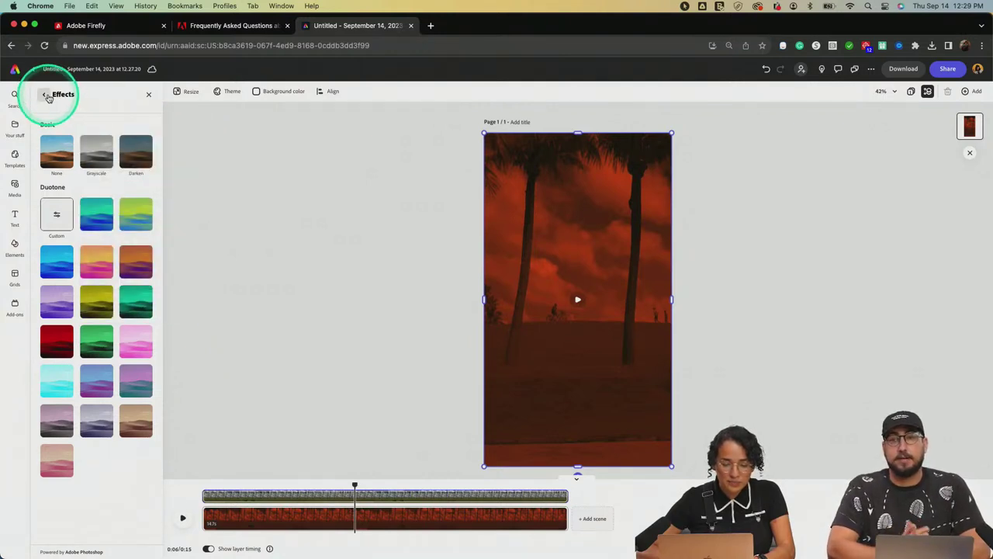
- Revert the video to no effect and return to its main settings
left_click(136, 261)
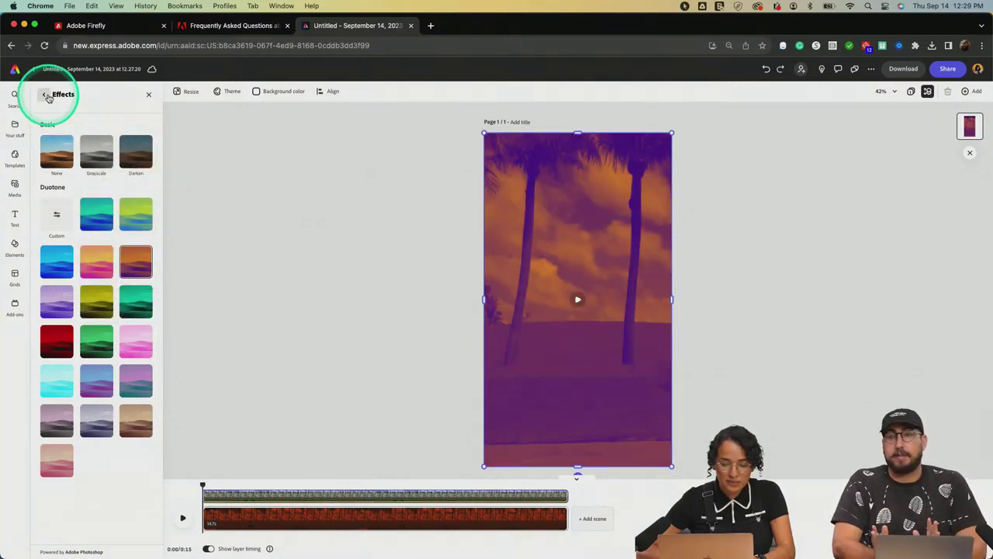
left_click(48, 97)
left_click(47, 97)
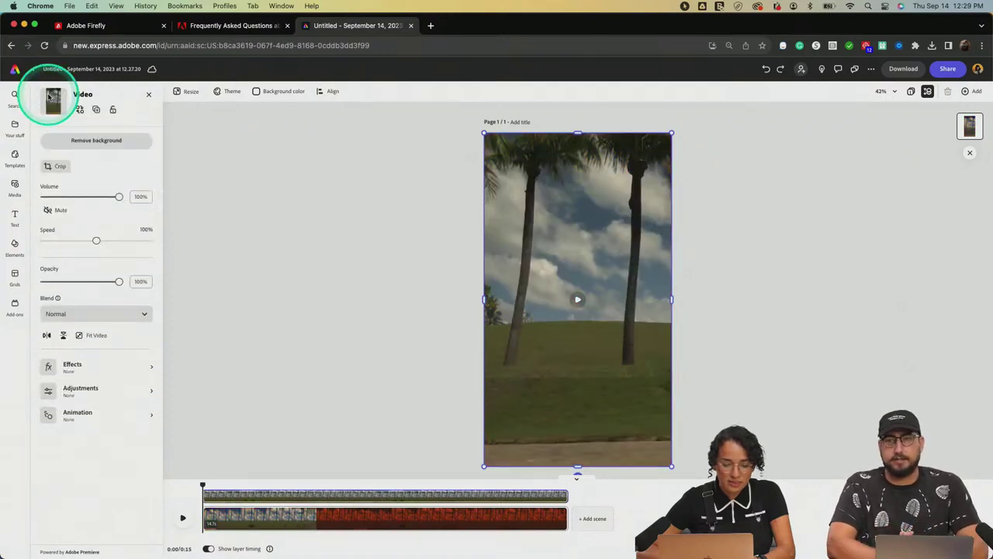
- Adjust the video's light with contrast -5, brightness -3, highlights 31 and shadows -23
left_click(98, 391)
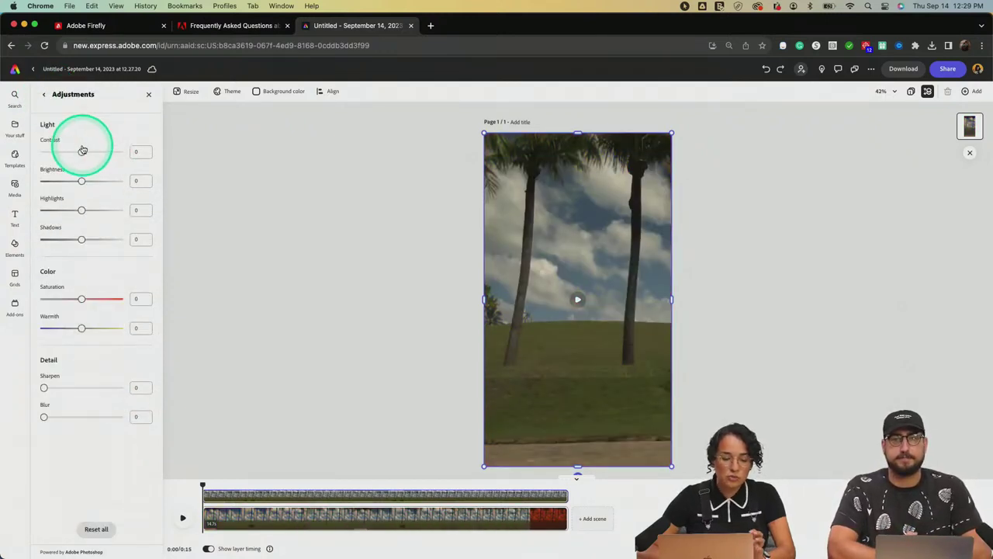
left_click_drag(83, 151, 80, 182)
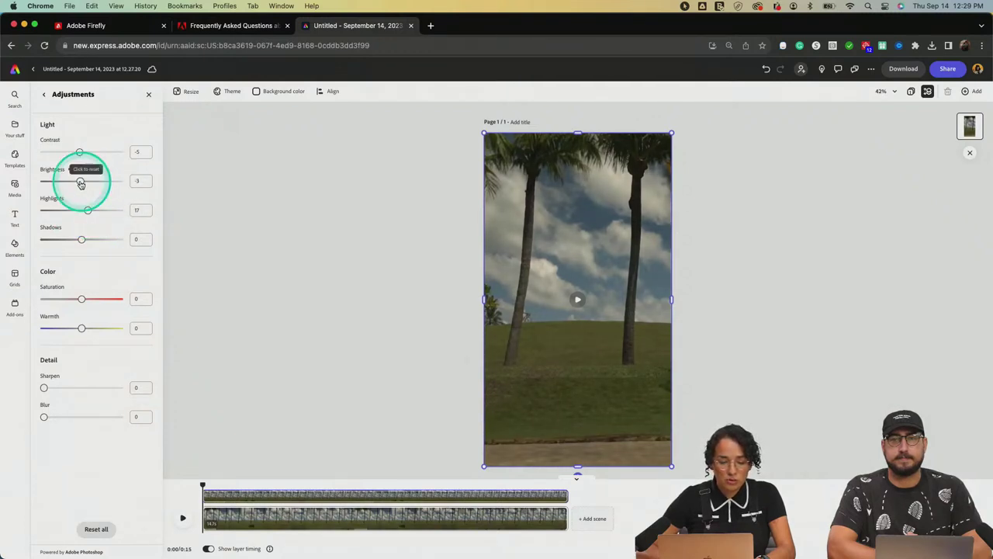
left_click_drag(80, 239, 93, 210)
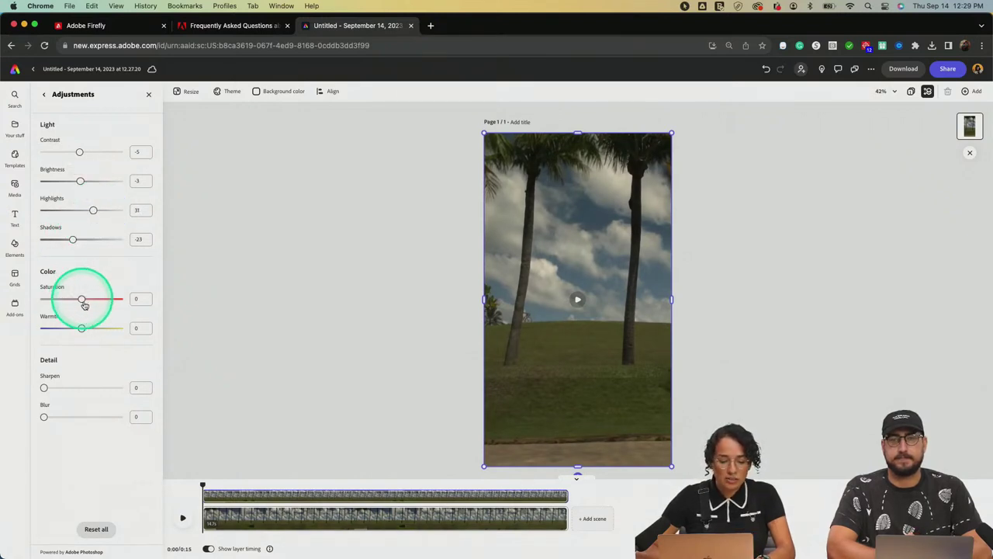
- Set the video's saturation to 24 and warmth to 12
mouse_move(81, 299)
left_mouse_down()
mouse_move(99, 300)
mouse_move(90, 304)
left_mouse_up()
left_click_drag(81, 327, 87, 333)
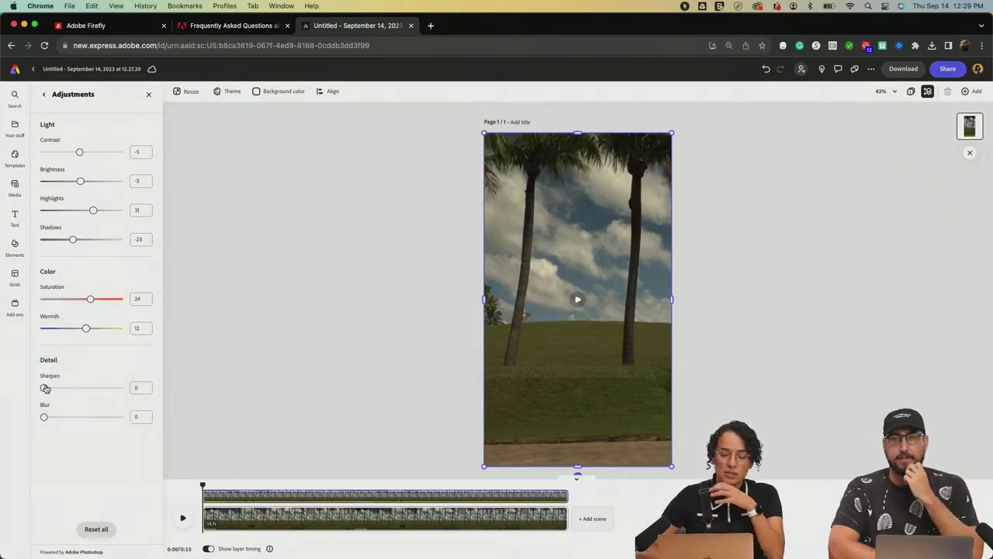
- Try a blur of 43 on the video, return the blur to 0 and close the adjustments
left_click(45, 388)
left_click_drag(45, 388, 71, 418)
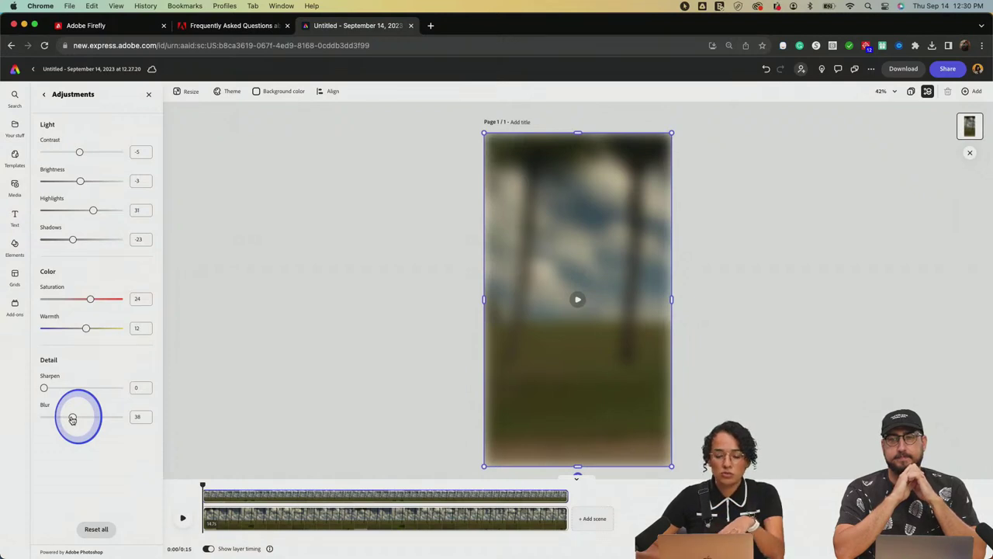
left_click_drag(72, 419, 75, 419)
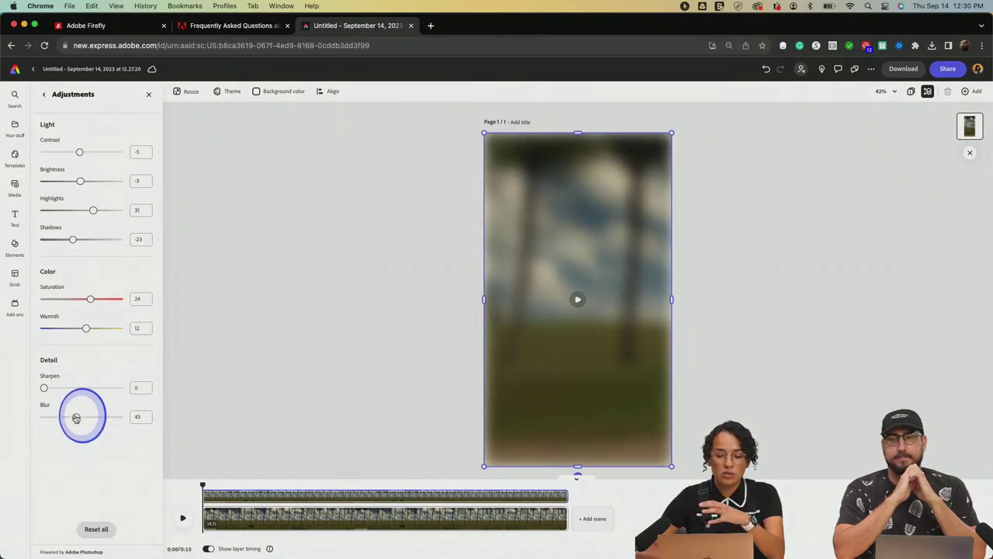
left_click_drag(76, 418, 36, 420)
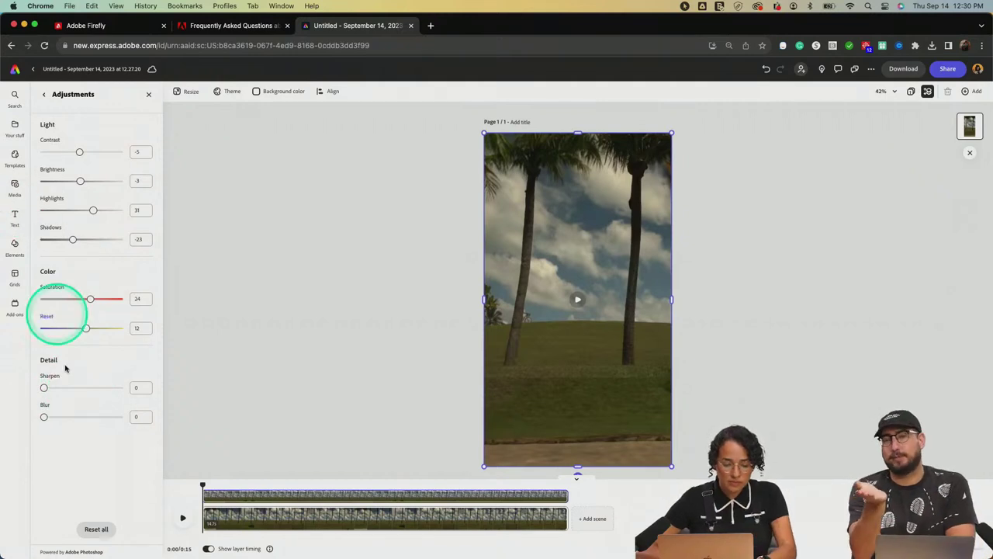
left_click(148, 95)
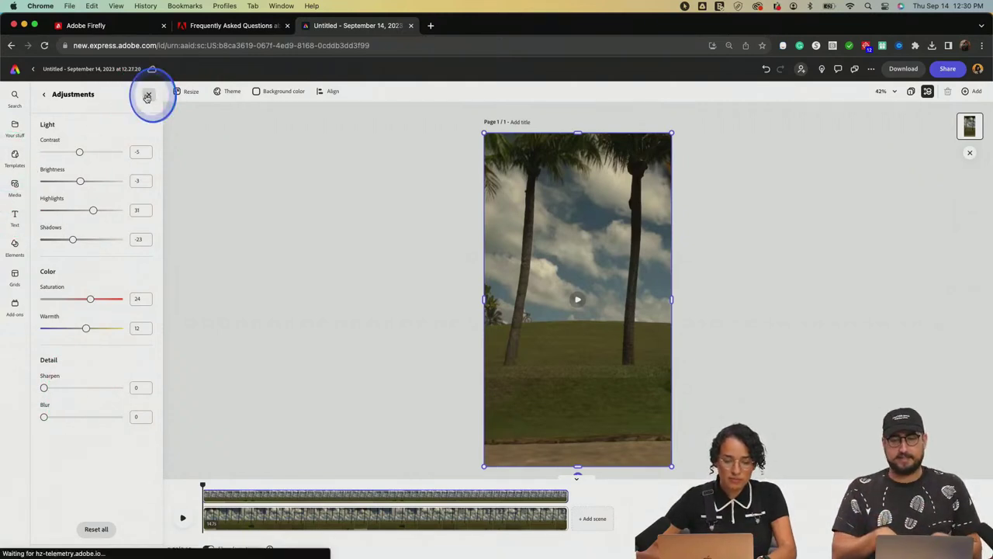
- Open the text effects gallery and browse its sample letter styles
left_click(14, 215)
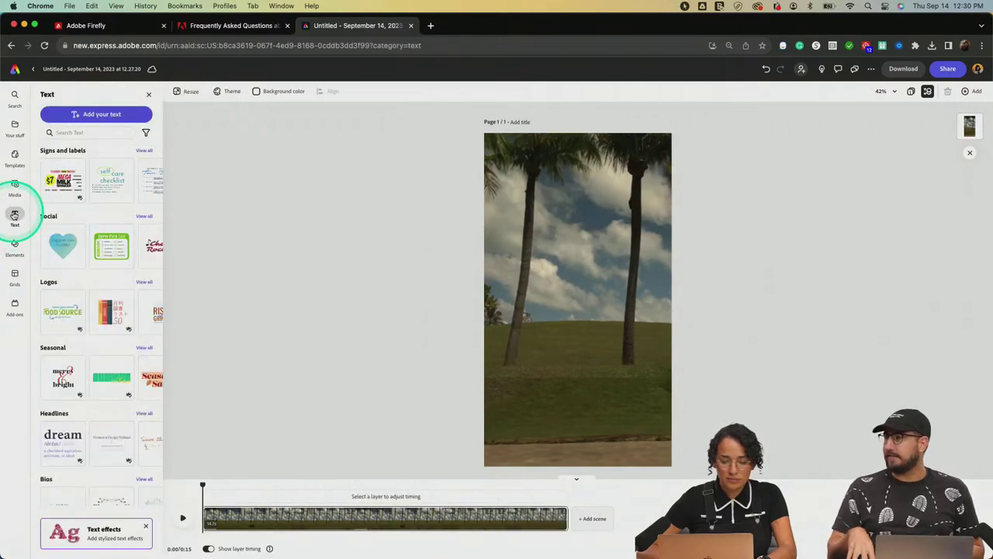
left_click(102, 534)
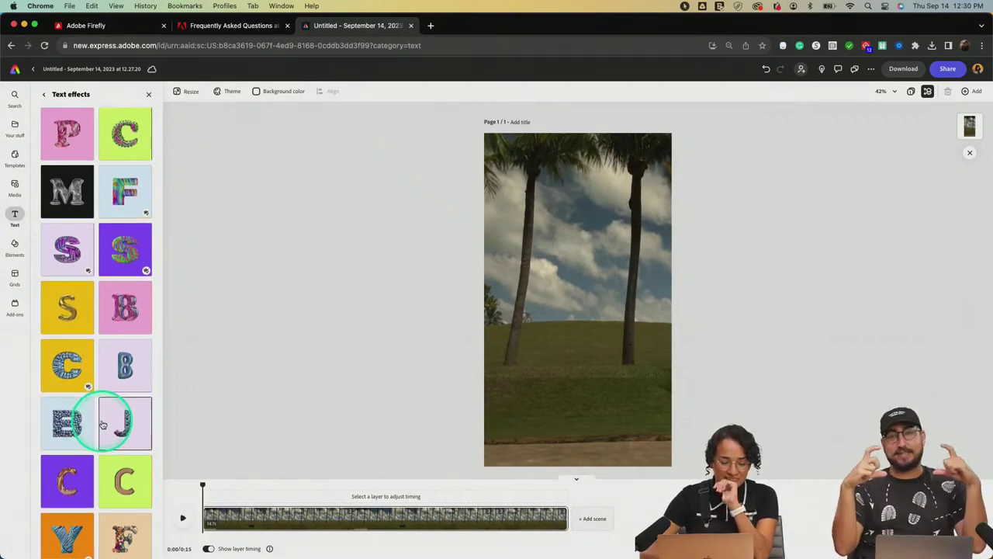
scroll(100, 419, "down", 2)
scroll(108, 313, "up", 2)
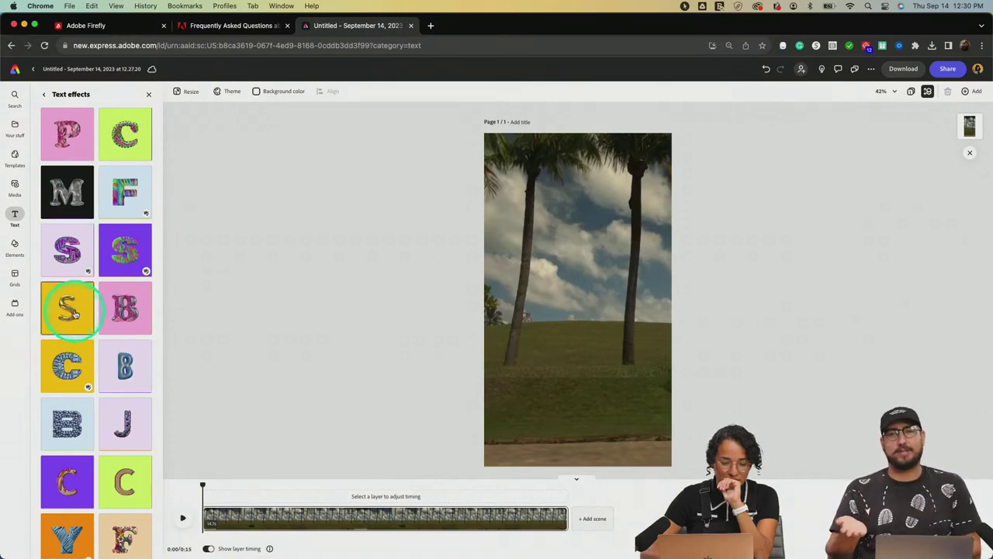
- Add the yellow gold metallic "Shiny" text effect sample to the page and delete it
scroll(76, 313, "down", 1)
left_click(74, 310)
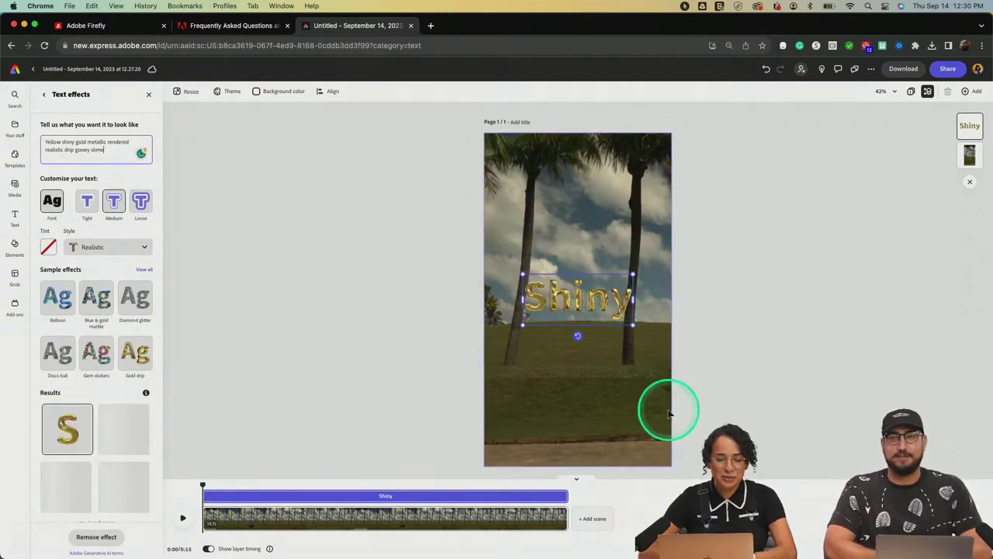
left_click(598, 292)
left_click(601, 292)
key("Delete")
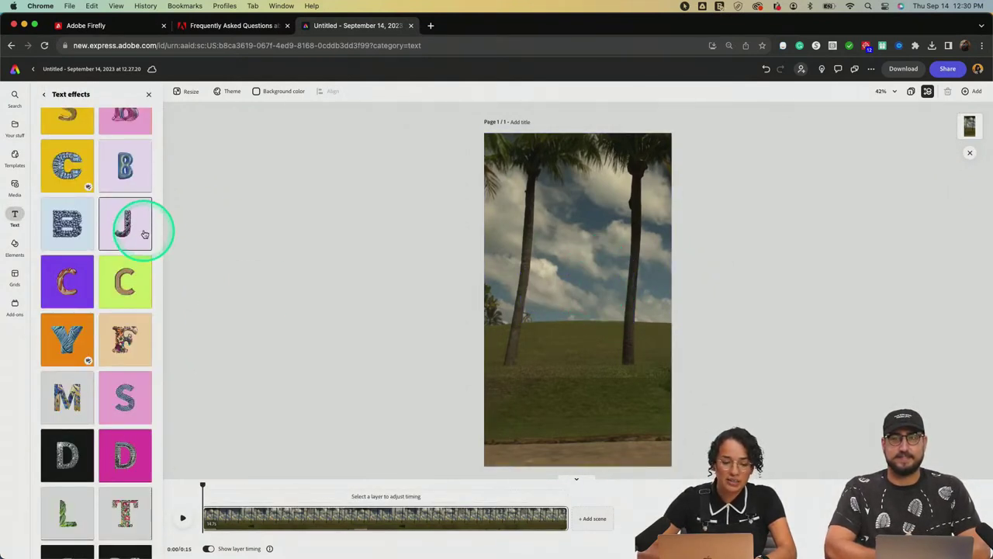
- Find the floral hand embroidery text effect sample and add its "Thread" text to the page
scroll(118, 192, "up", 5)
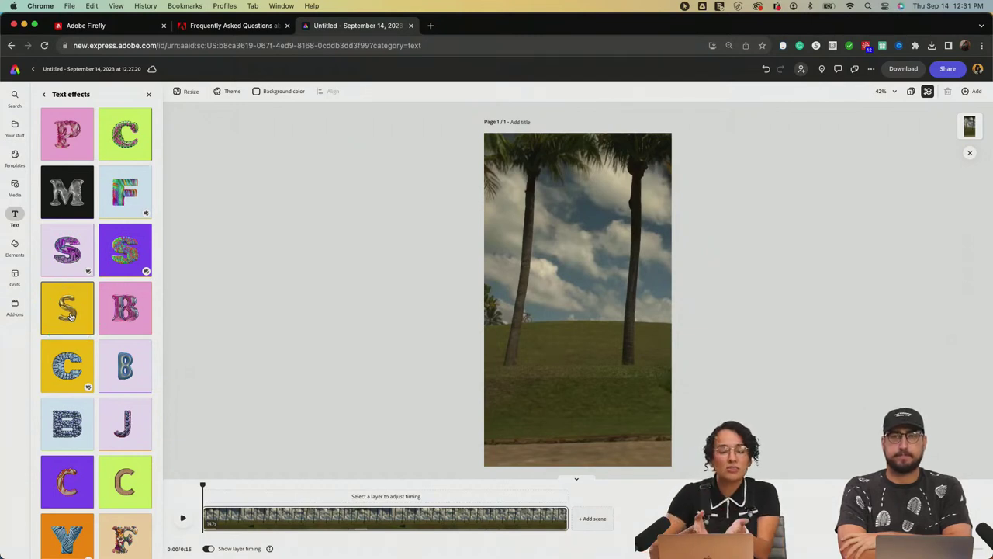
left_click(43, 264)
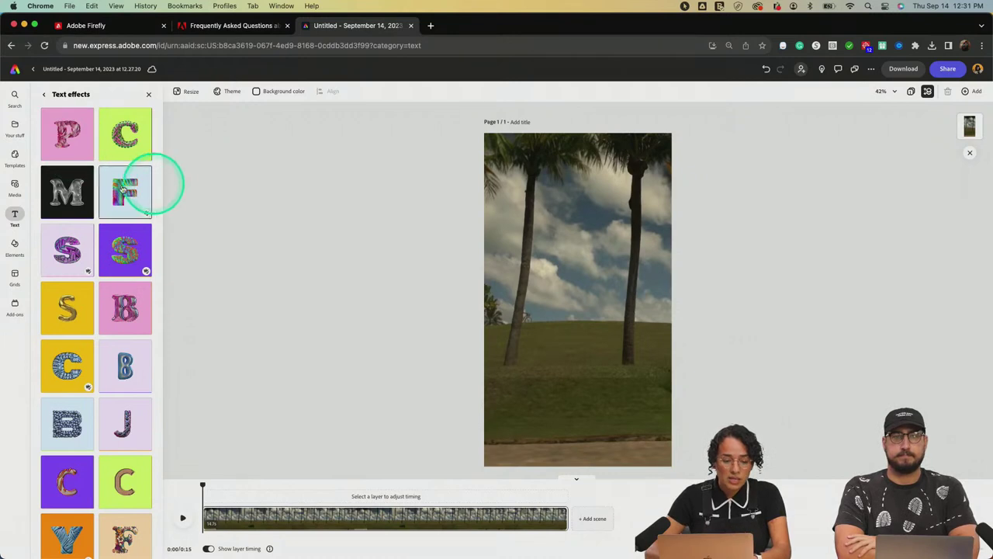
scroll(77, 305, "down", 2)
scroll(77, 305, "down", 5)
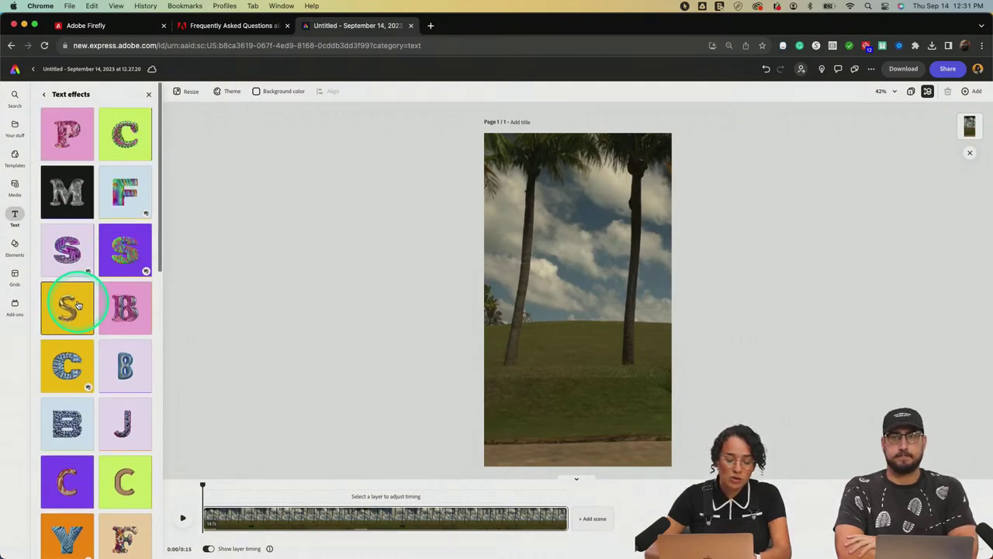
scroll(77, 305, "up", 1)
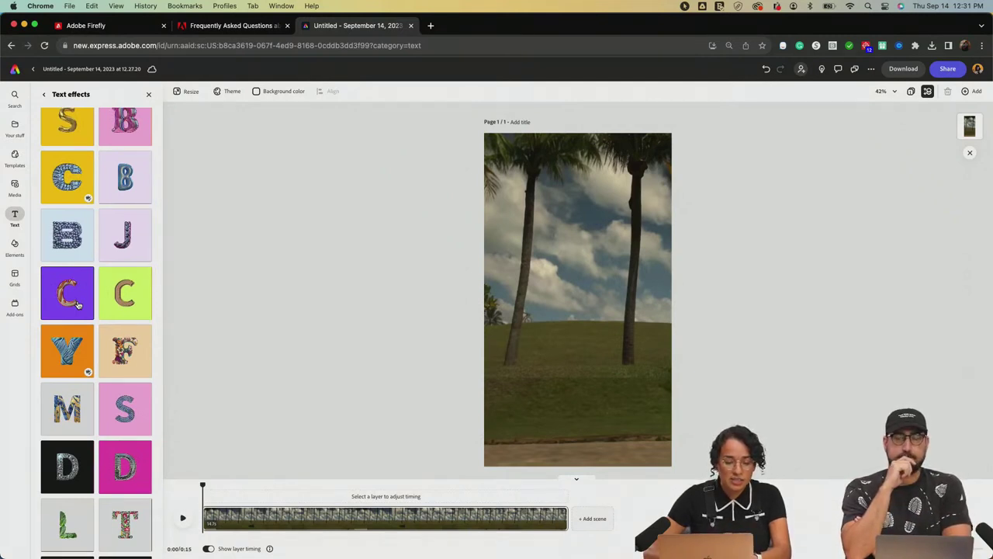
scroll(78, 305, "down", 2)
scroll(78, 305, "down", 2)
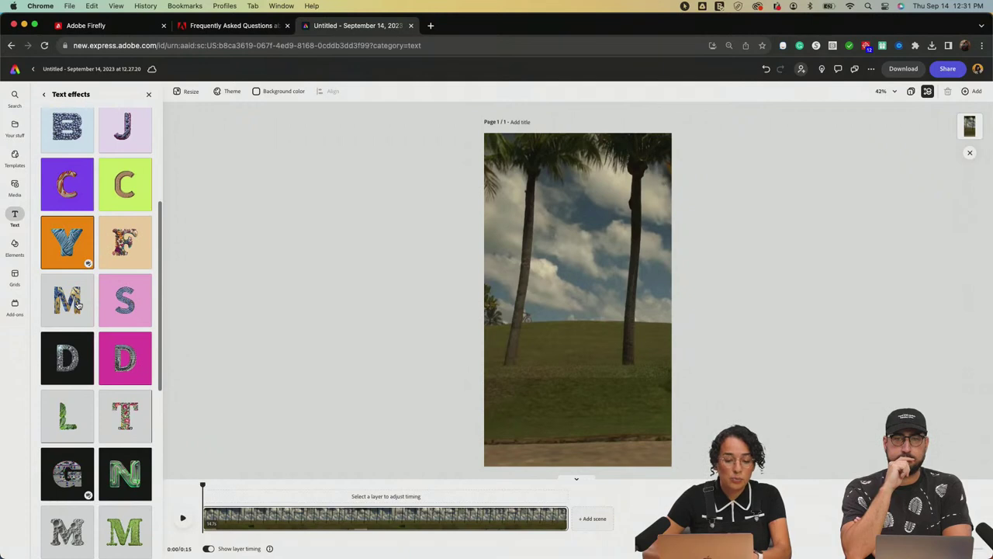
scroll(78, 304, "down", 3)
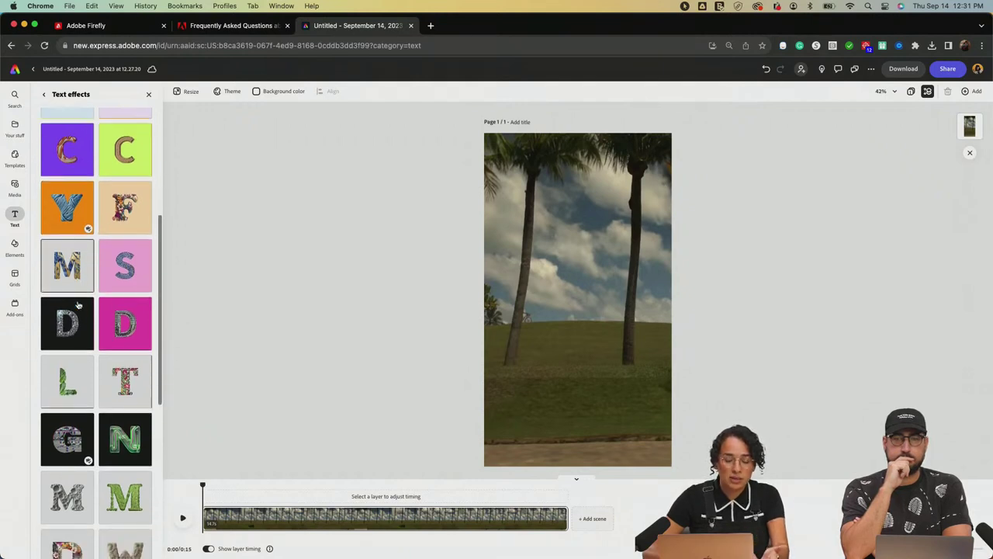
left_click(125, 323)
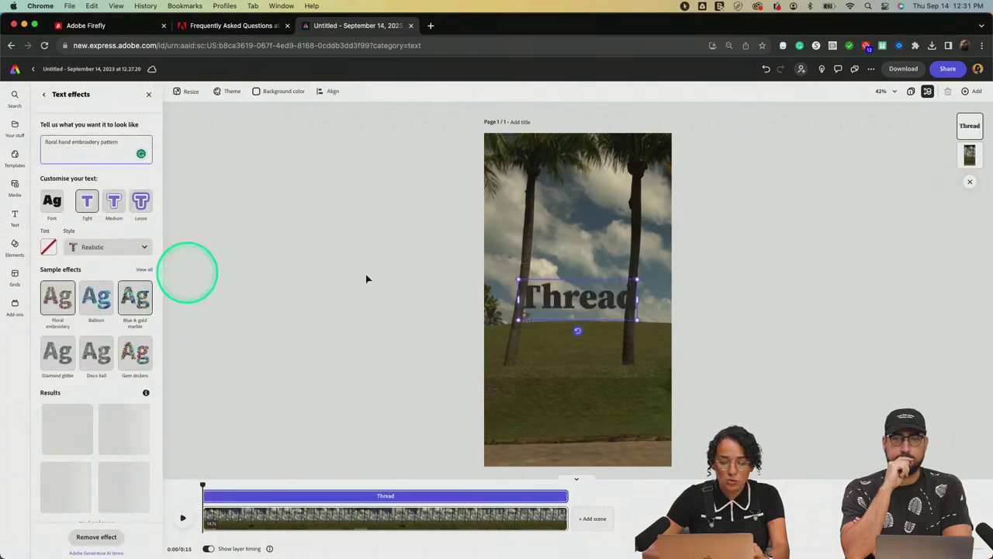
- Replace the word Thread with "Sunny" and enlarge the text to nearly the video's width
double_click(603, 301)
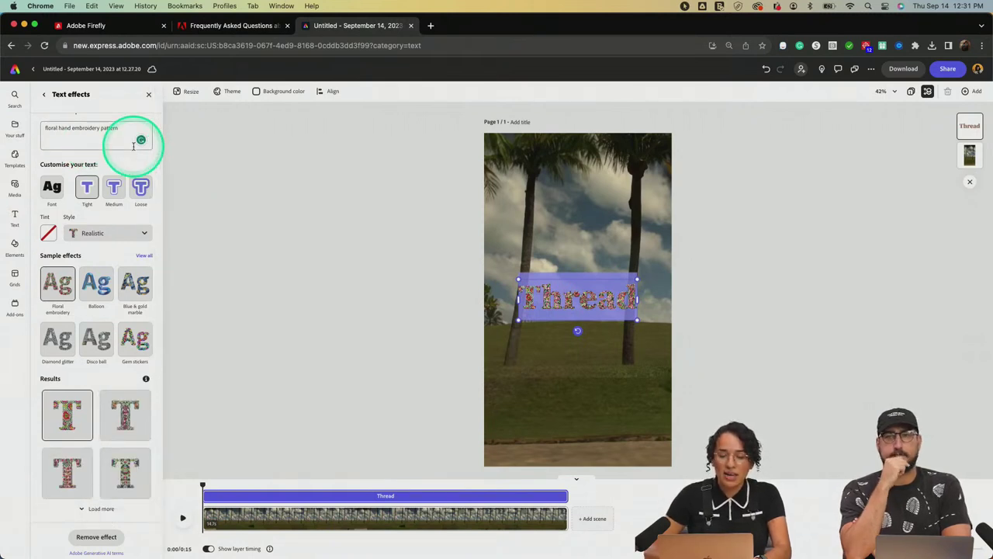
left_click_drag(543, 259, 605, 303)
double_click(605, 302)
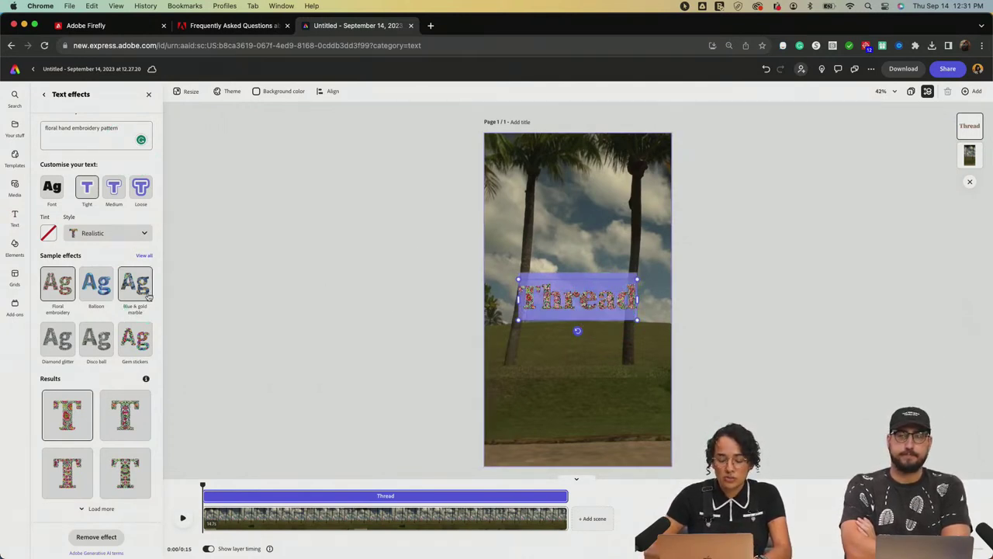
type("Sunny")
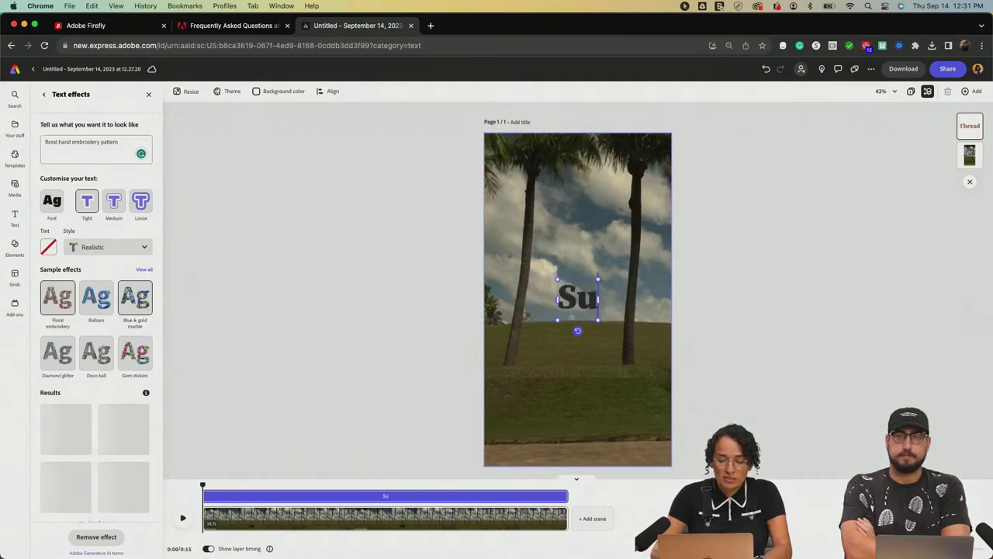
left_click(281, 101)
left_click(290, 158)
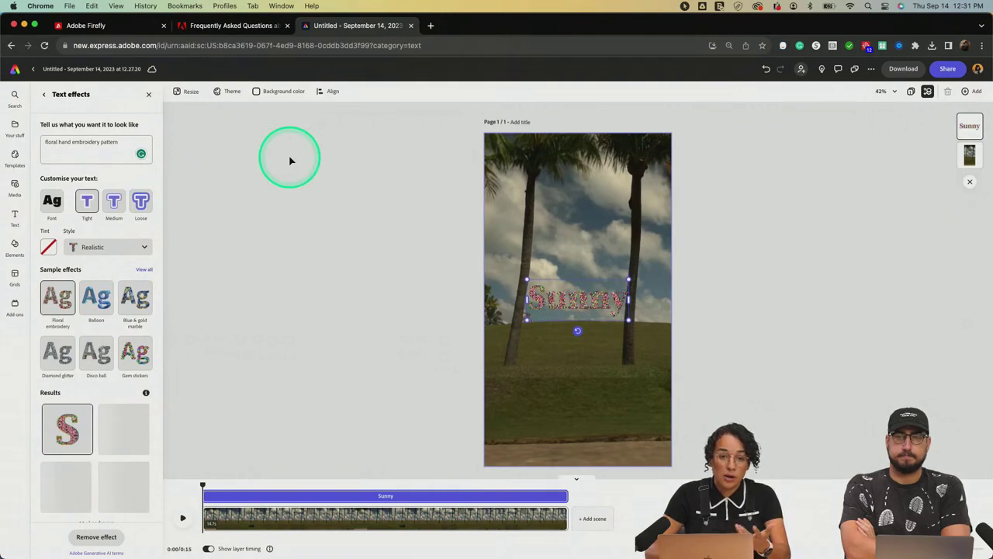
left_click(629, 279)
left_click_drag(629, 279, 656, 261)
- Change the text effect prompt to "yellow hand embroidery pattern" and generate the effect
left_click(104, 404)
left_click(55, 130)
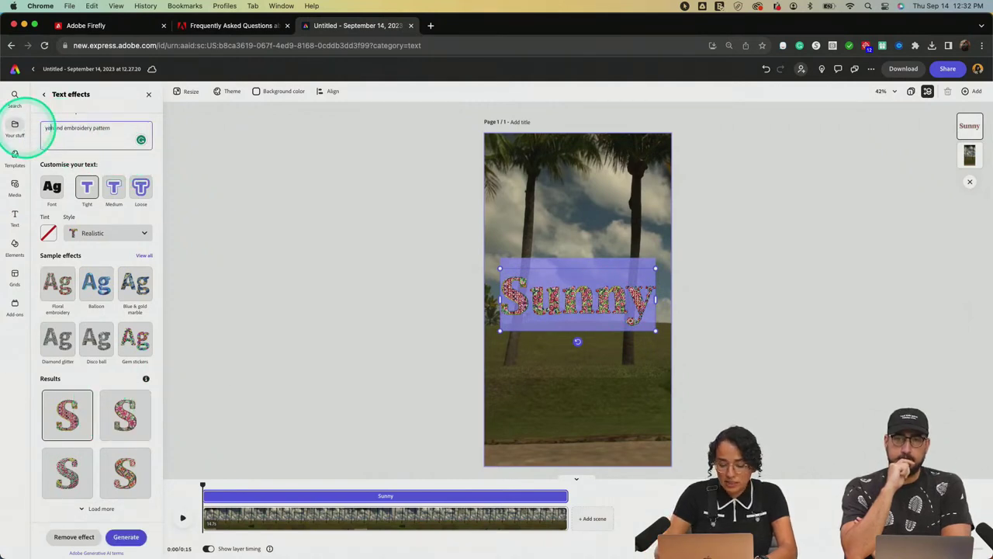
mouse_move(14, 124)
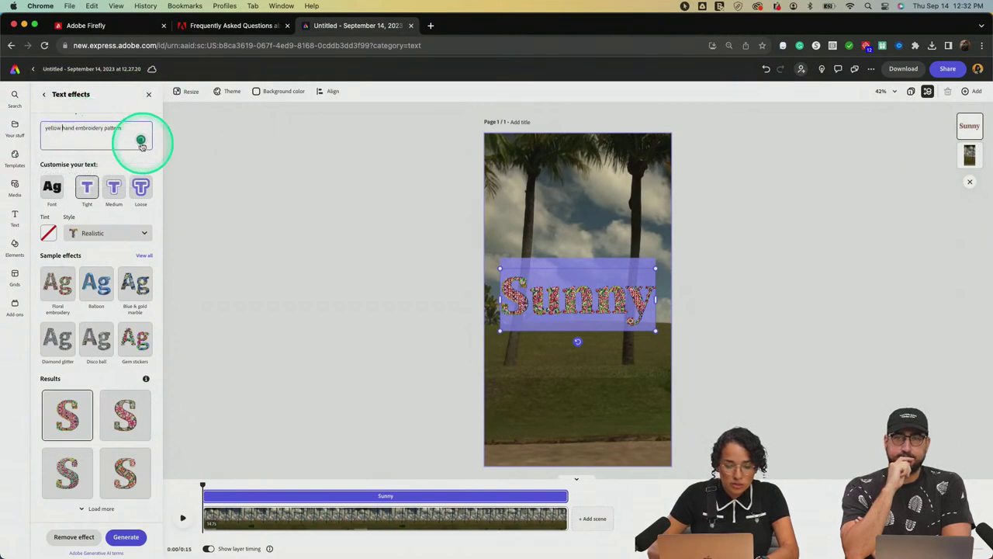
left_click(126, 536)
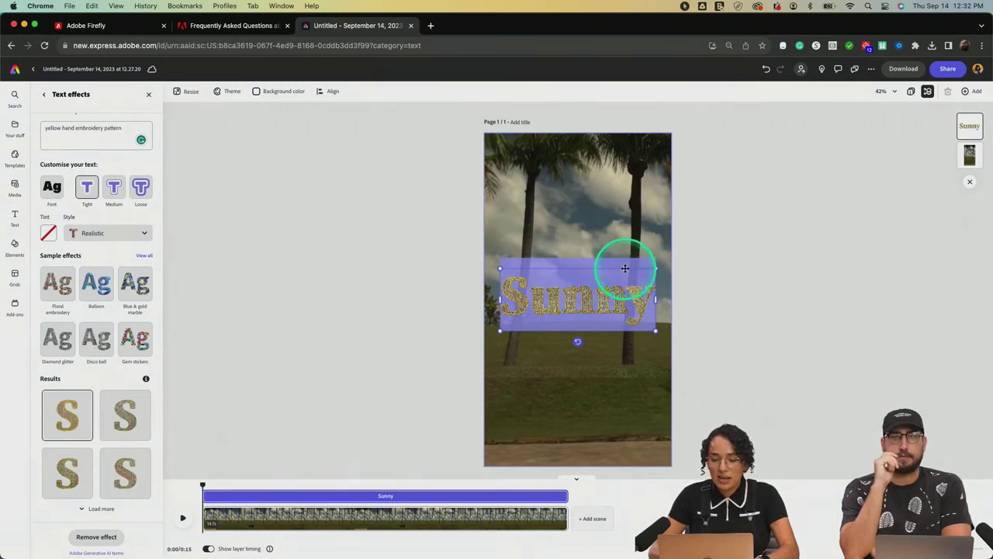
- Move the playhead to 0:09, shrink the Sunny text slightly and place it in the sky above the people on the hill
left_click_drag(625, 269, 648, 227)
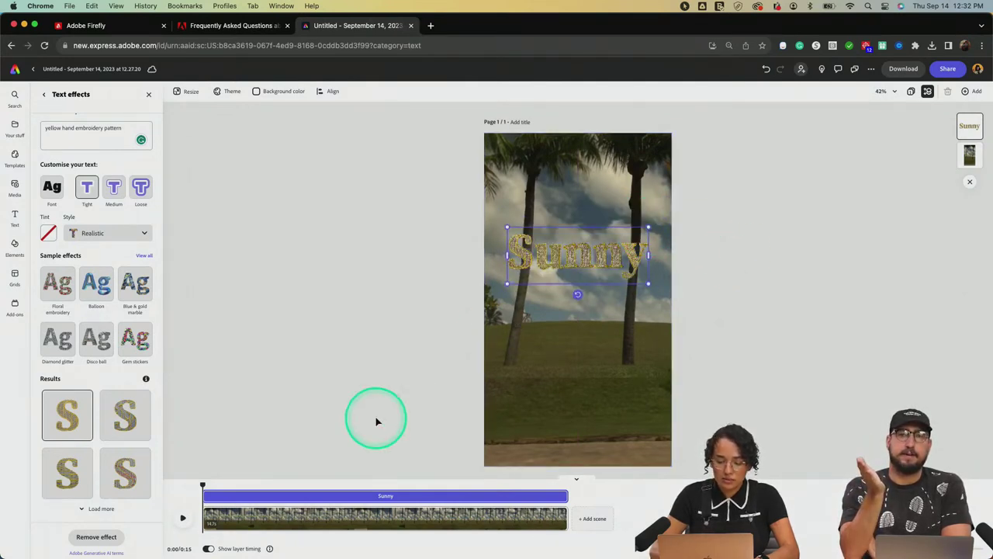
left_click_drag(204, 484, 417, 485)
left_click(602, 258)
left_click_drag(602, 259, 600, 272)
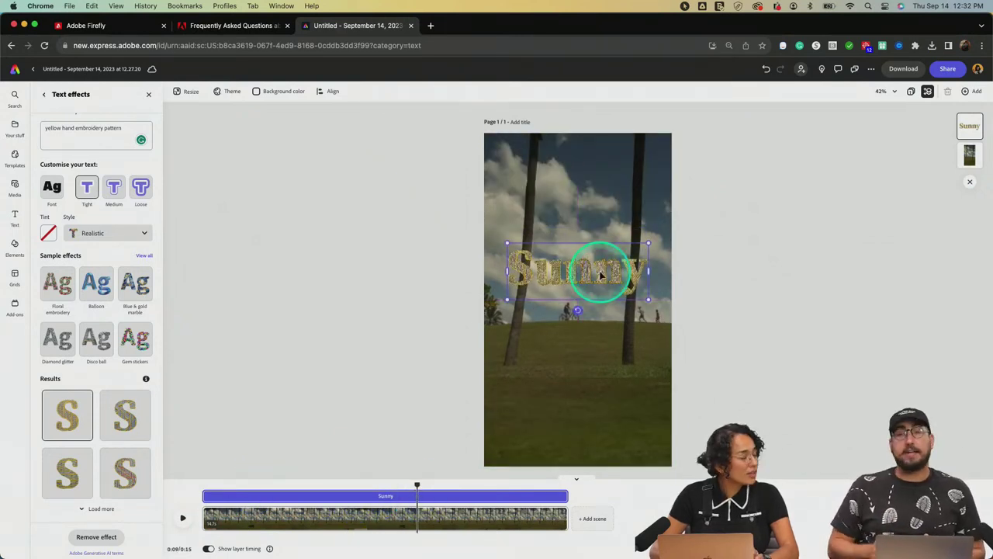
mouse_move(649, 243)
left_mouse_down()
mouse_move(656, 249)
mouse_move(645, 247)
left_mouse_up()
- Replace the ending of Sunny so that the text reads "Sunshine"
left_click(596, 275)
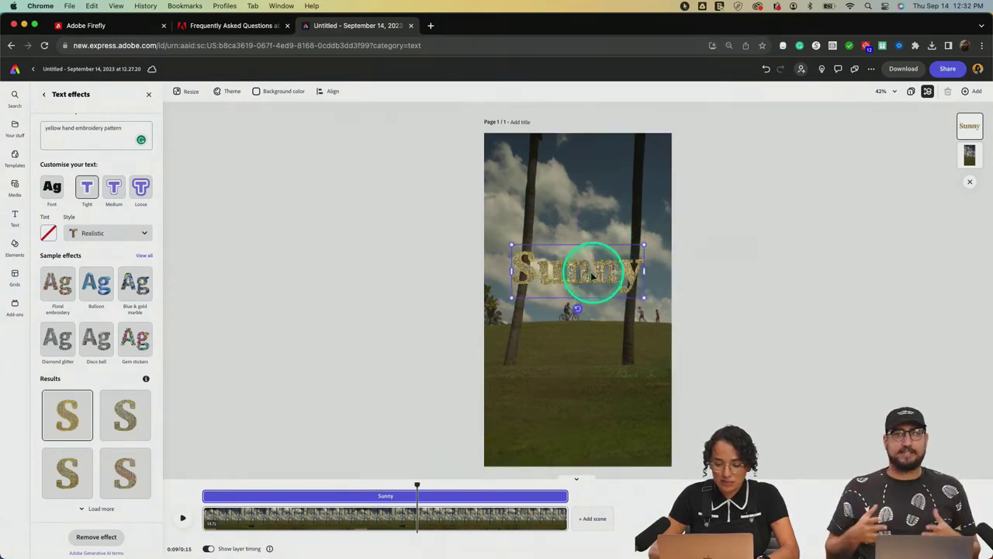
left_click_drag(621, 274, 629, 273)
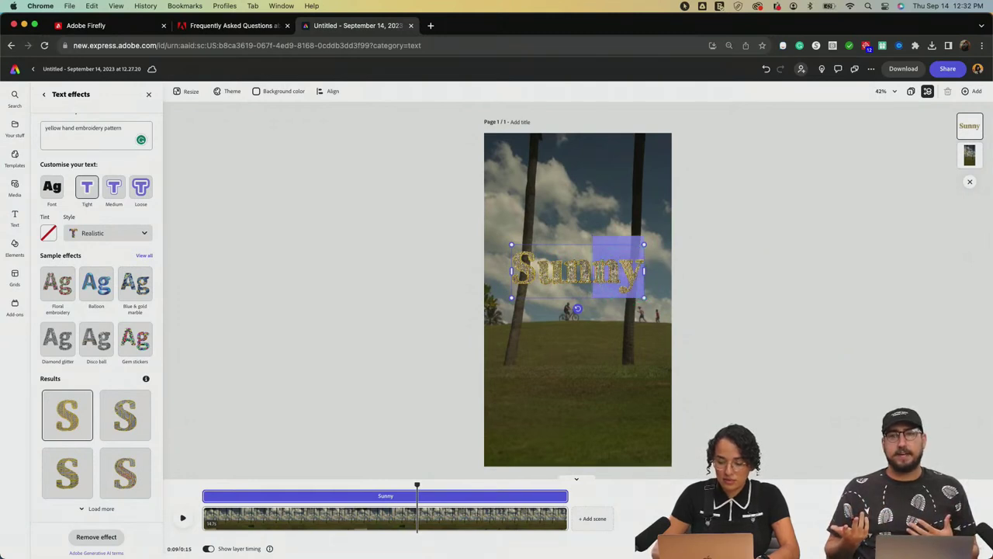
type("u")
key("BackSpace")
key("BackSpace")
type("s")
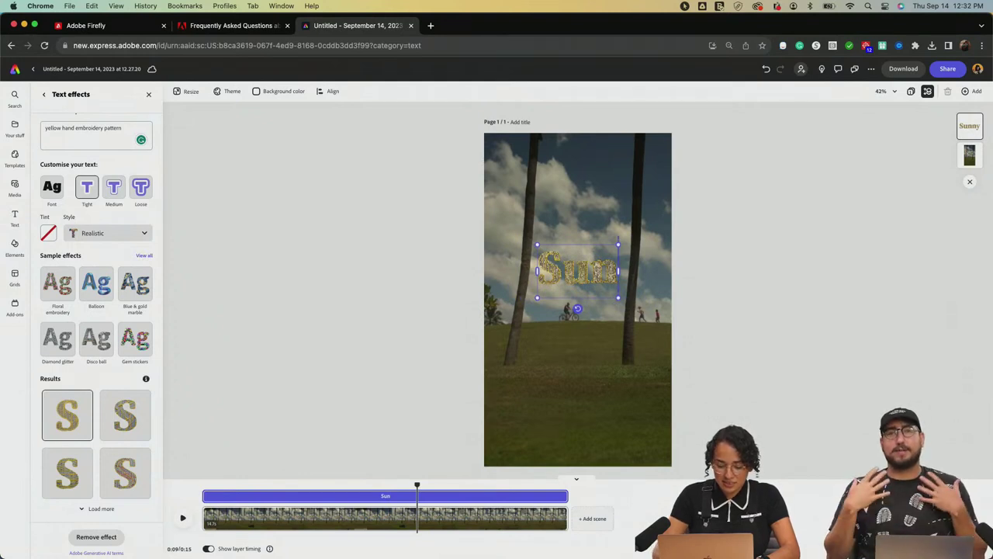
type("shine")
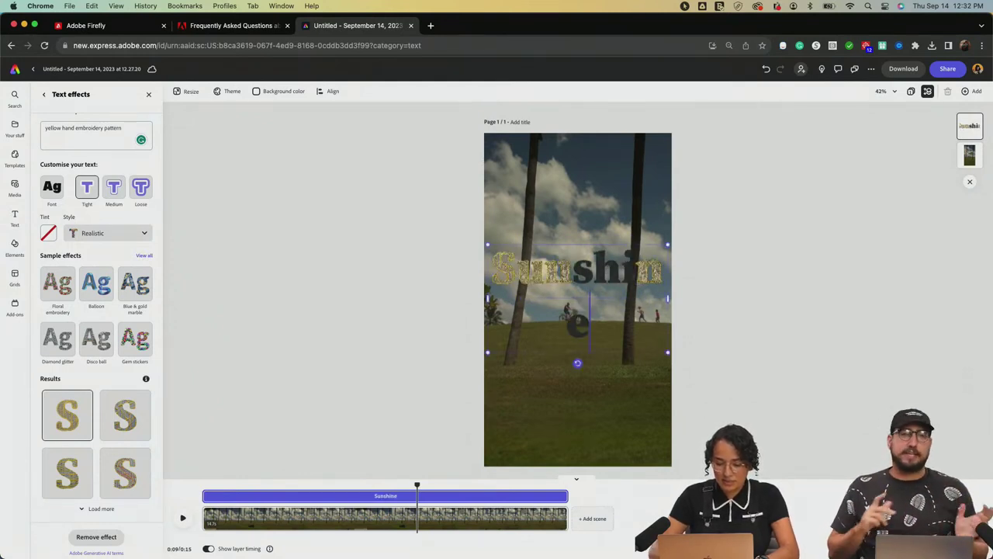
- Resize the Sunshine text to fit on one line and centre it across the sky, slightly higher up
left_click(495, 301)
left_click_drag(495, 301, 468, 298)
left_click(630, 272)
left_click_drag(667, 245, 625, 231)
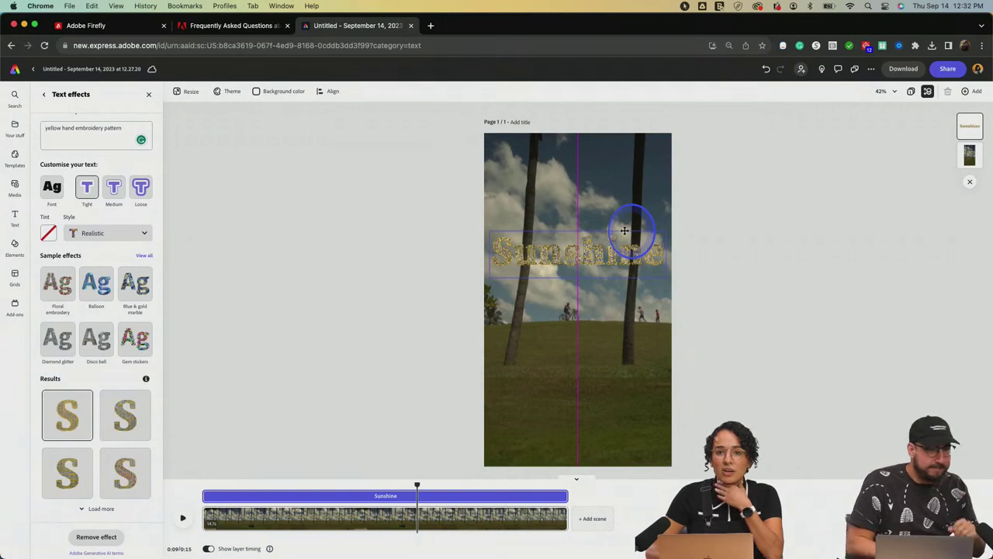
left_click_drag(625, 230, 626, 235)
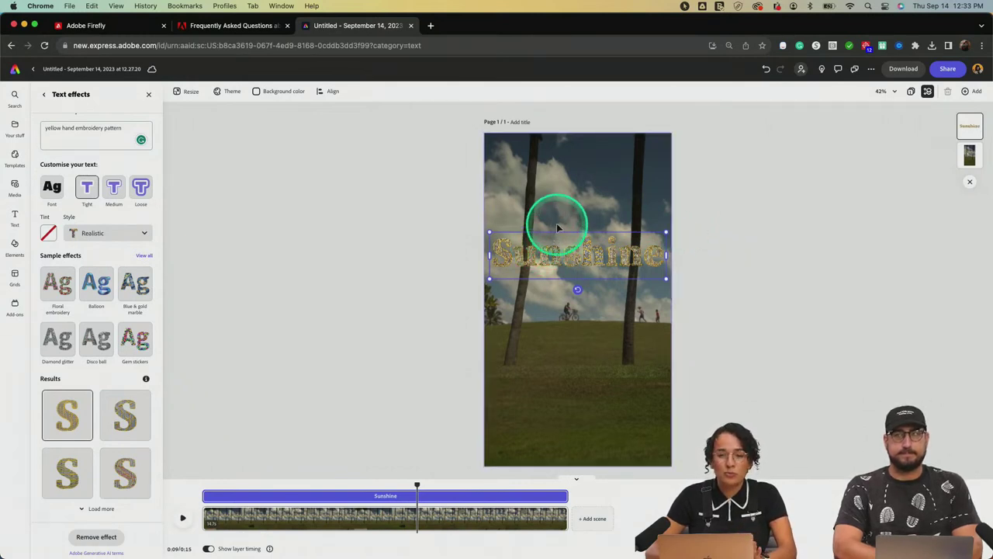
- Change the text back to "Sunny" and play the video from near the start
double_click(639, 256)
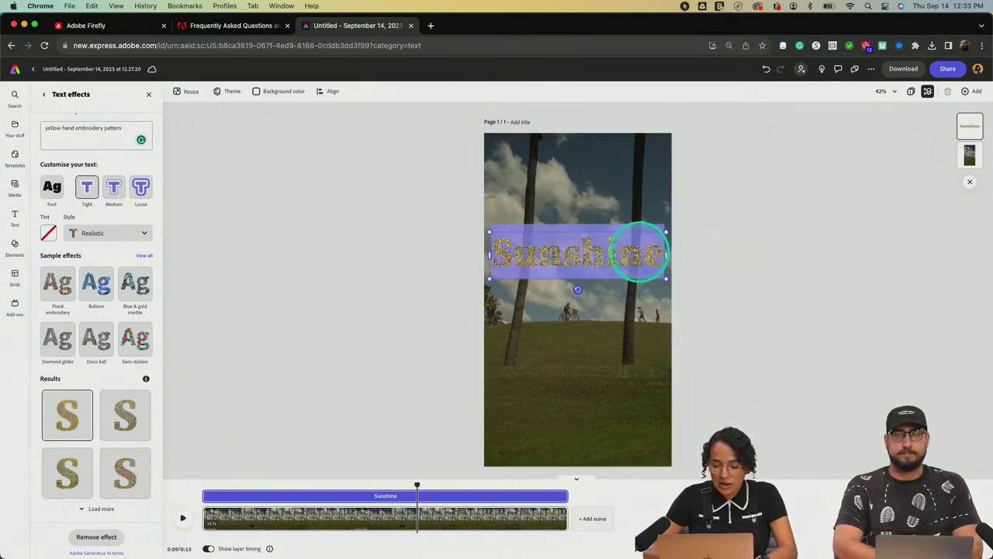
type("Sunny")
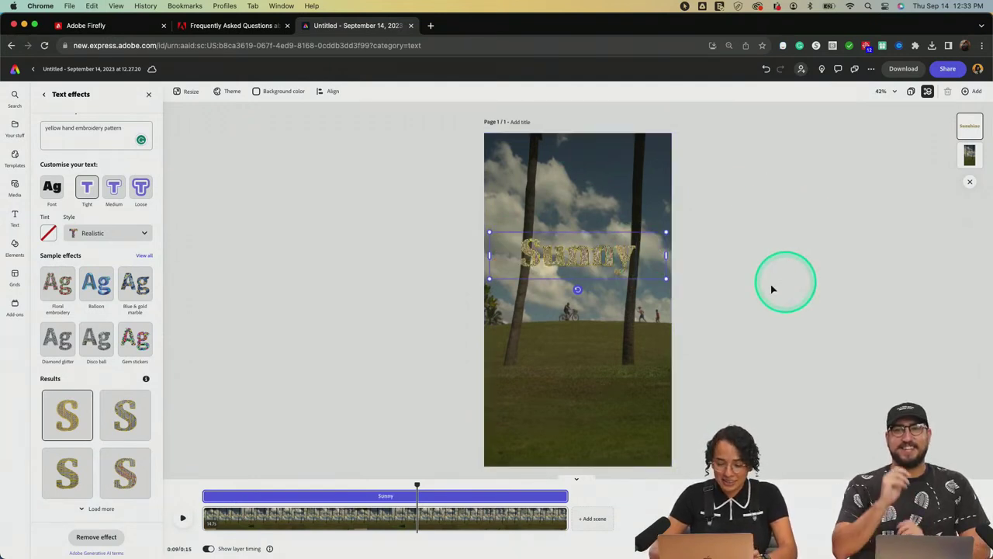
left_click_drag(415, 484, 208, 467)
left_click(182, 518)
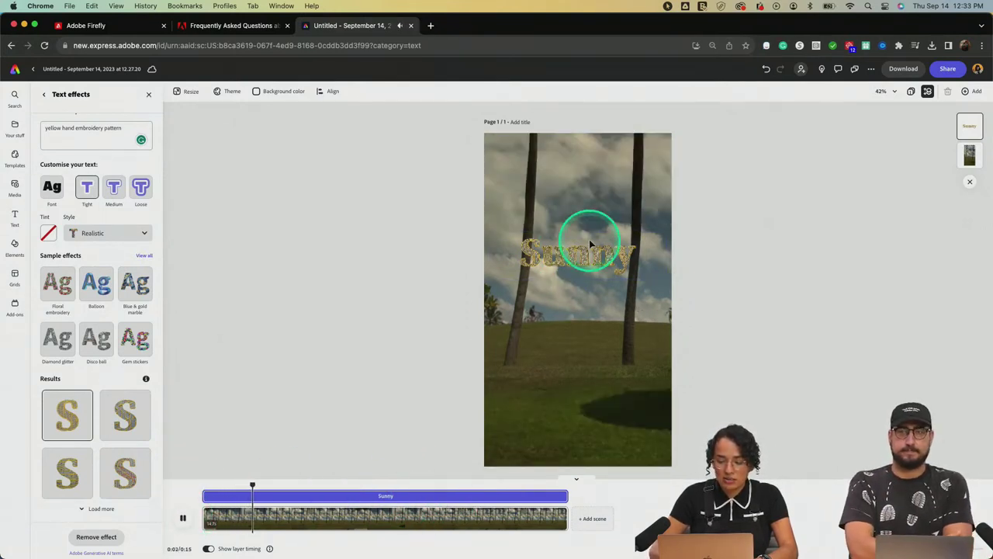
- Shorten the Sunny text layer from its end so it covers under half of the video, and park the playhead at 0:03
left_click(575, 411)
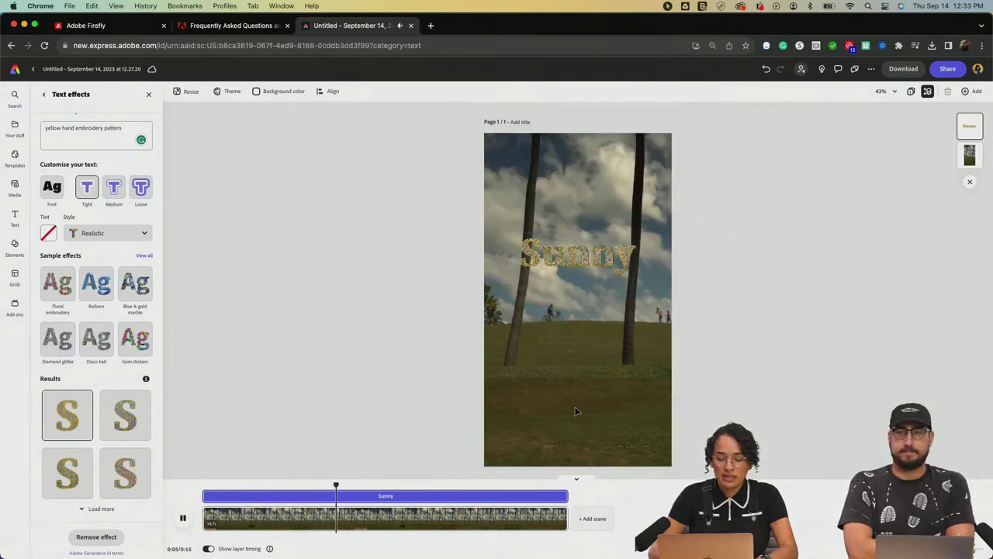
left_click(574, 487)
left_click_drag(565, 495, 210, 483)
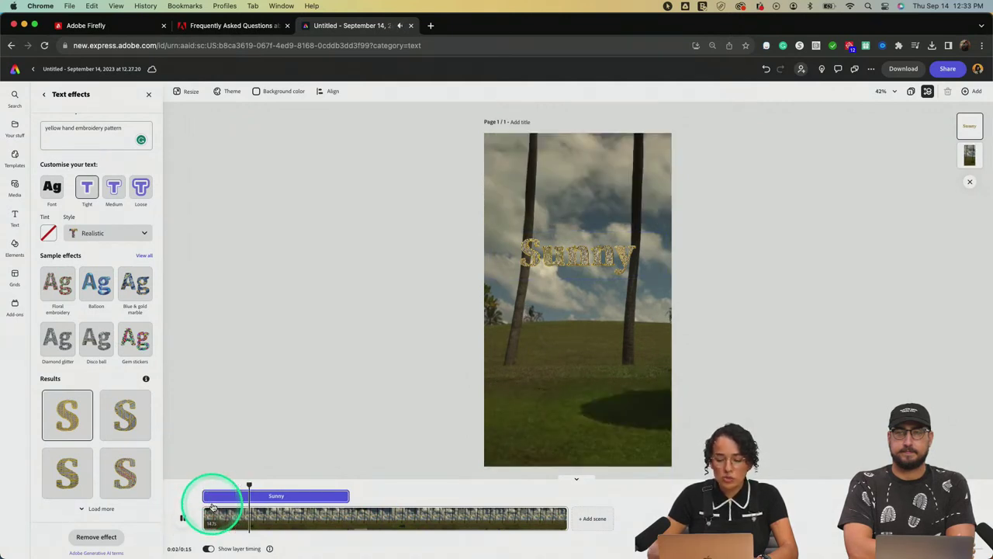
left_click(286, 496)
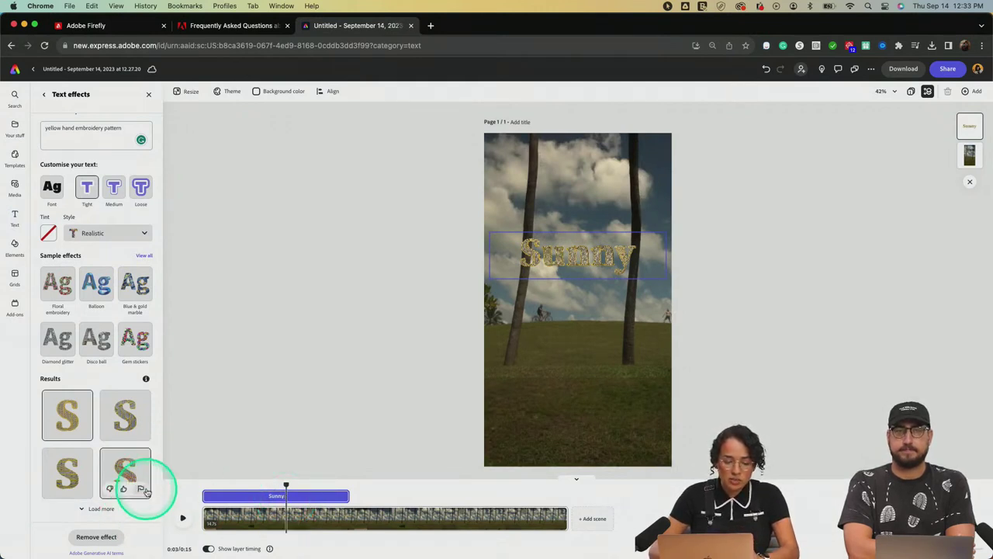
left_click(266, 500)
- Add the Tumble entrance animation to the Sunny text and set its duration to 2.82 s
left_click(578, 253)
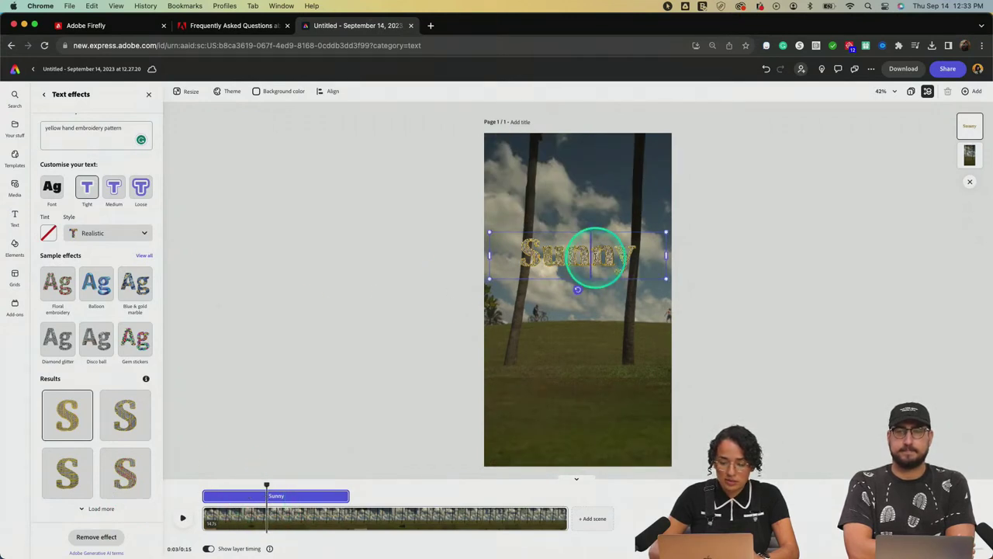
left_click(131, 385)
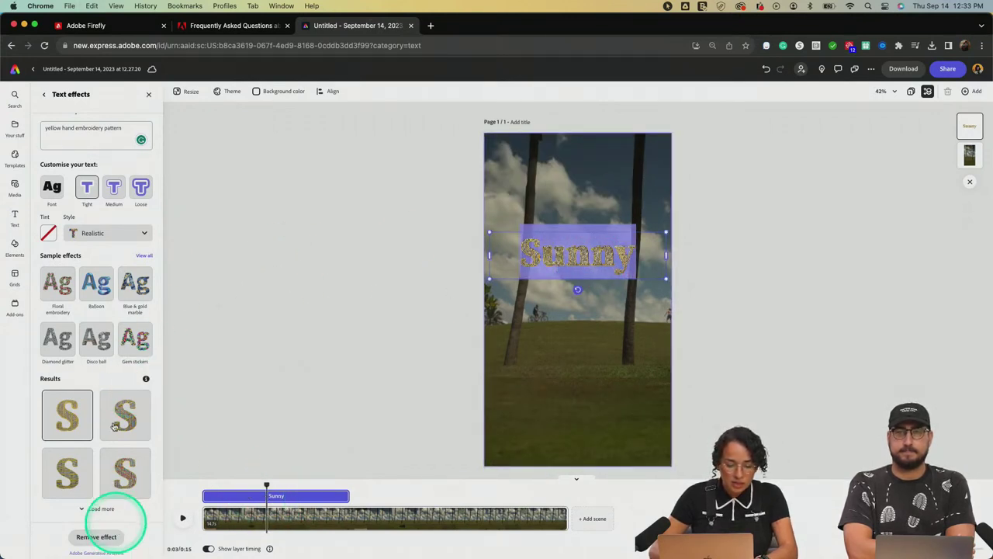
left_click(149, 94)
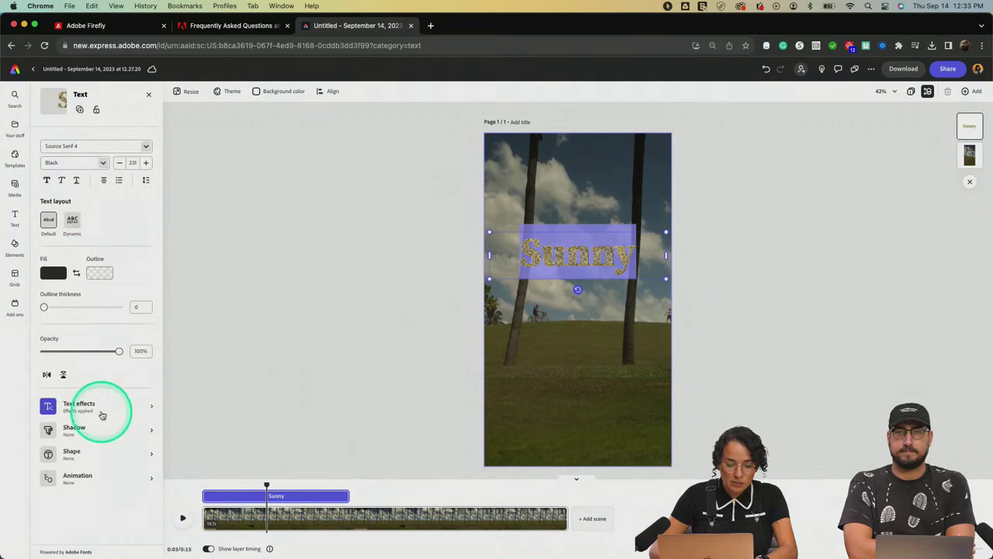
left_click(76, 479)
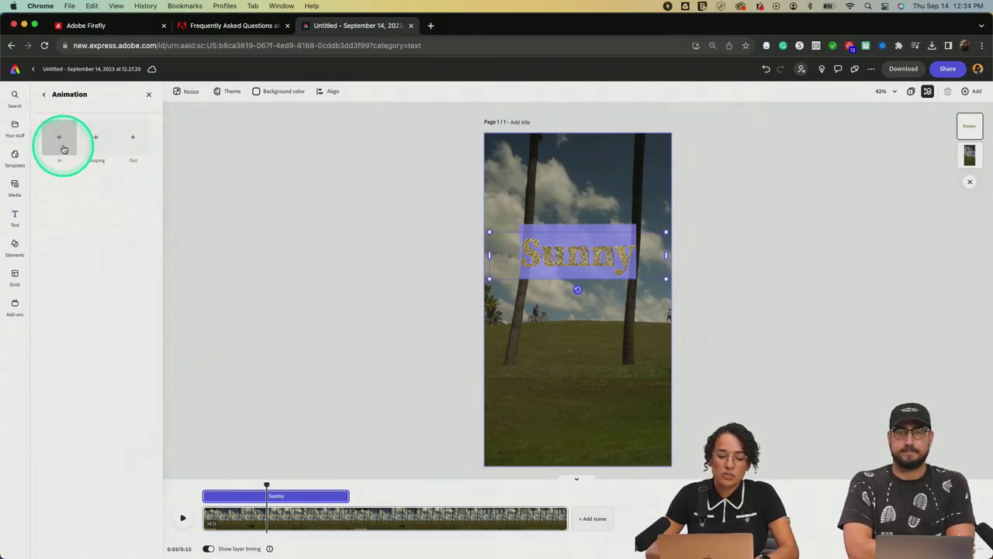
left_click(89, 145)
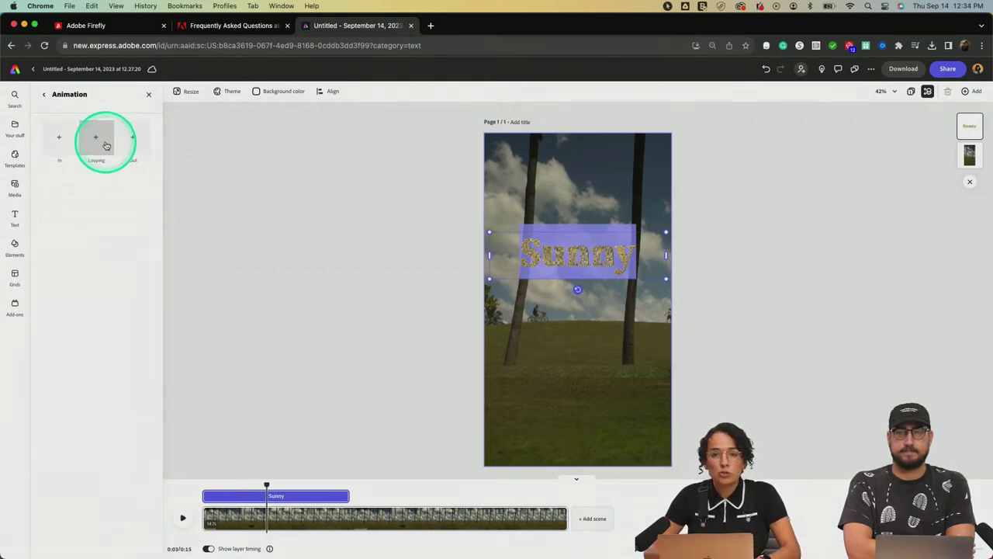
left_click(67, 144)
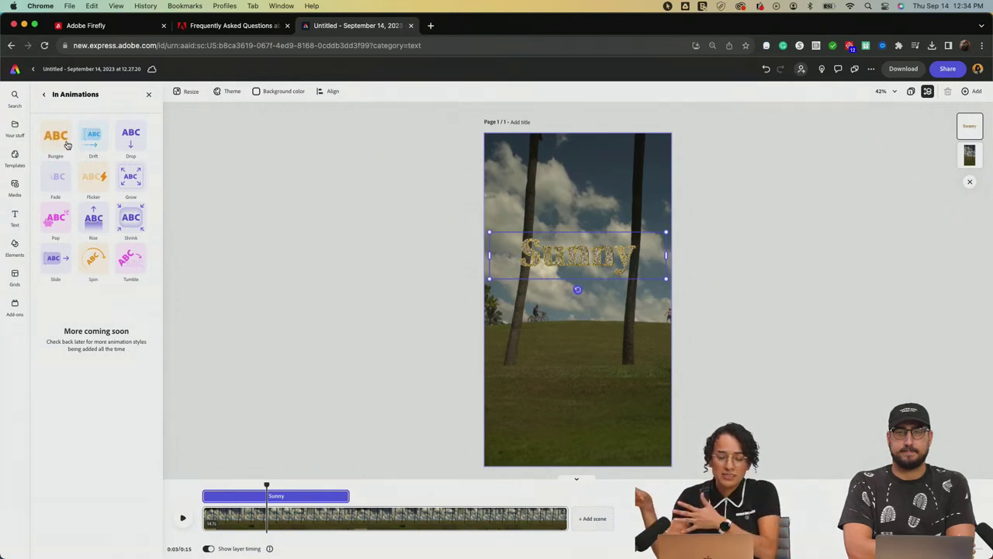
left_click(93, 137)
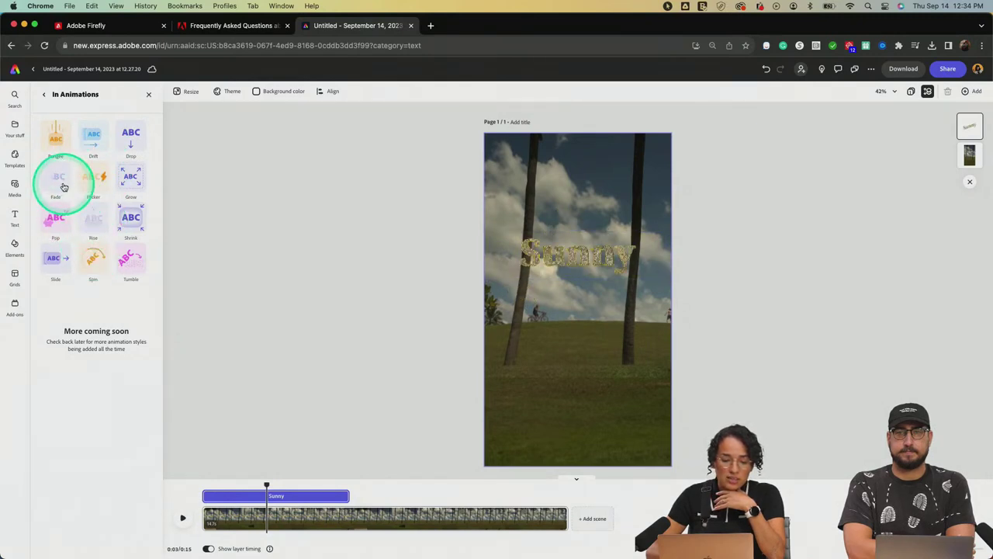
left_click(129, 262)
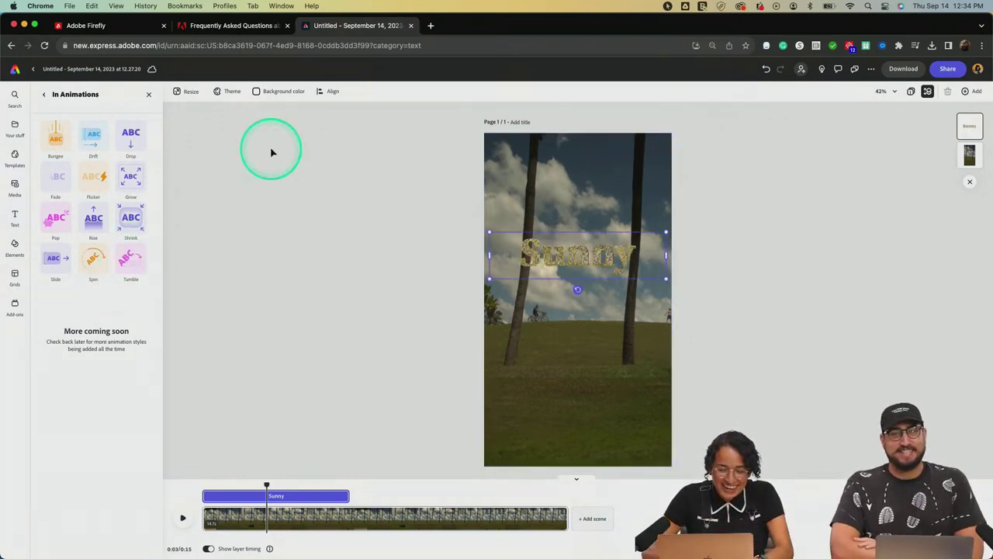
left_click(138, 260)
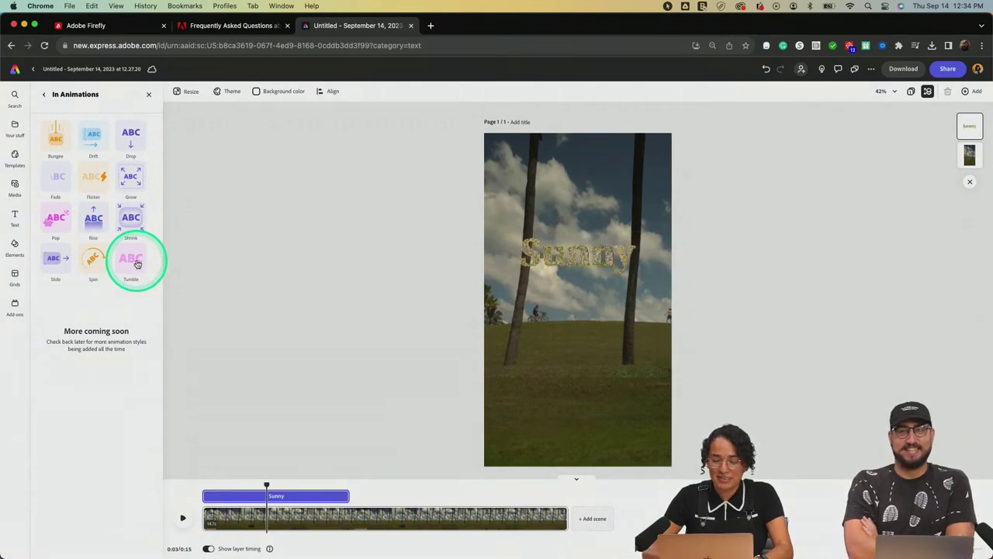
left_click(136, 263)
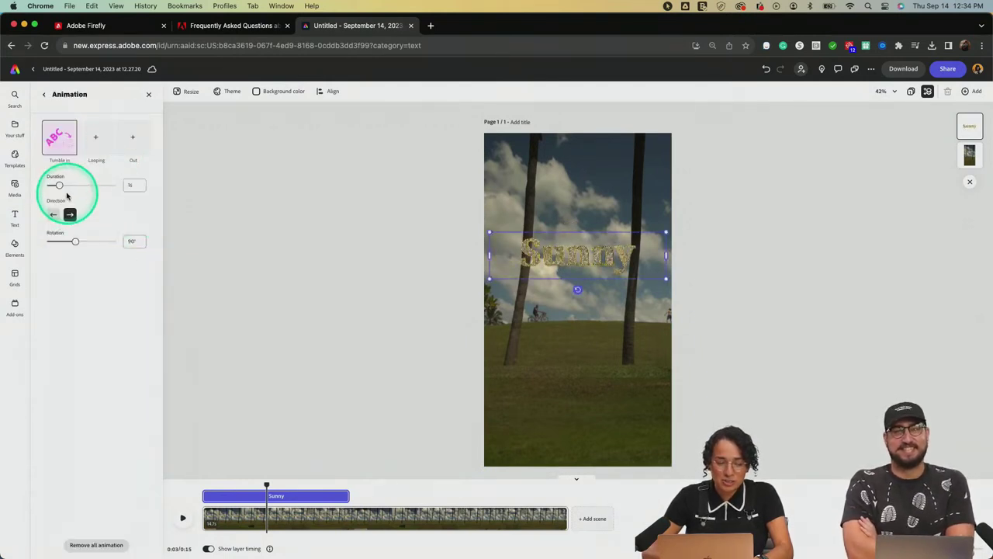
left_click_drag(63, 188, 93, 188)
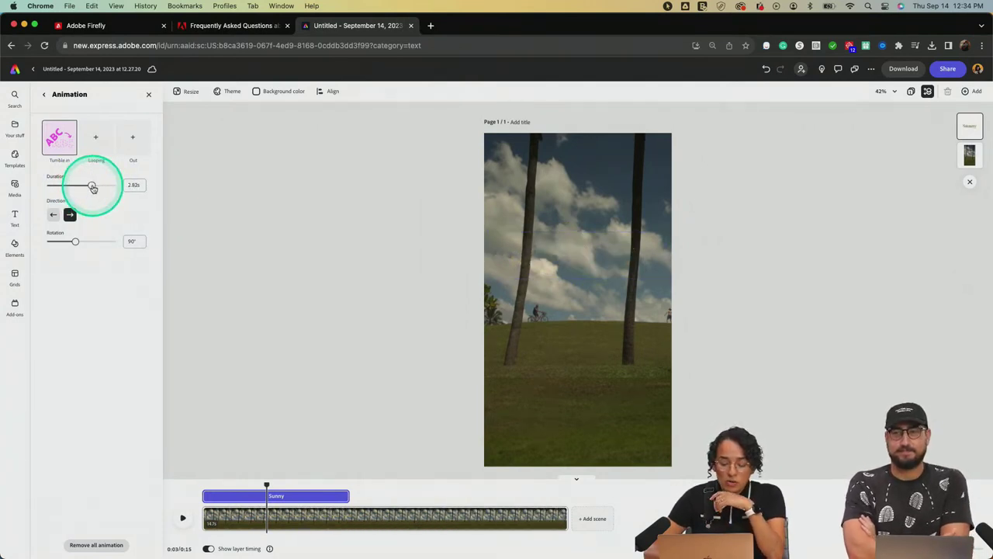
- Play the video from the beginning to preview the text's entrance animation, and stop playback after the text layer ends
left_click(266, 465)
left_click_drag(270, 483, 204, 486)
left_click(184, 519)
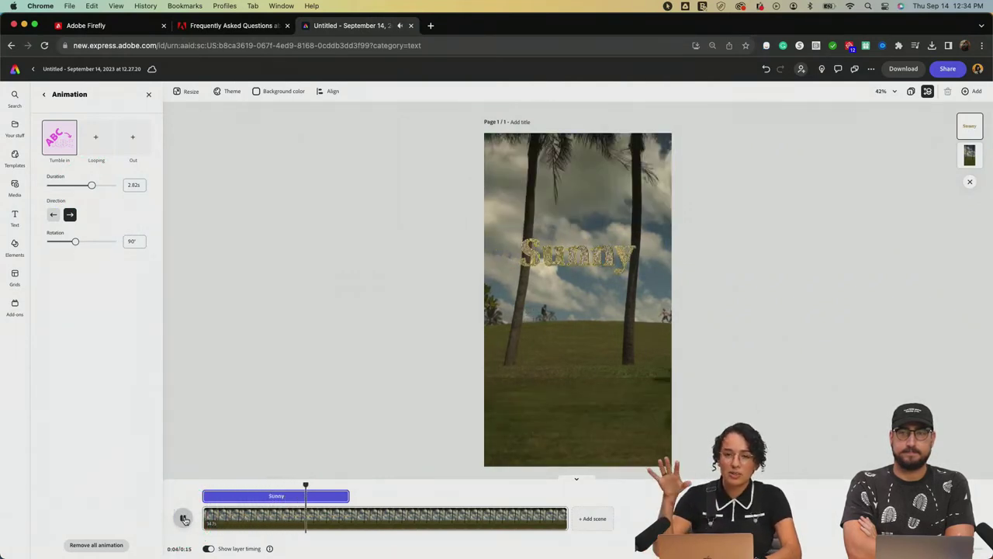
left_click(184, 519)
left_click(113, 301)
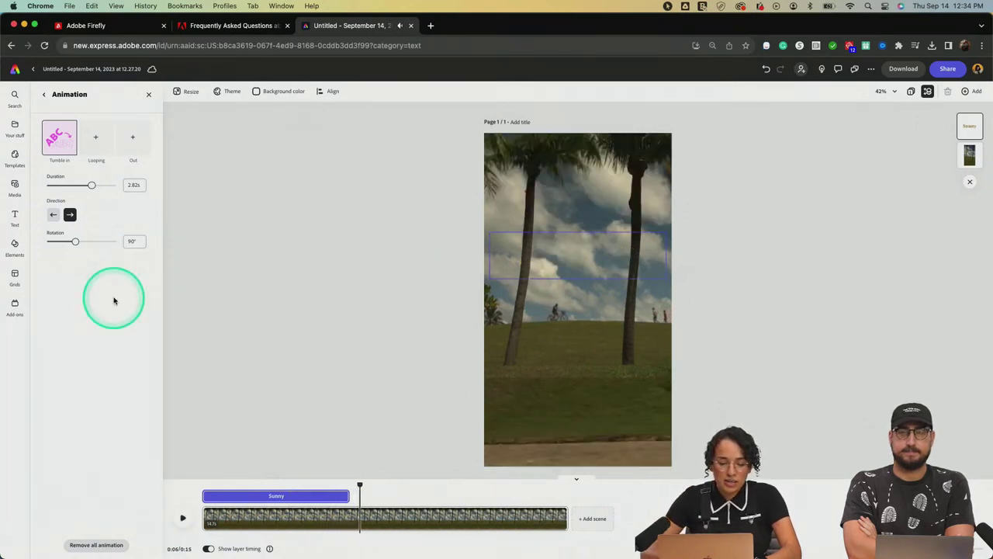
- Look through the looping animations for the Sunny text and move the playhead back to 0:03 within the text layer
left_click(147, 95)
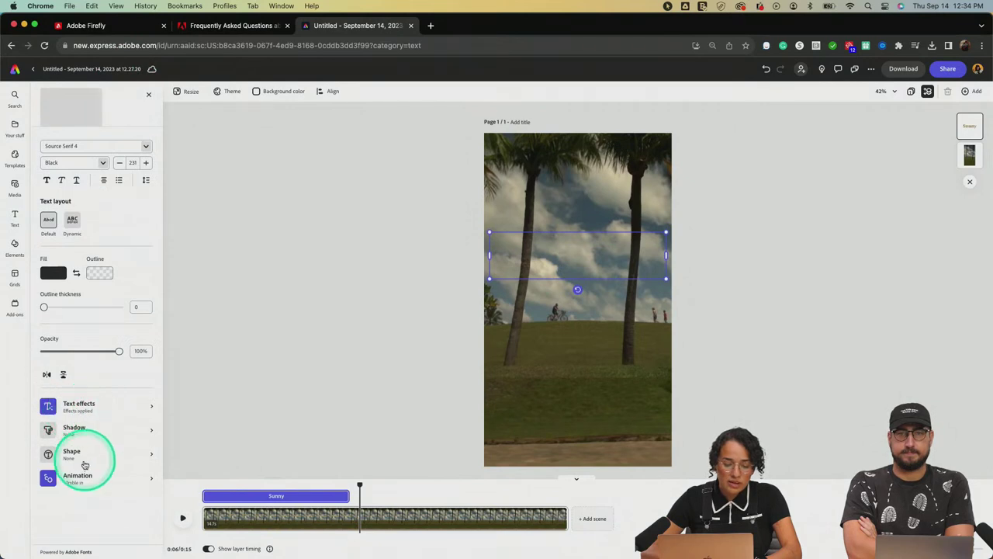
left_click(73, 477)
left_click(93, 138)
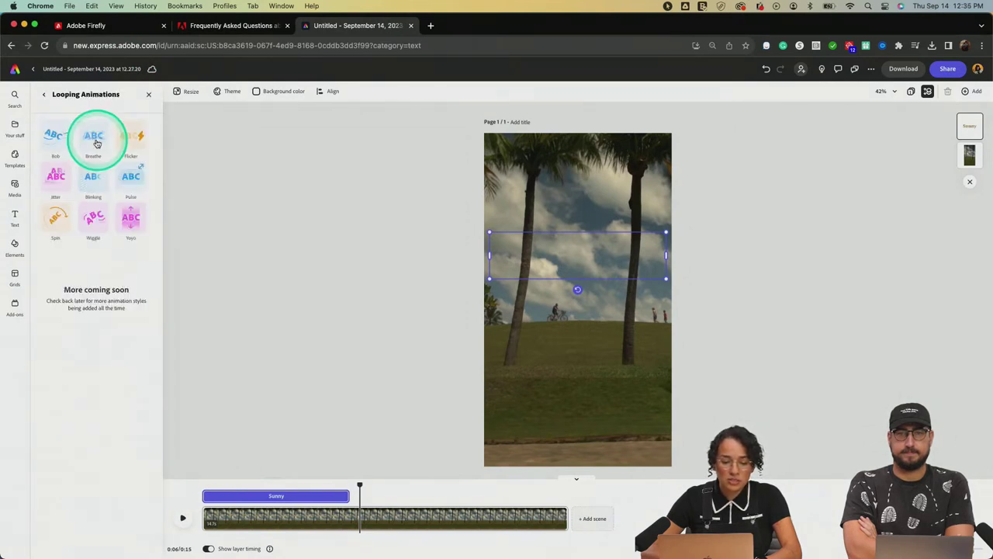
left_click(96, 143)
left_click_drag(359, 481, 283, 482)
left_click_drag(88, 116, 169, 210)
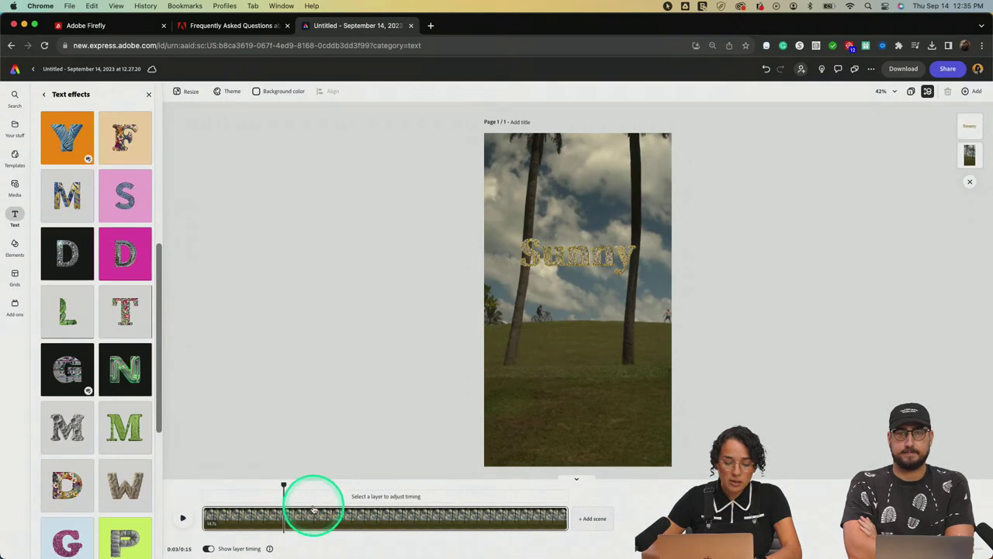
- Preview the looping animations on the Sunny text and apply Yoyo
left_click(570, 252)
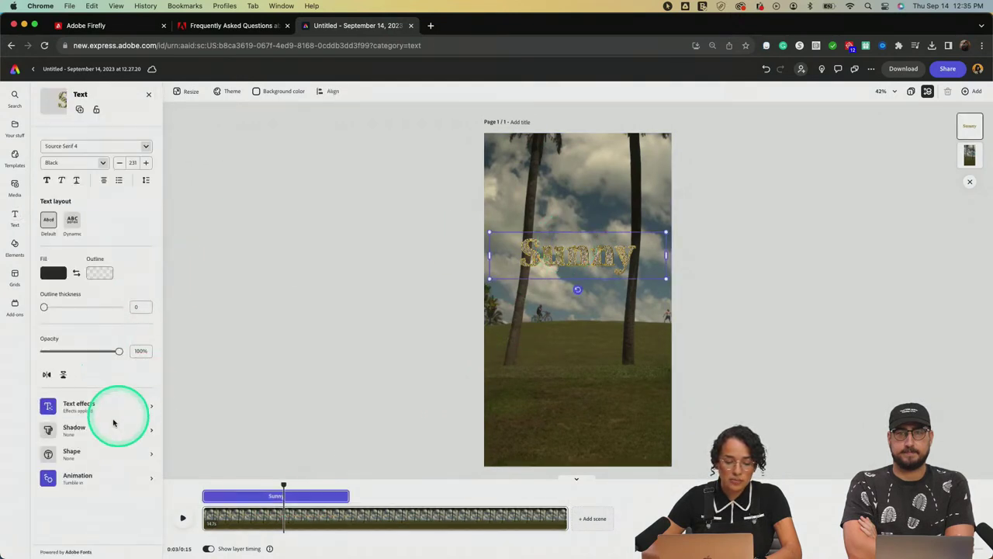
left_click(93, 477)
left_click(95, 138)
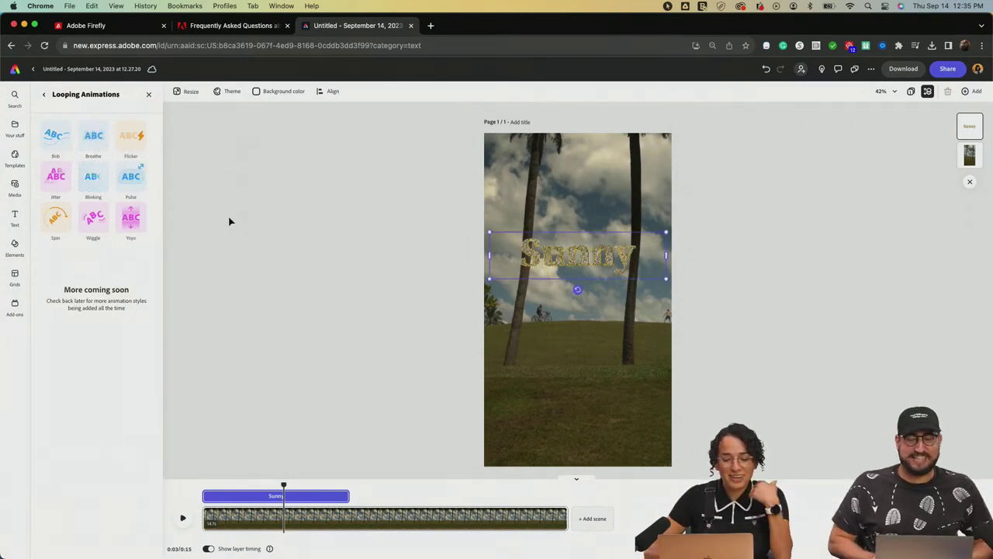
left_click(96, 153)
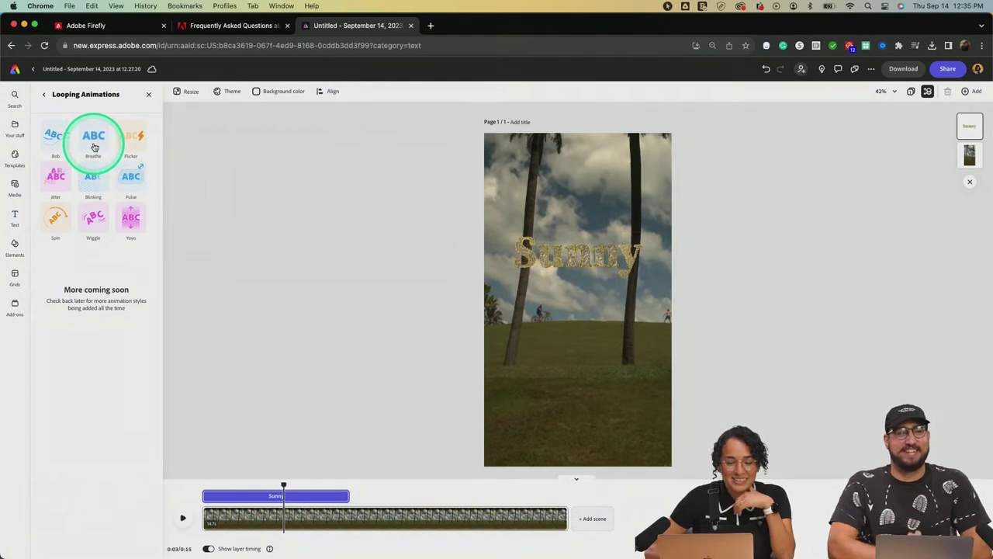
left_click(94, 215)
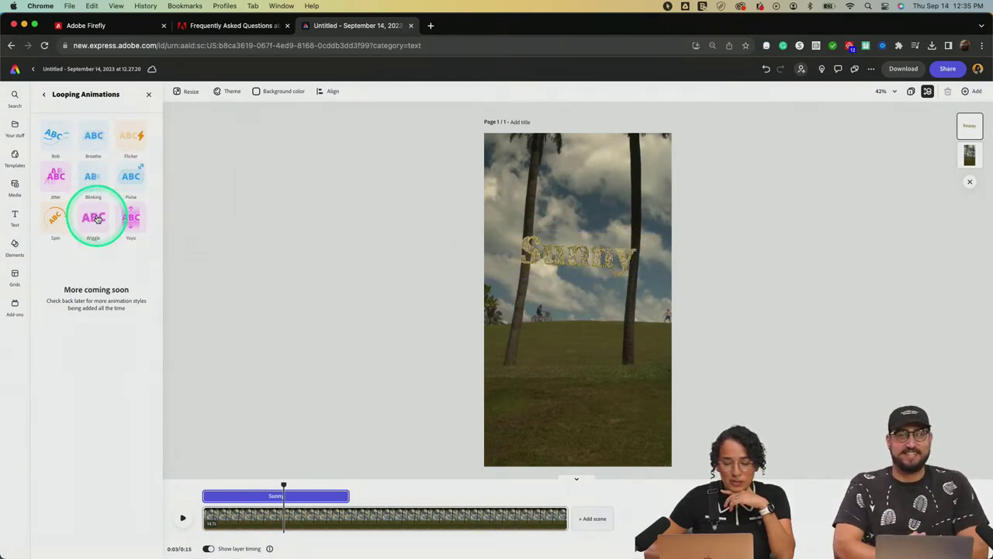
left_click(95, 189)
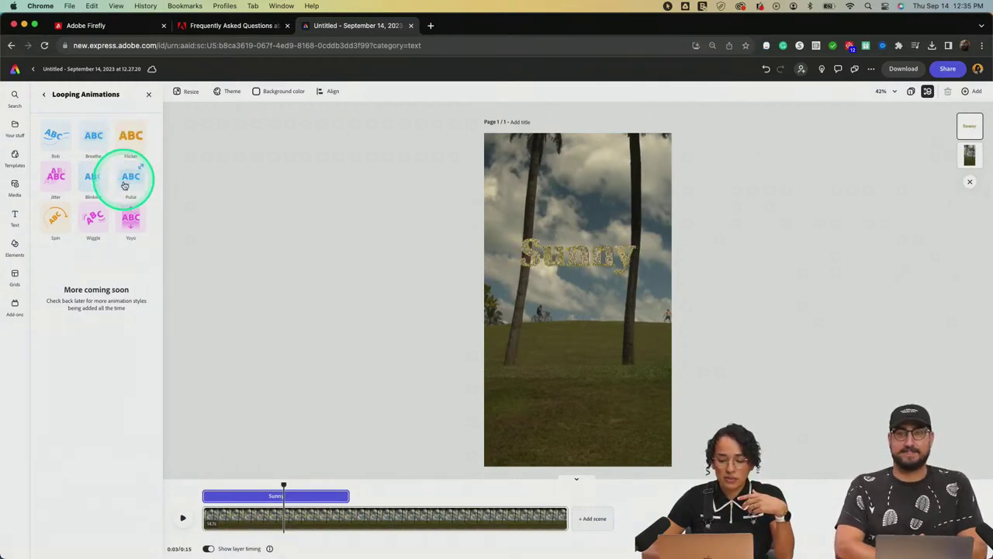
left_click(138, 224)
left_click(143, 107)
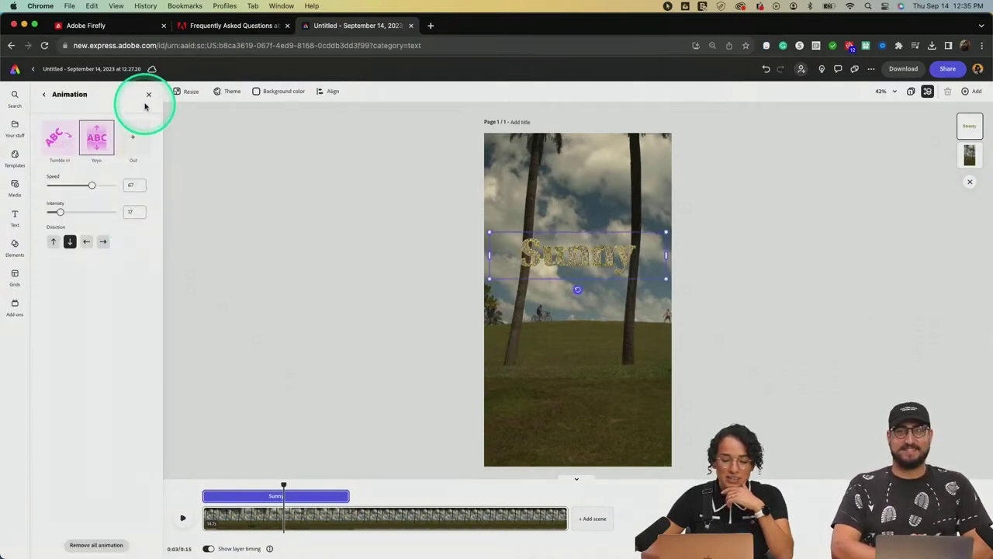
left_click(147, 96)
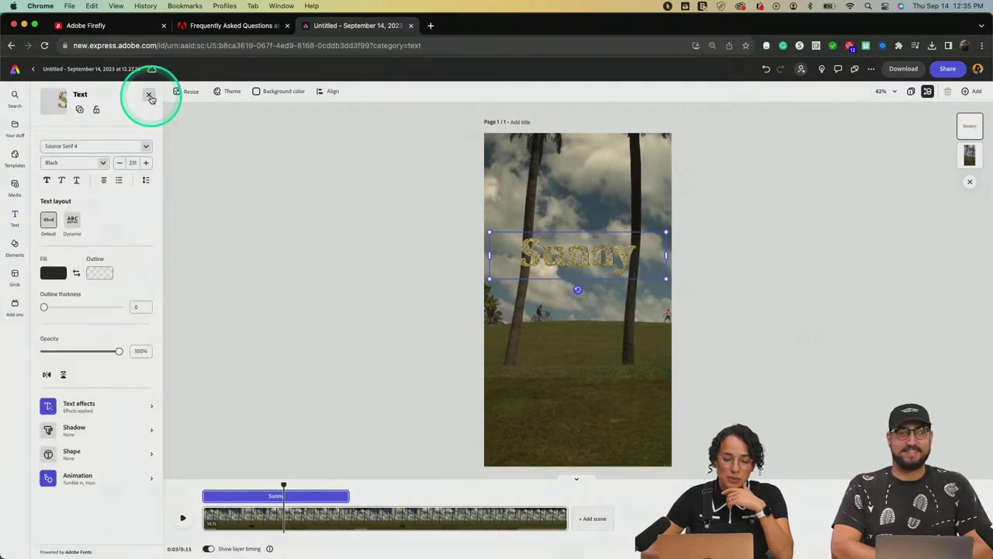
- Add the Grow exit animation to the Sunny text and set its duration to 1.32 s
left_click(558, 248)
left_click(123, 481)
left_click(129, 151)
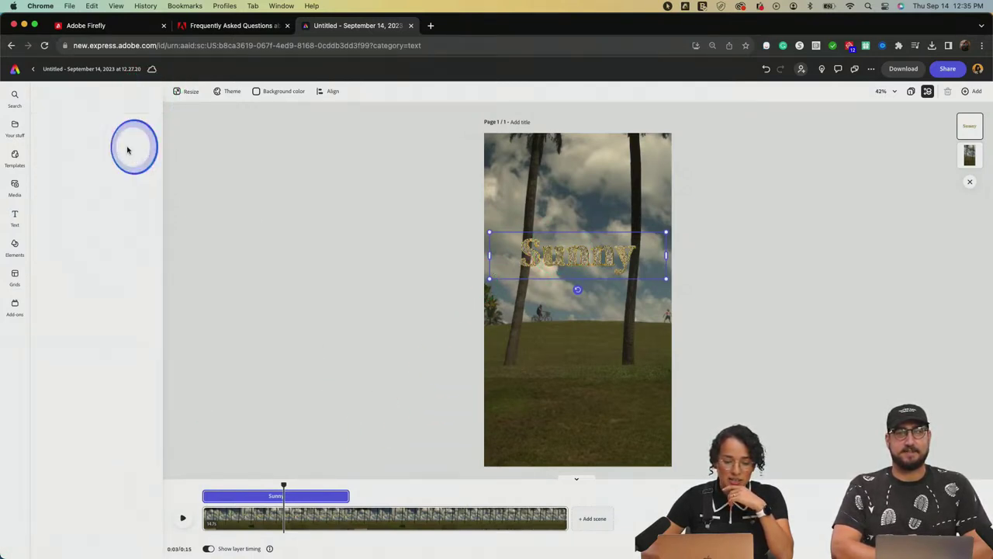
left_click(132, 188)
left_click_drag(56, 185, 67, 187)
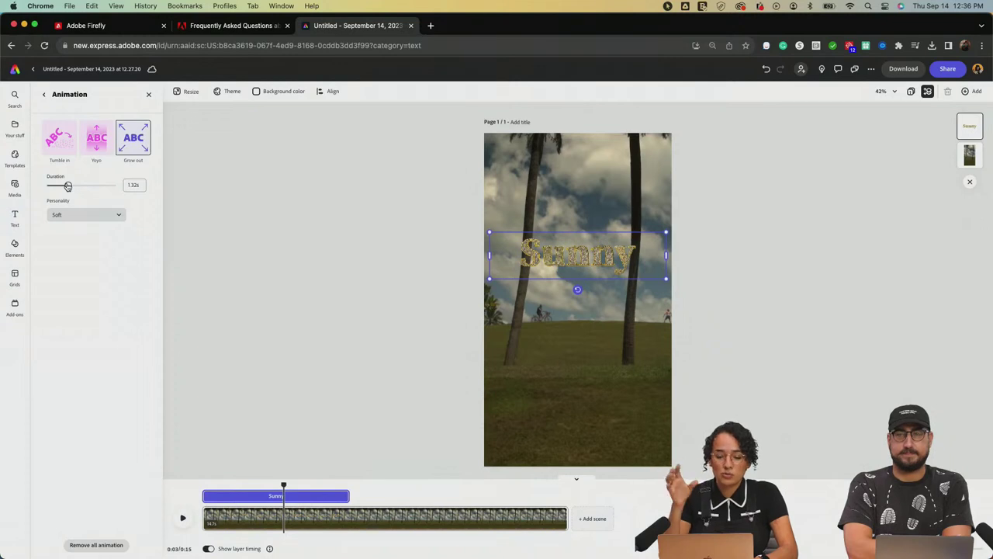
- Check the exit animation near the end of the Sunny layer, and play the video from near the start to preview all three animations
left_click_drag(282, 483, 338, 475)
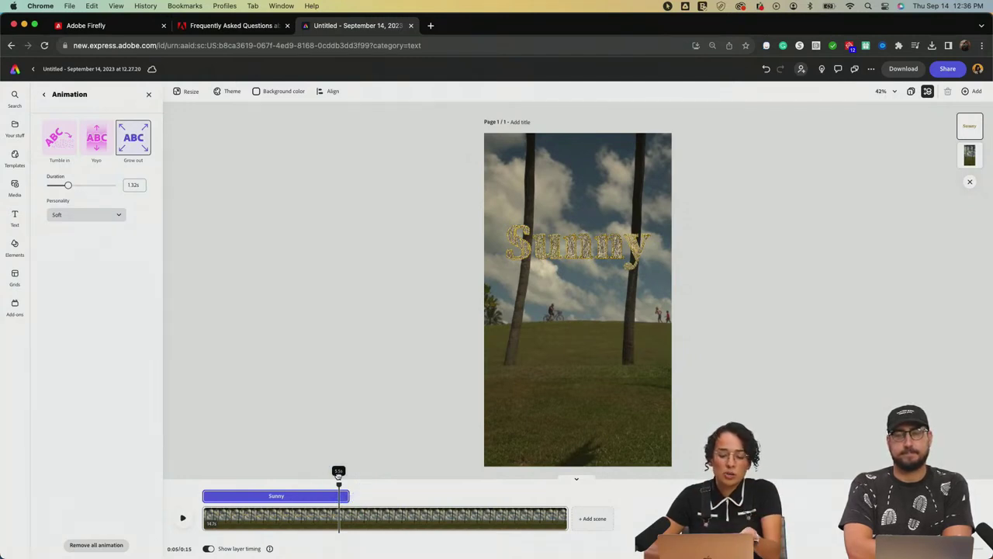
left_click_drag(339, 475, 209, 475)
left_click(183, 519)
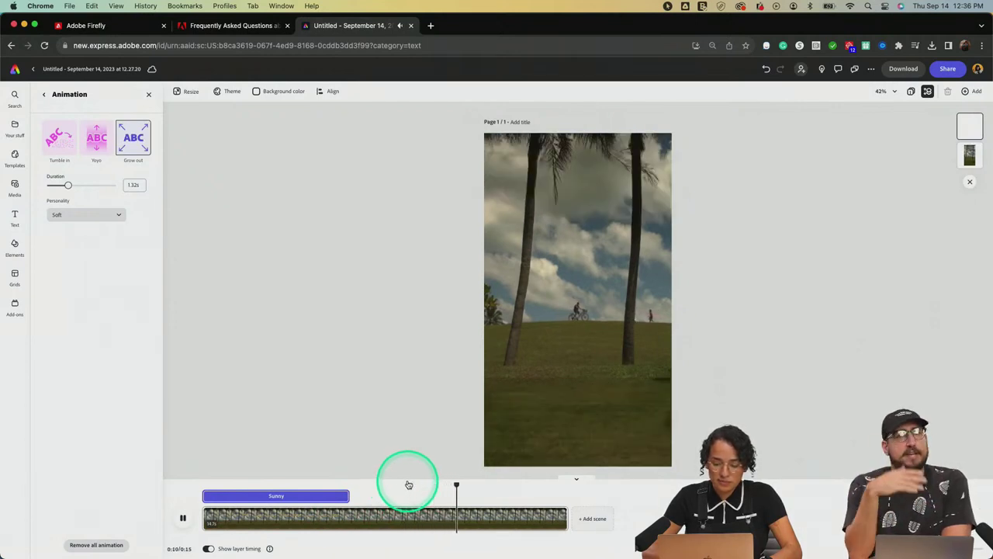
key("space")
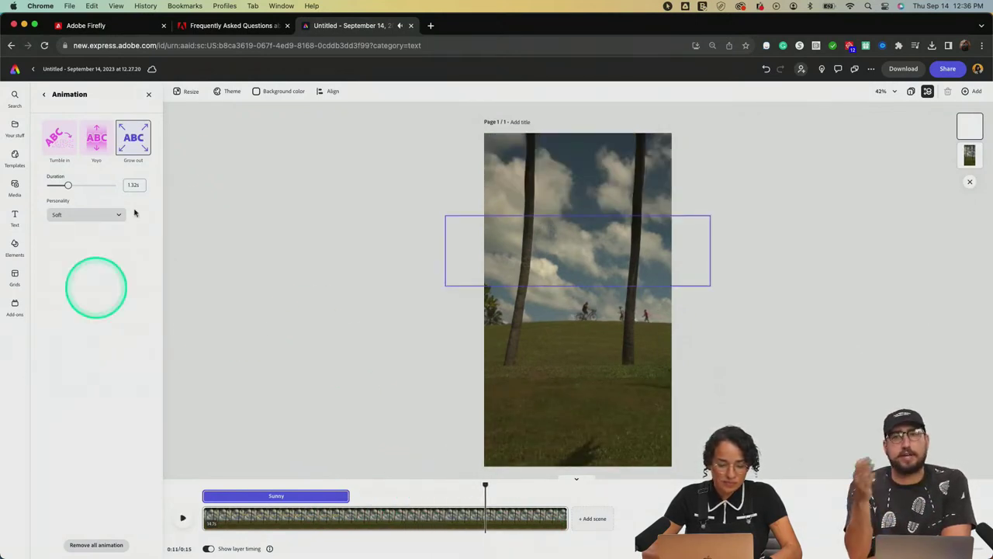
- Leave the Sunny text's animation settings and browse the categories of ready-made text designs
left_click(151, 96)
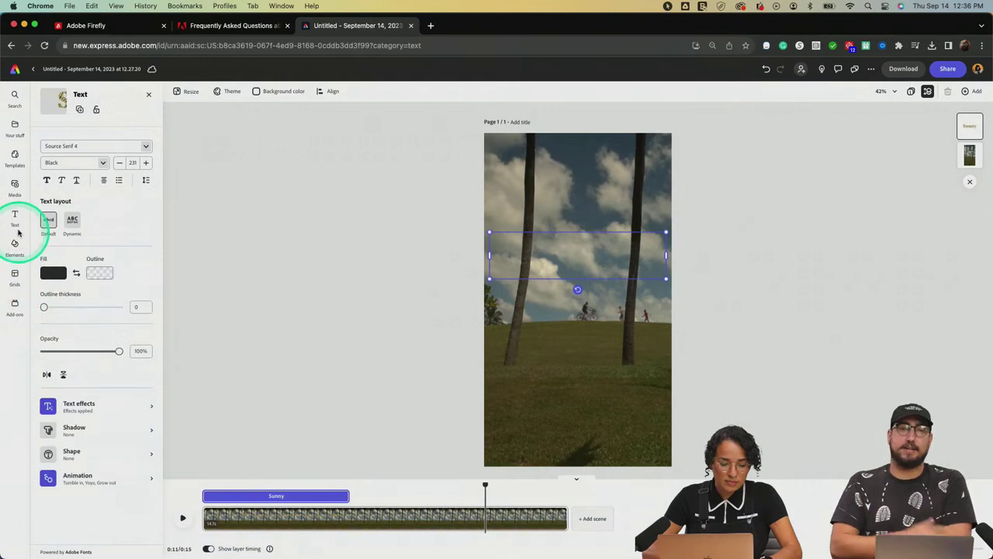
left_click(14, 217)
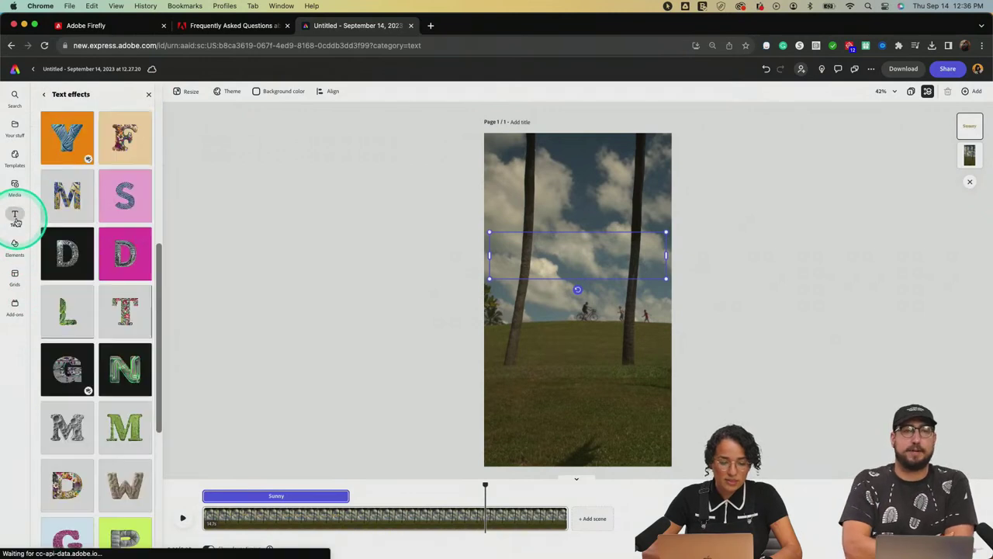
left_click(44, 94)
scroll(95, 236, "down", 5)
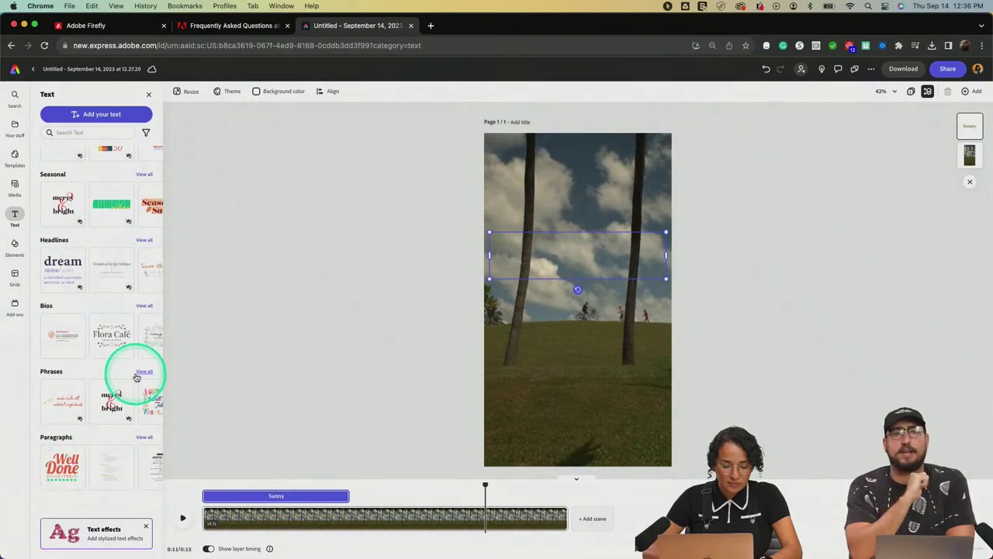
scroll(128, 355, "up", 3)
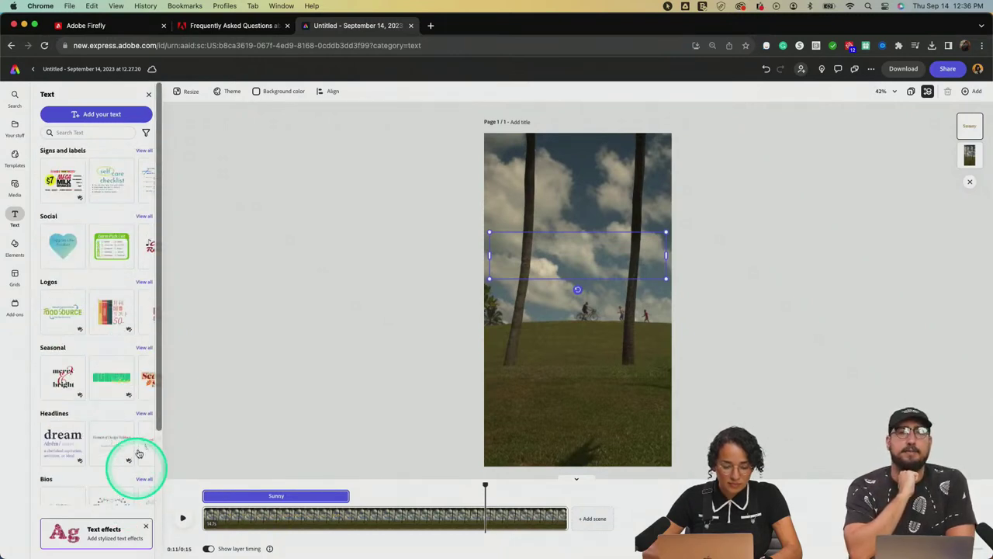
scroll(107, 303, "down", 1)
- Place The Holiday Party design from the Seasonal text collection over the middle of the video
left_click(143, 321)
scroll(142, 322, "down", 3)
scroll(143, 322, "down", 5)
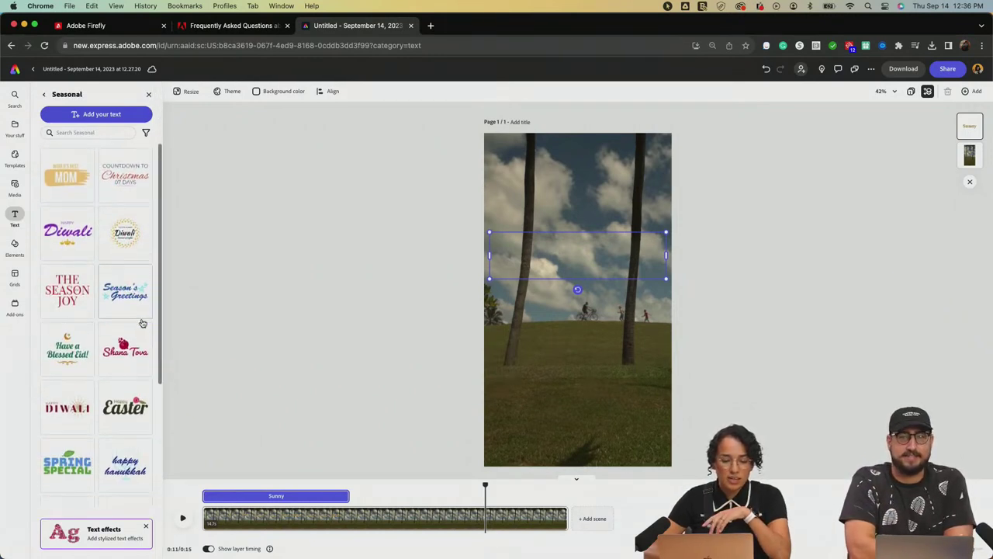
scroll(142, 322, "down", 2)
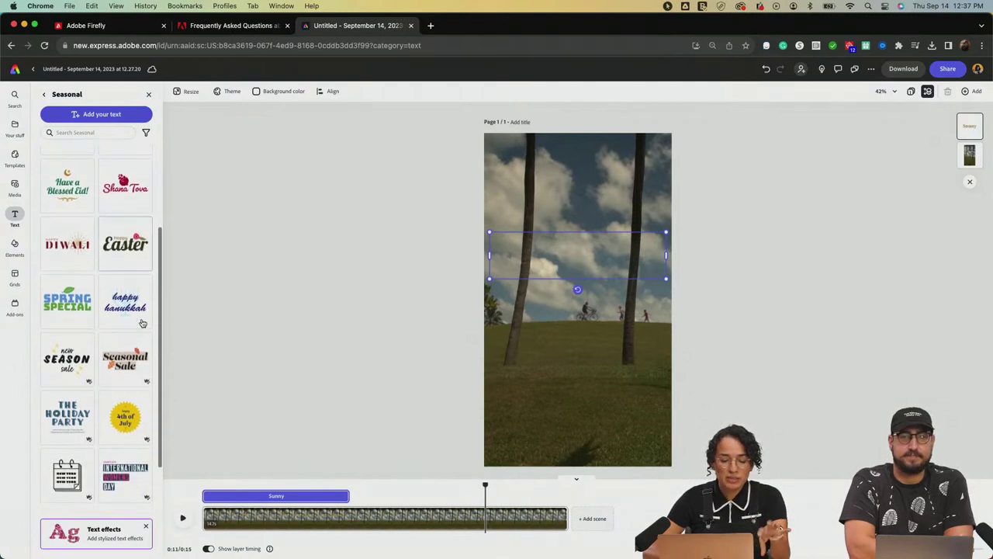
scroll(142, 323, "down", 2)
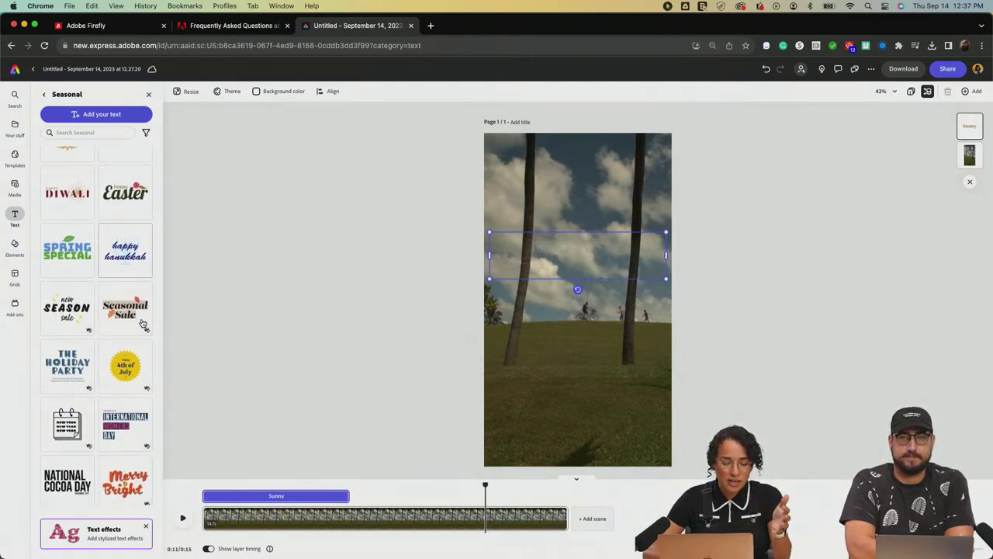
scroll(142, 323, "down", 2)
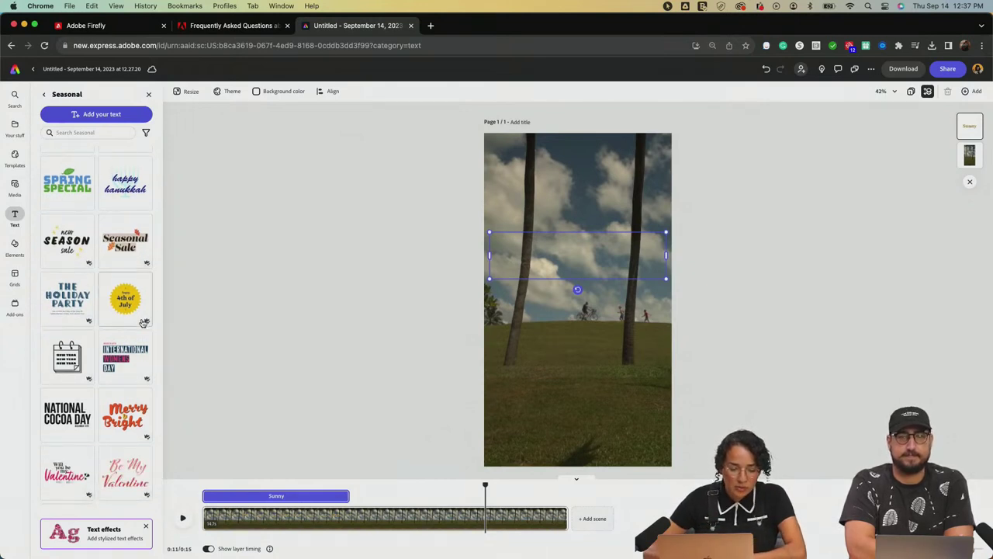
scroll(133, 405, "down", 2)
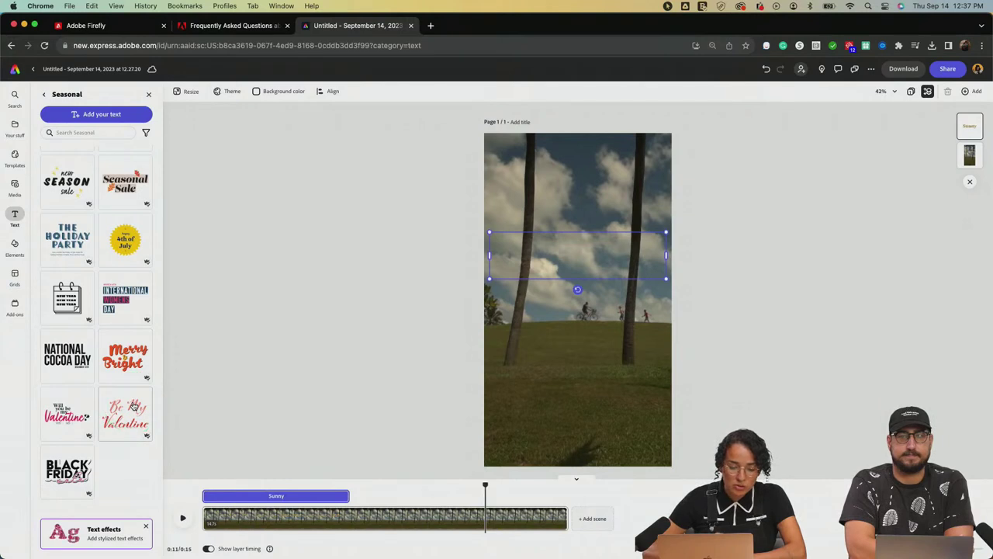
left_click_drag(78, 239, 605, 256)
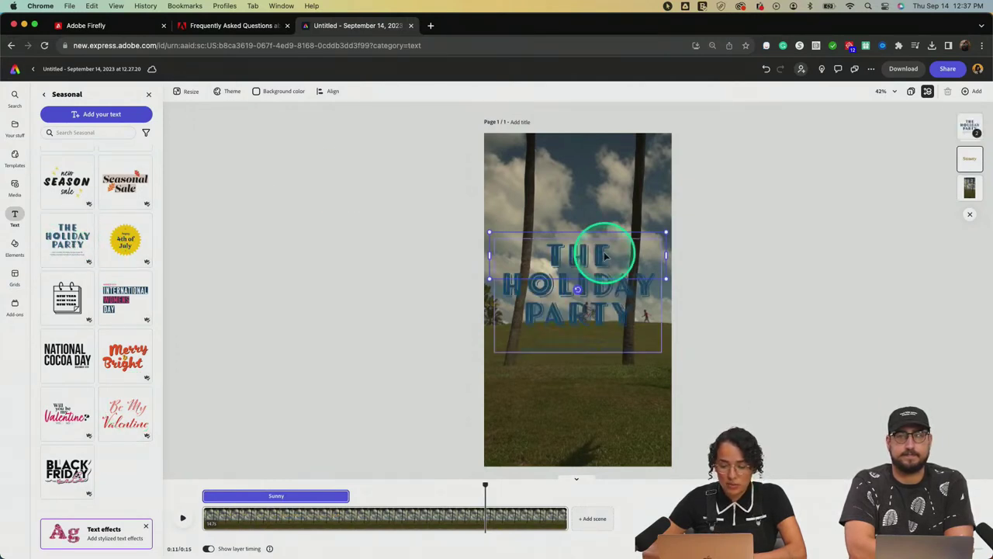
- Select the heading inside The Holiday Party group and set its fill to white
left_click(612, 309)
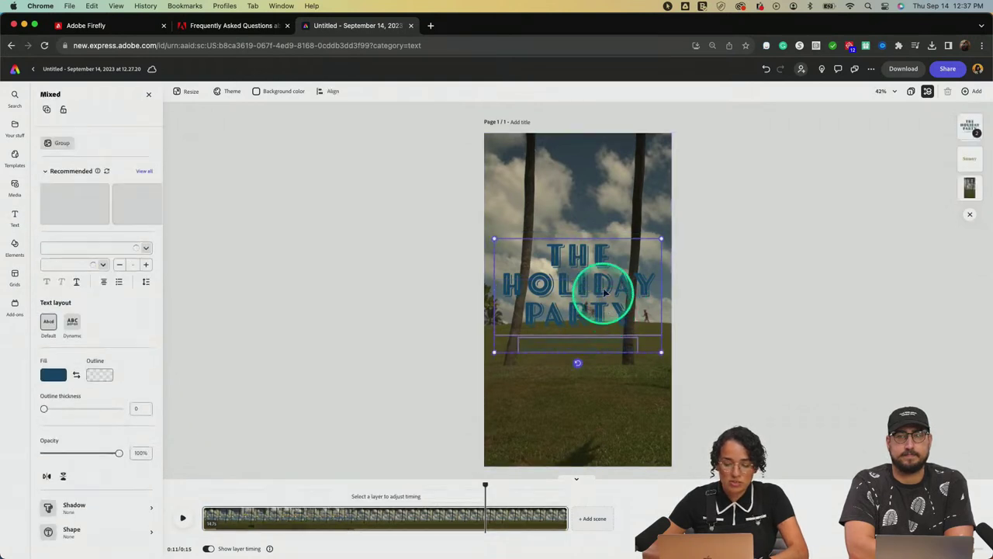
double_click(598, 279)
left_click(59, 344)
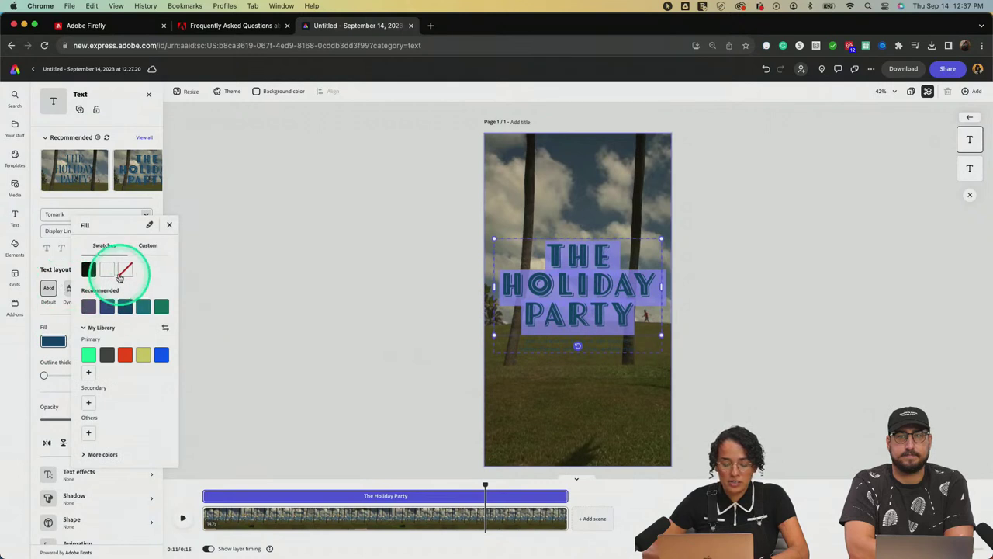
left_click(109, 271)
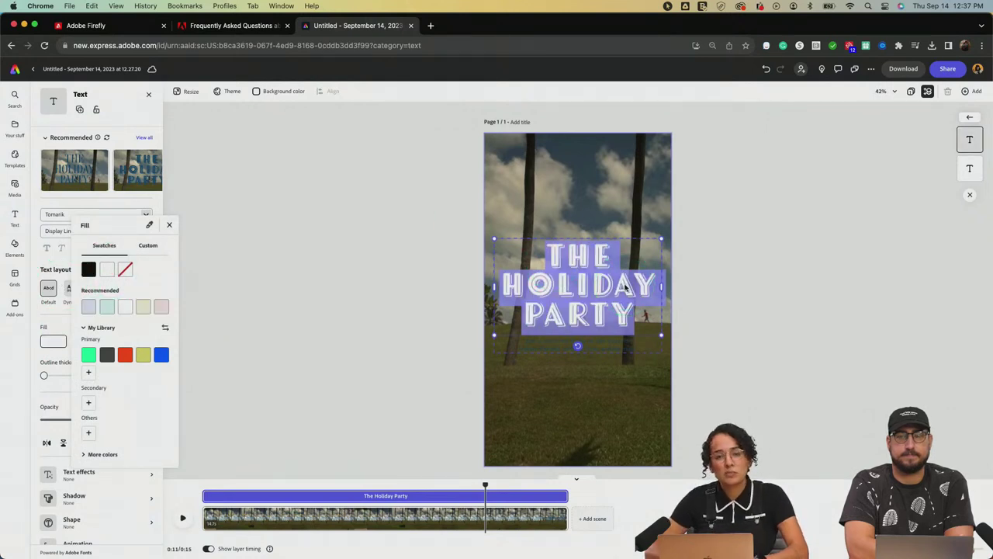
- Replace the Holiday Party heading with the text "Looking at the brightside"
left_click(631, 289)
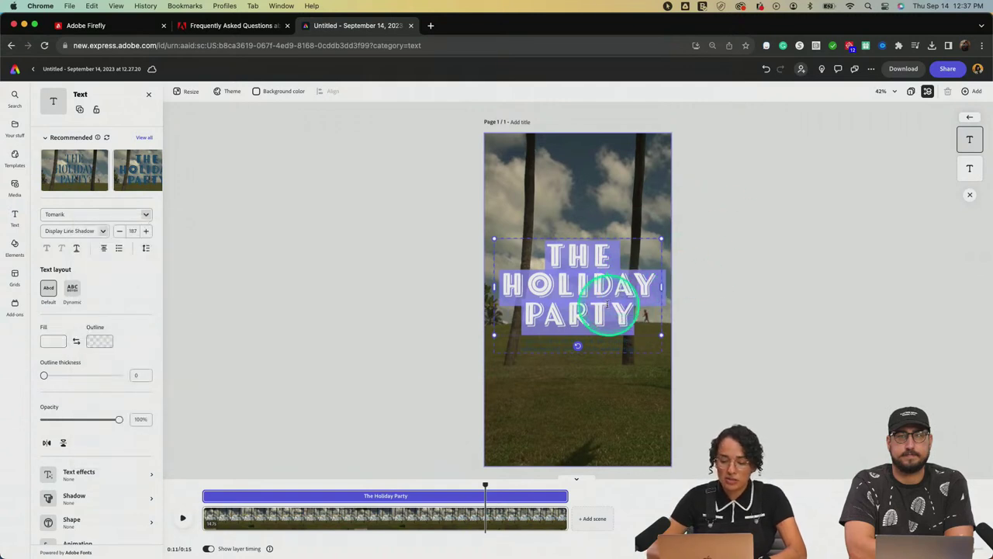
type("Looking at the")
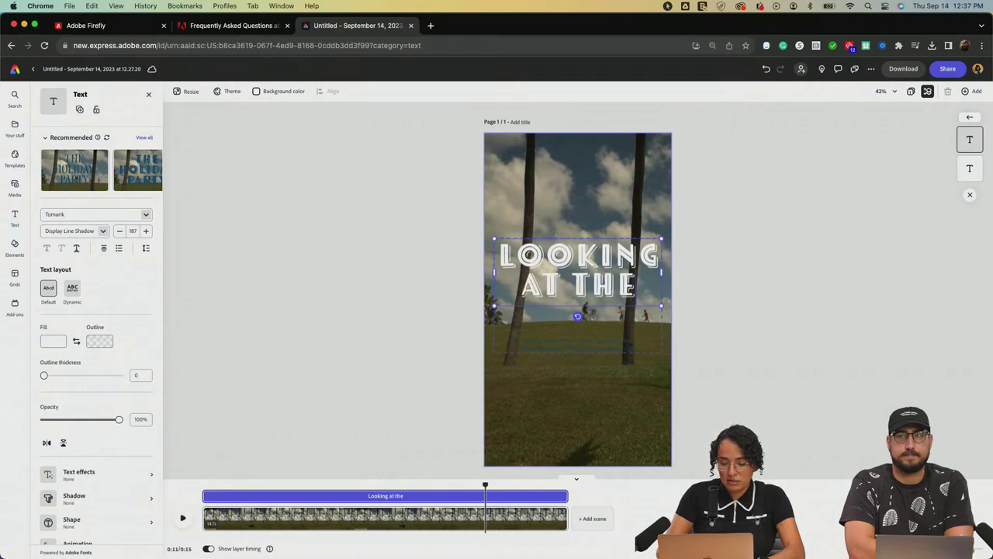
type(" bright")
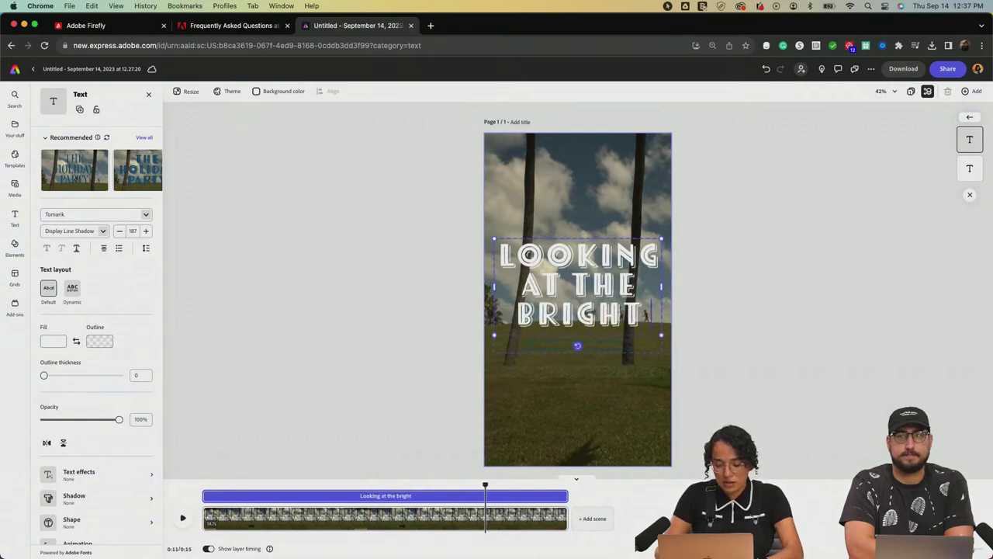
type("side")
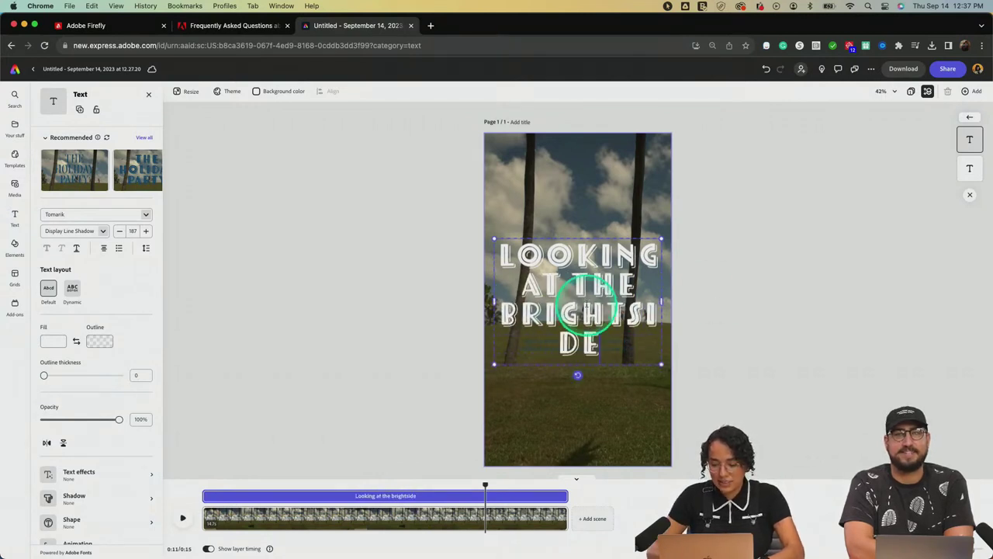
- Select the whole "Looking at the brightside" heading and apply the recommended Nyx Std font style
triple_click(606, 310)
left_click(268, 184)
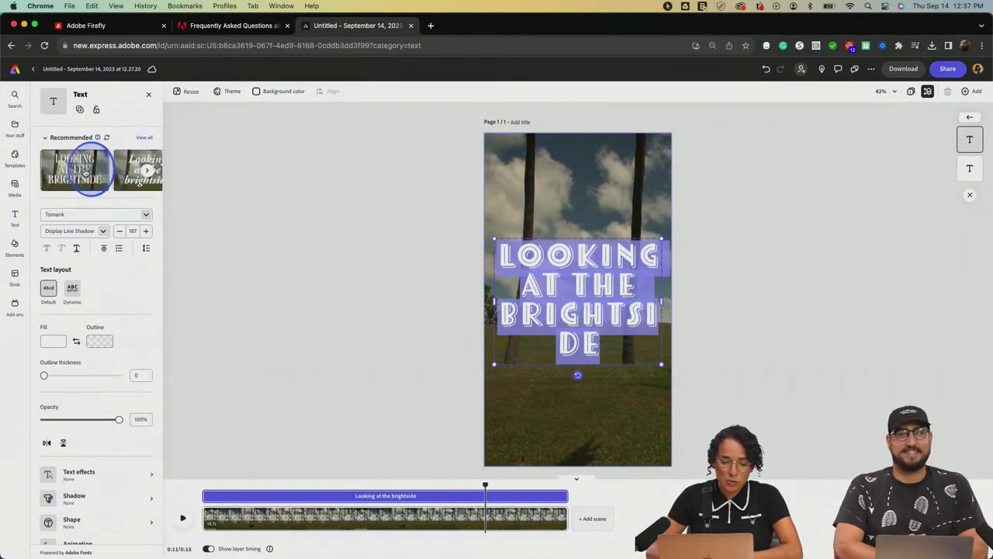
left_click(91, 170)
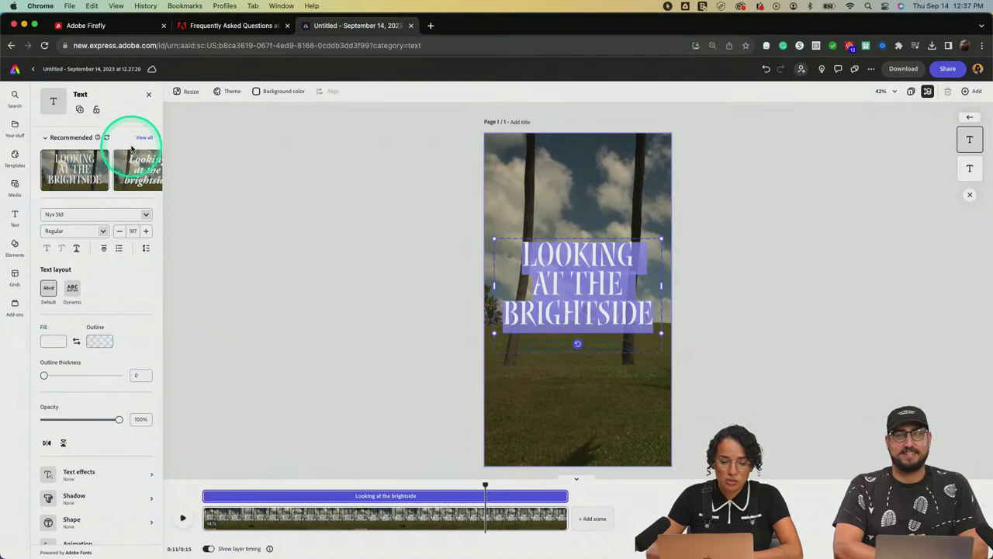
- Show all recommended fonts and try the light italic serif, block-capital and heavy italic styles on the heading
left_click(145, 140)
left_click(106, 347)
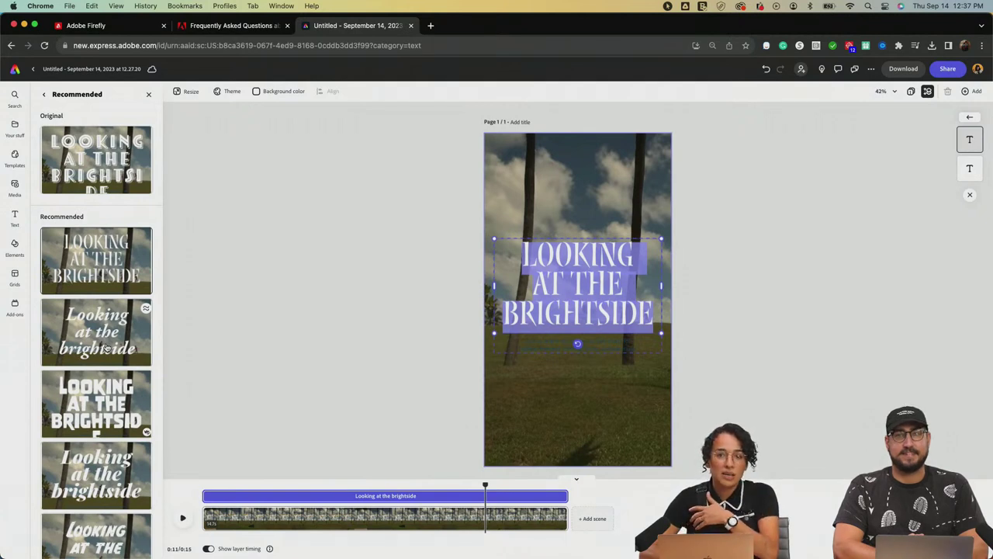
left_click(95, 336)
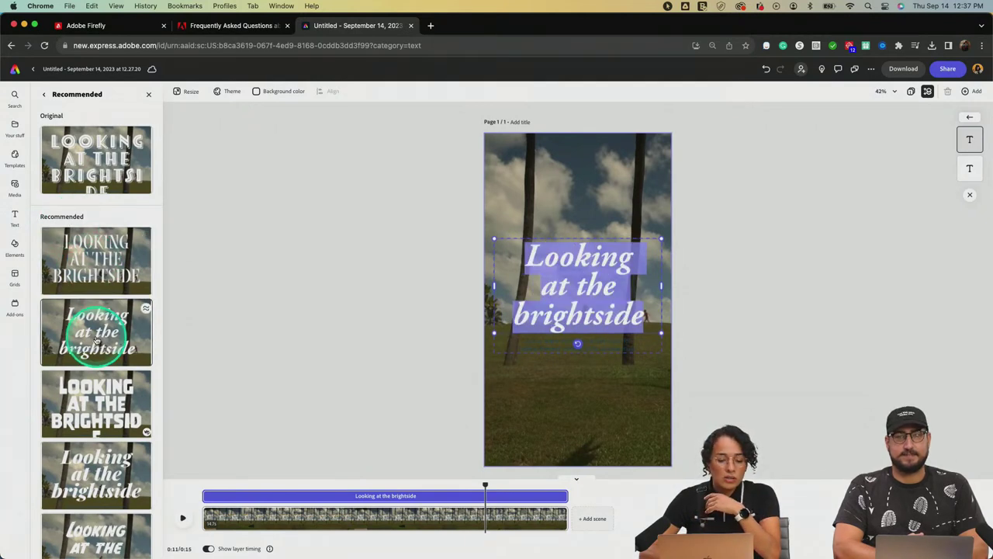
left_click(97, 355)
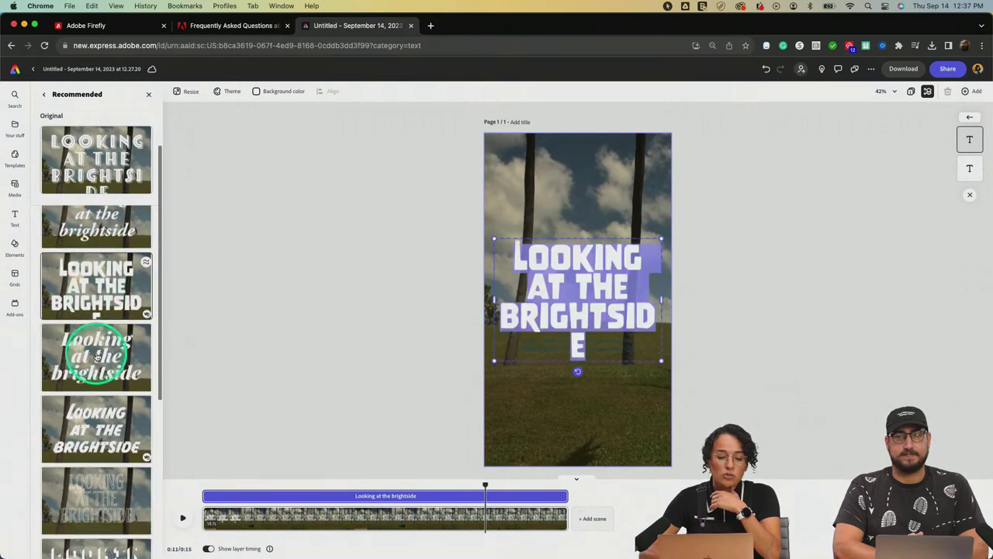
left_click(96, 356)
left_click(110, 443)
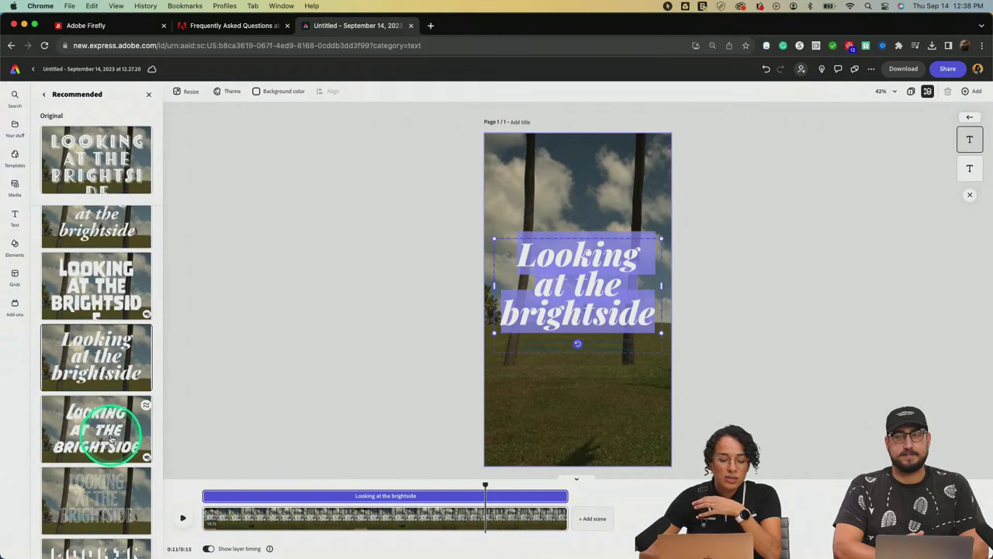
- Compare the slanted and outlined recommended styles on the heading and apply the slanted CCMonsterMashWorn font
left_click(110, 443)
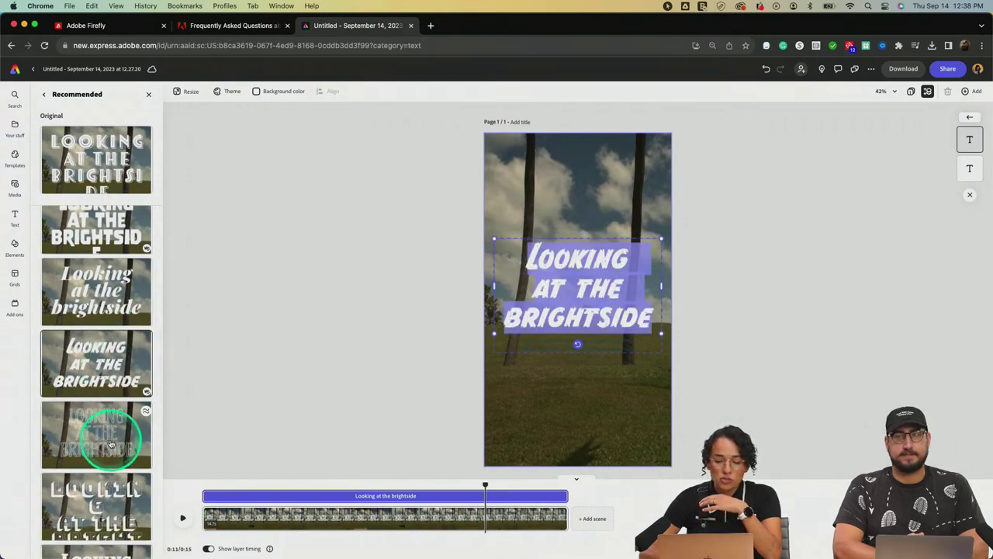
left_click(107, 440)
left_click(87, 371)
left_click(100, 326)
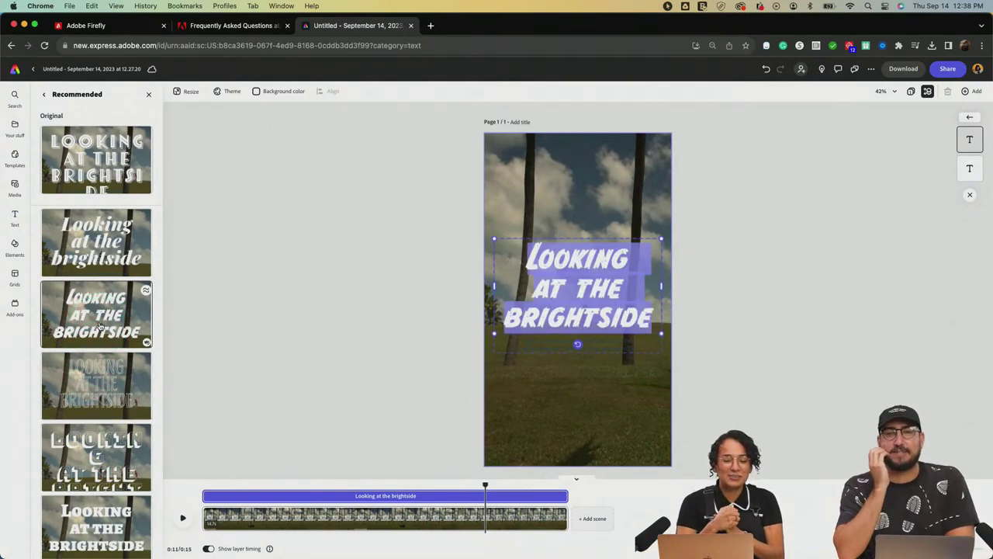
left_click(153, 293)
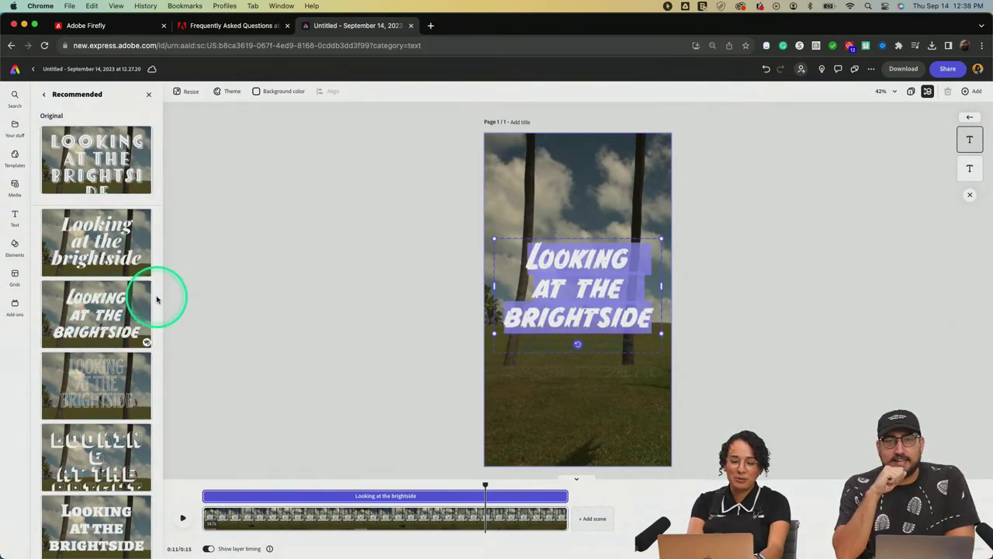
left_click(147, 339)
left_click(128, 324)
left_click(127, 320)
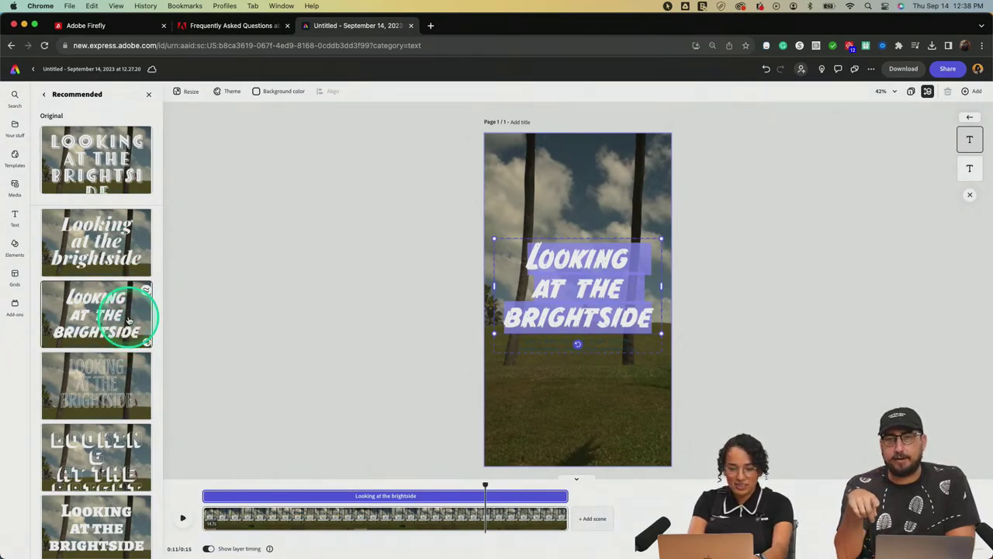
- Leave the font recommendations, reselect the "Looking at the brightside" heading and check the name of its font
left_click(44, 94)
left_click(52, 137)
left_click(131, 465)
left_click(94, 141)
left_click(47, 237)
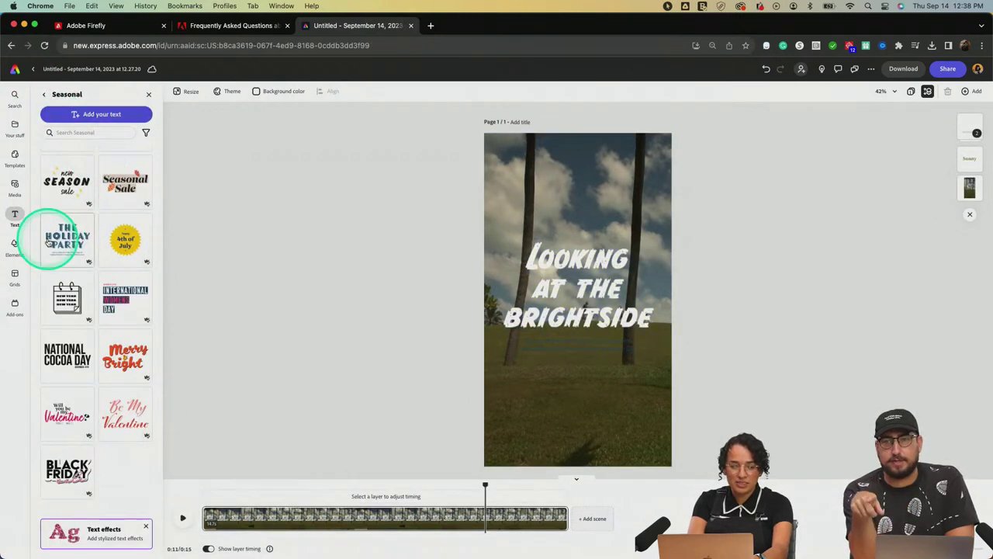
left_click(548, 252)
left_click(572, 262)
left_click(146, 249)
left_click(67, 216)
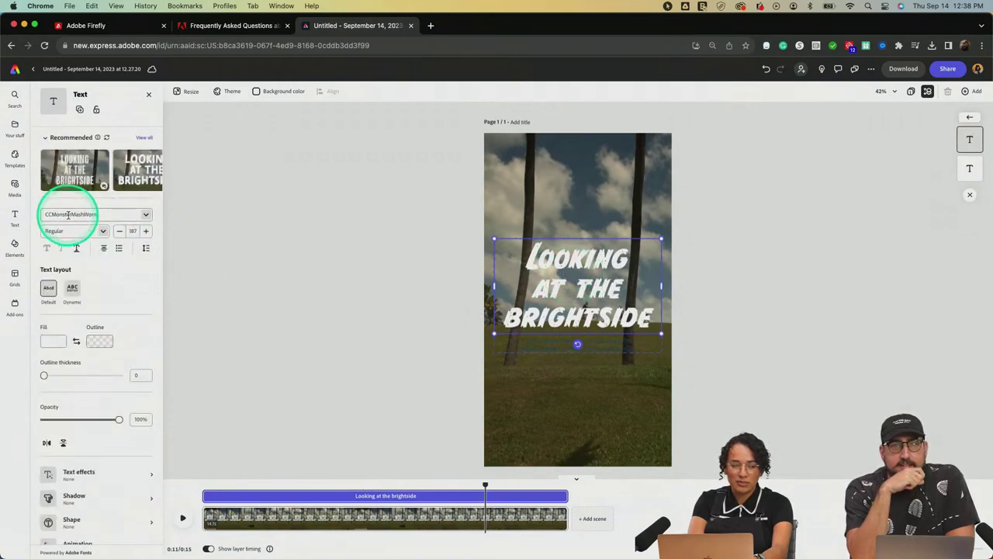
left_click(101, 212)
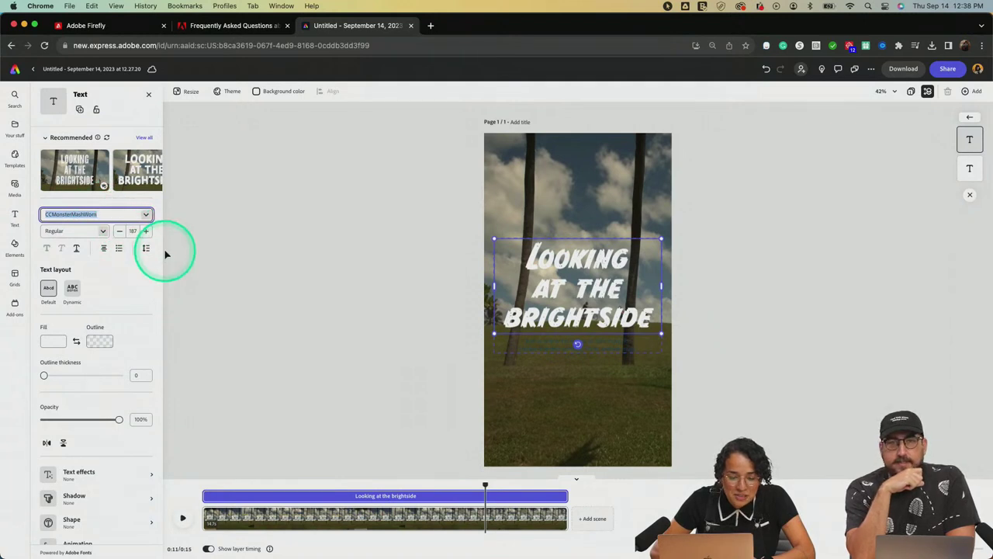
- Select the entire heading, show all recommended fonts again and apply the heavy block-capital style
left_click(602, 275)
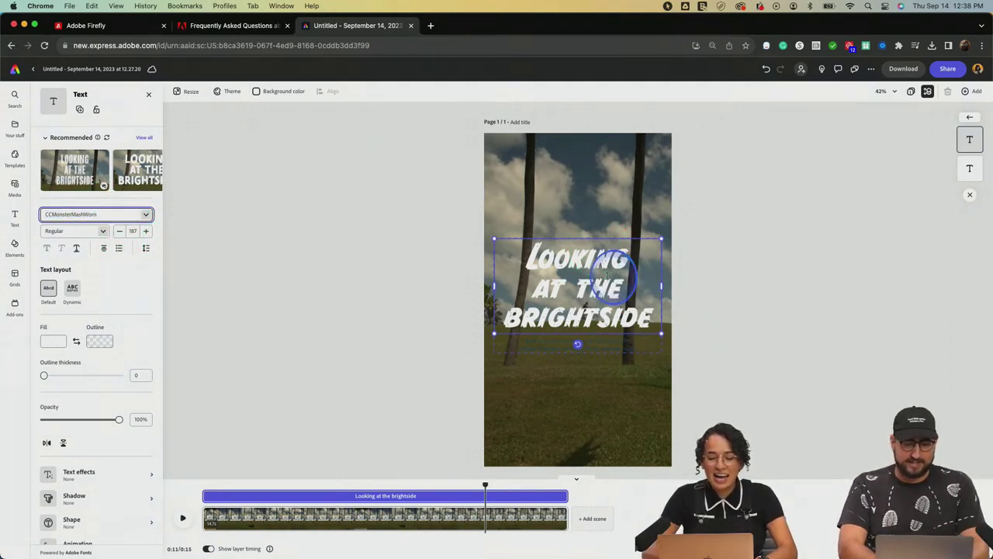
left_click(660, 321)
double_click(610, 305)
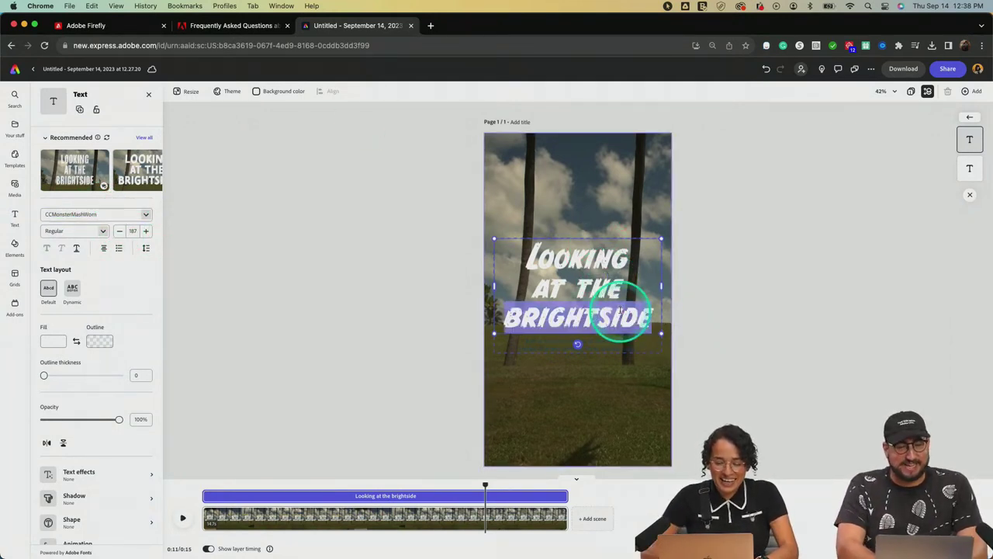
left_click(144, 137)
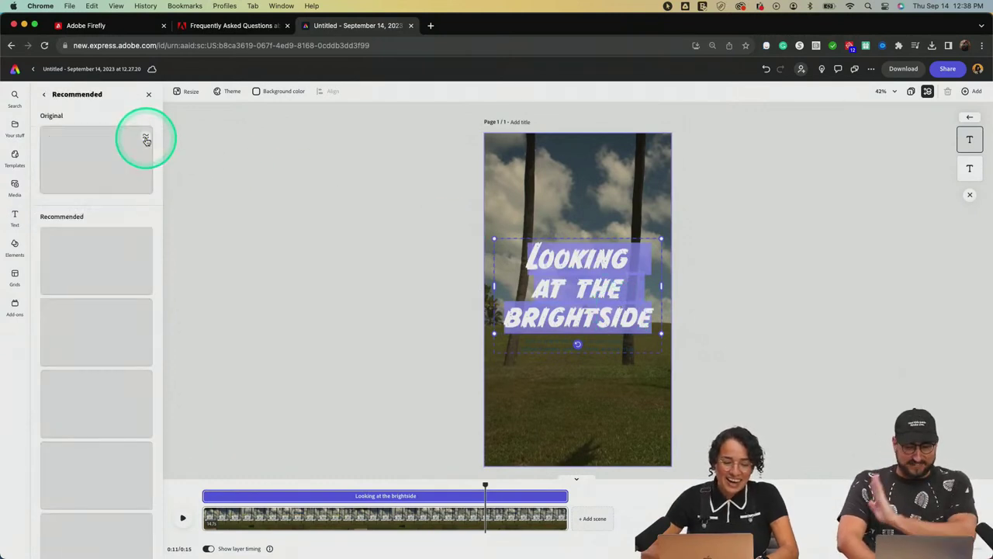
scroll(126, 222, "down", 5)
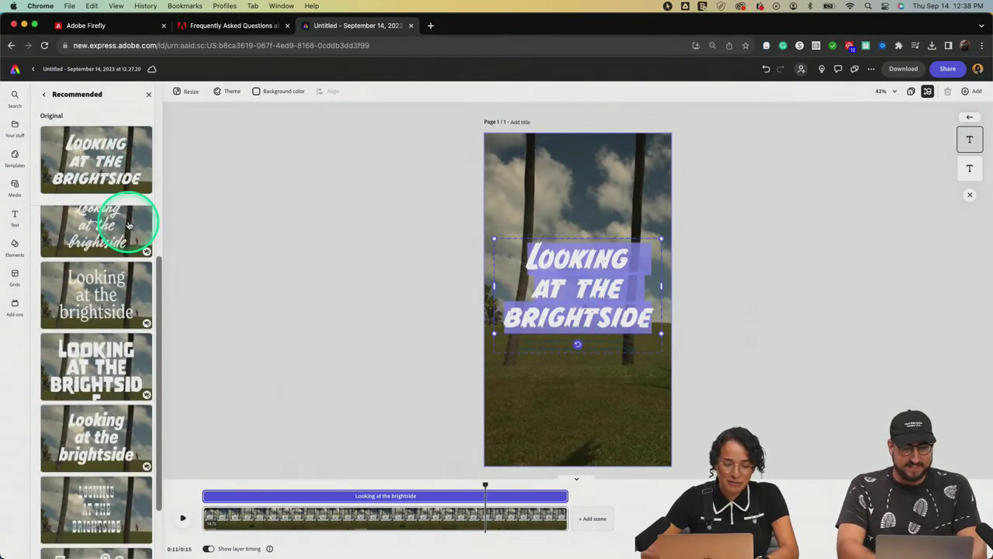
left_click(117, 385)
scroll(116, 385, "down", 1)
left_click(108, 339)
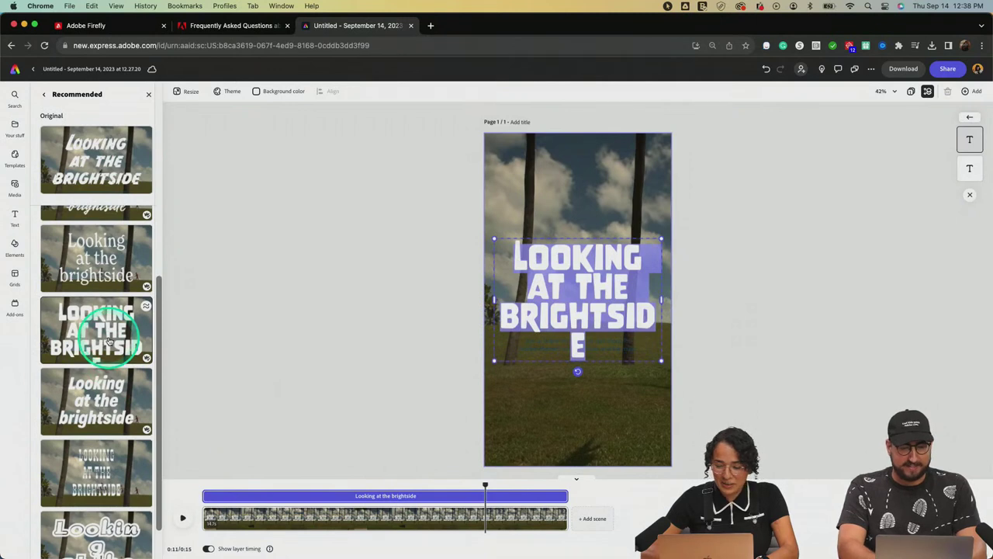
- Try the western block-capital and heavy italic recommended styles on the heading, then apply the flowing brush-script style
scroll(49, 410, "down", 2)
left_click(52, 415)
left_click(112, 332)
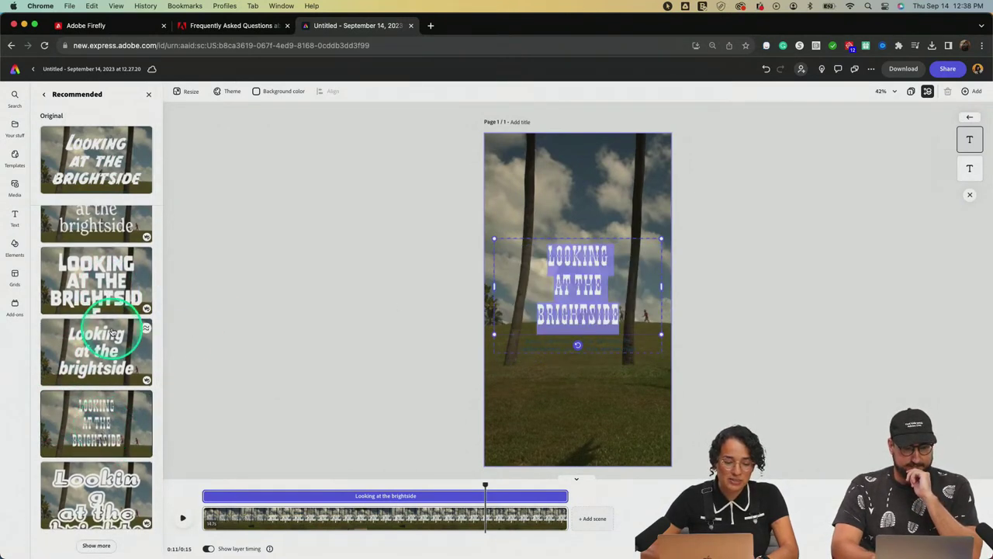
left_click(567, 302)
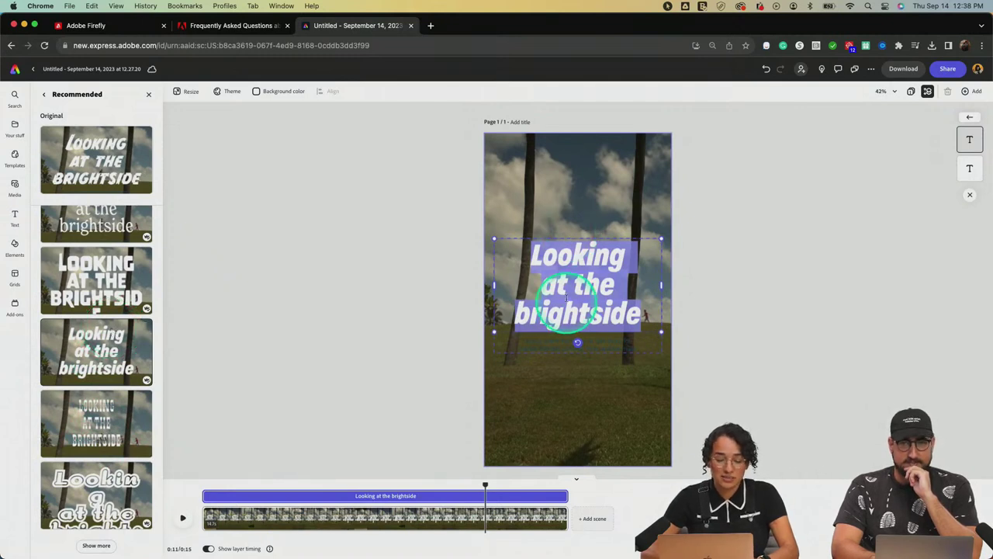
left_click(495, 285)
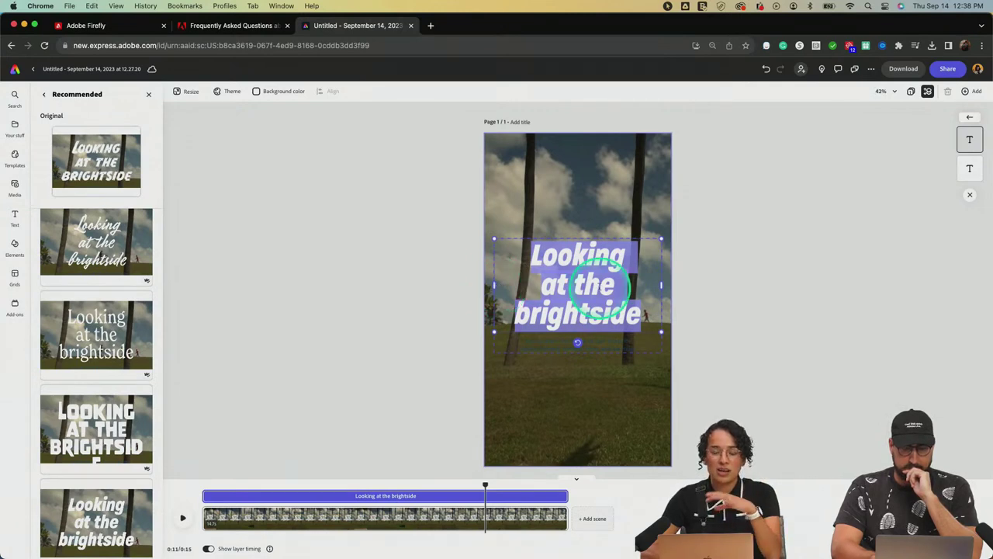
left_click(153, 256)
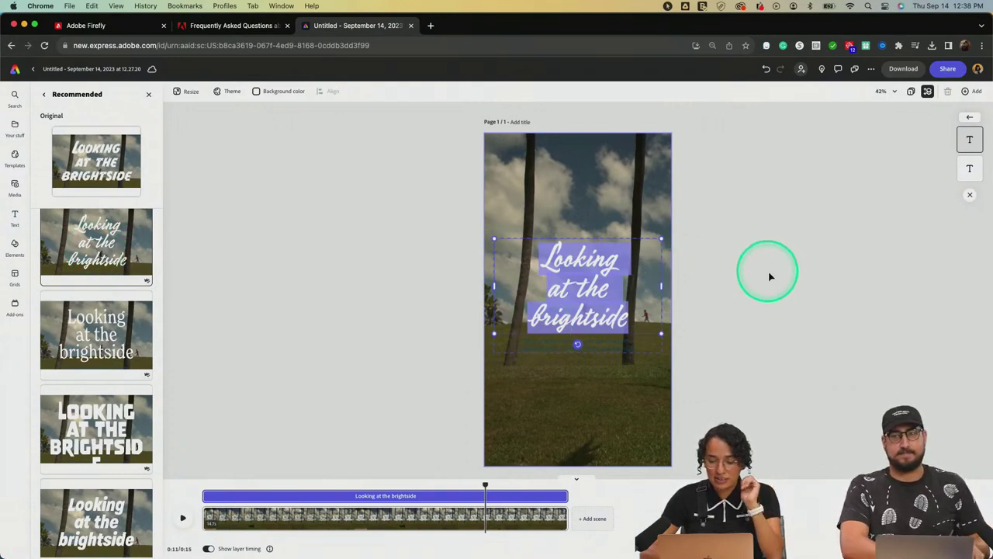
- Scrub through the video's opening and trim the "Looking at the brightside" layer to start at about 0:06
left_click(210, 495)
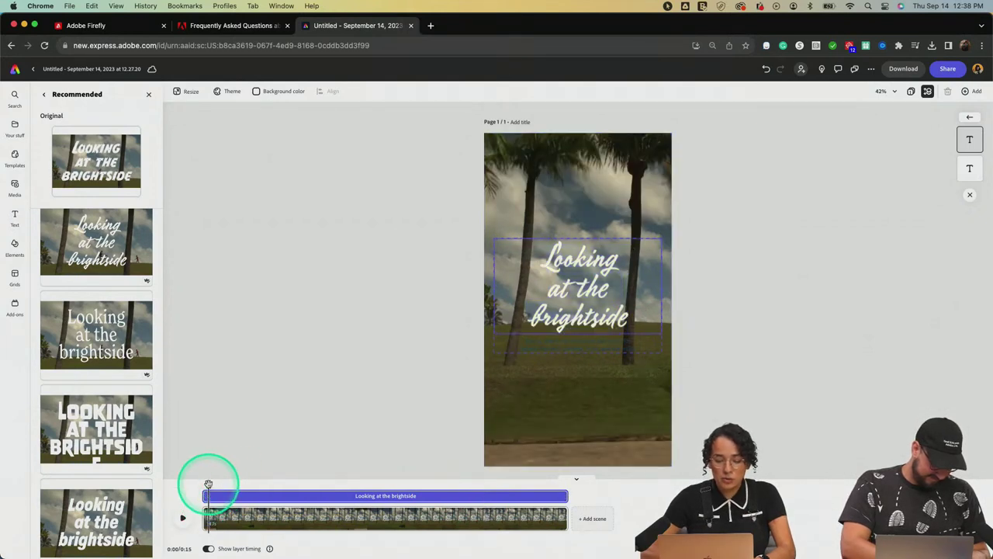
left_click(246, 486)
left_click_drag(250, 487, 306, 488)
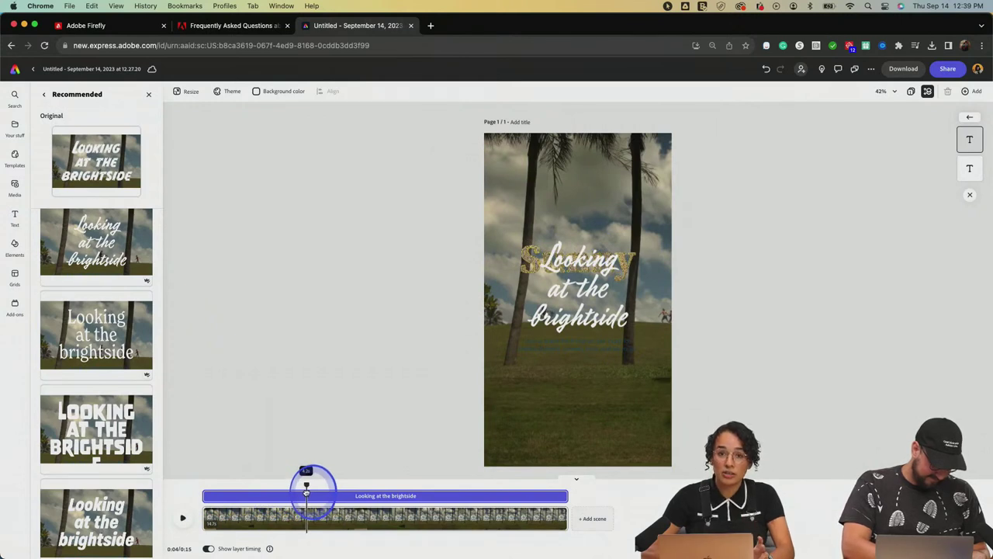
left_click_drag(203, 495, 358, 501)
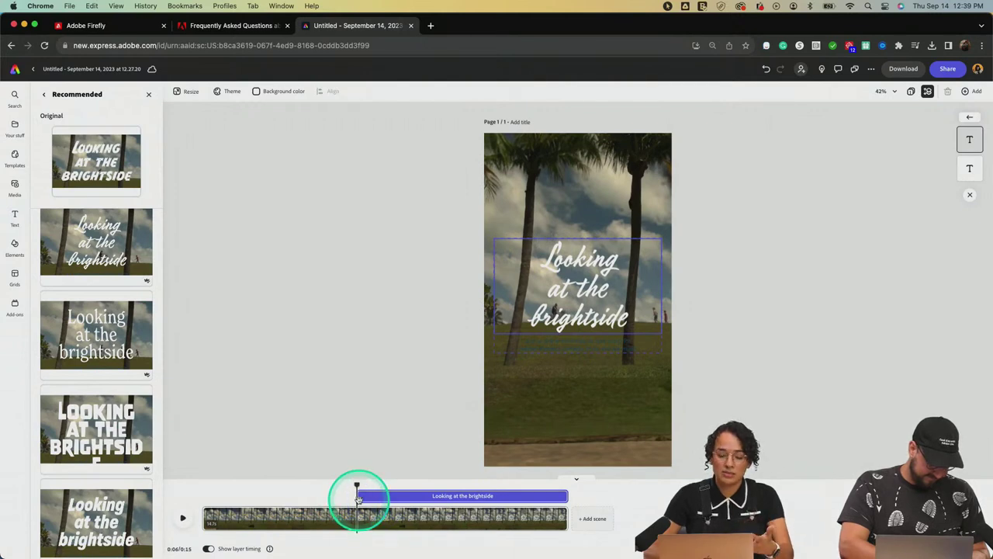
left_click(400, 495)
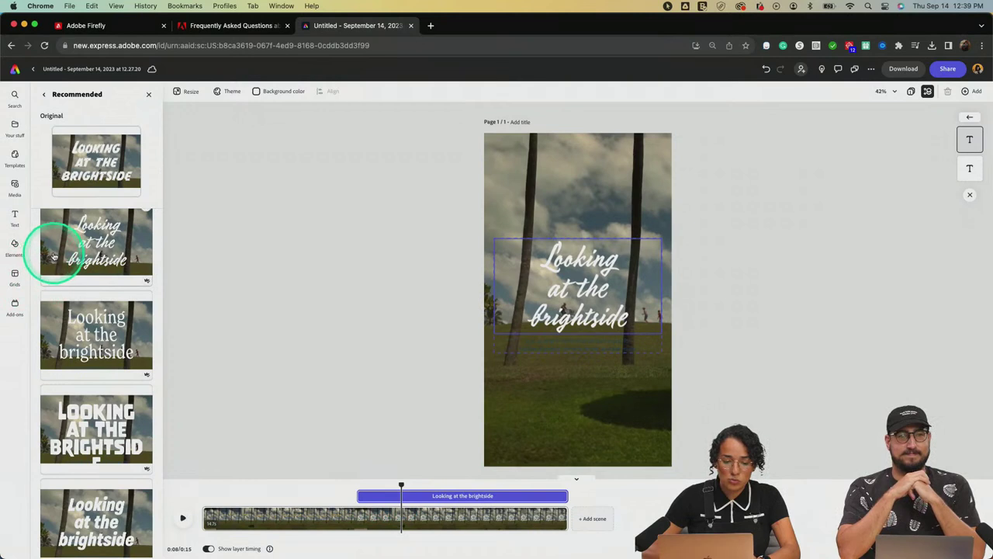
- Open the heading's animation options, compare the entrance animations and apply the Fade in animation
left_click(44, 96)
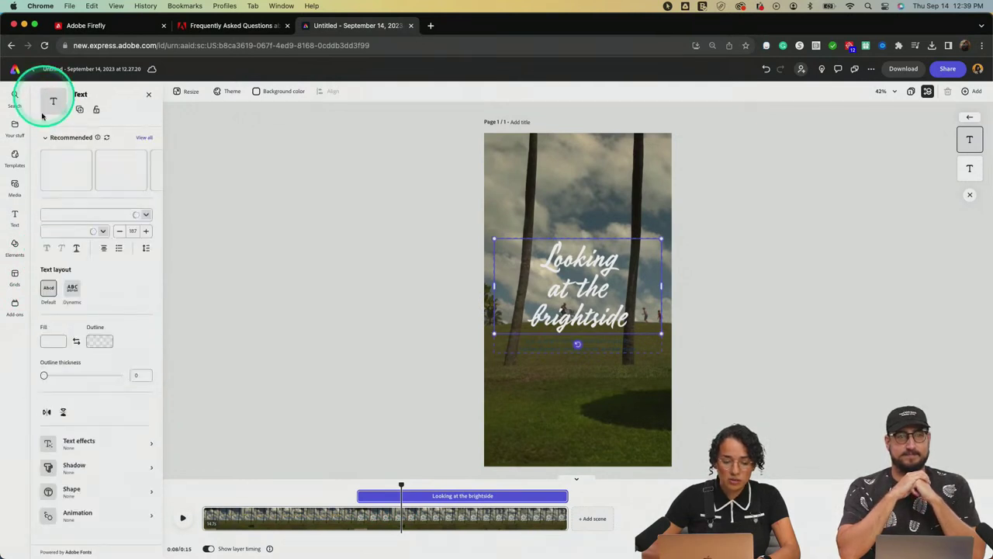
scroll(91, 512, "down", 2)
left_click(81, 515)
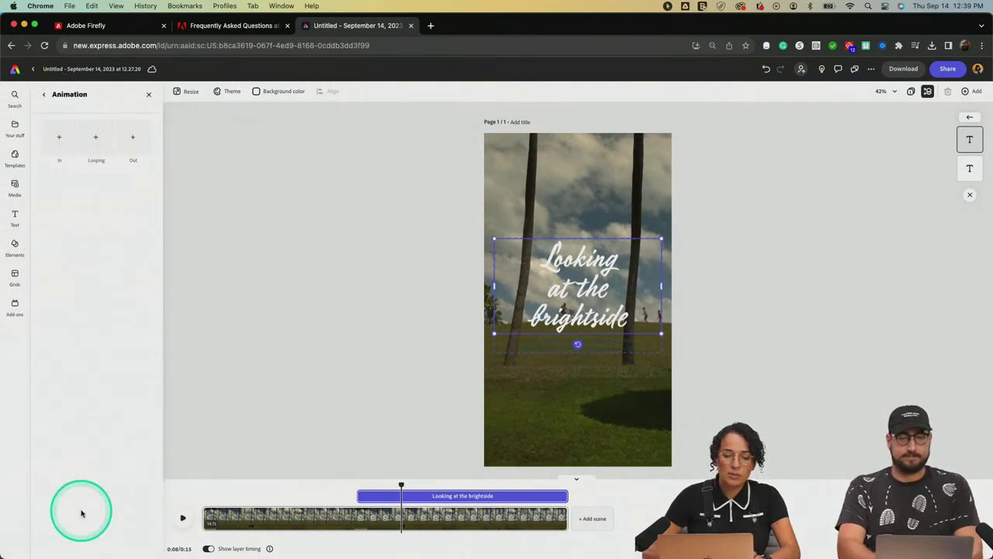
left_click(59, 137)
left_click(92, 138)
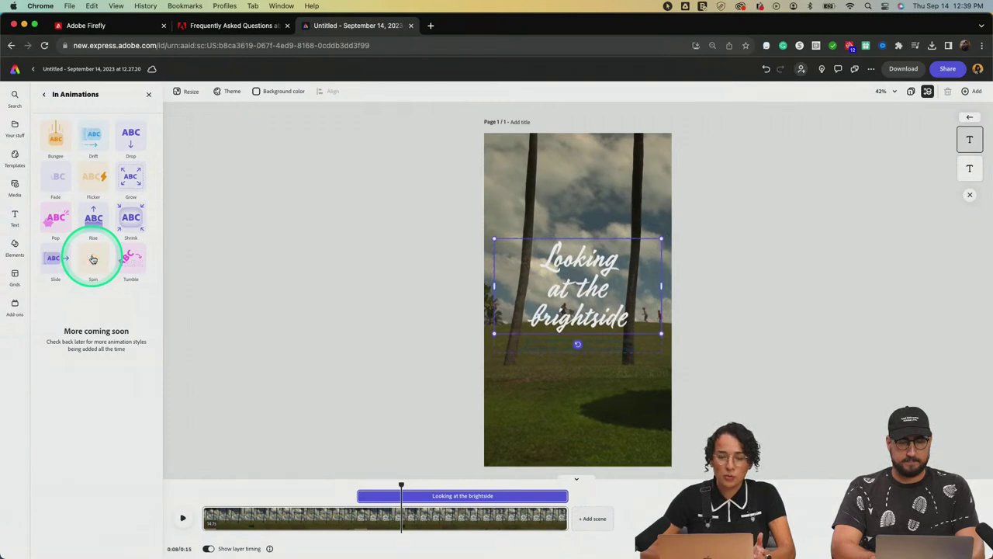
left_click(57, 188)
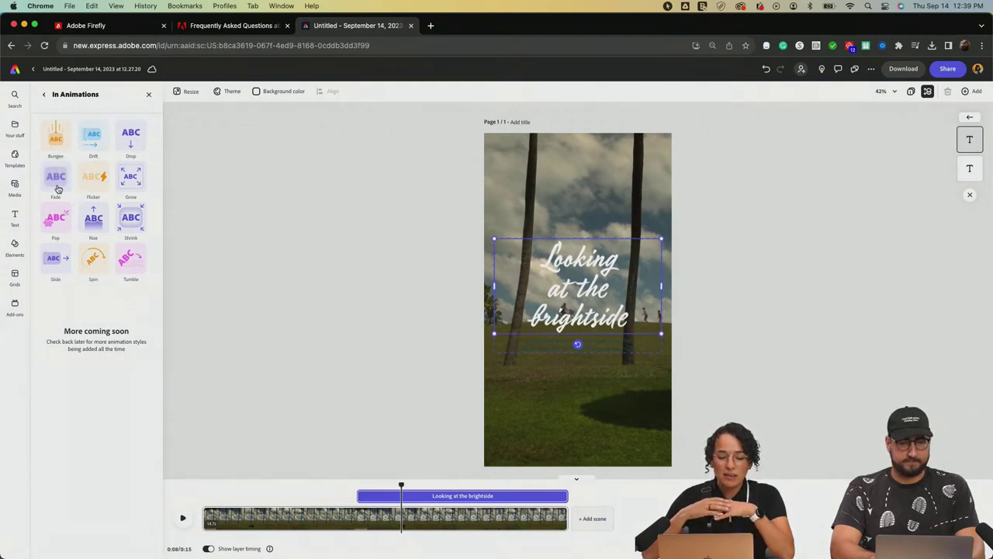
left_click(56, 153)
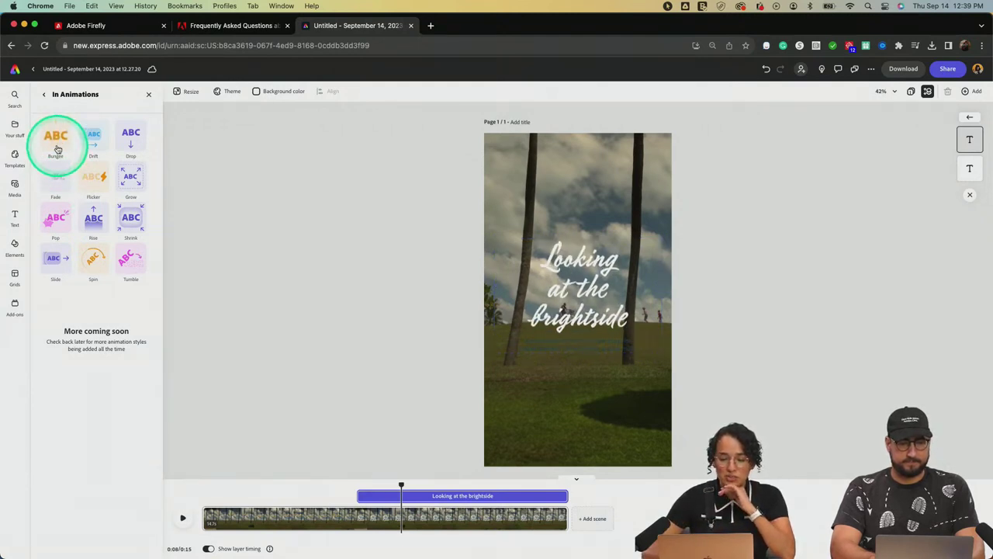
left_click(55, 172)
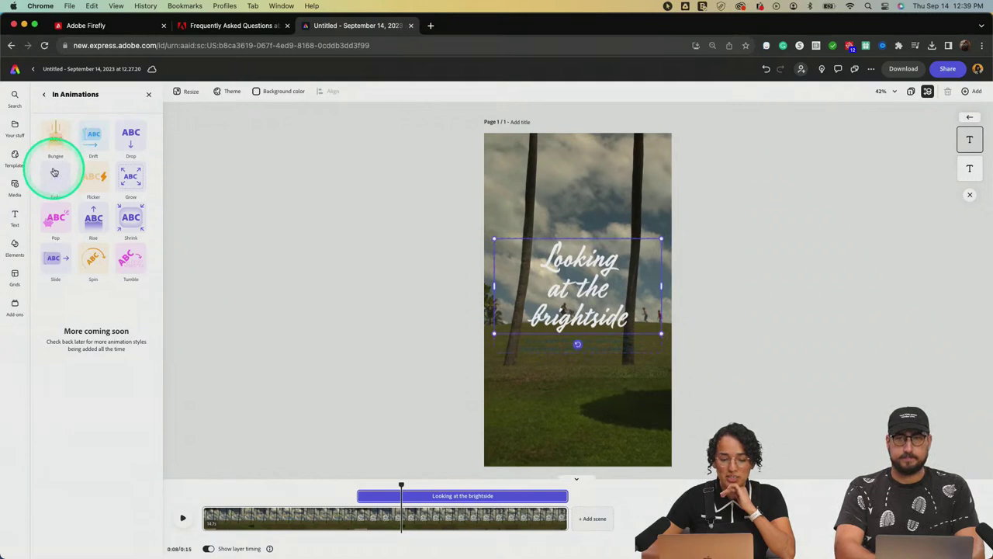
- Compare the looping animations and add Yoyo to the heading with speed 6 and the downward direction
left_click(100, 138)
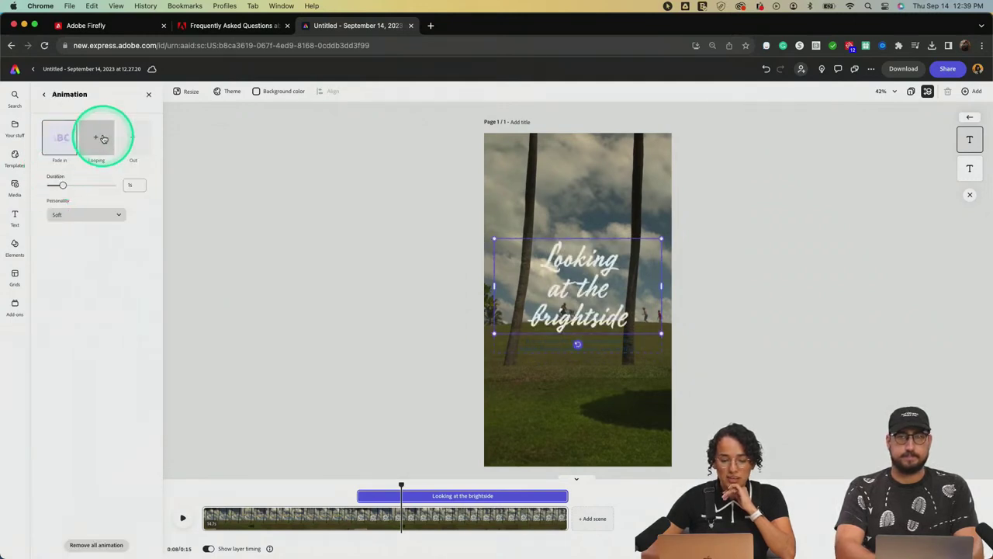
left_click(93, 174)
left_click(59, 229)
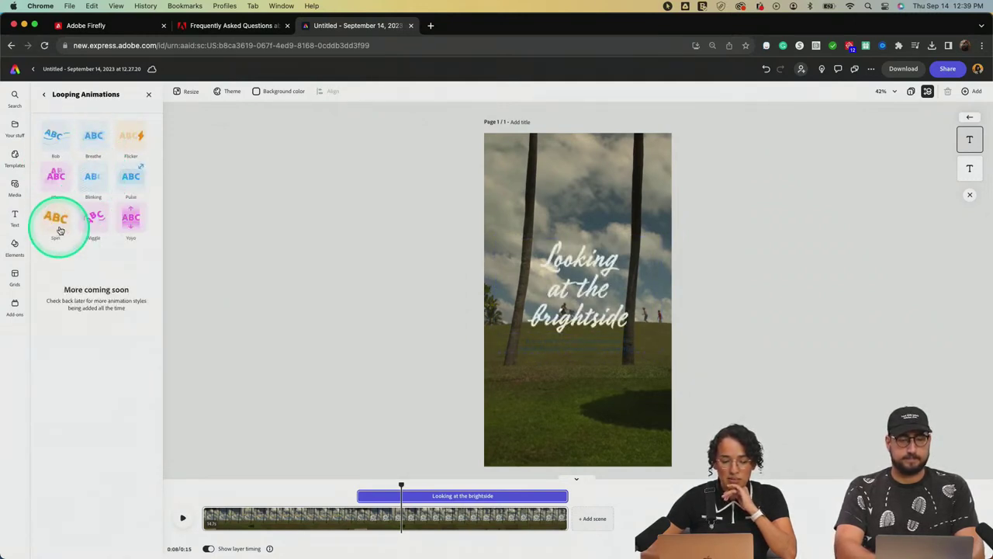
left_click(94, 217)
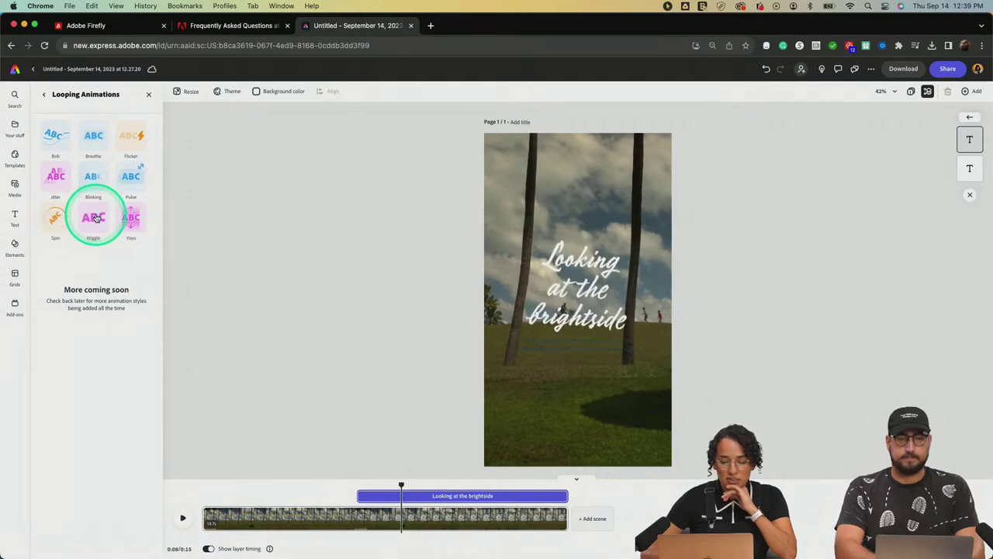
left_click(120, 222)
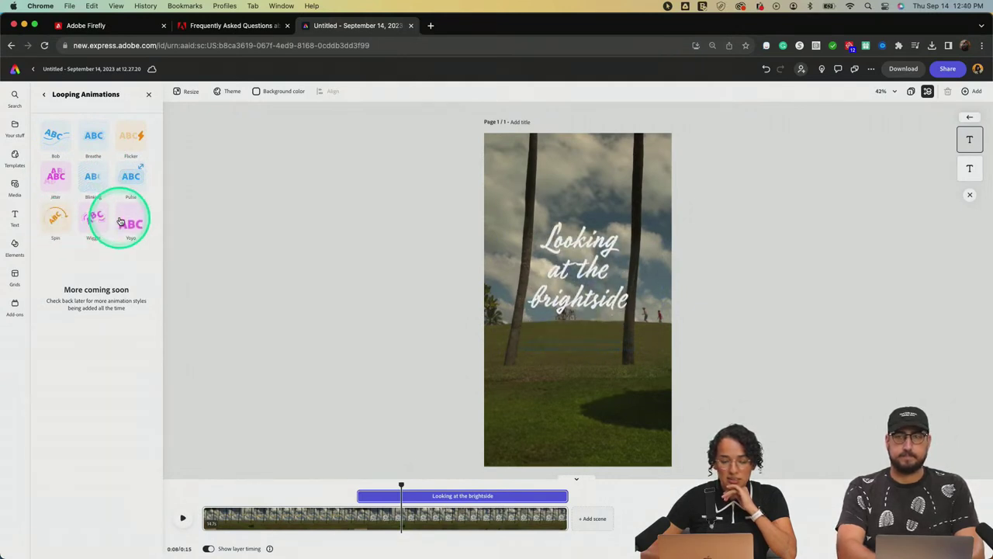
left_click(130, 223)
left_click_drag(92, 188, 52, 189)
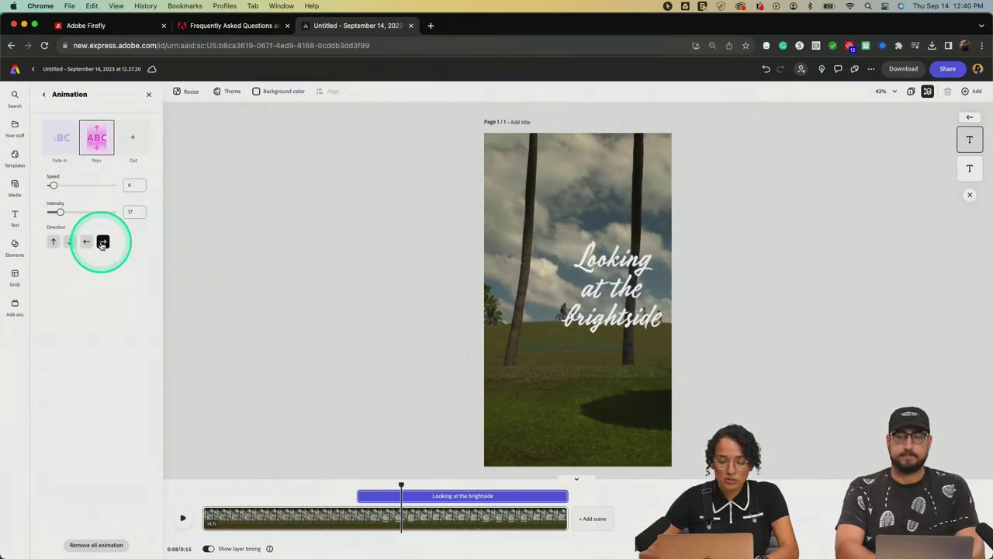
left_click(69, 241)
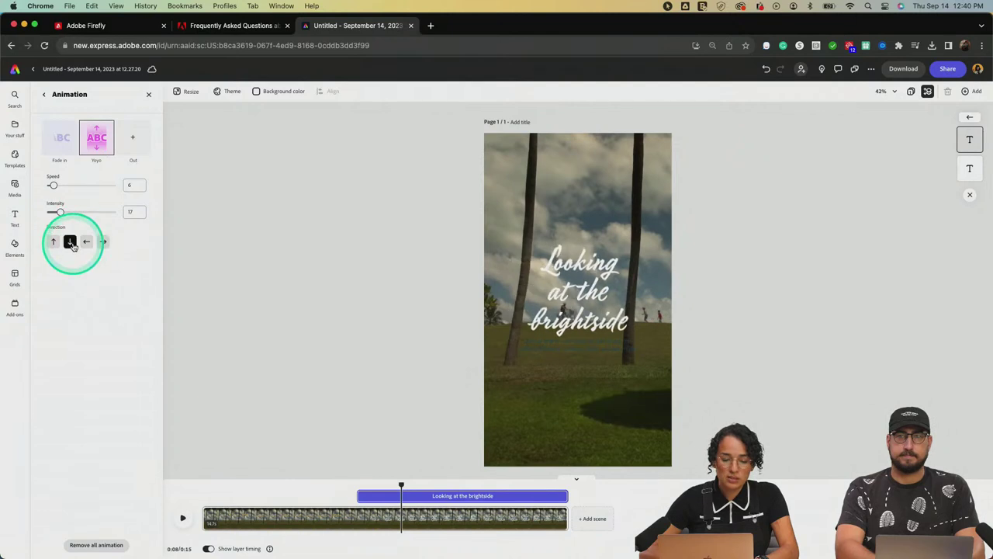
- Add a Shrink out animation to the heading, compare its personality options and choose Smooth
left_click(133, 145)
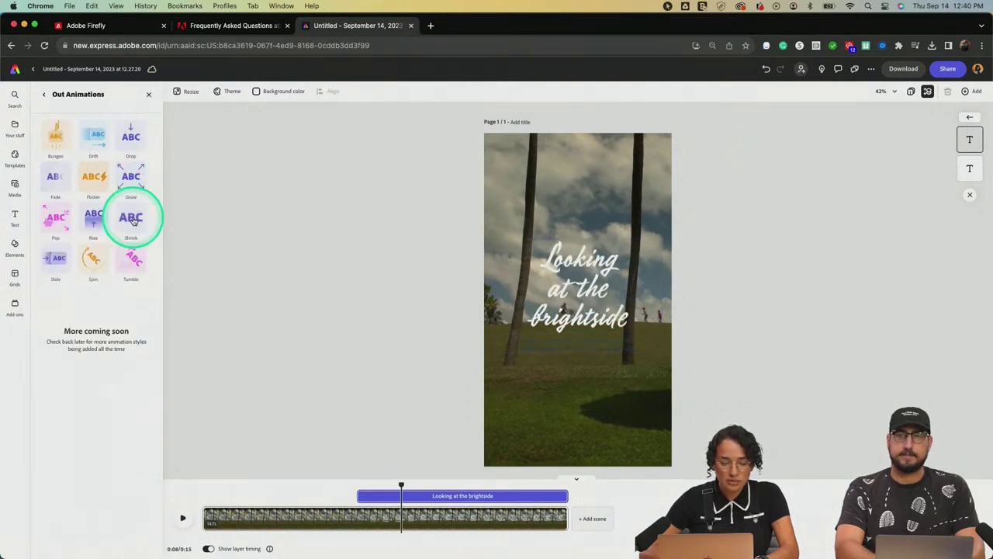
left_click(134, 221)
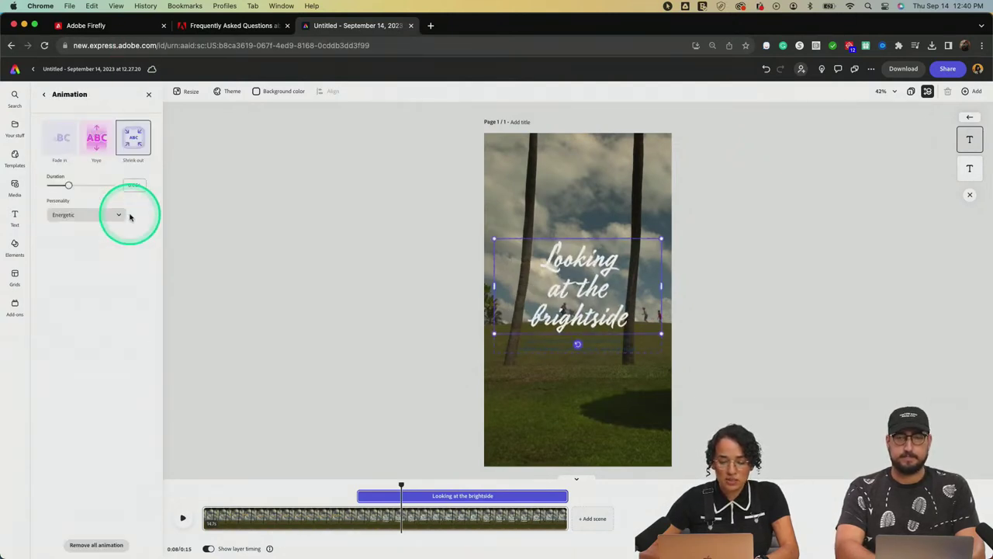
left_click(93, 215)
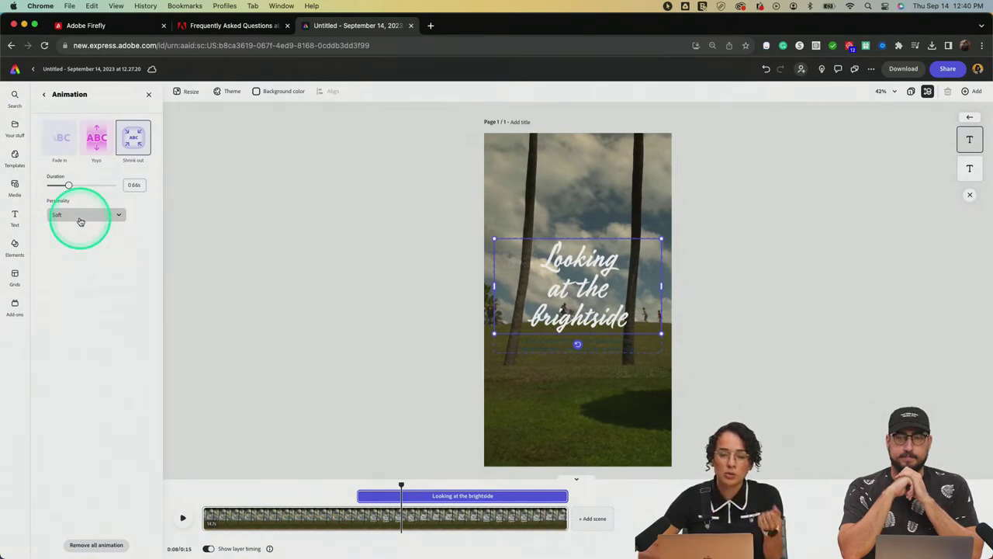
left_click(80, 221)
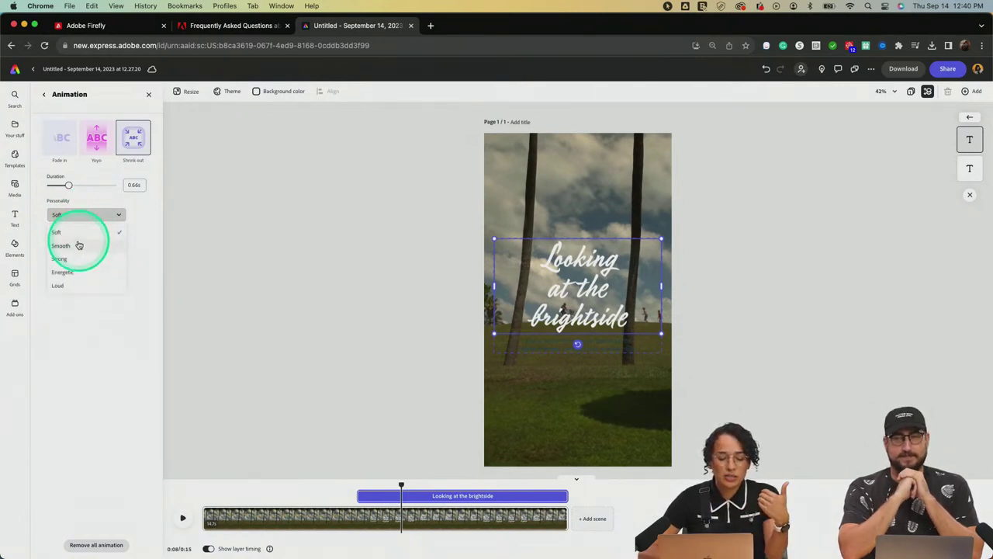
left_click(75, 259)
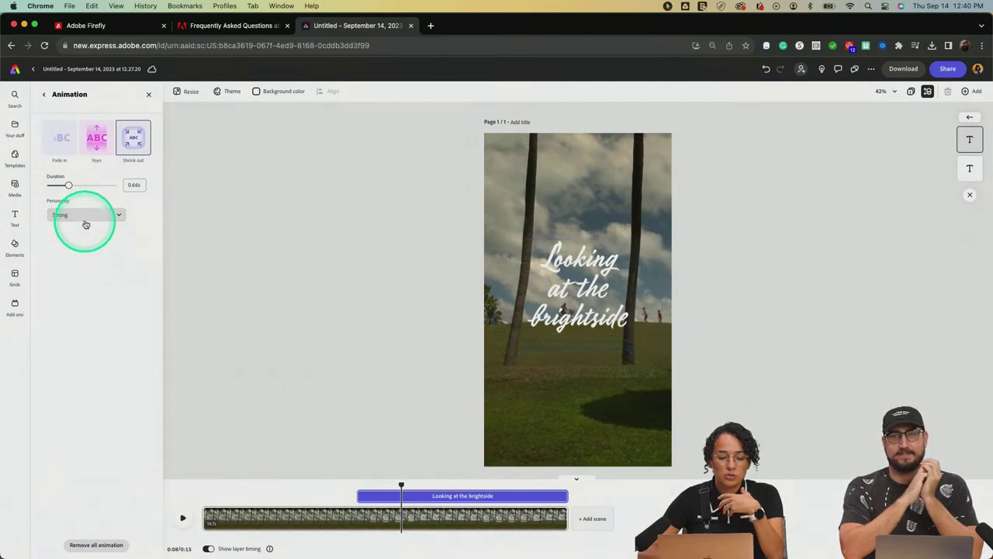
left_click(82, 222)
left_click(74, 268)
left_click(87, 214)
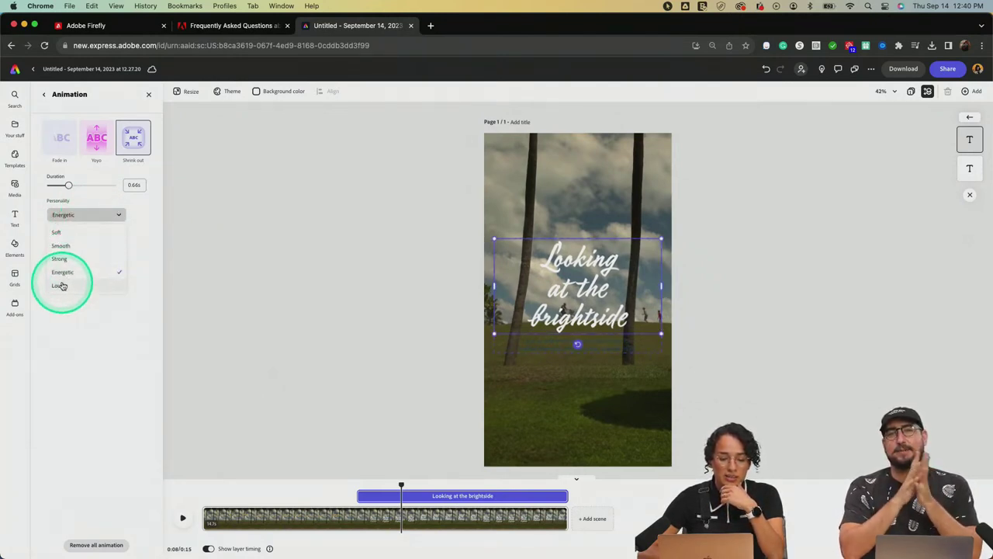
left_click(76, 246)
- Preview the animated heading and trim its layer to end at about 0:12
left_click_drag(401, 481, 342, 486)
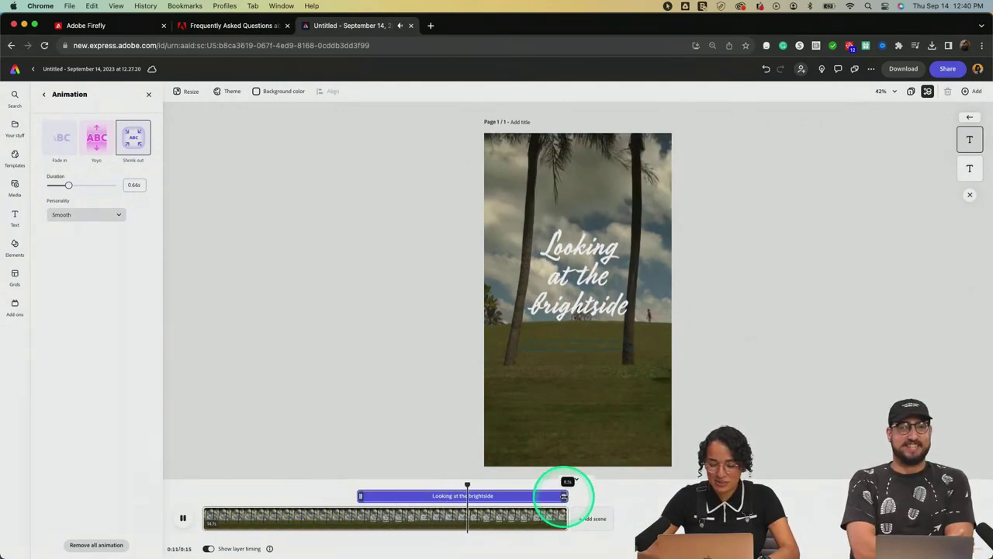
left_click(557, 495)
left_click_drag(557, 495, 494, 495)
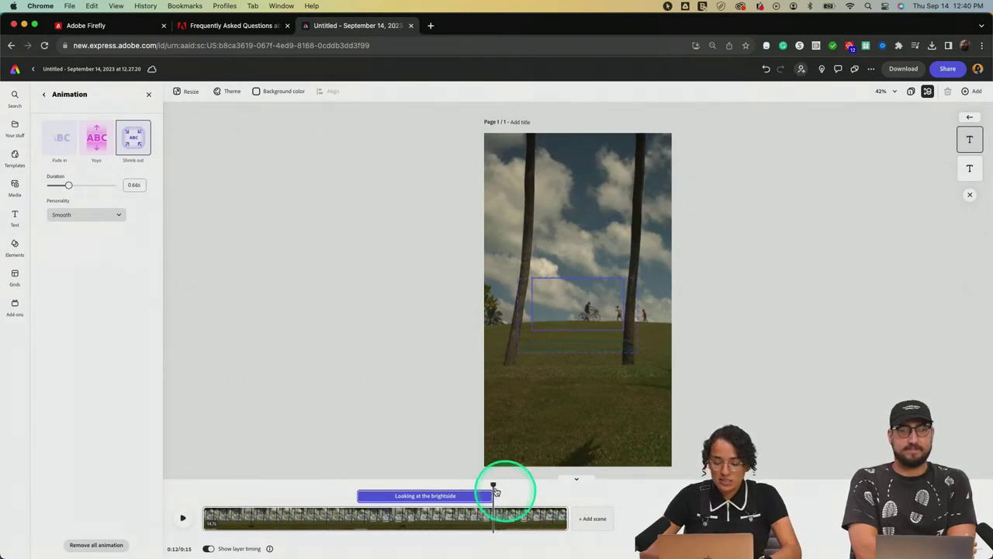
- Play the video from the beginning to review the heading's timing and animations, then stop playback
left_click_drag(492, 479, 200, 475)
left_click(183, 517)
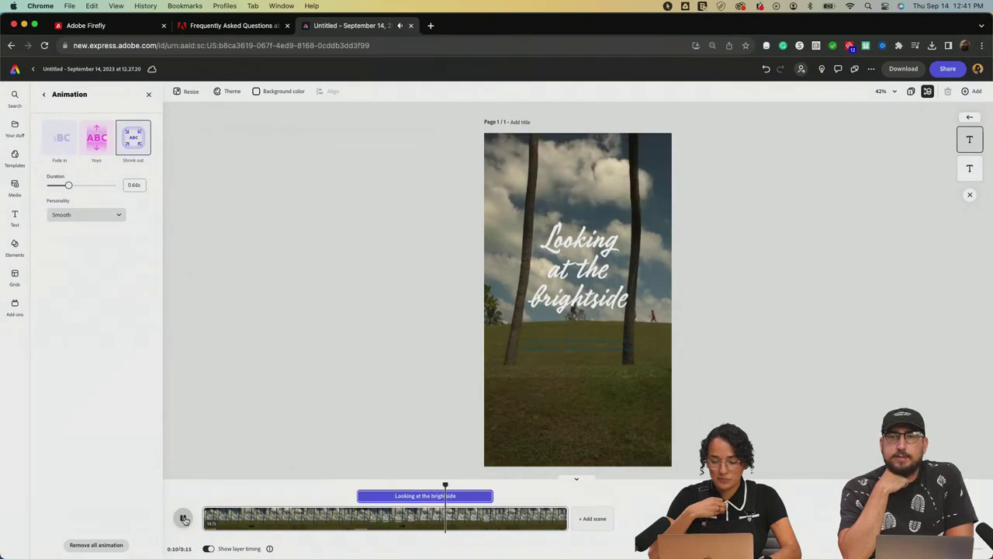
left_click(184, 519)
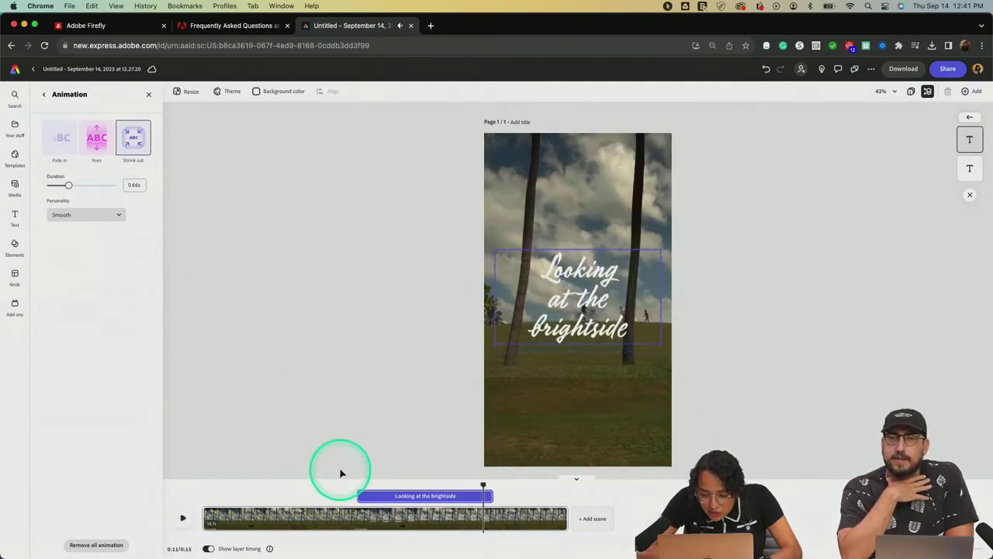
- Inspect the timing of the small "Join us online" text layer, deselect it and replay the whole video
left_click(561, 349)
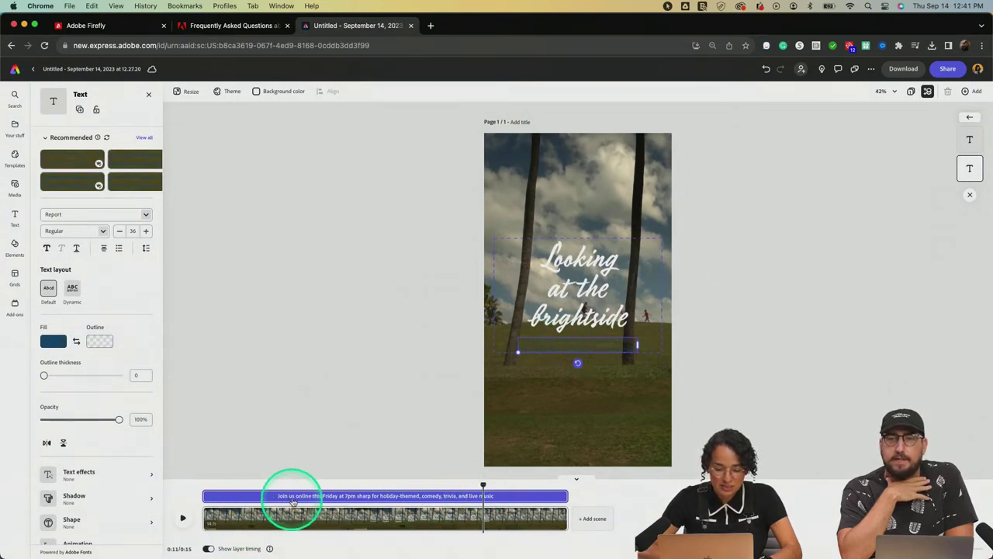
left_click(287, 481)
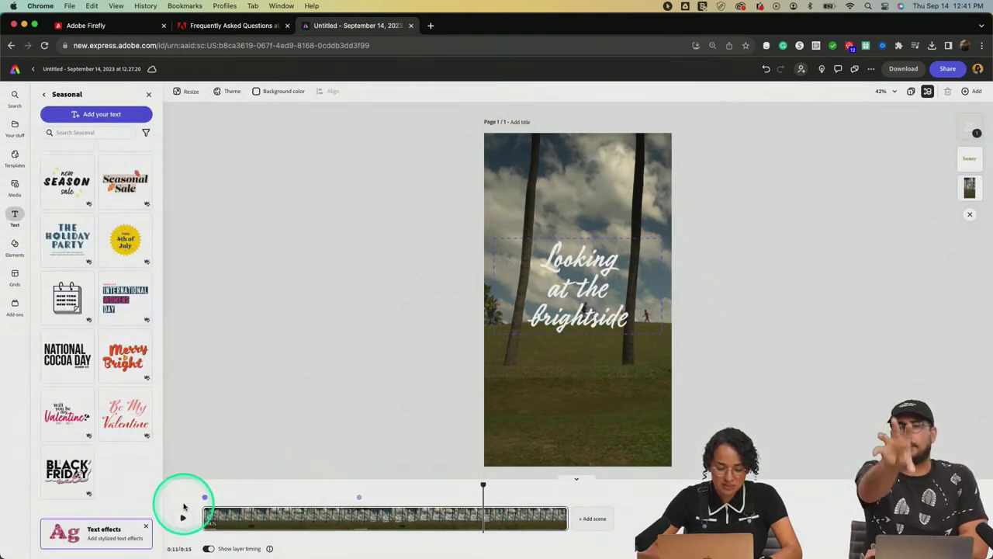
left_click_drag(485, 482, 195, 466)
key("space")
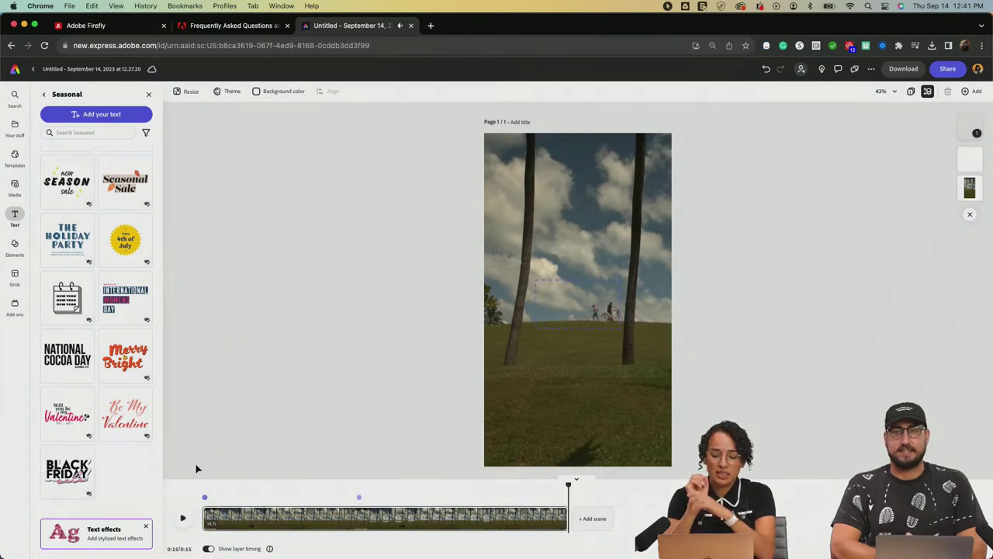
- Place the playhead at 0:06, where the heading starts, and return from the Seasonal designs to the main text categories
left_click_drag(572, 484, 361, 499)
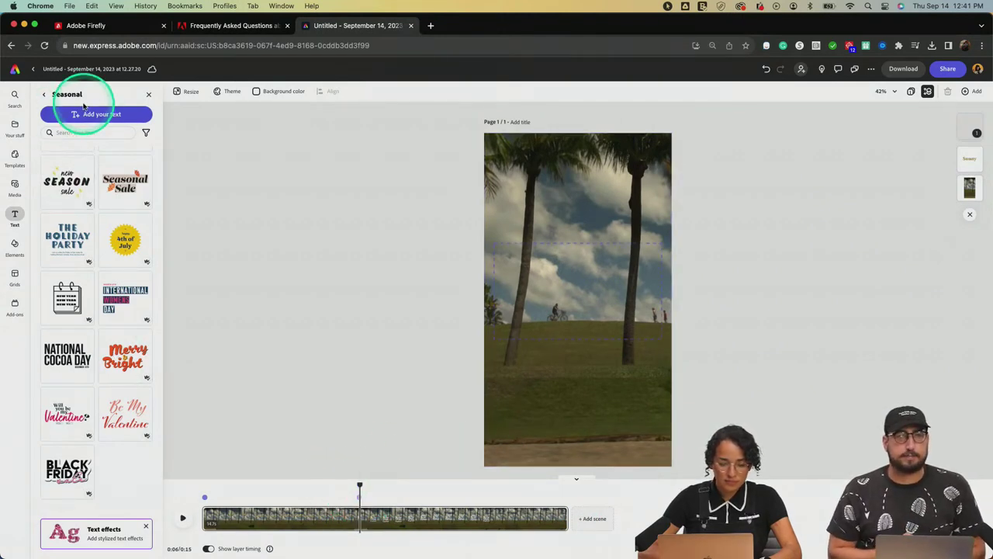
left_click(44, 94)
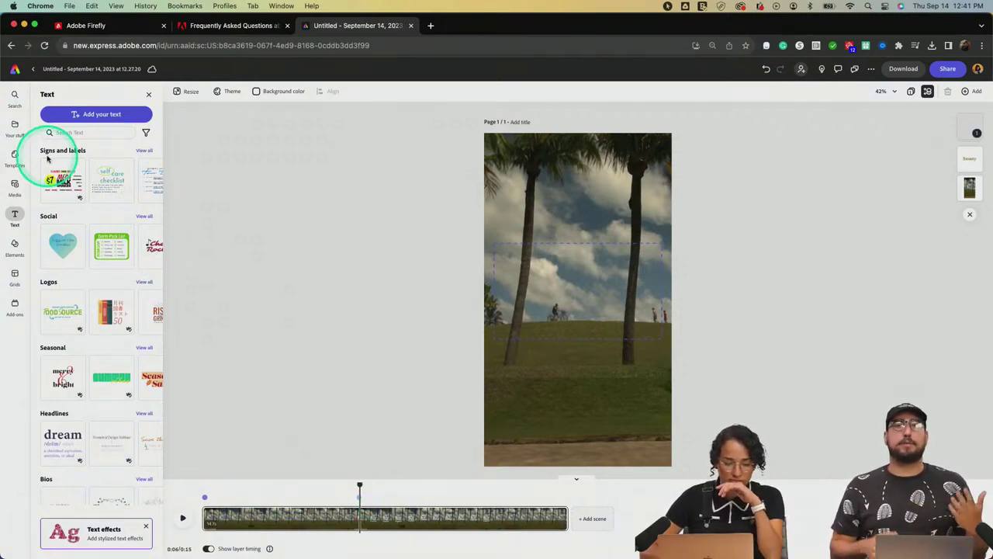
- Leave the text designs, select the palm-tree video and open the stock audio library
left_click(286, 514)
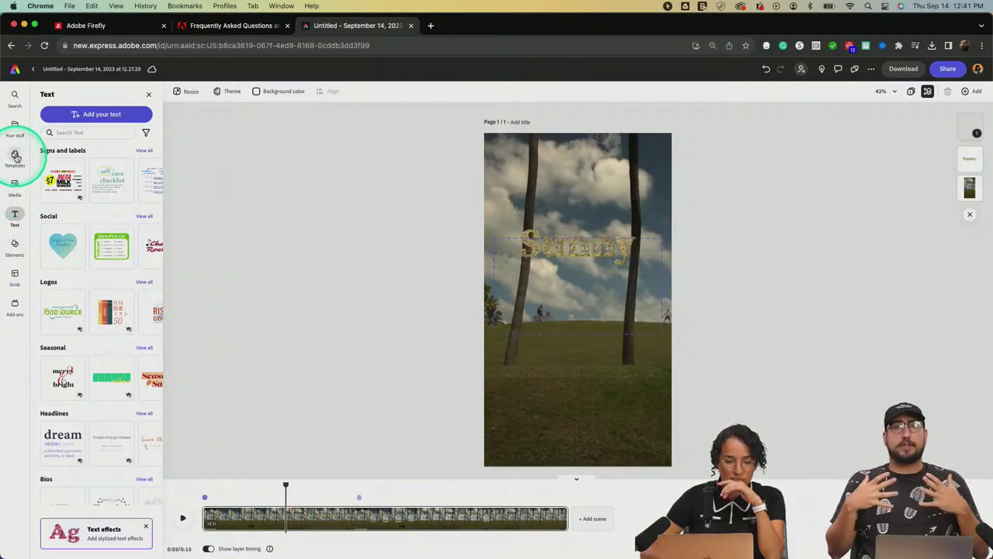
left_click(149, 94)
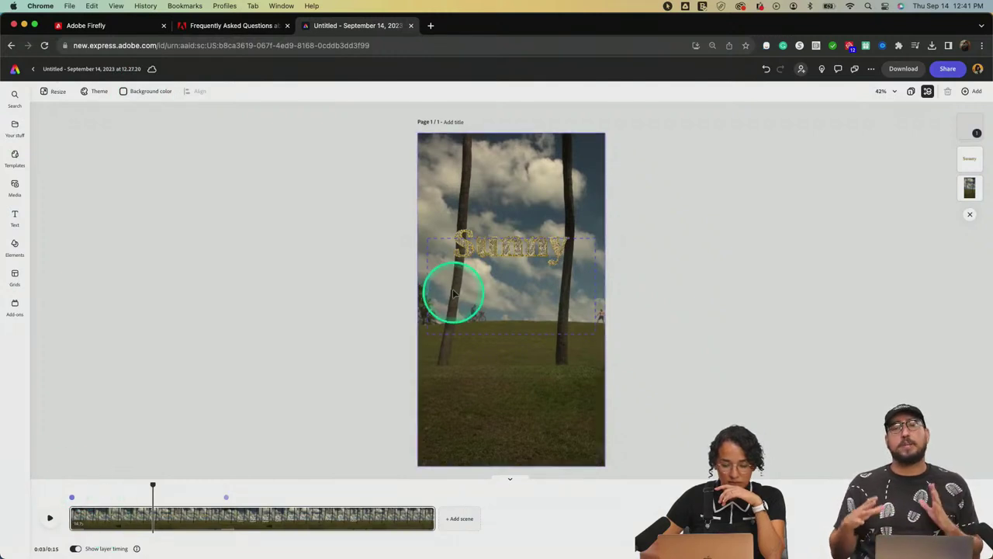
left_click(446, 203)
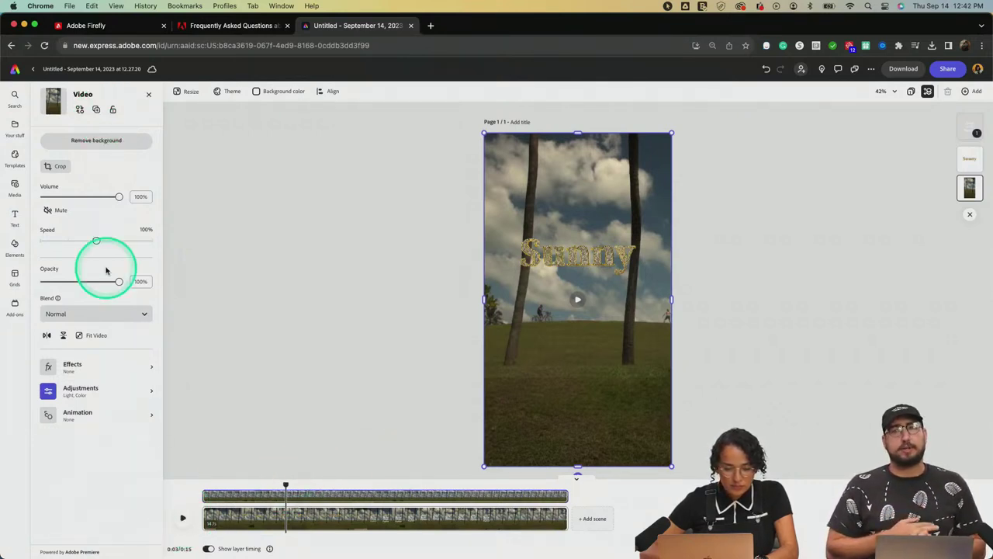
left_click(15, 188)
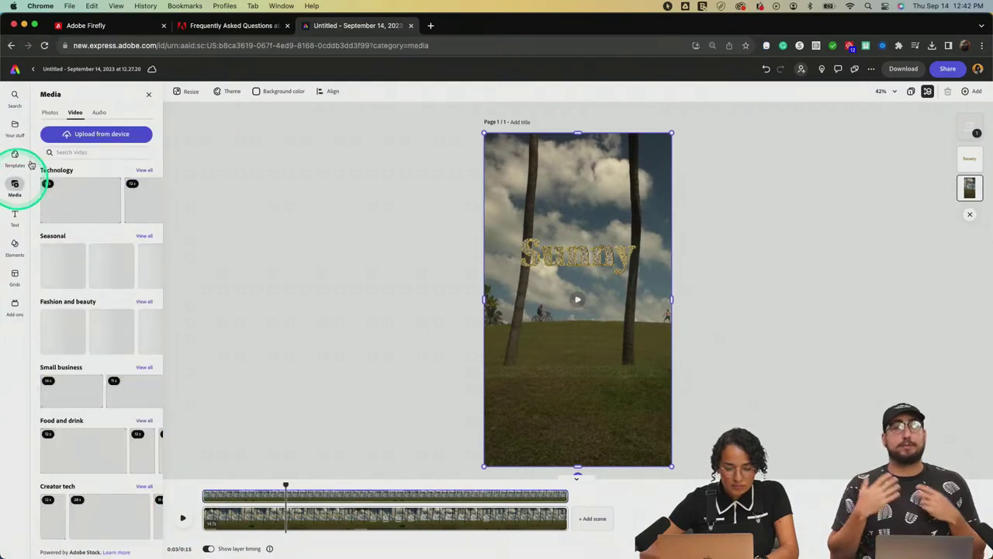
left_click(100, 113)
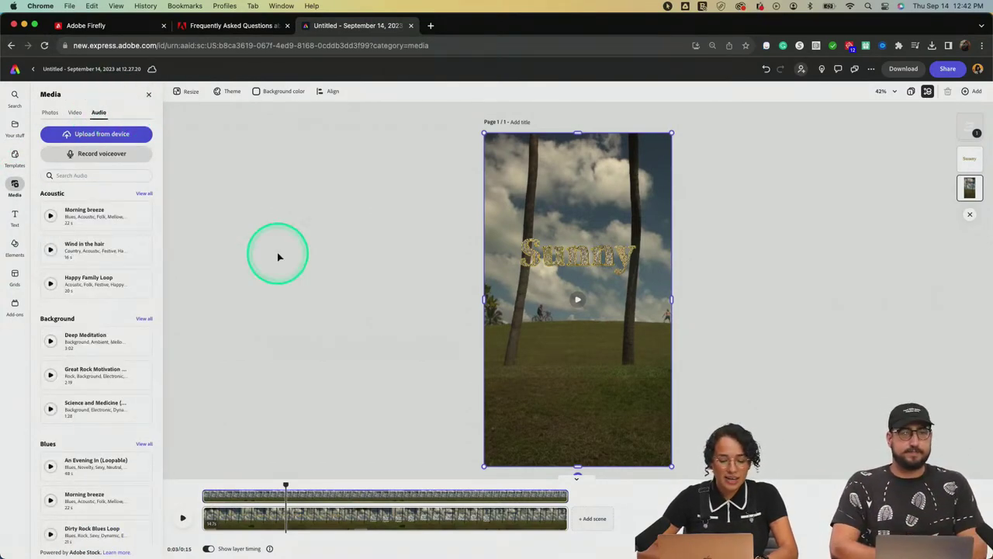
- Return the playhead to the start of the video and browse the stock audio categories
left_click_drag(287, 482, 199, 482)
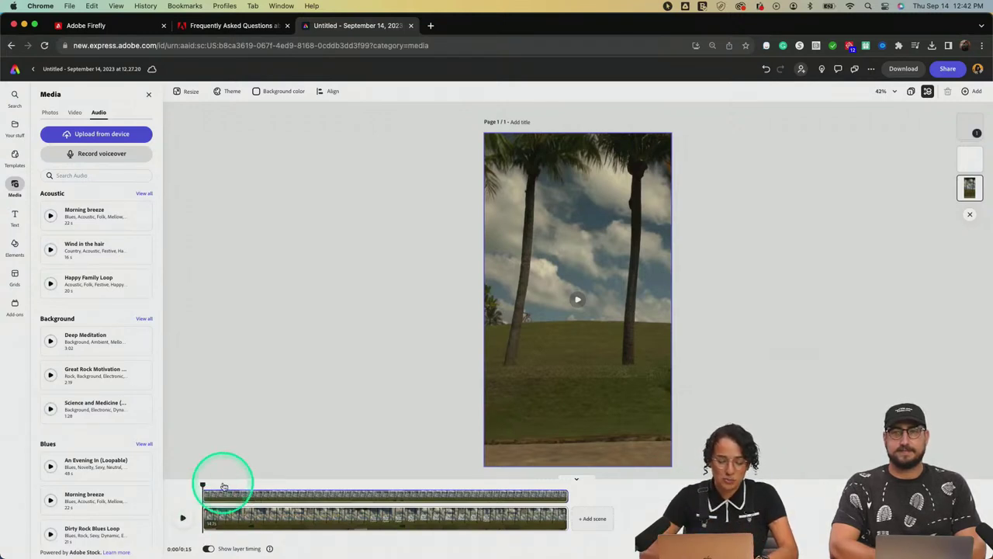
left_click_drag(203, 485, 181, 481)
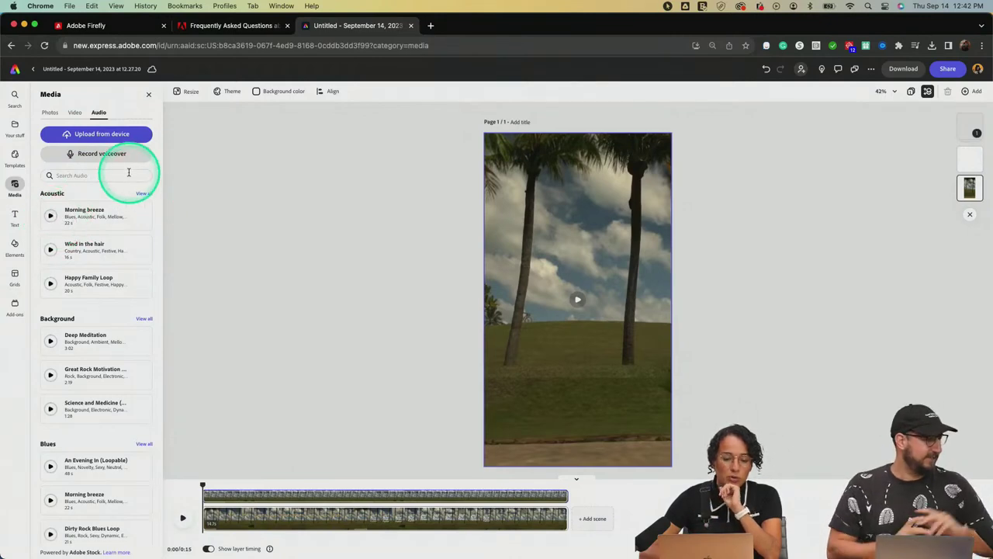
scroll(97, 234, "down", 10)
scroll(96, 238, "down", 15)
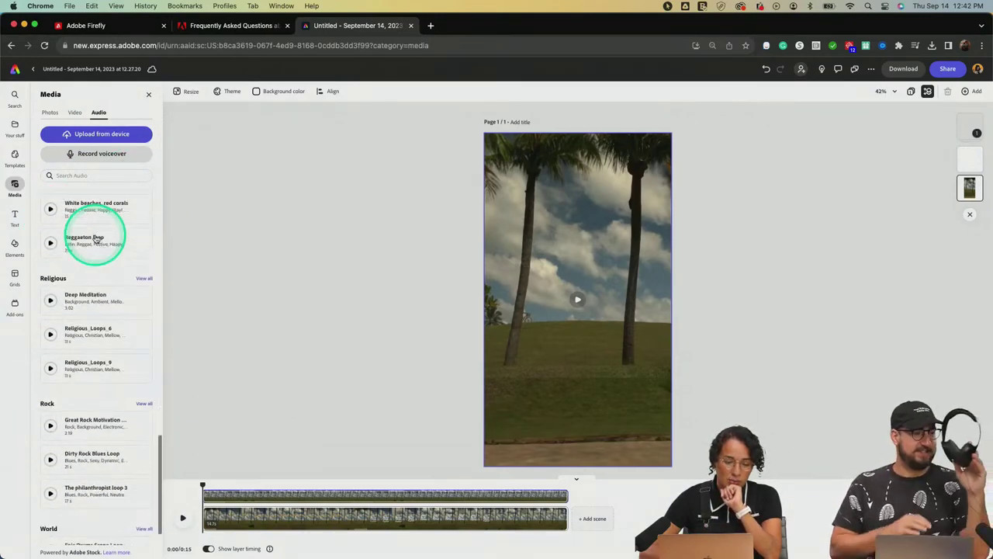
scroll(95, 239, "down", 3)
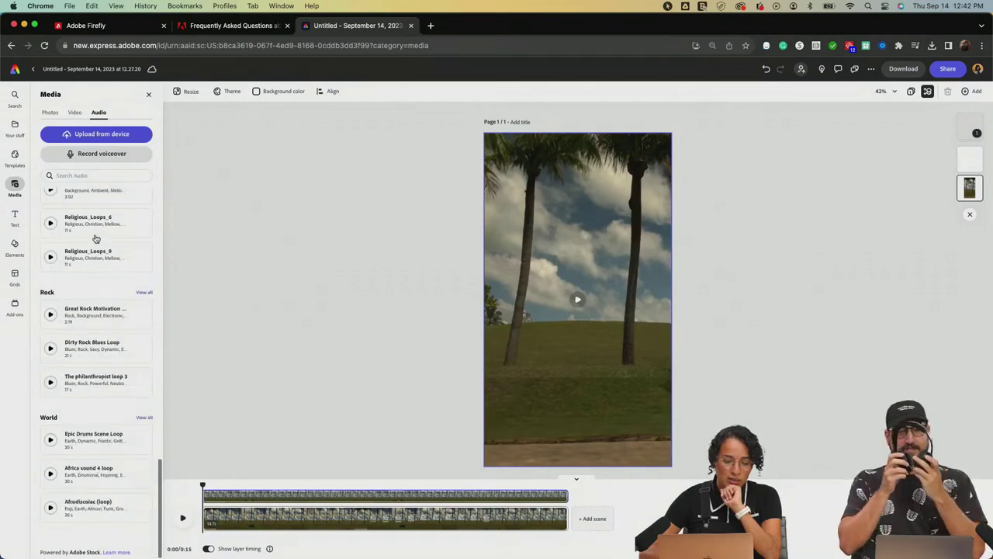
scroll(95, 238, "up", 20)
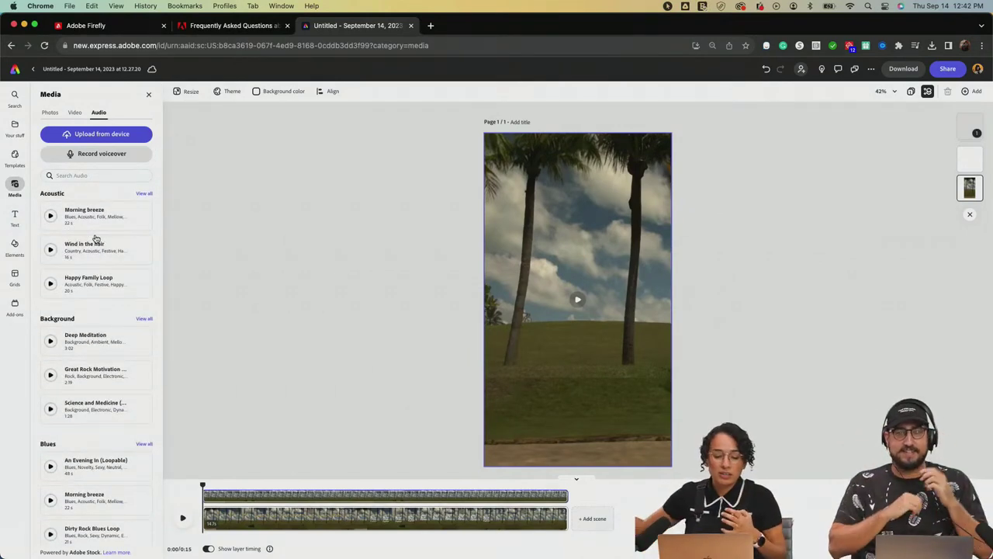
- Search the audio library for "lo fi", previewing tracks, and add "My sparkling sunglasses" to the timeline from the start of the video
left_click(81, 175)
type("lo")
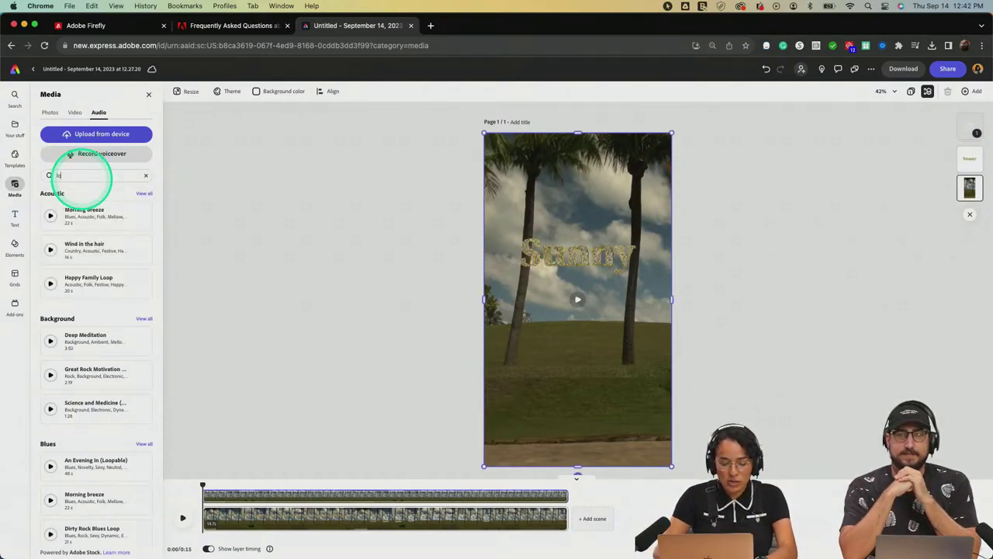
type(" fi")
key("Return")
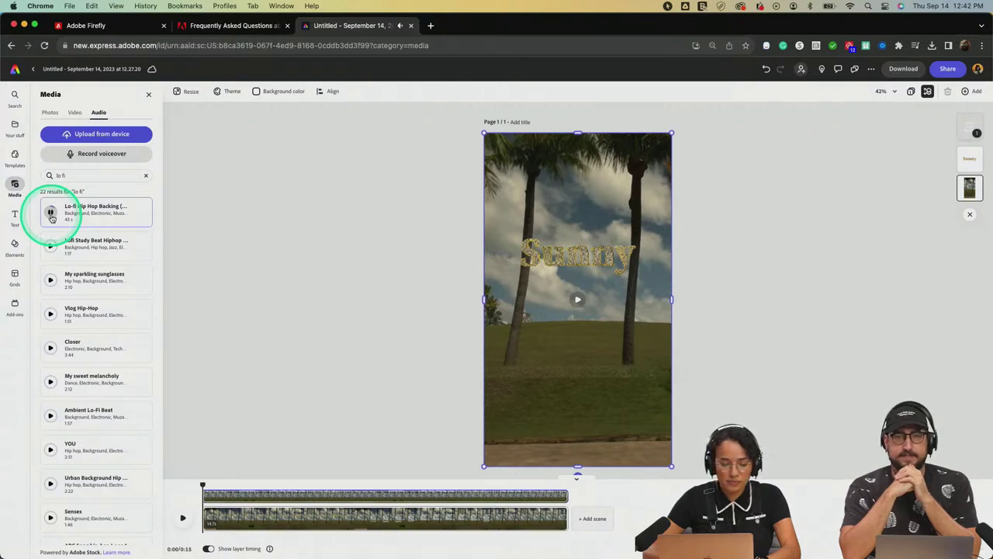
key("XF86AudioRaiseVolume")
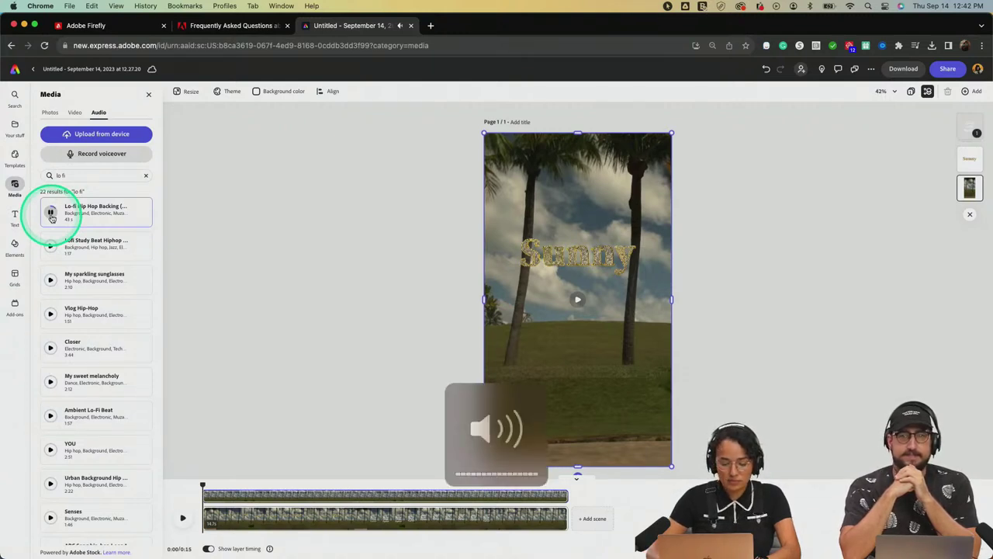
left_click(50, 245)
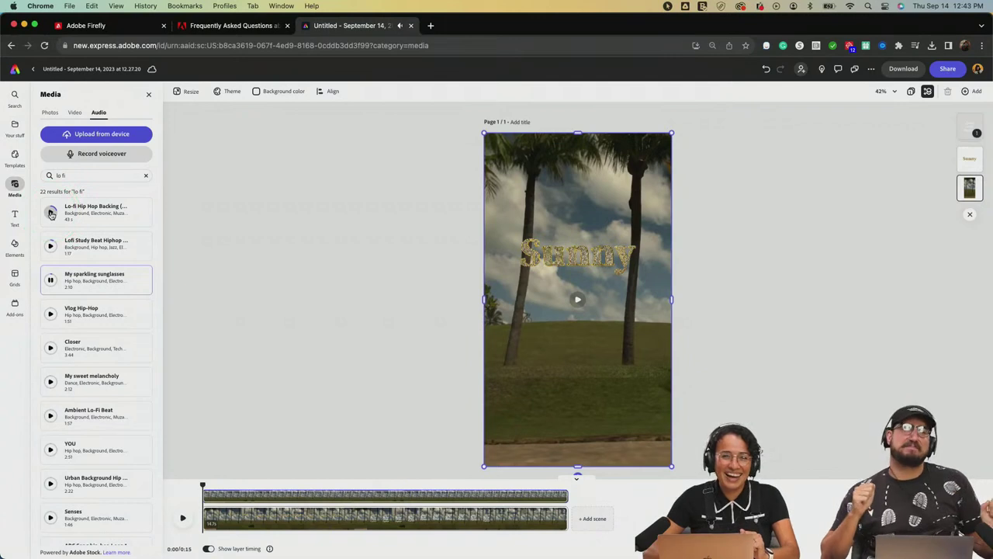
left_click_drag(101, 279, 268, 530)
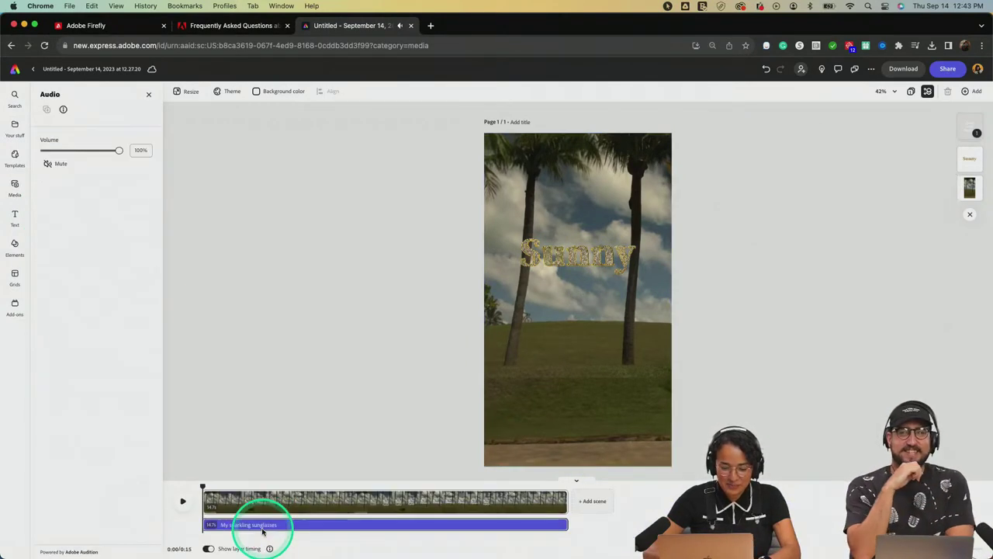
- Play the video with the added music, then replay the heading section through to the end
left_click(182, 501)
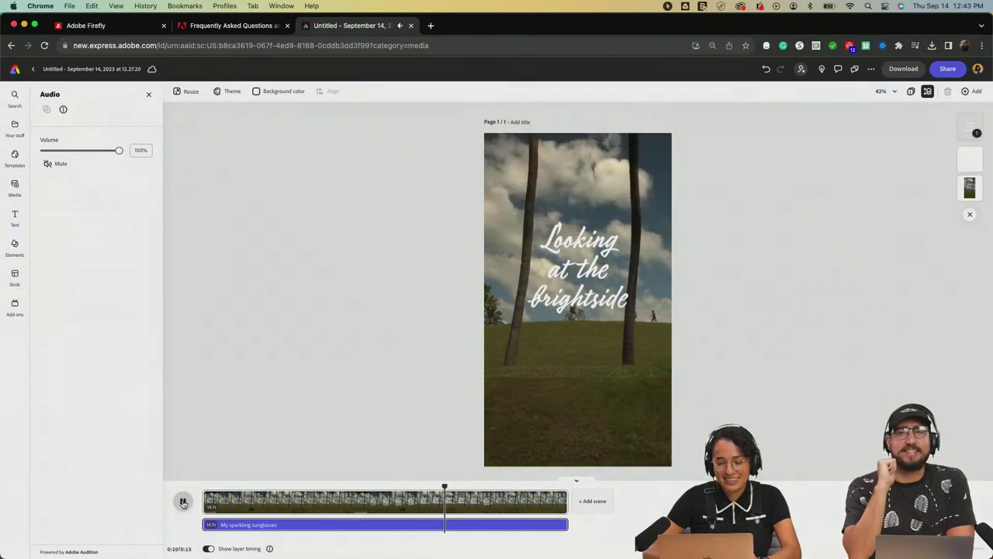
left_click(183, 502)
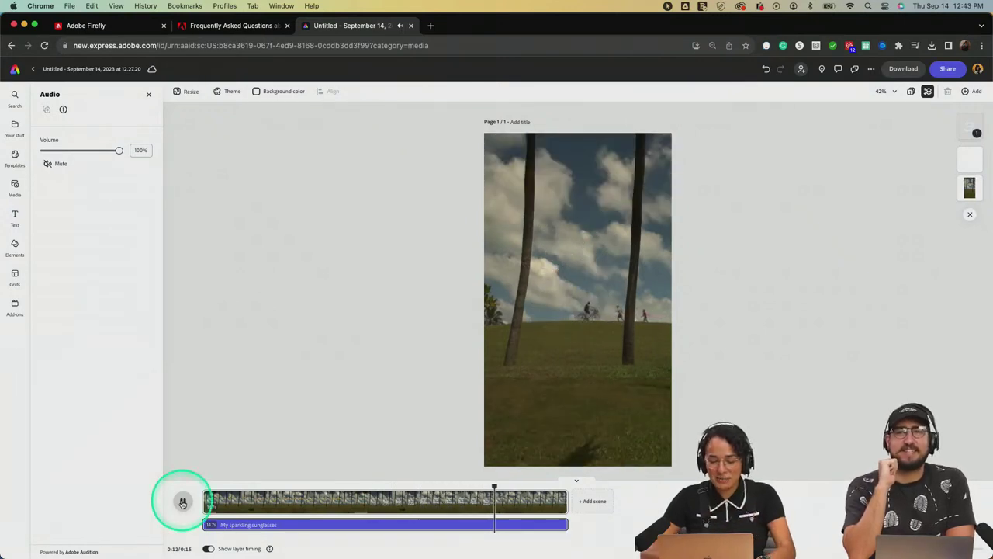
left_click_drag(509, 527, 324, 487)
key("space")
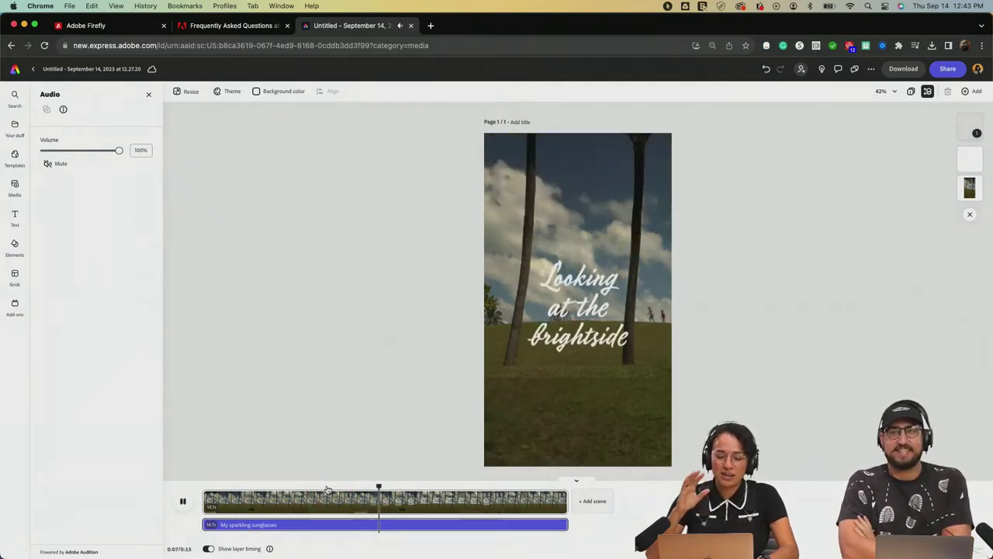
key("space")
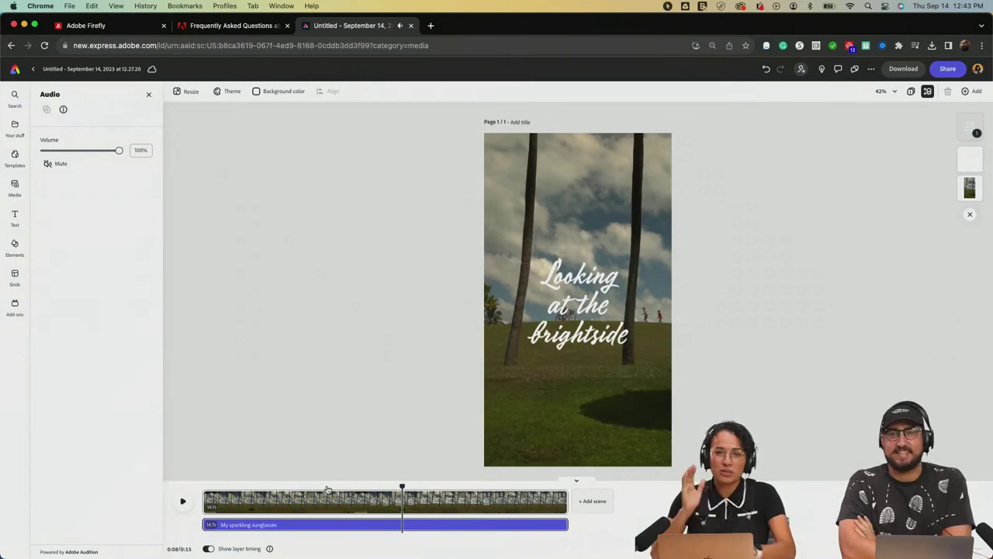
key("space")
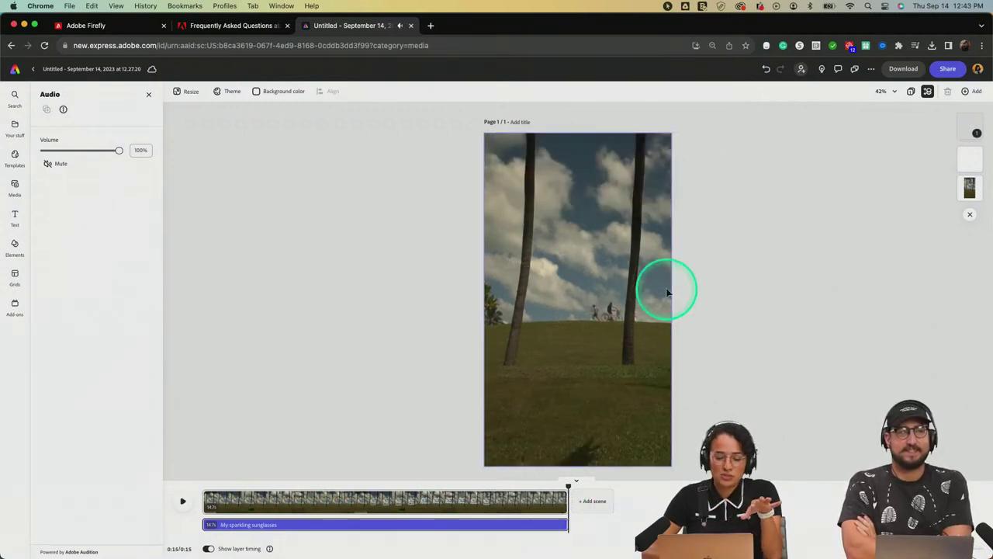
- Review the MP4 download options and select 1080 as the video resolution
left_click(900, 69)
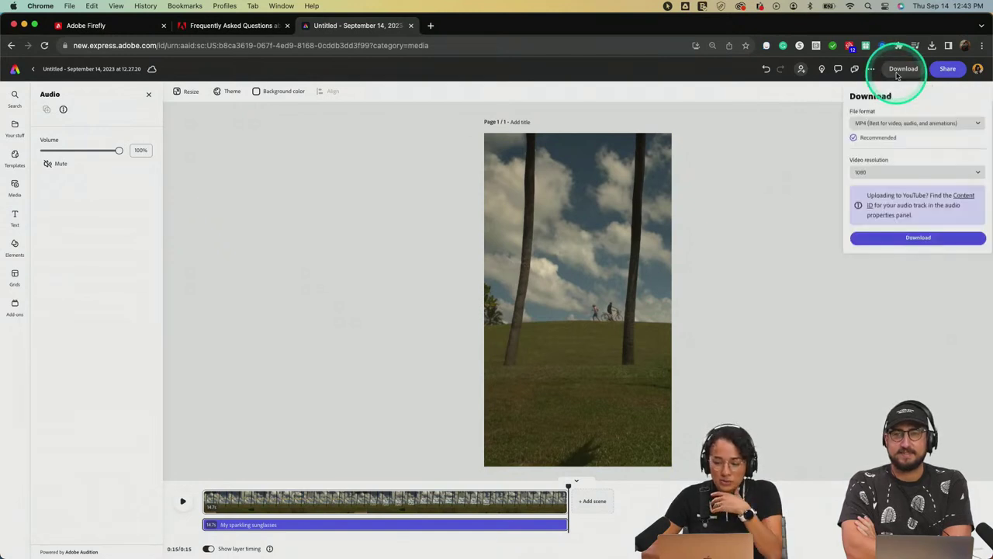
left_click(882, 178)
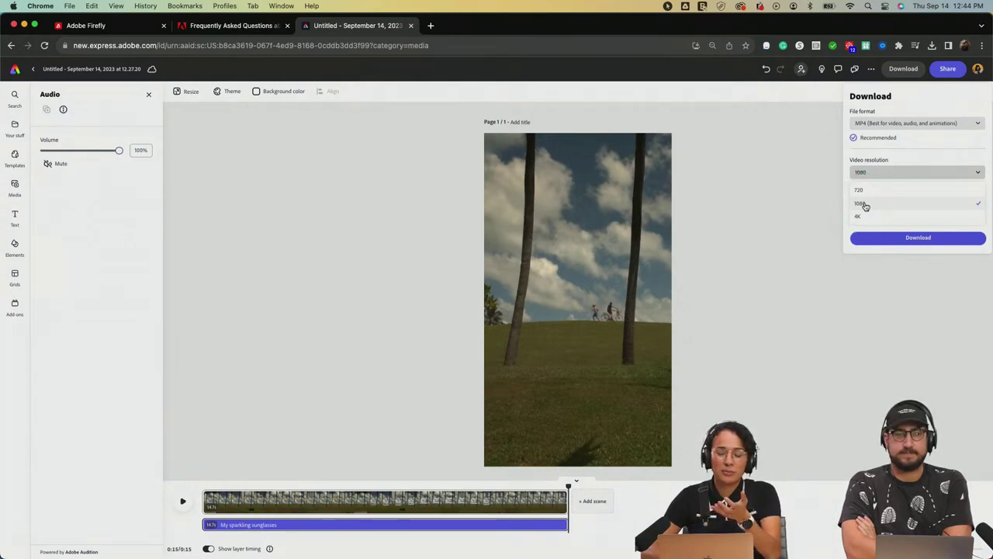
left_click(863, 205)
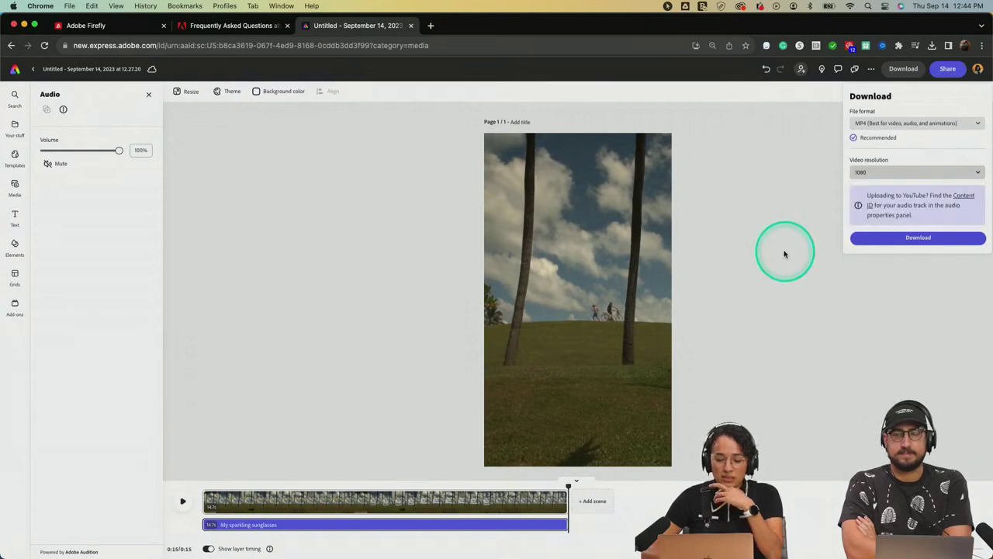
- Place the playhead at 0:08 and return from the music track's settings to the audio library
left_click(395, 483)
mouse_move(397, 485)
left_mouse_down()
mouse_move(380, 486)
mouse_move(398, 484)
left_mouse_up()
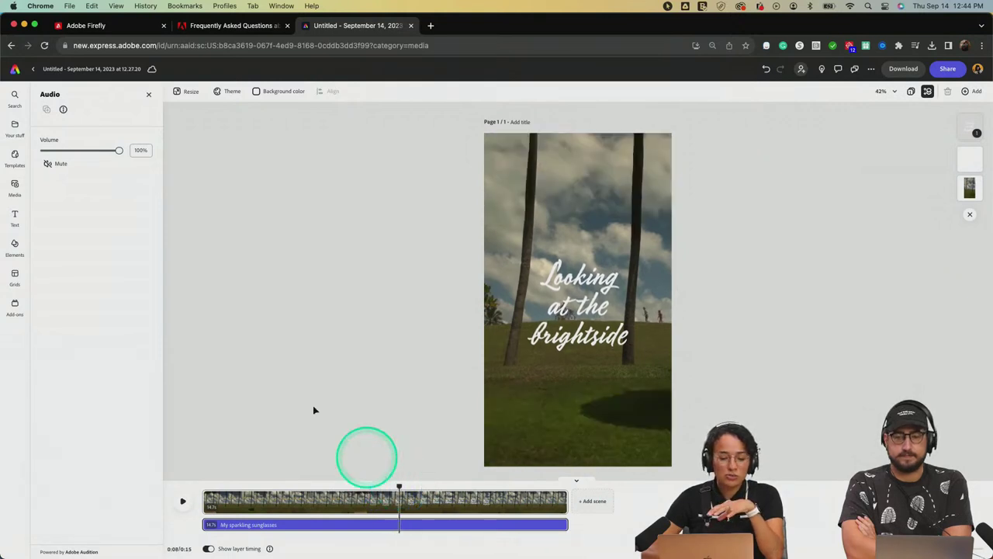
left_click(149, 96)
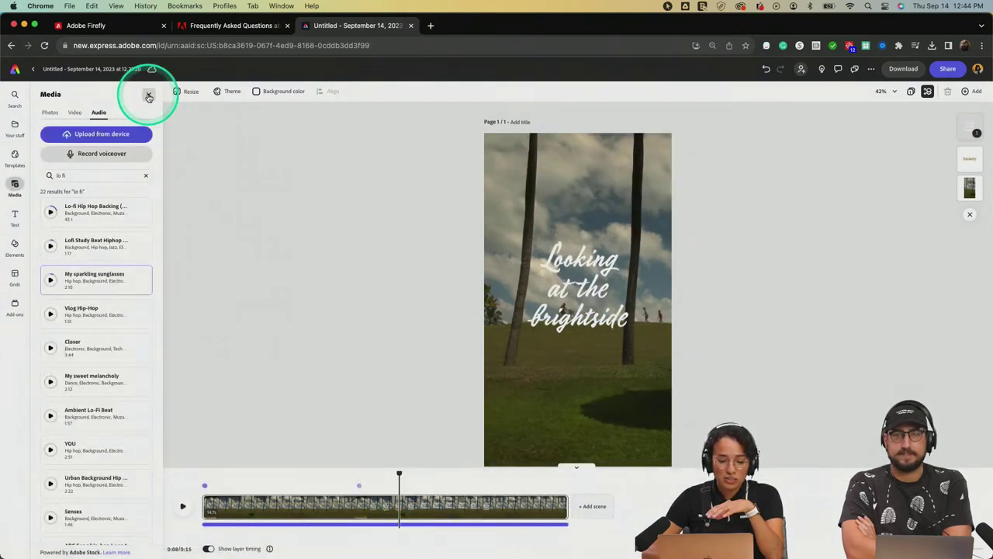
left_click(76, 113)
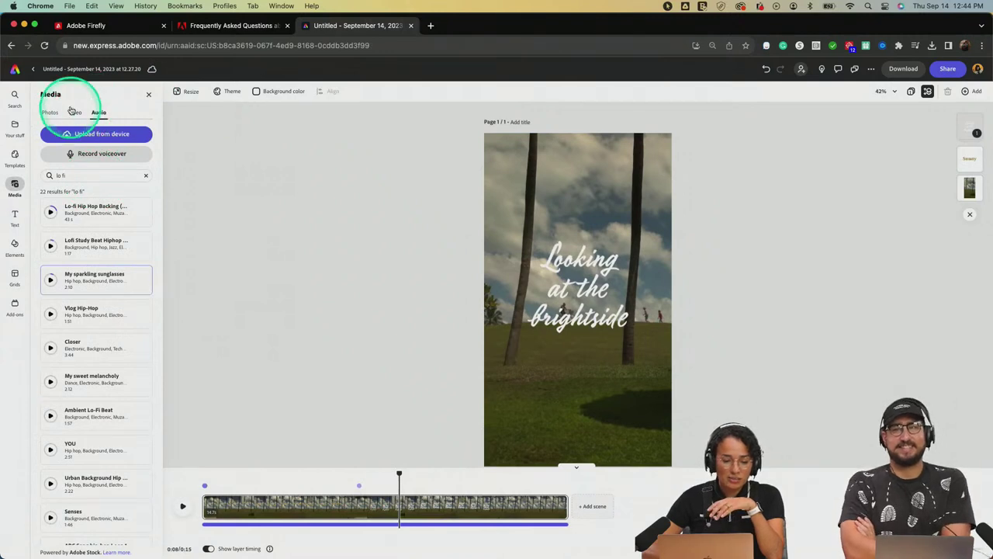
left_click(97, 113)
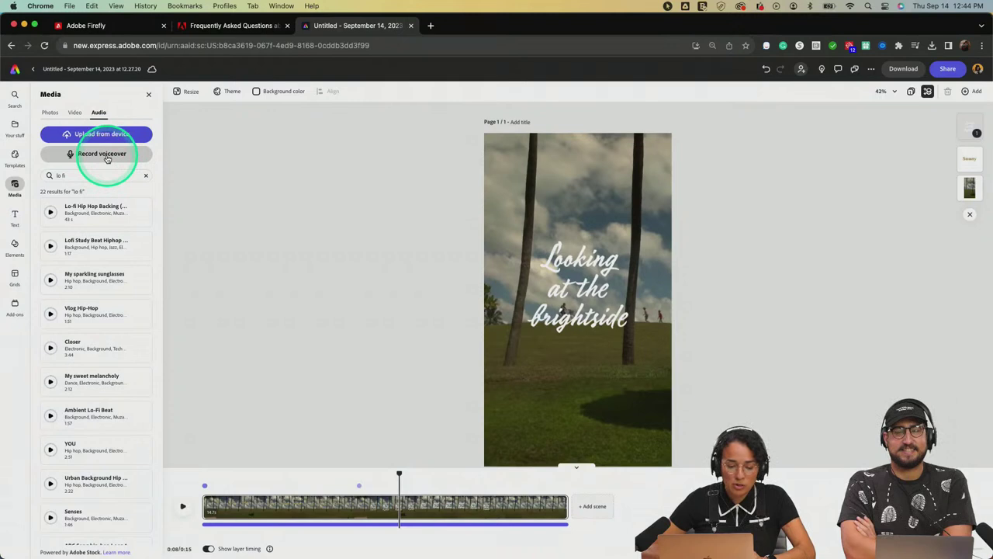
- Allow microphone access and record a voiceover of about 5 seconds starting at 0:08
left_click(107, 155)
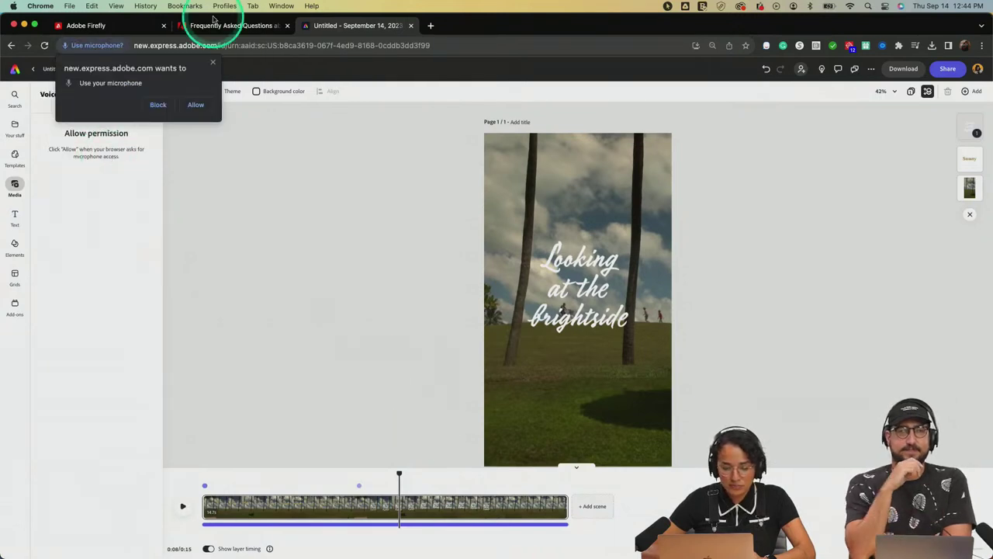
left_click(197, 103)
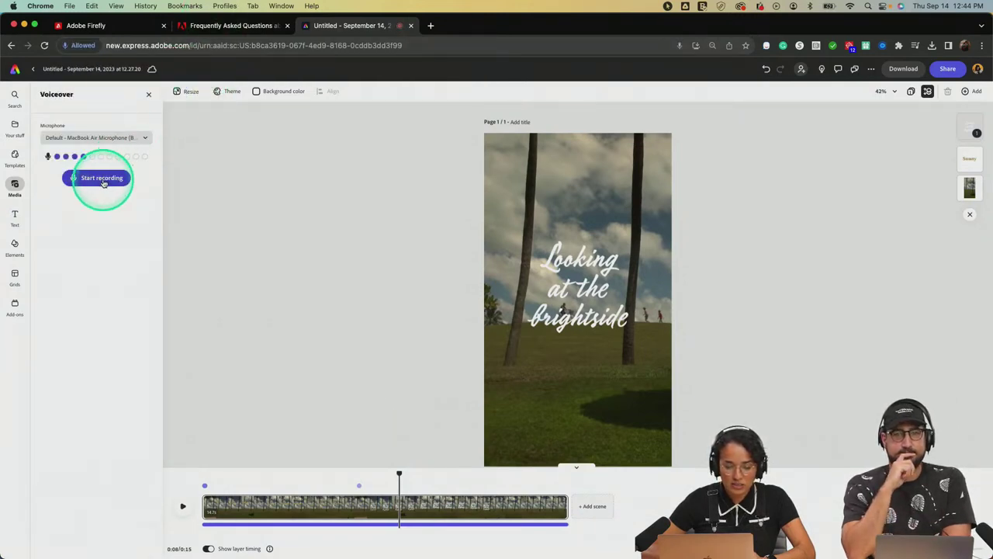
left_click(101, 178)
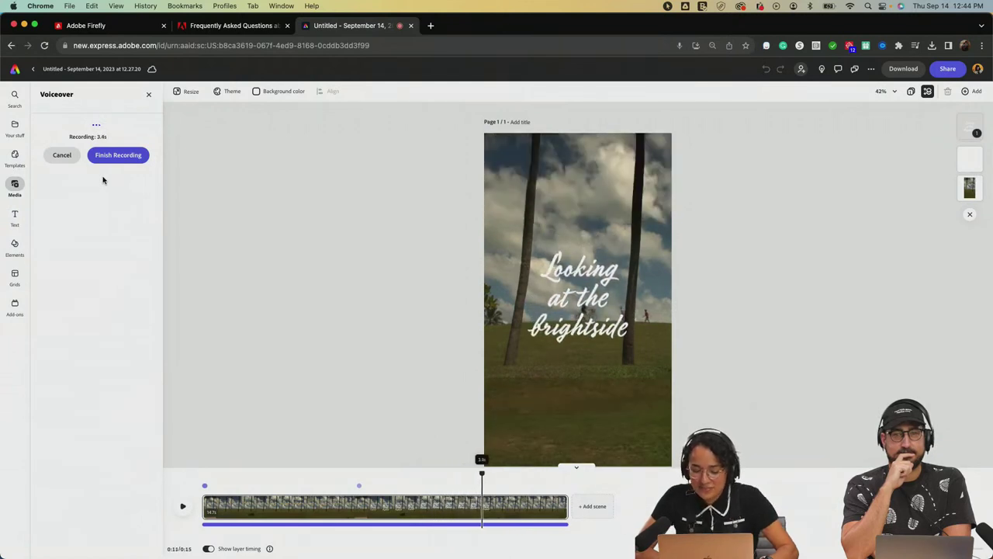
left_click(131, 153)
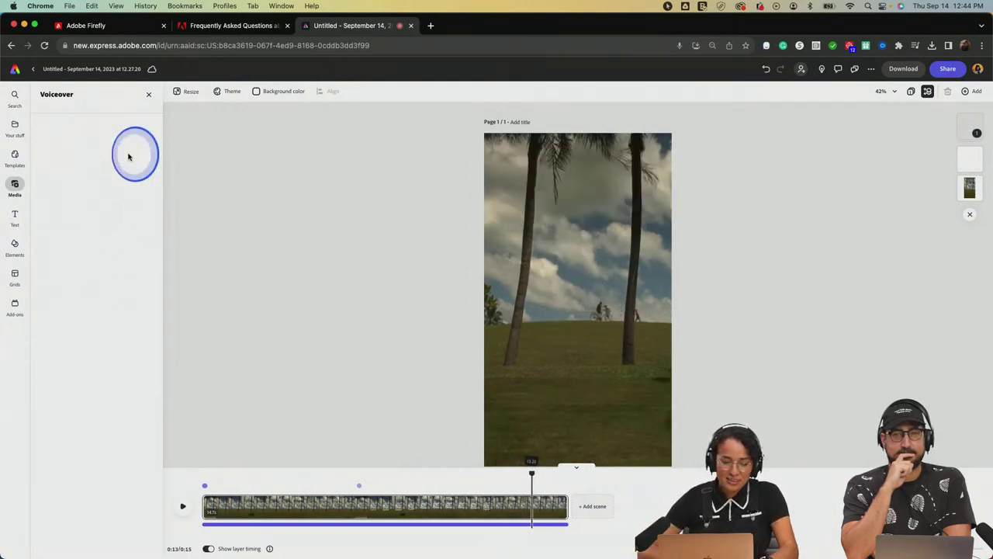
- Play the recorded voiceover together with the music from 0:08, then stop playback
left_click_drag(535, 473, 399, 471)
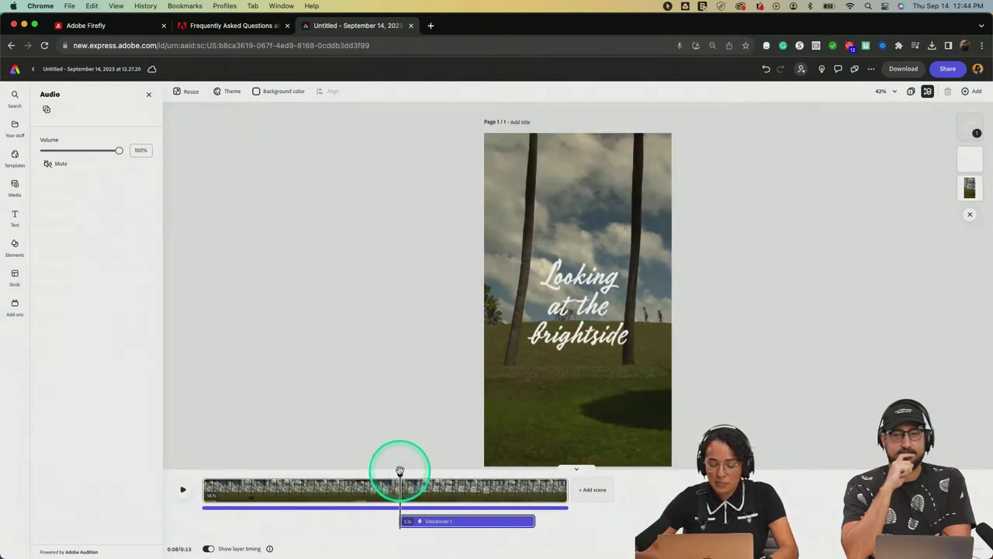
key("space")
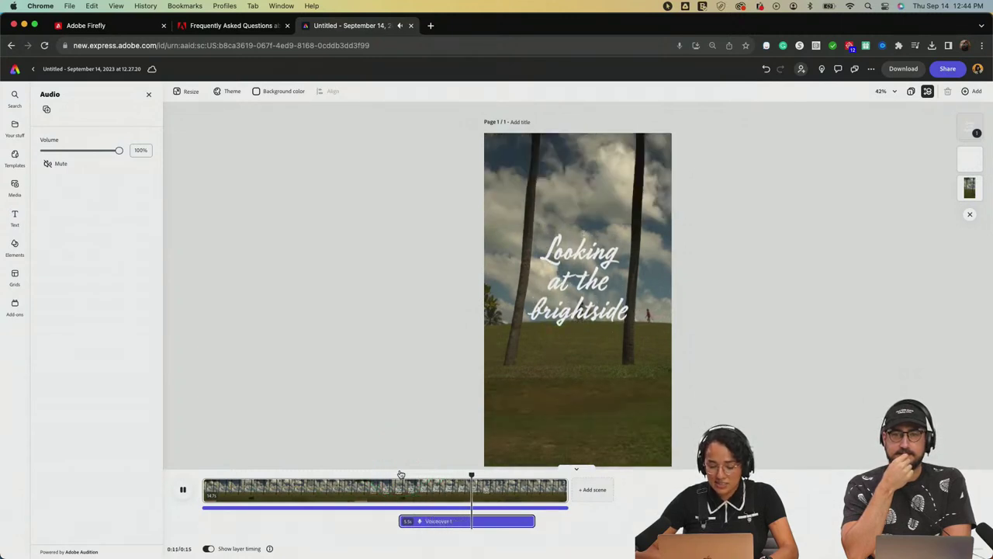
left_click(398, 474)
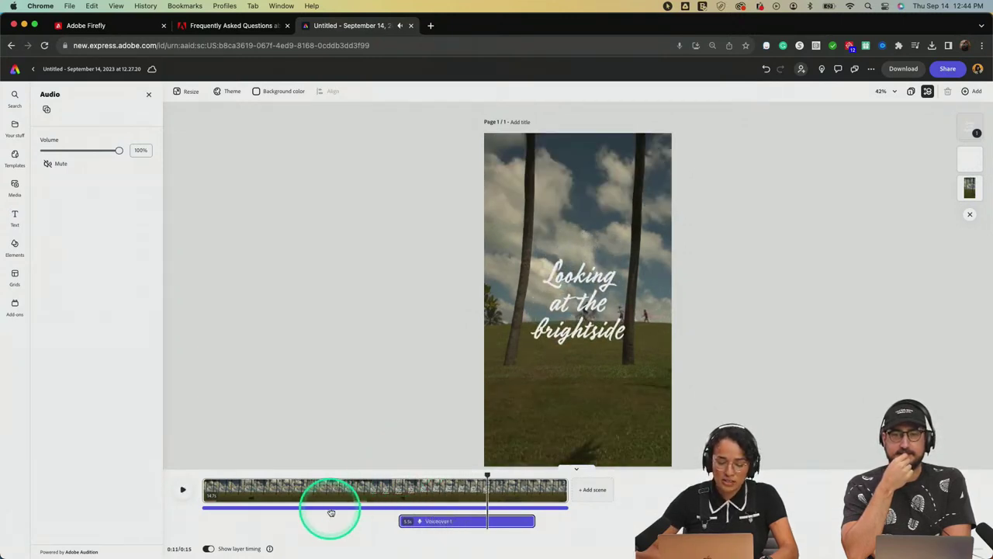
- Lower the volume of the "My sparkling sunglasses" music track to 44%
left_click(329, 508)
left_click_drag(85, 149, 78, 152)
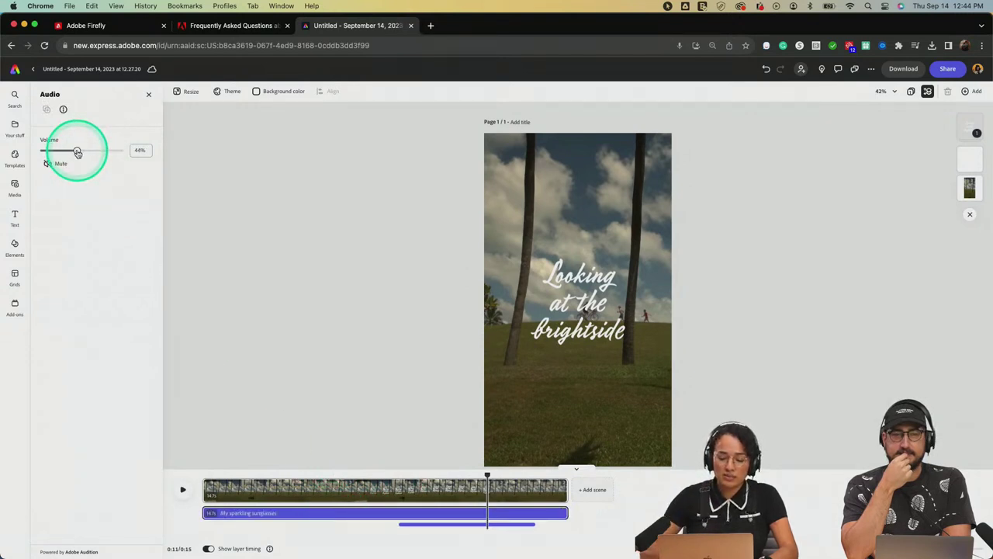
- Replay the music and voiceover mix from about 0:07 and lower the "My sparkling sunglasses" track's volume to 21%
left_click_drag(488, 475, 385, 474)
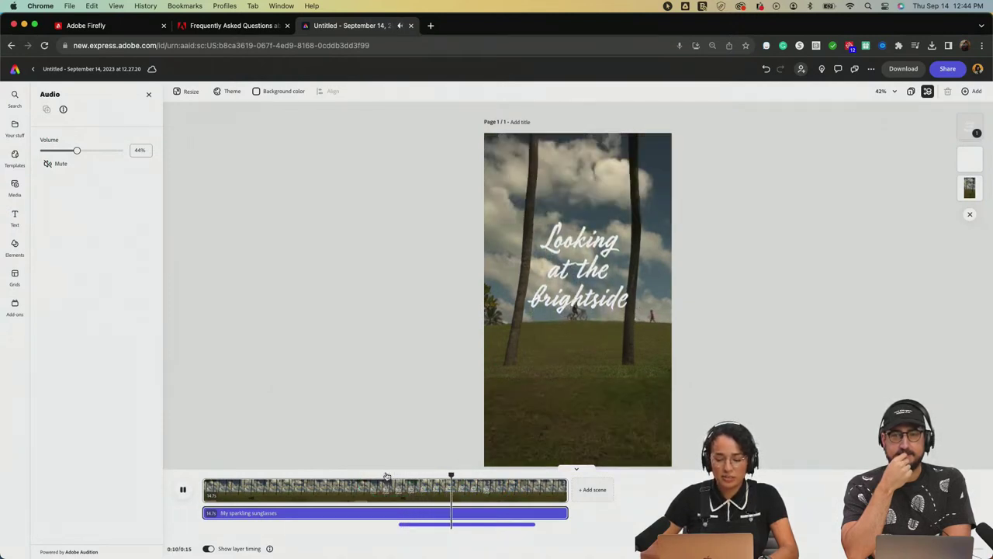
left_click(478, 509)
left_click_drag(77, 150, 59, 154)
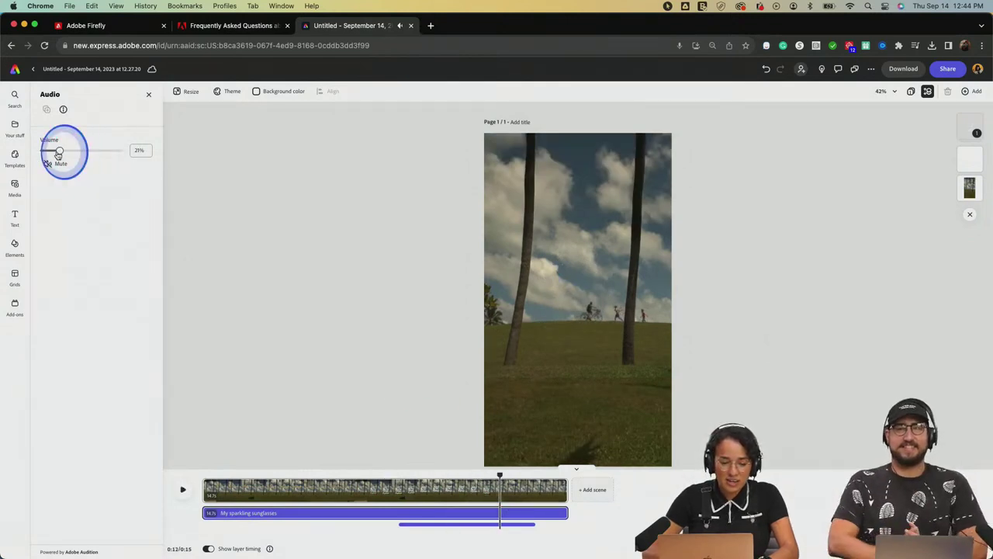
- Keep the recorded voiceover's volume at 100% and play it with the music from 0:07
left_click(453, 524)
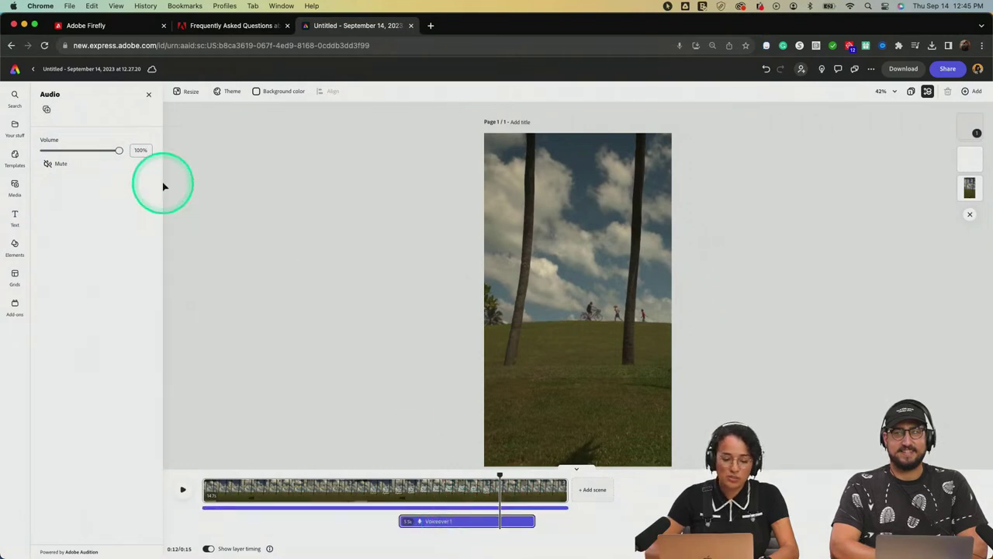
left_click_drag(121, 149, 124, 152)
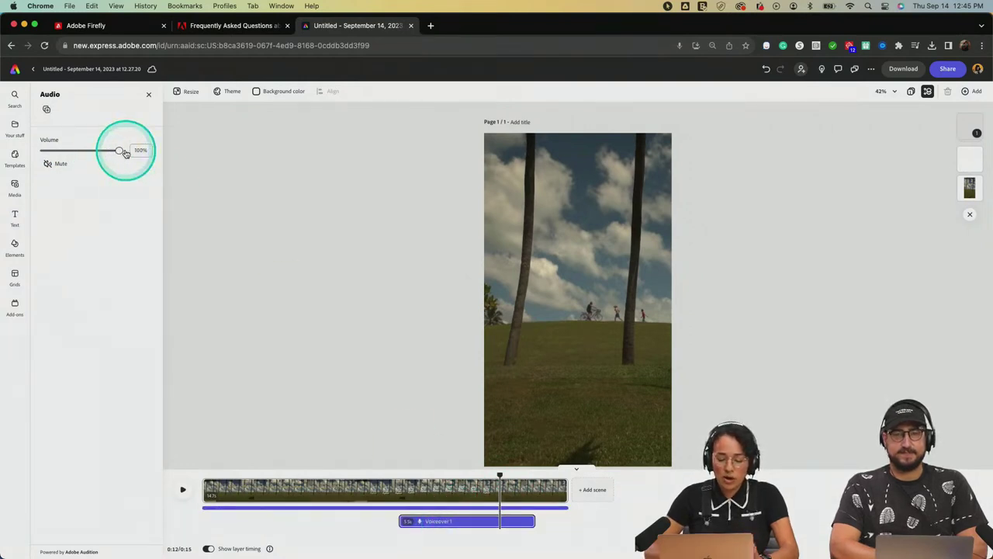
left_click(501, 470)
left_click_drag(502, 469, 380, 476)
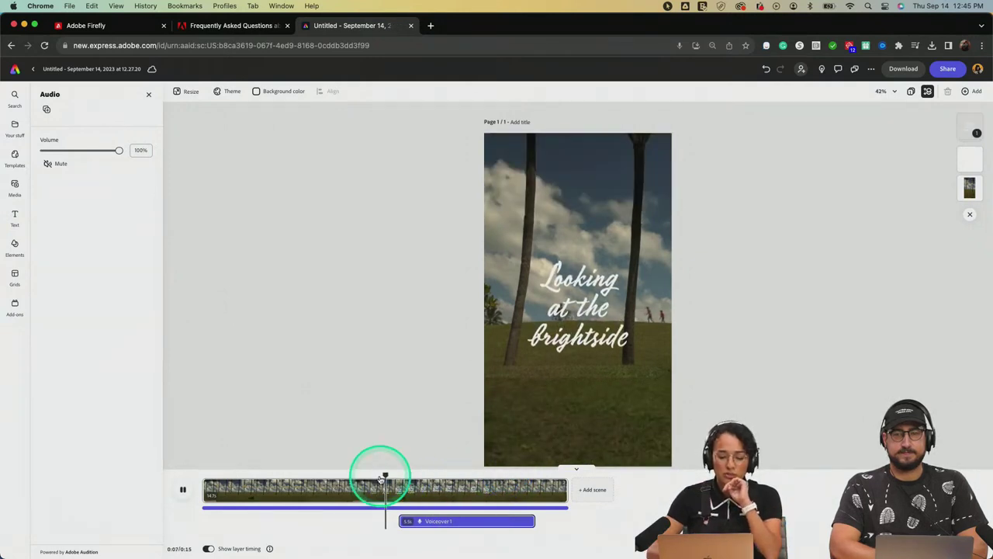
key("space")
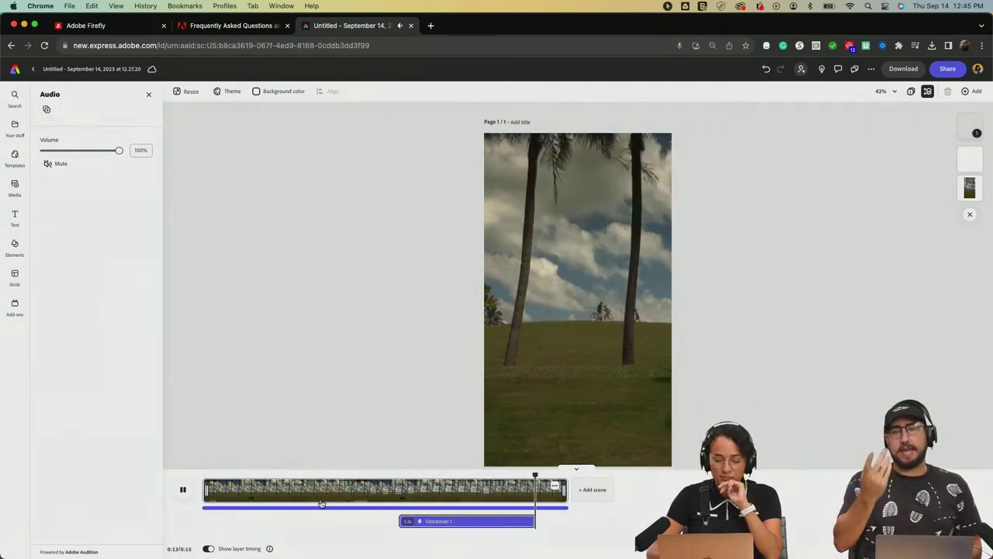
- Place the playhead at 0:08 and return from the voiceover recorder to the audio library
left_click(464, 537)
left_click_drag(341, 497, 208, 471)
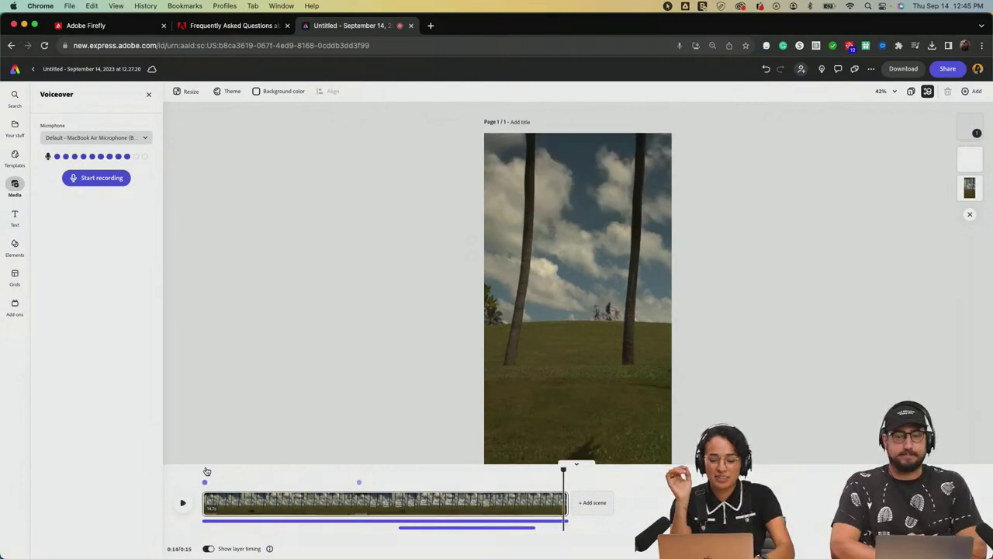
left_click(396, 476)
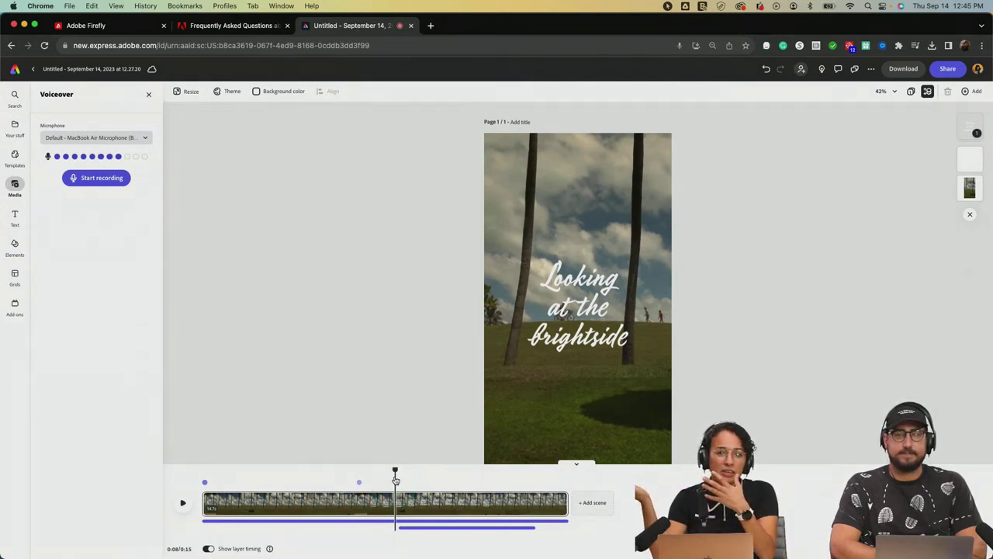
left_click(149, 94)
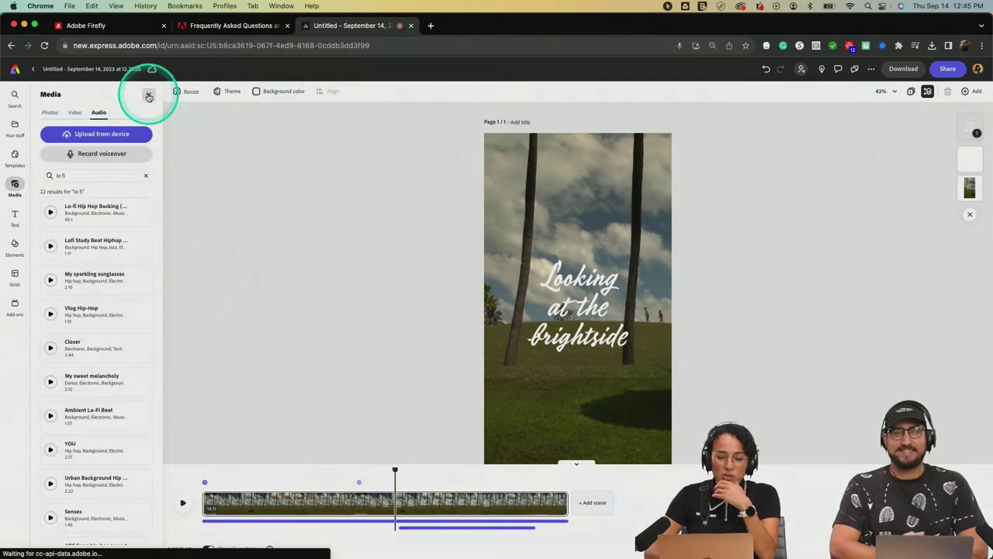
- Start a scheduled social media post of the video and choose Instagram as its channel
left_click(945, 69)
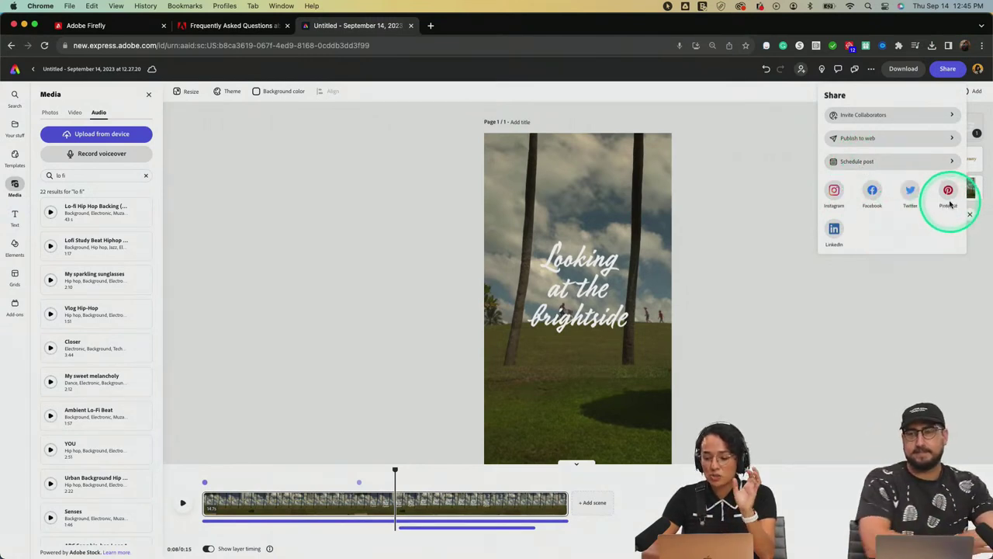
left_click(864, 163)
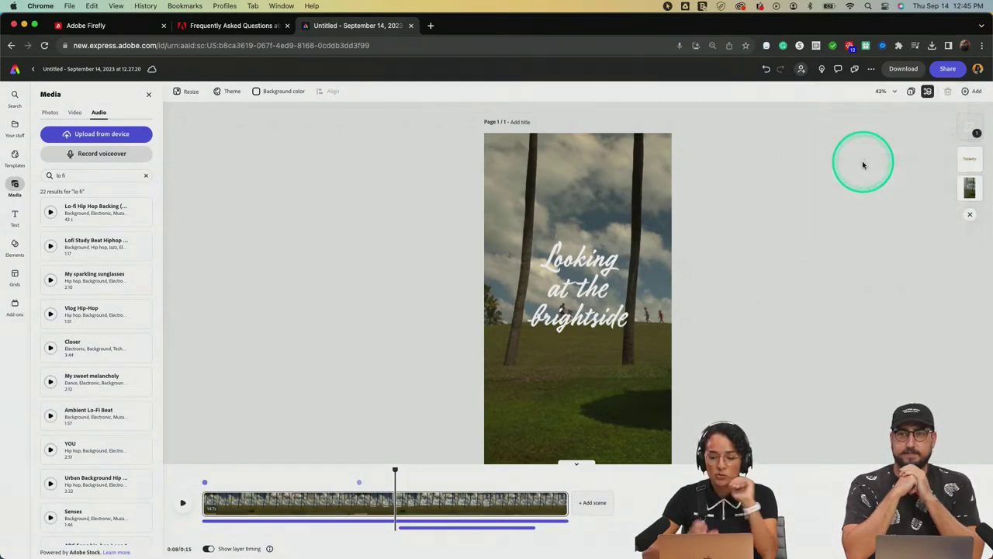
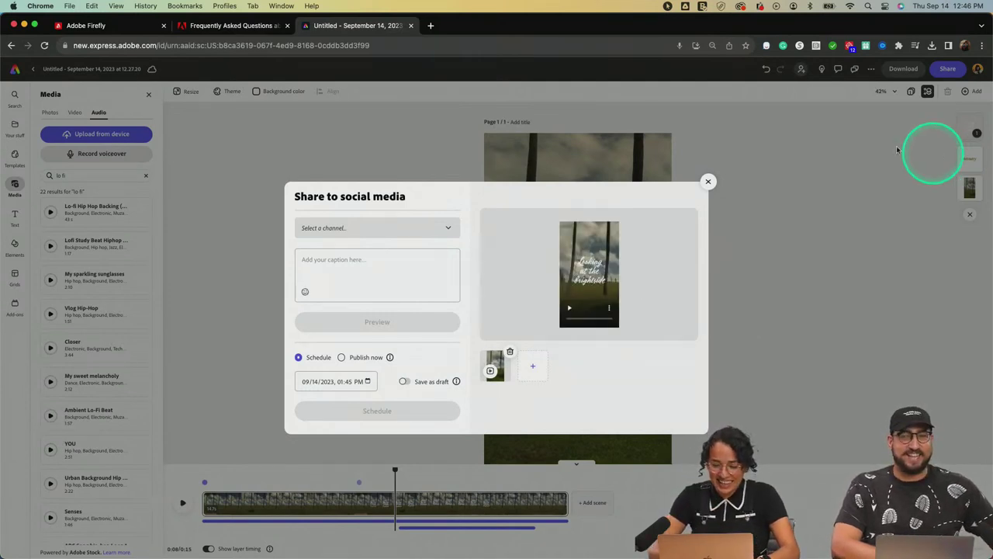
left_click(333, 260)
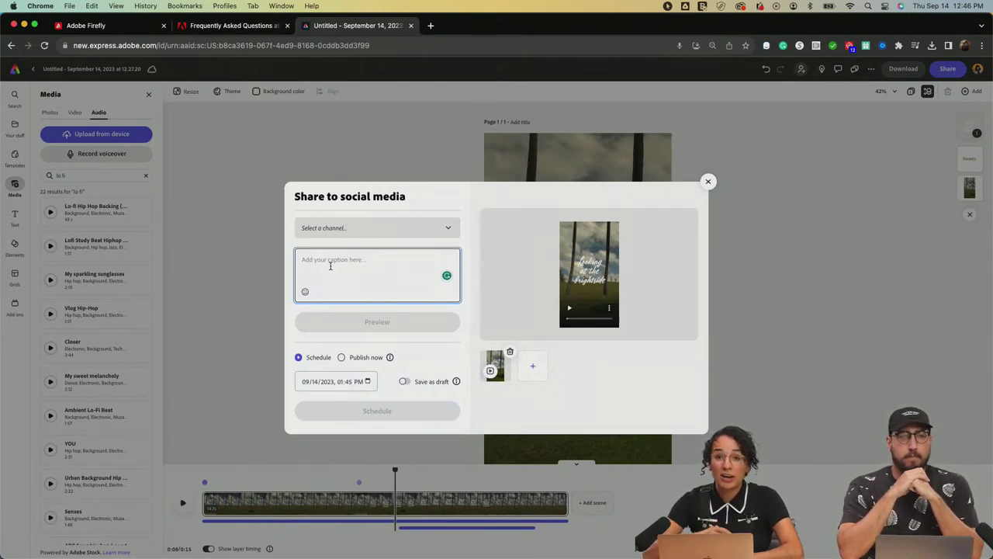
left_click(362, 229)
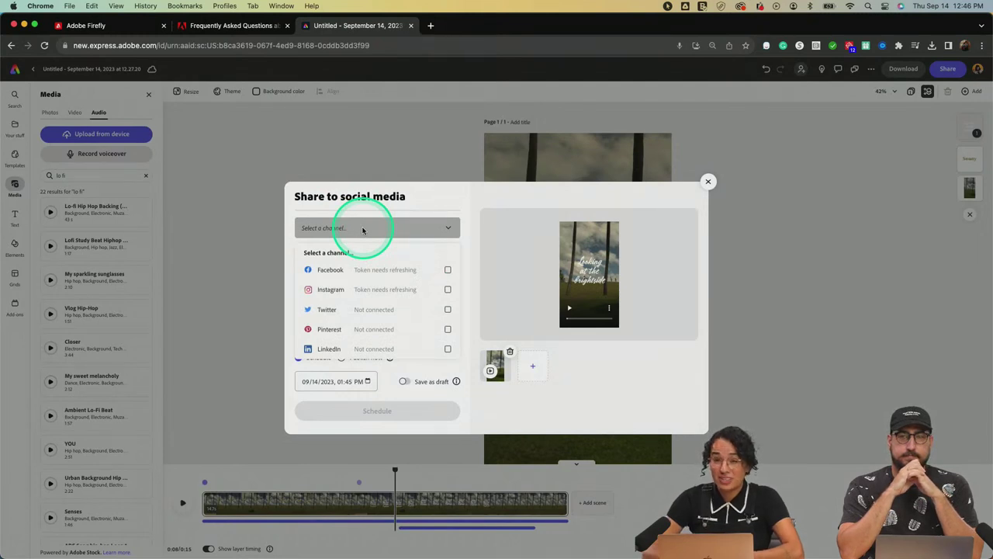
left_click(351, 290)
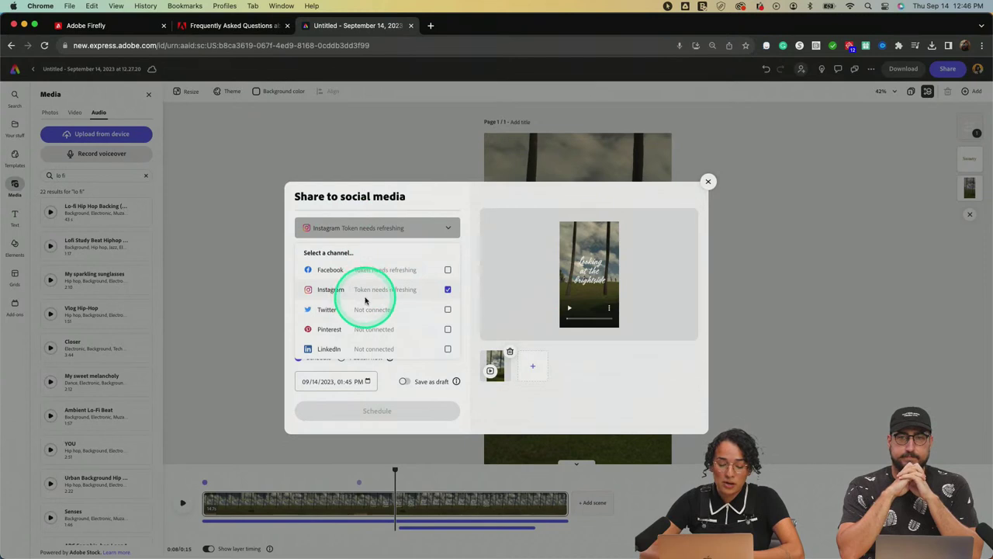
left_click(466, 220)
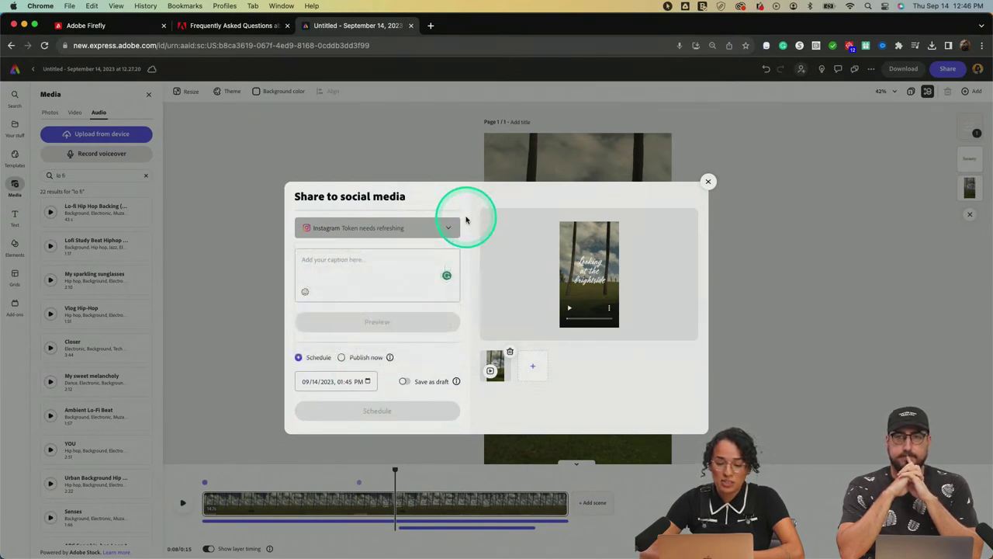
- Enter "Giving you a positive affirmation for the day" as the Instagram post's first comment
left_click(348, 301)
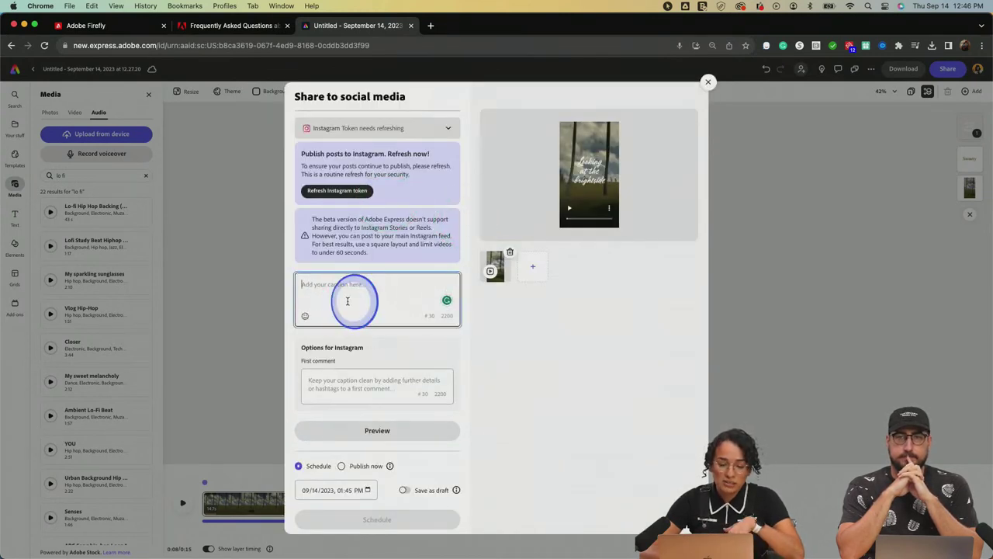
left_click(336, 380)
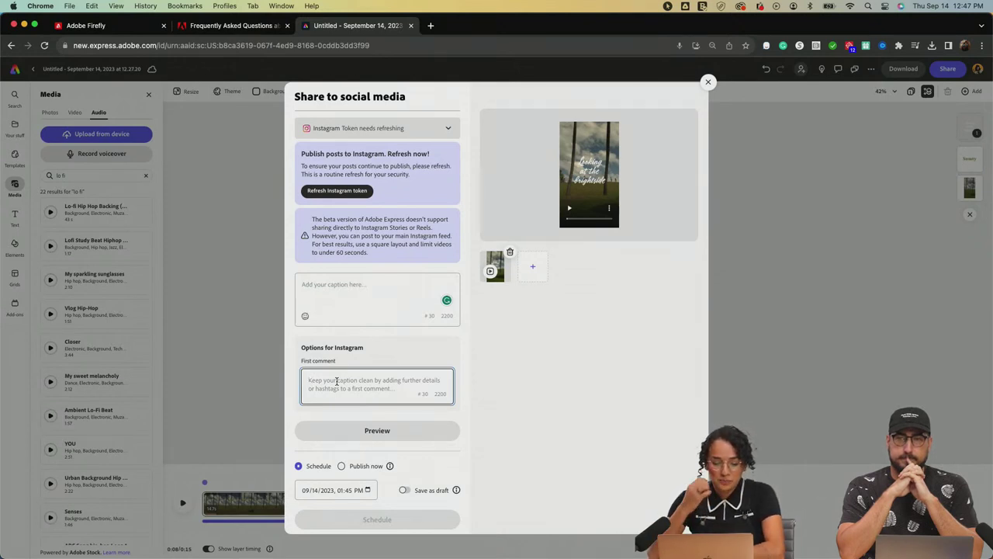
left_click(372, 389)
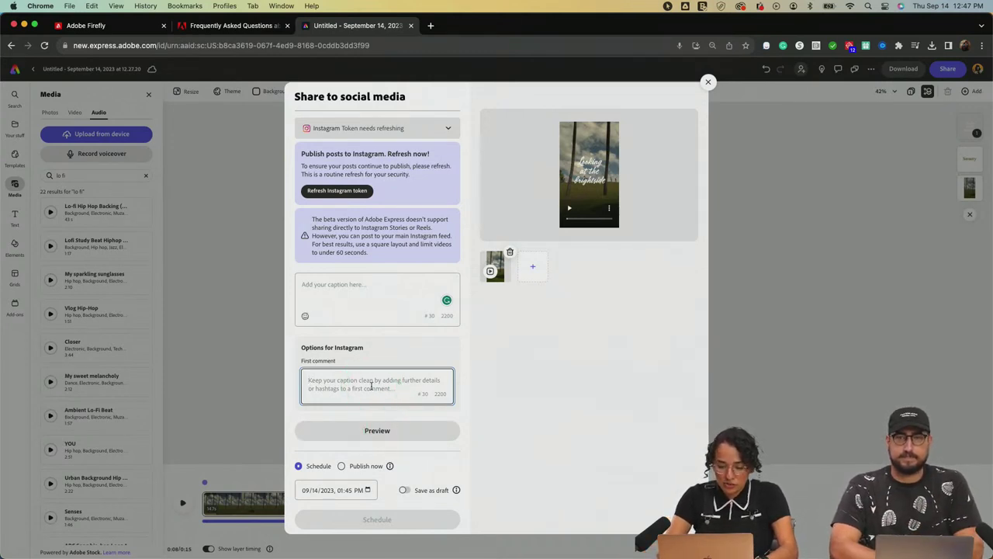
type("Giving")
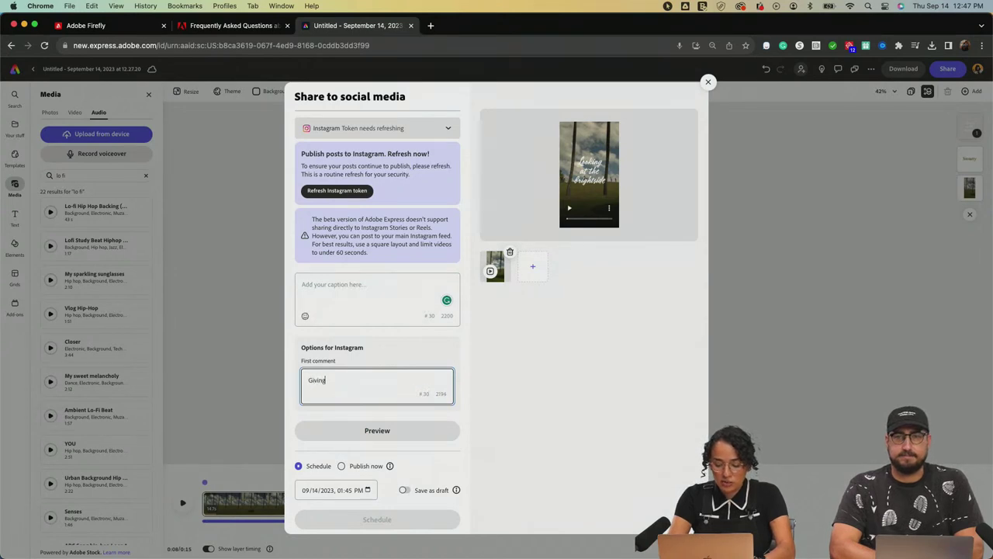
type(" you a pl")
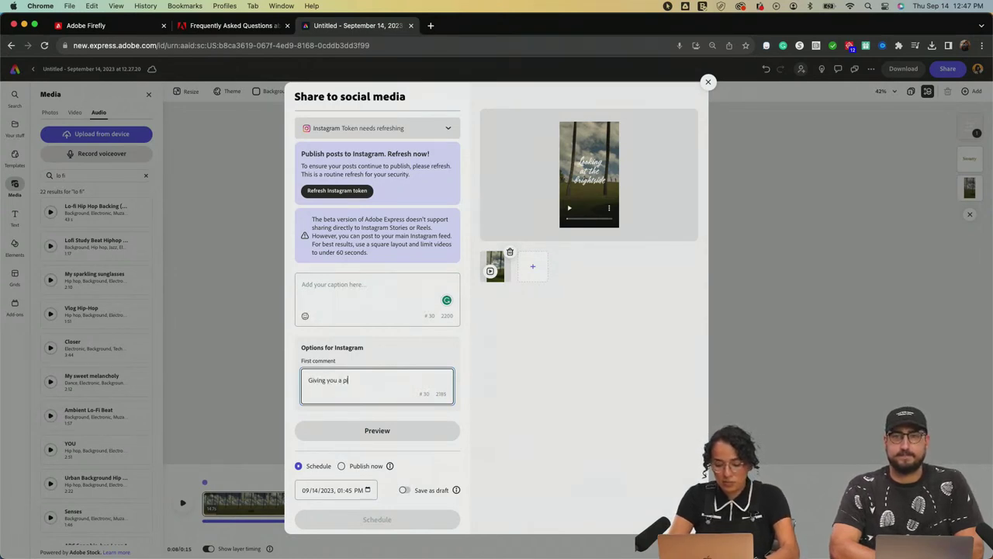
key("BackSpace")
type("ositiv")
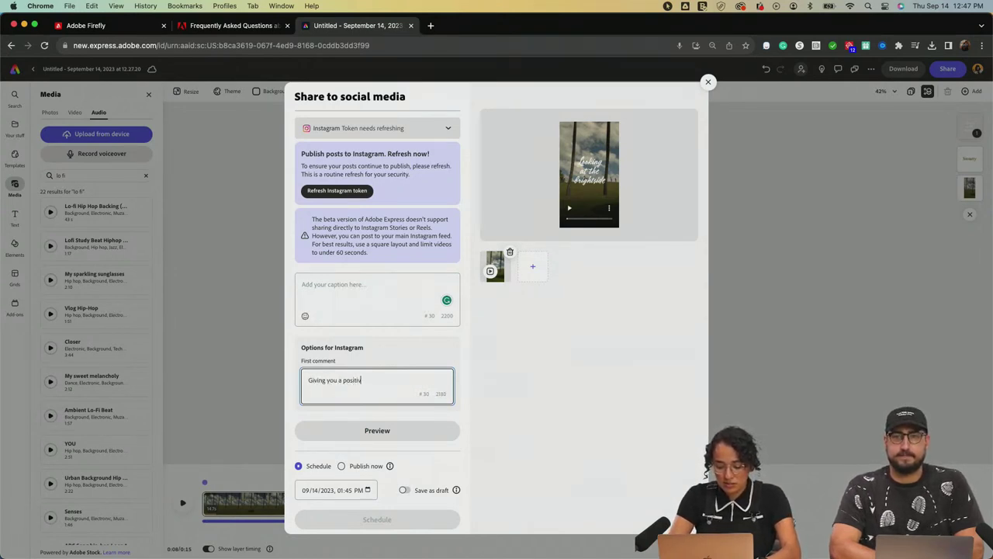
type("e affi")
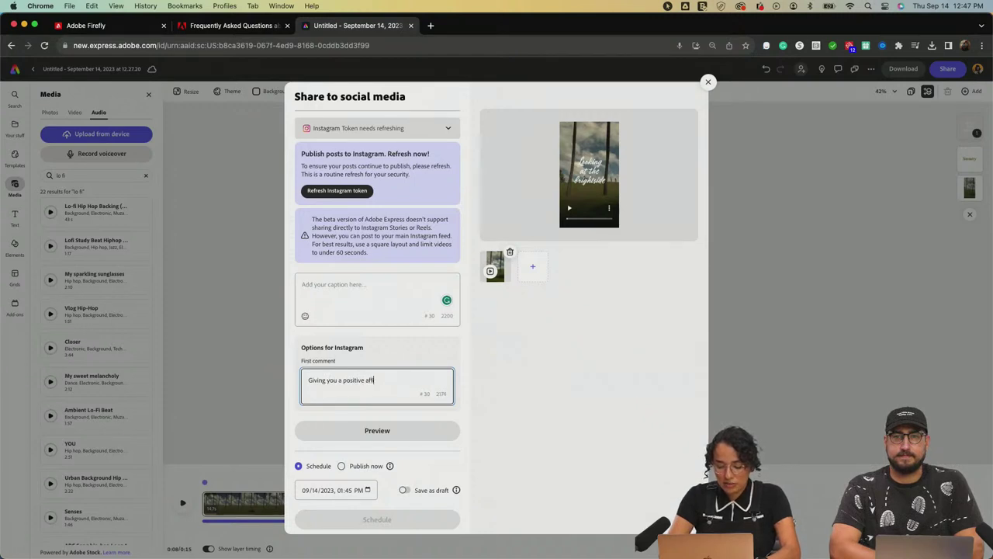
type("rmation for")
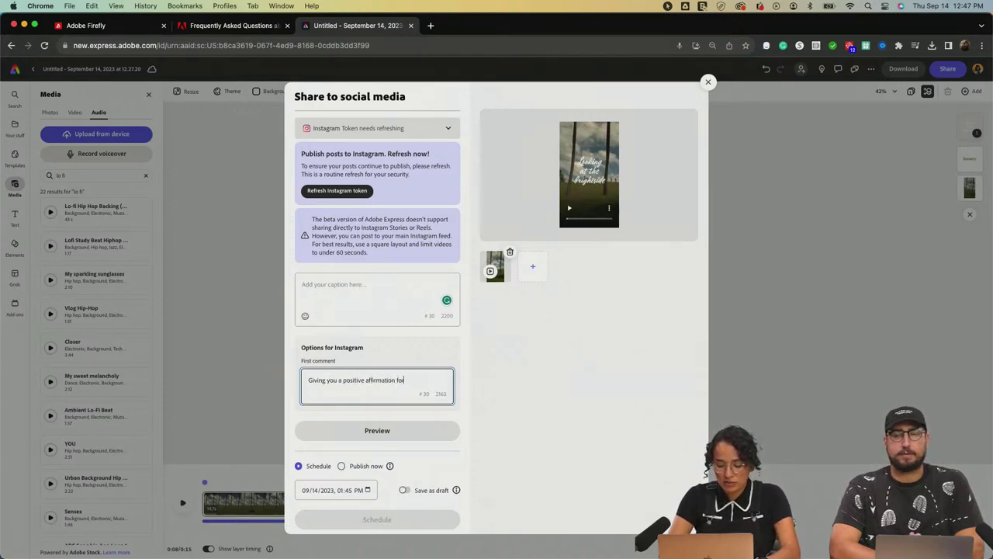
type(" the day")
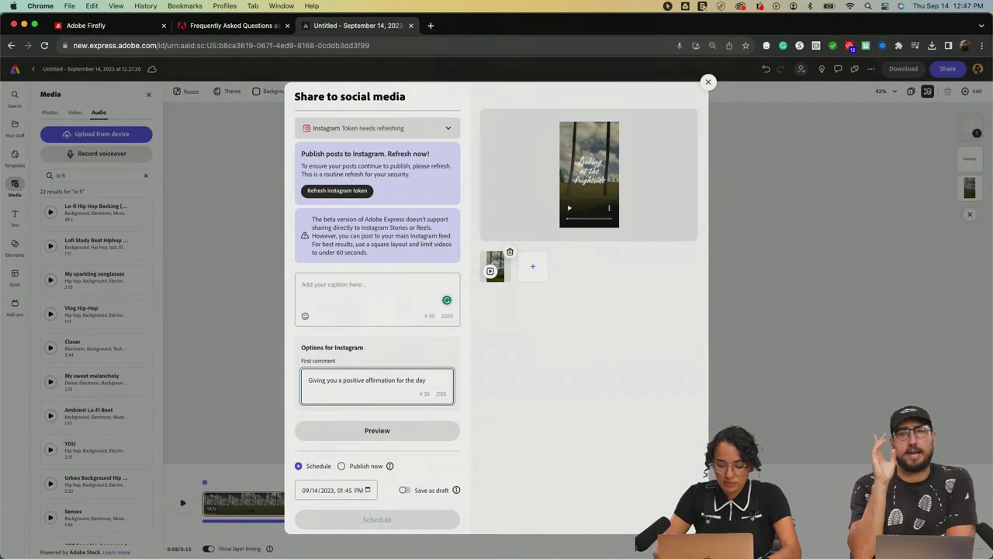
left_click(372, 411)
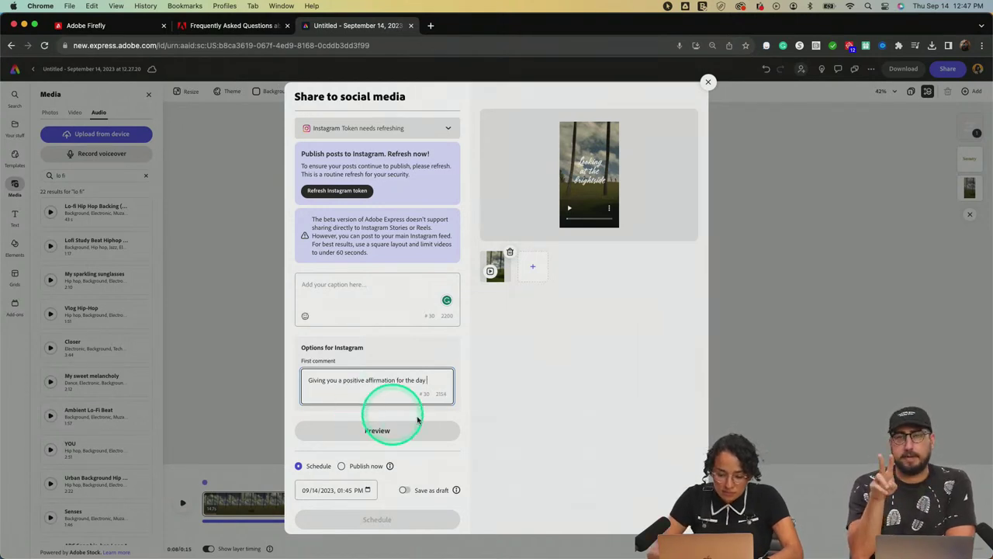
- Preview the Instagram post and return to the social media share form
left_click(398, 429)
left_click(721, 265)
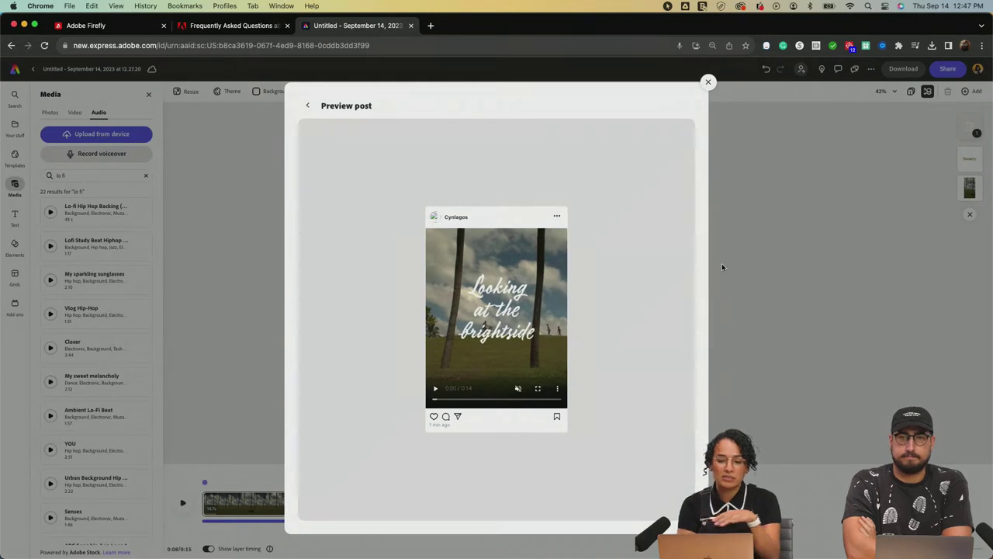
left_click(708, 82)
left_click(337, 116)
left_click(486, 352)
left_click(391, 407)
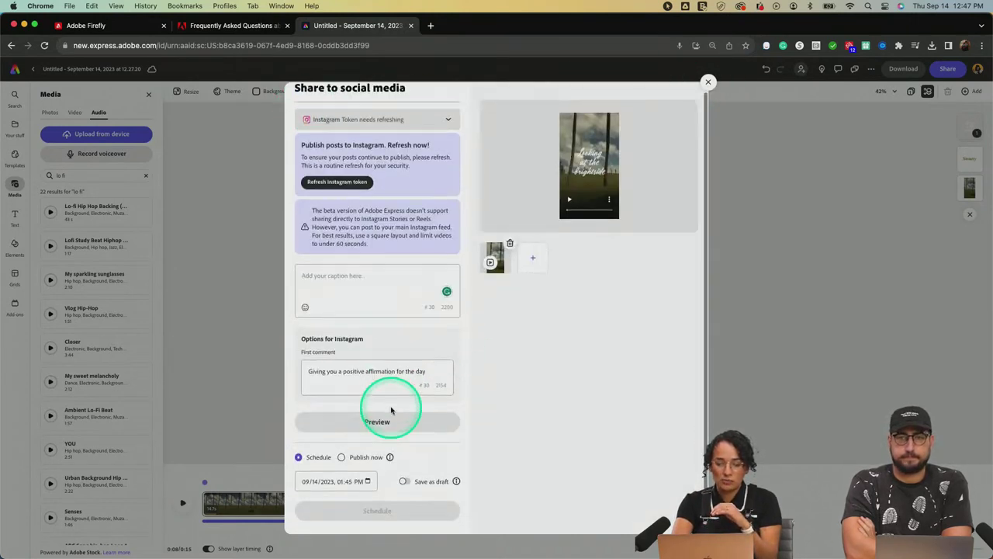
- Inspect the post's schedule date and time, and close the share form without scheduling the post
left_click(337, 488)
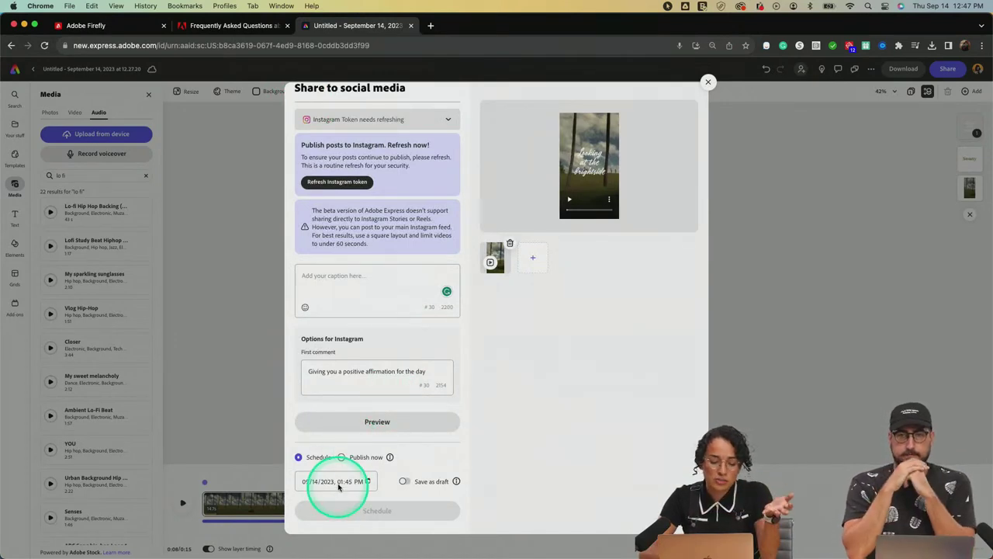
left_click(355, 480)
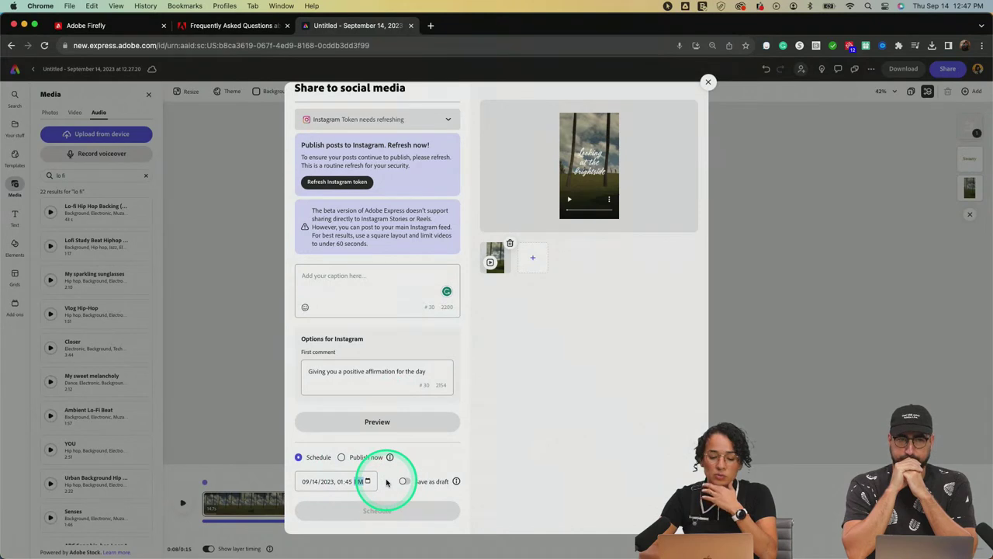
left_click(609, 169)
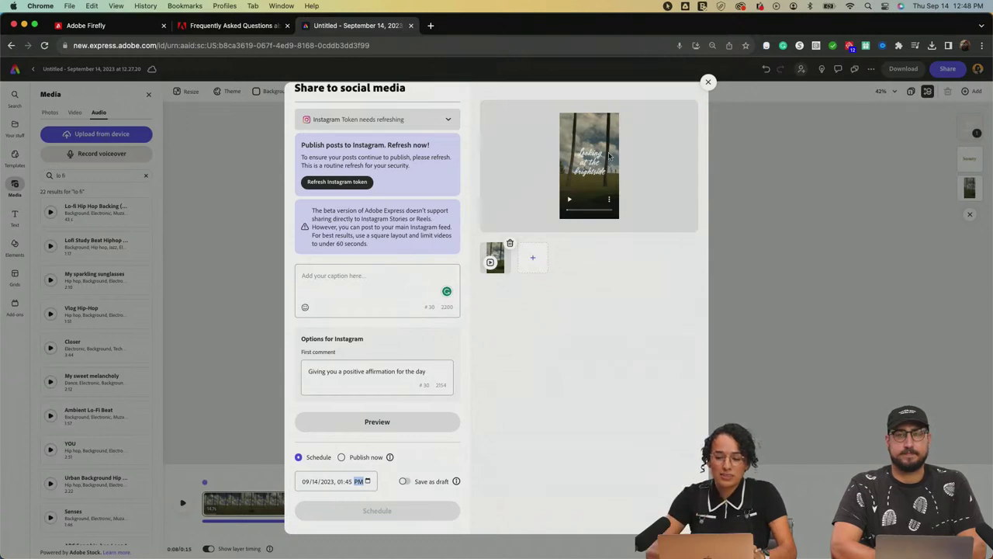
left_click(708, 82)
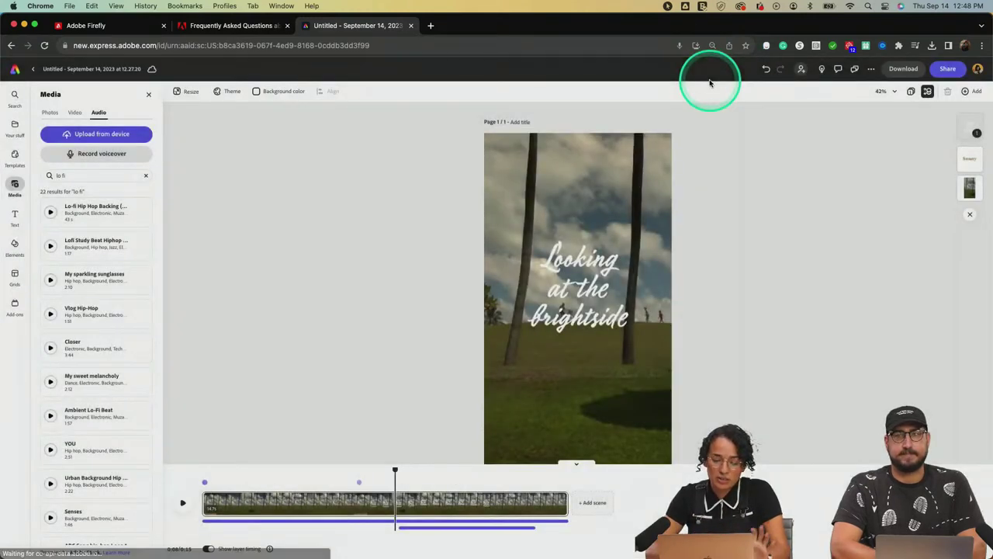
- Leave the video project, open the Schedule calendar and show it by week
key("super+Tab")
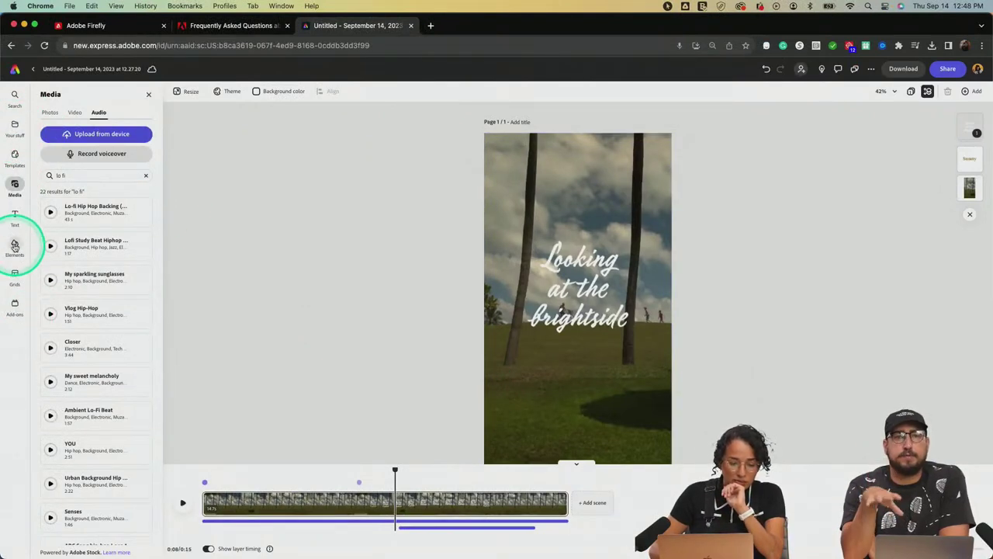
left_click(15, 68)
left_click(15, 213)
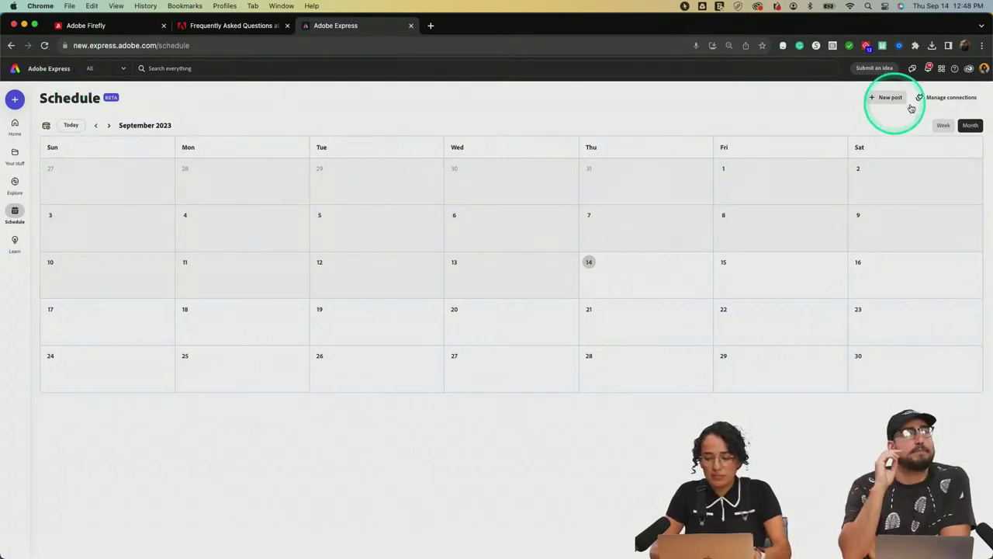
left_click(943, 125)
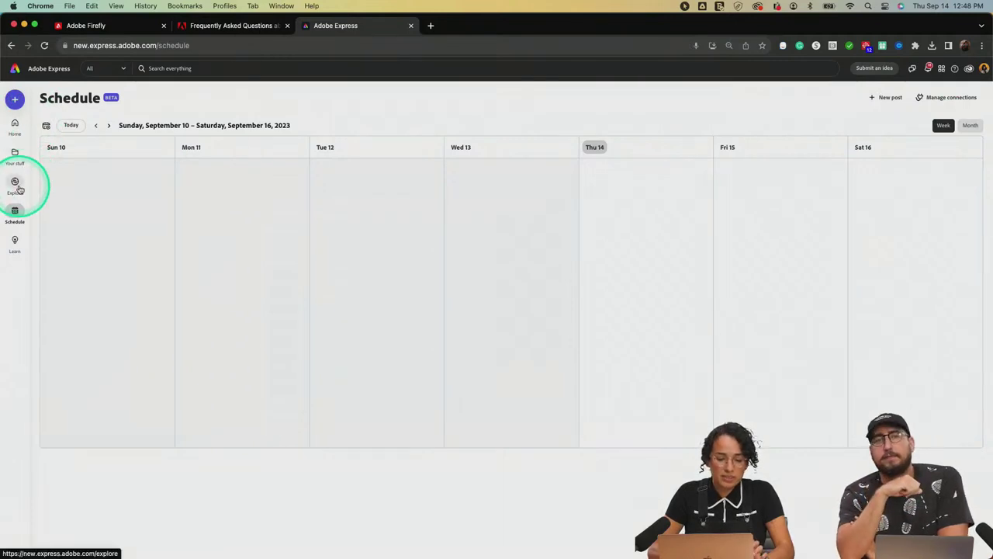
- Start a new social media post from the Schedule calendar and browse the AI Features folder on the device for media
left_click(888, 98)
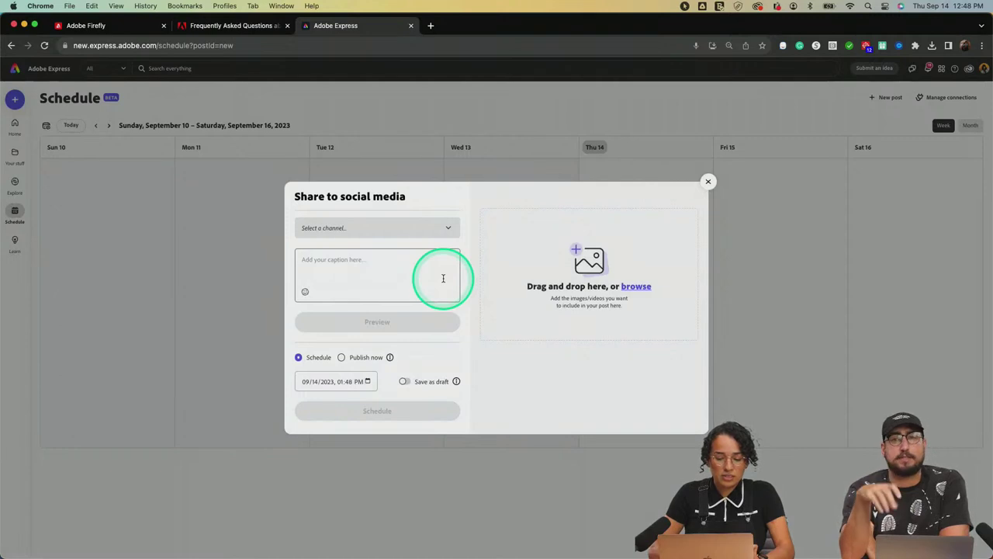
left_click(637, 286)
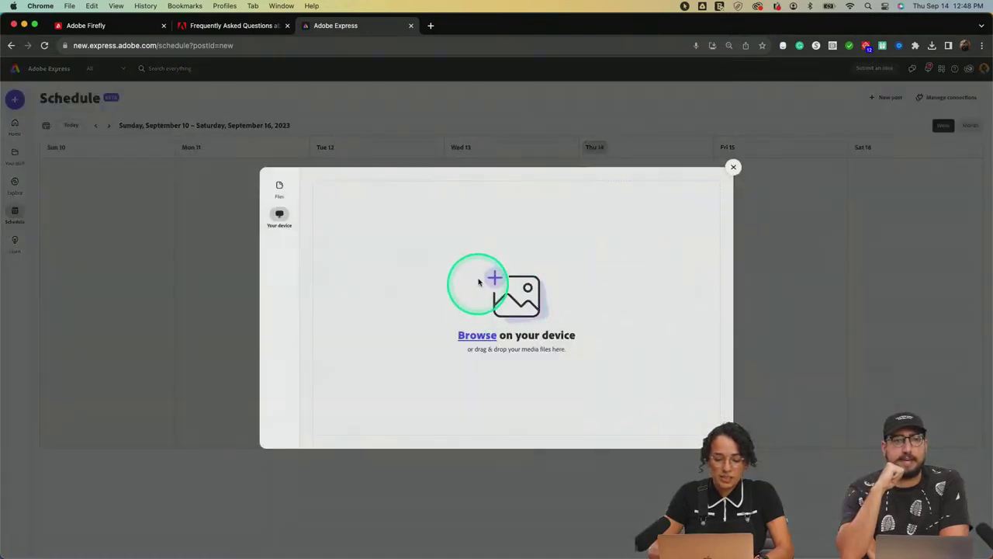
left_click(480, 348)
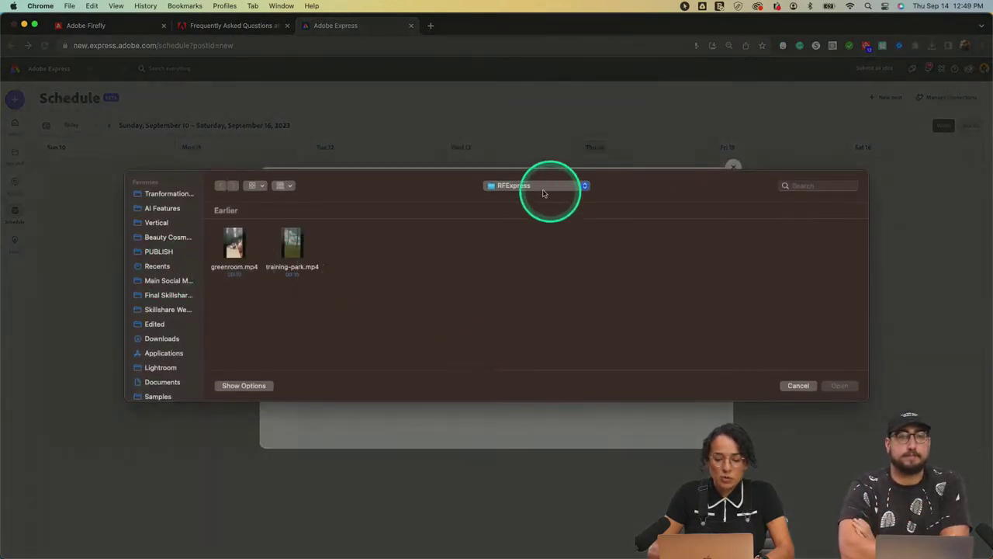
left_click(552, 193)
left_click(522, 211)
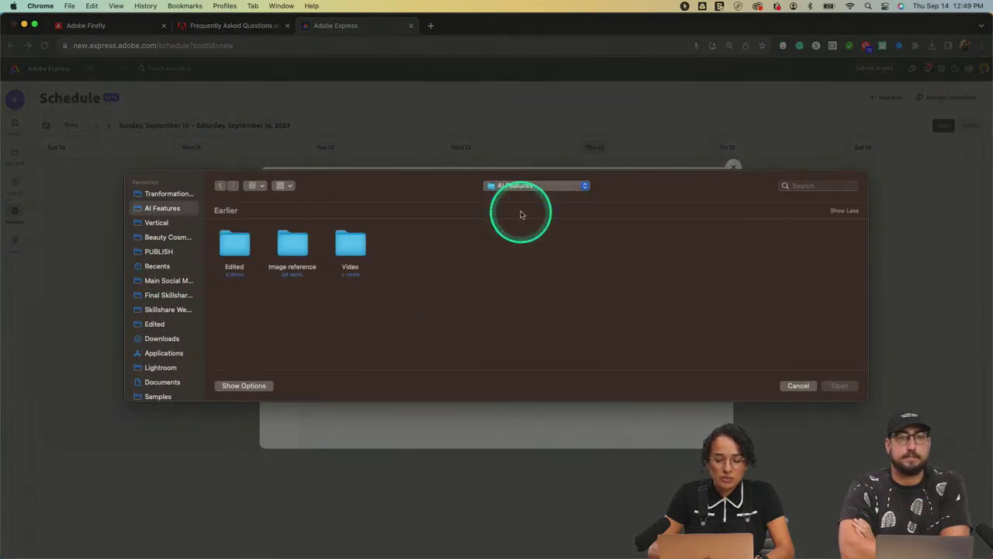
- Add the San Francisco drone photo from the Image reference folder to the post, and close the share form without scheduling it
left_click(294, 248)
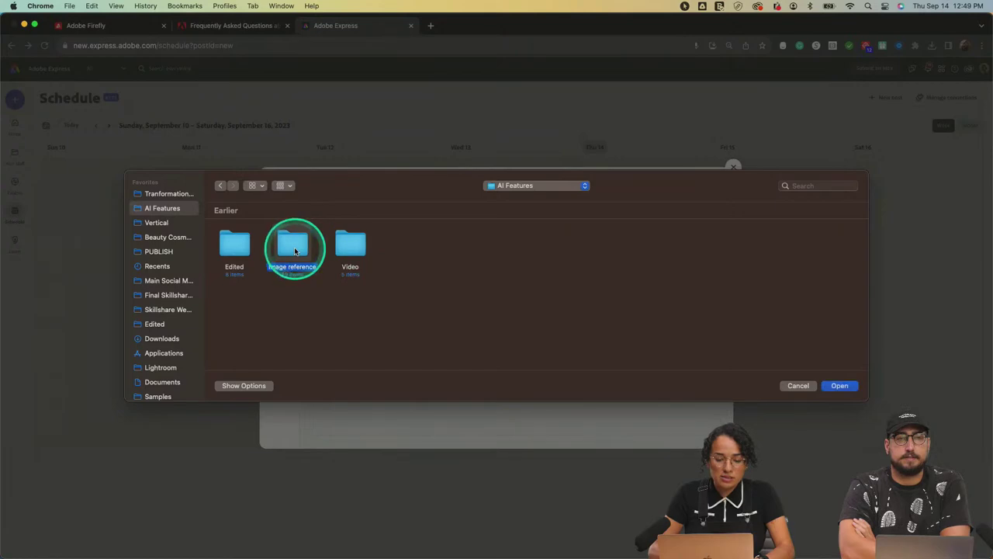
double_click(294, 248)
left_click(235, 239)
key("space")
key("Right")
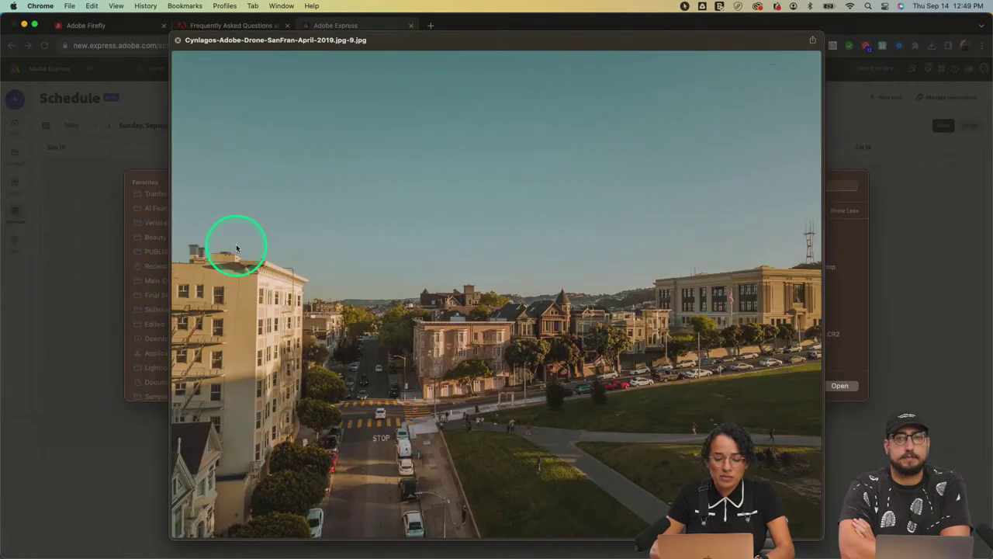
key("space")
key("Return")
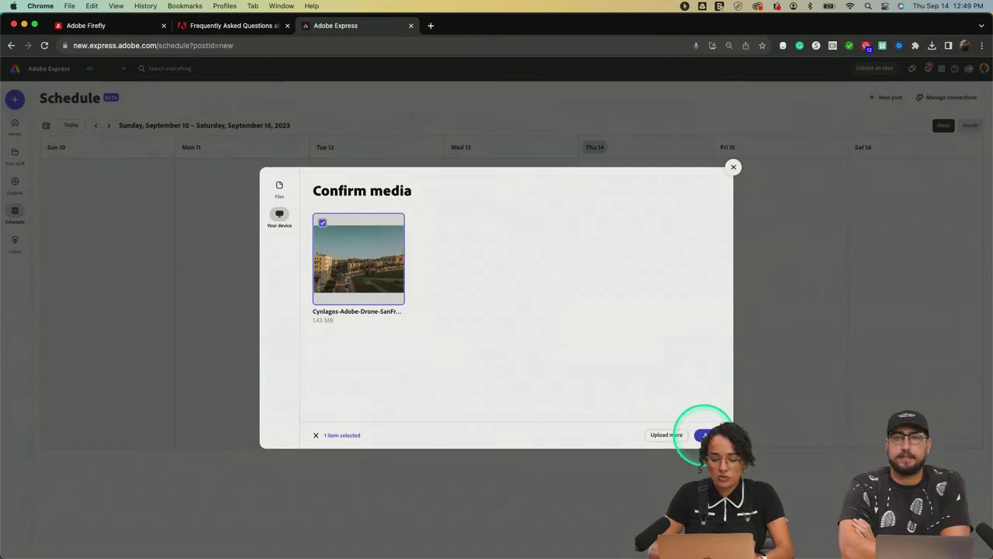
left_click(705, 434)
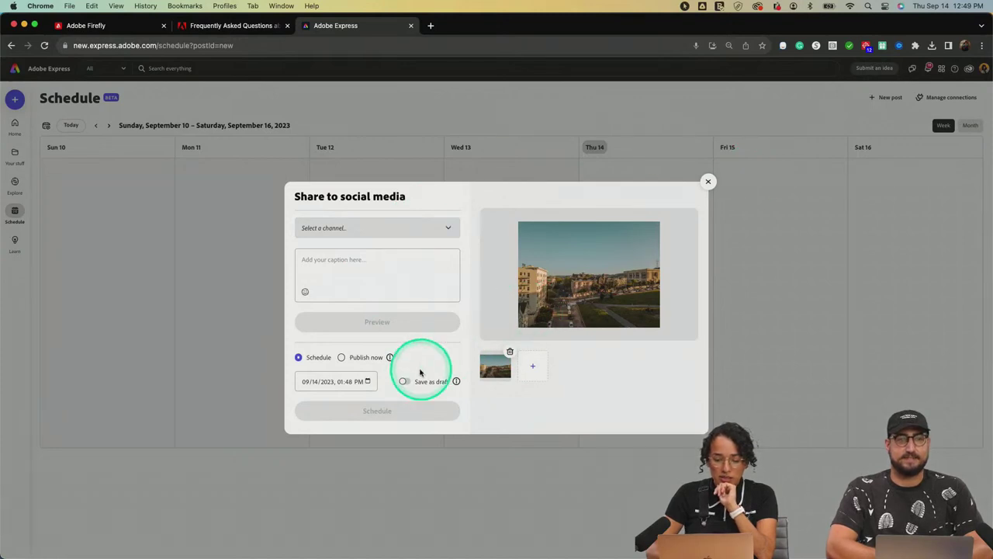
left_click(709, 183)
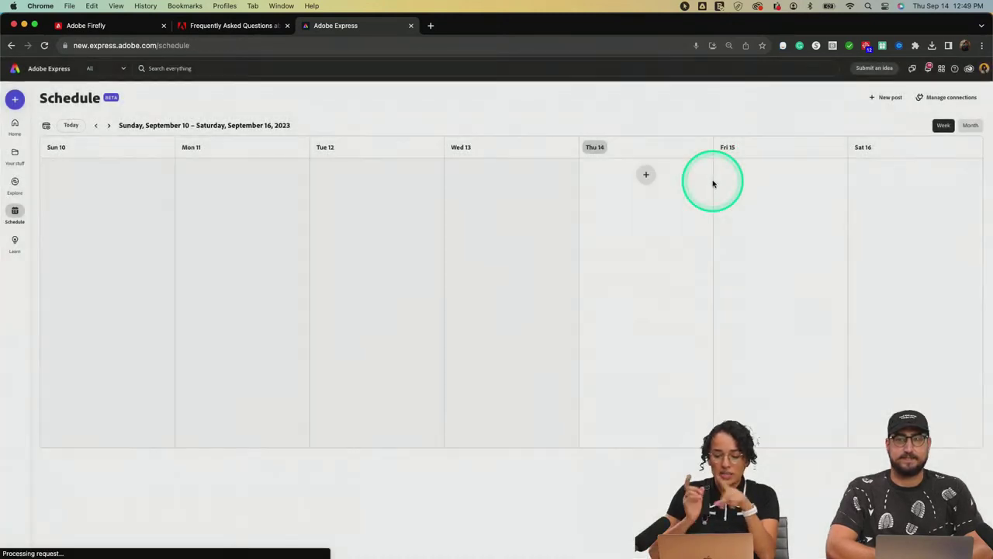
- Switch to Premiere Pro, duplicate Sequence 01 in the project and open the copy in the timeline
key("super+Tab")
left_click(470, 273)
key("v")
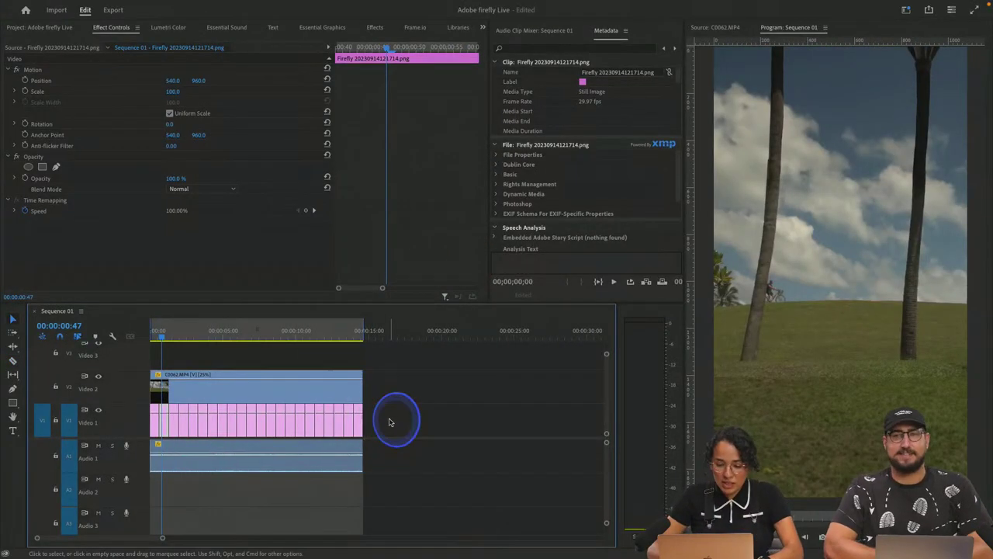
left_click(392, 423)
left_click(294, 384)
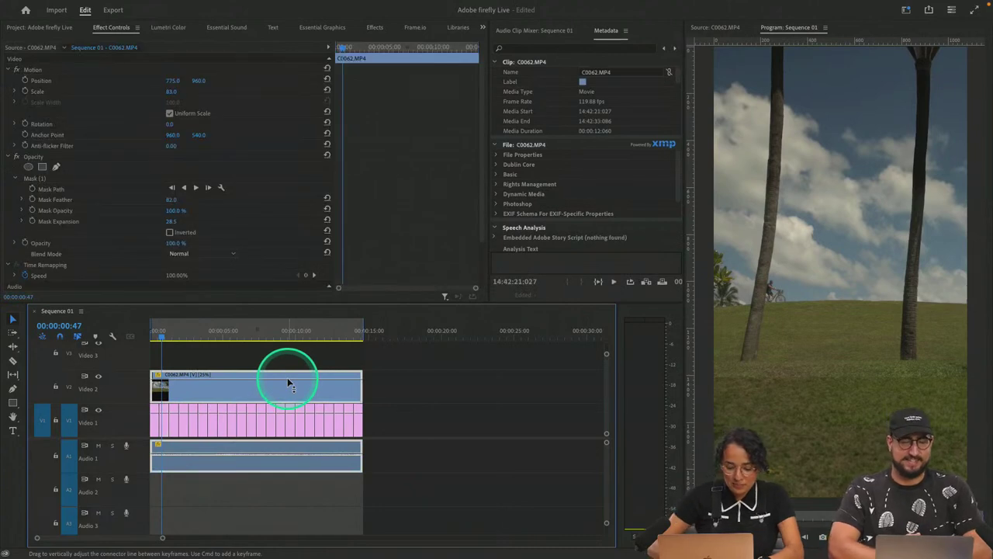
key("shift+1")
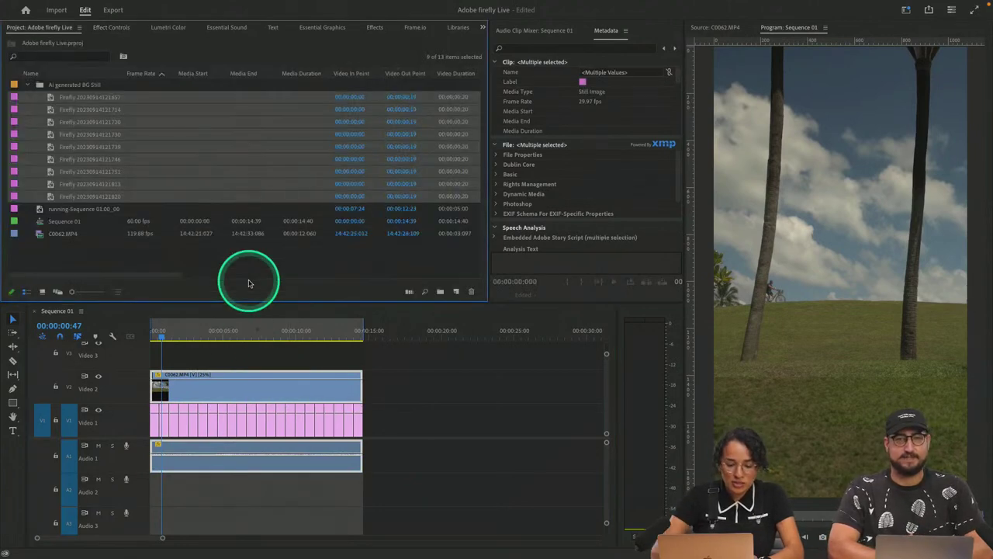
left_click(76, 224)
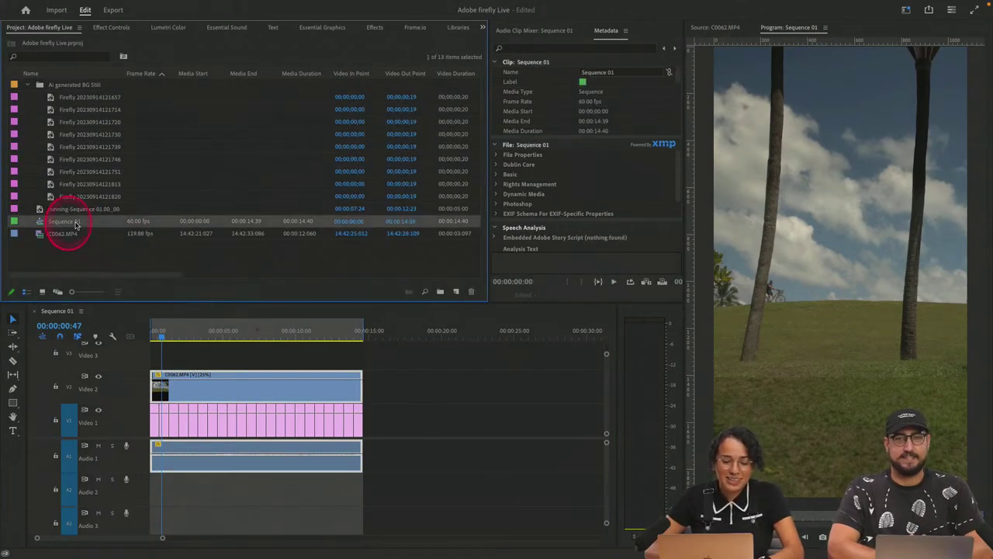
right_click(75, 223)
left_click(99, 284)
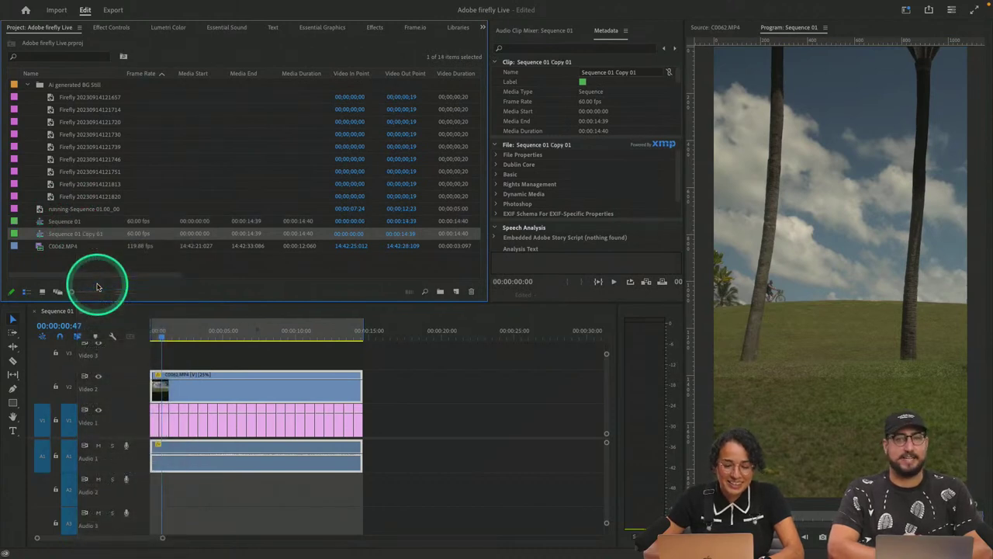
double_click(42, 234)
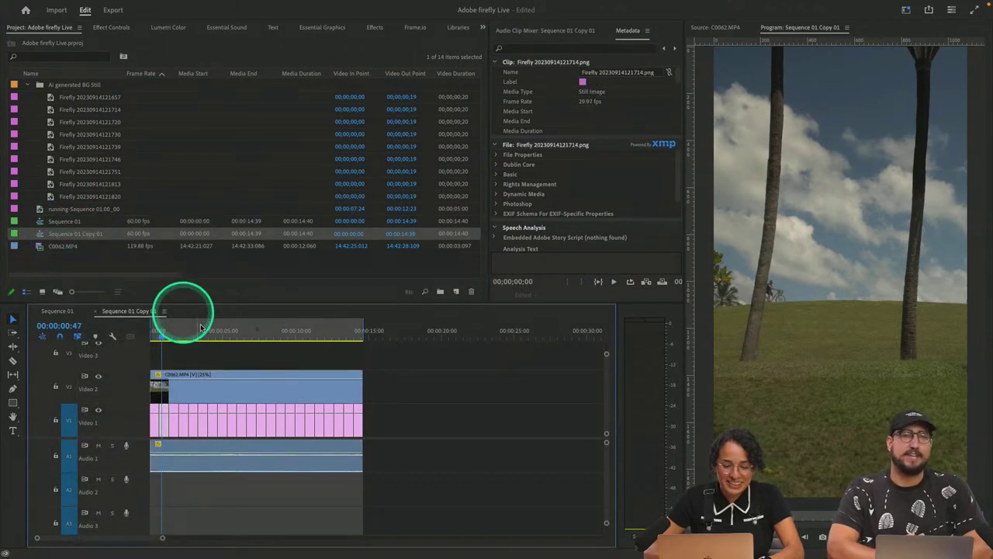
- Delete the C0062.MP4 clip and all Firefly stills after the first one from the duplicated sequence
left_click(186, 423)
left_click_drag(186, 422, 160, 395)
key("BackSpace")
- Try to import C0124.MP4 from the Video Reference Clips folder
double_click(101, 261)
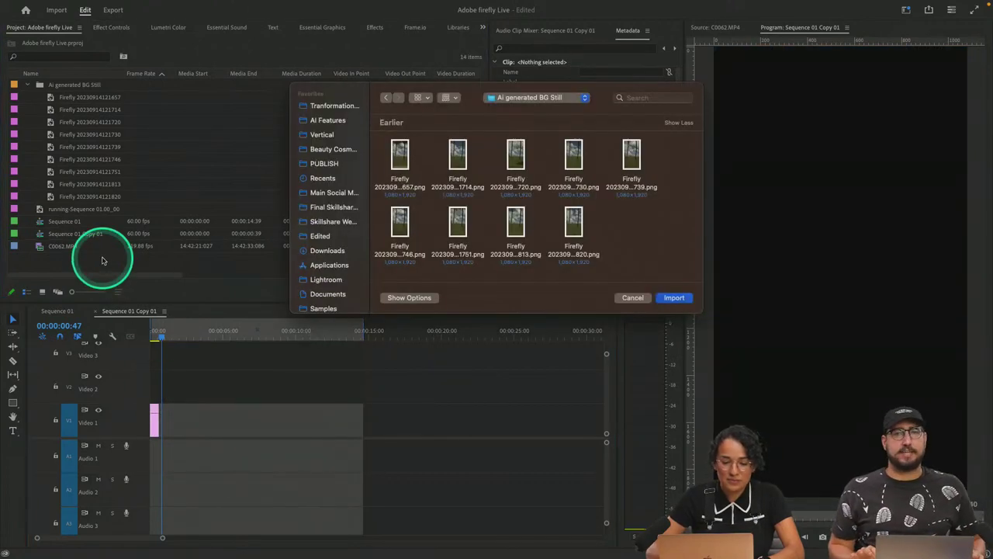
left_click(509, 96)
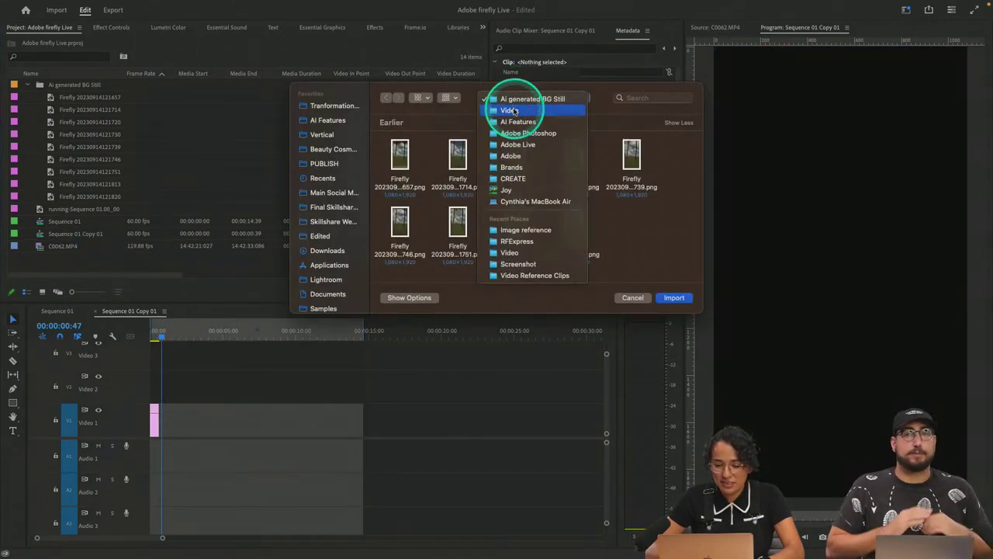
left_click(509, 110)
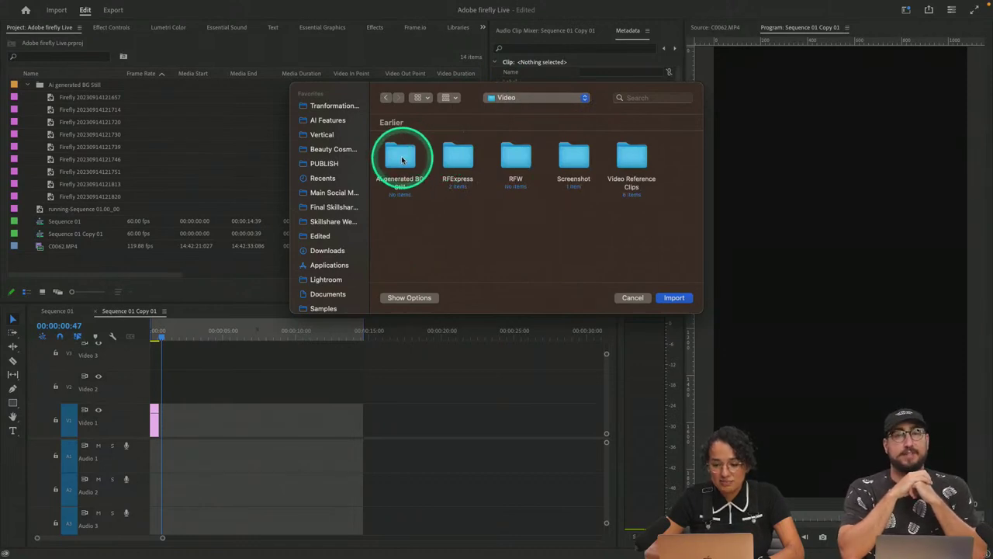
double_click(633, 158)
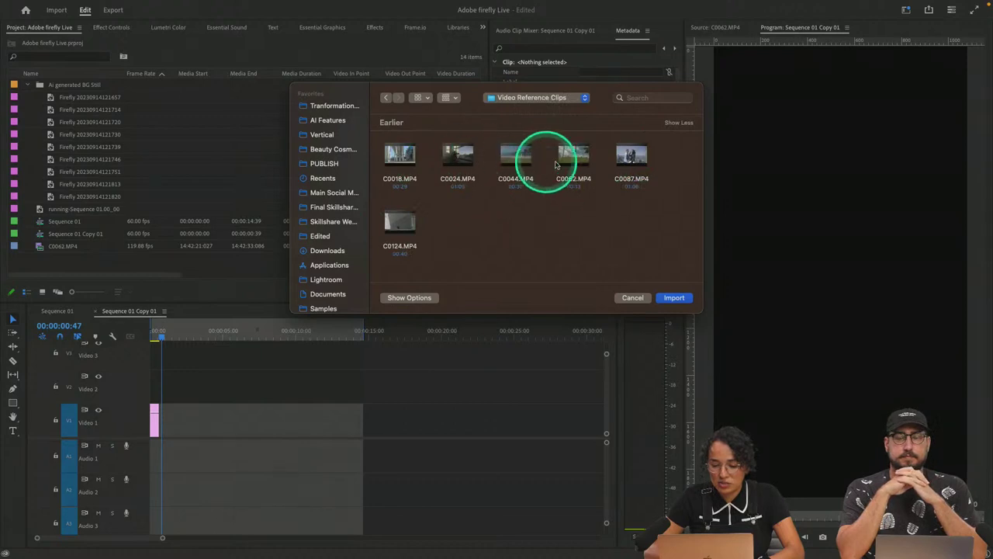
left_click(533, 168)
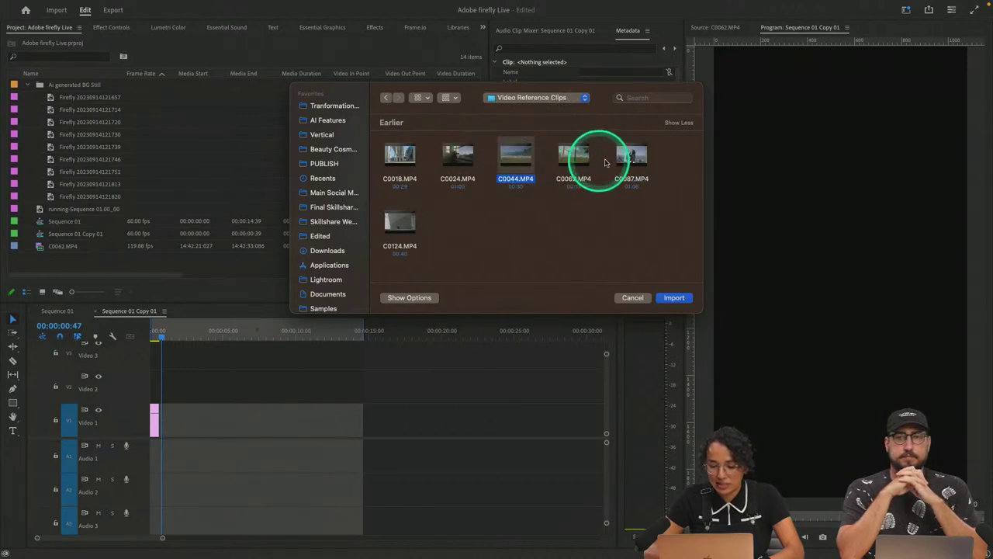
double_click(399, 224)
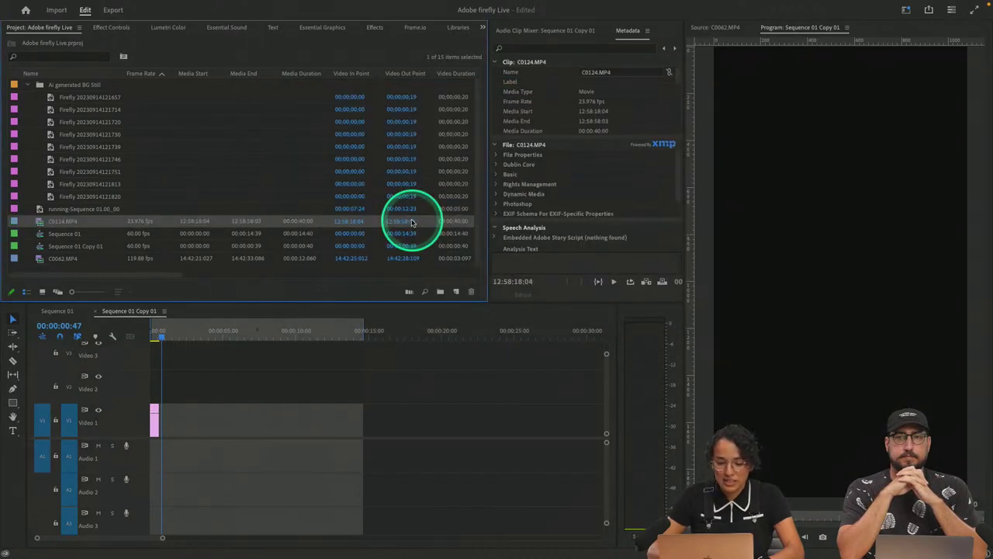
- Import the C0124.MP4 reference clip into the project again
left_click(150, 336)
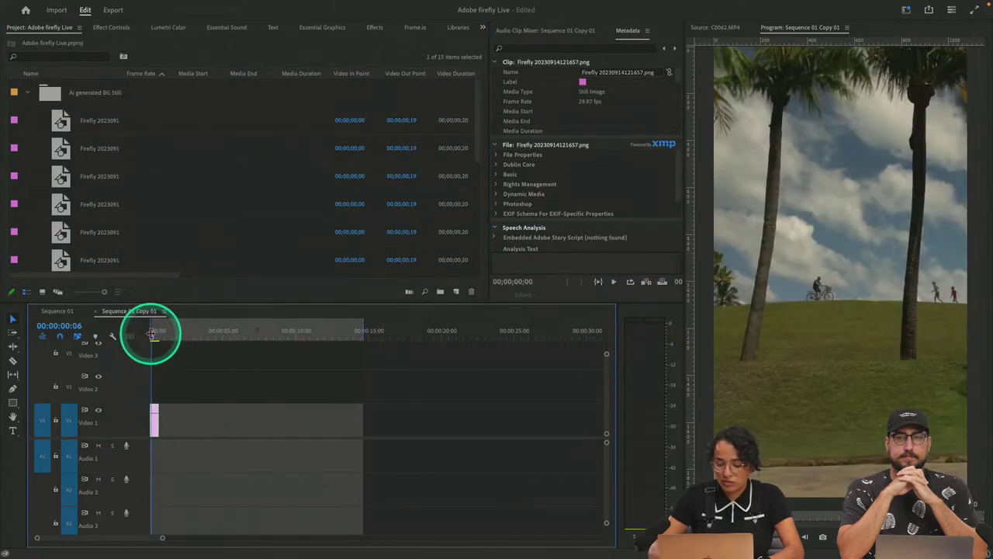
key("=")
key("=")
left_click(155, 341)
left_click_drag(155, 341, 181, 339)
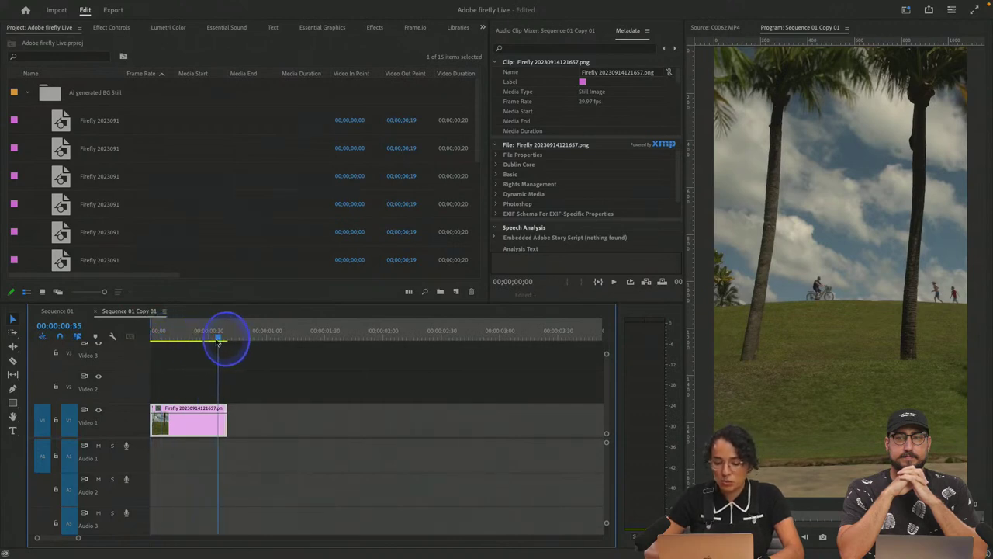
left_click(195, 218)
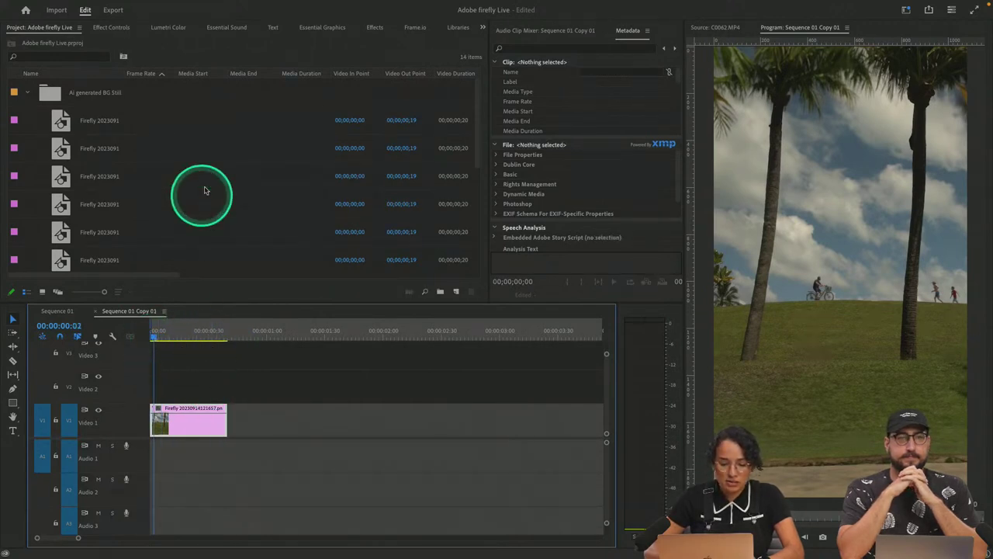
scroll(204, 181, "down", 4)
double_click(116, 263)
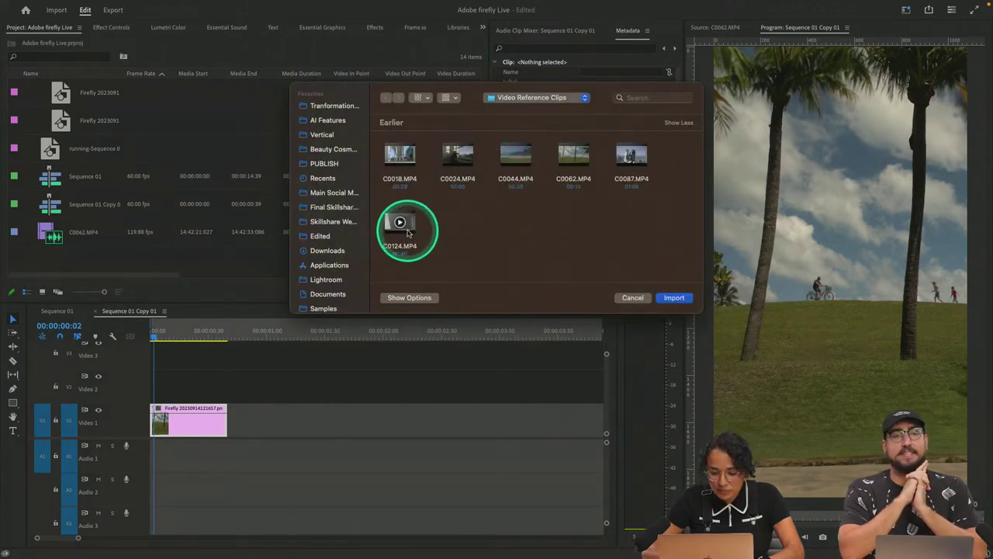
double_click(407, 231)
- Replace the remaining Firefly still on the Video 1 track with C0124.MP4, placed at the sequence start
left_click(206, 428)
key("Delete")
left_click_drag(67, 161, 151, 417)
left_click(572, 316)
- Scrub through C0124.MP4 and trim off everything after 00:00:09:08
left_click_drag(155, 334, 356, 369)
key("minus")
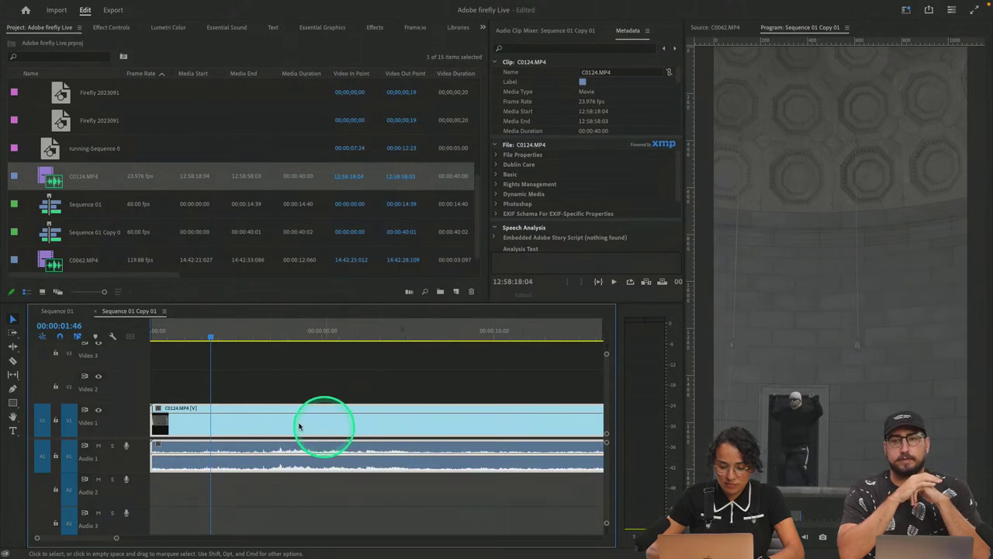
left_click_drag(210, 337, 481, 402)
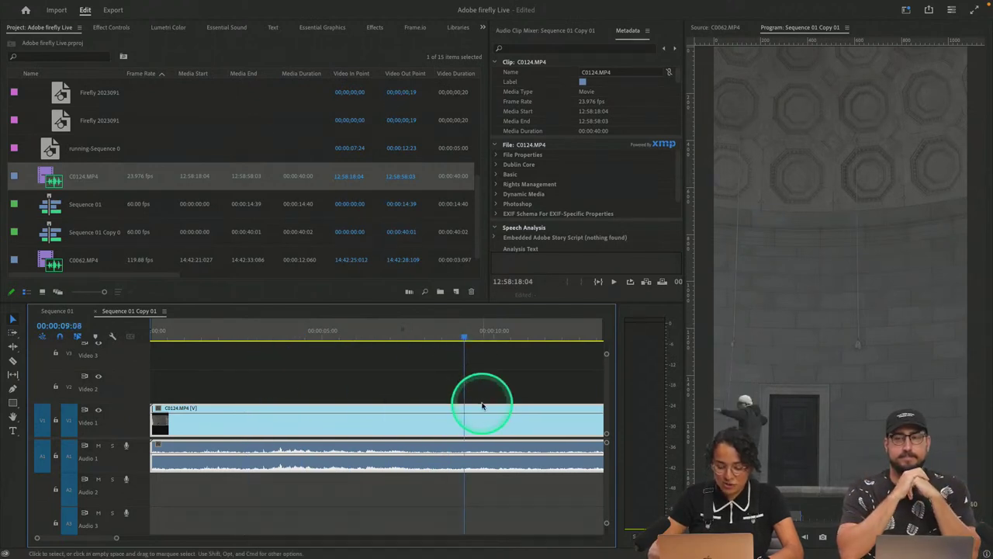
key("w")
- Export the dancer frame at 00:00:05:51 as a JPEG with the name prefix "dancer-", importing it into the project
left_click_drag(235, 332, 145, 331)
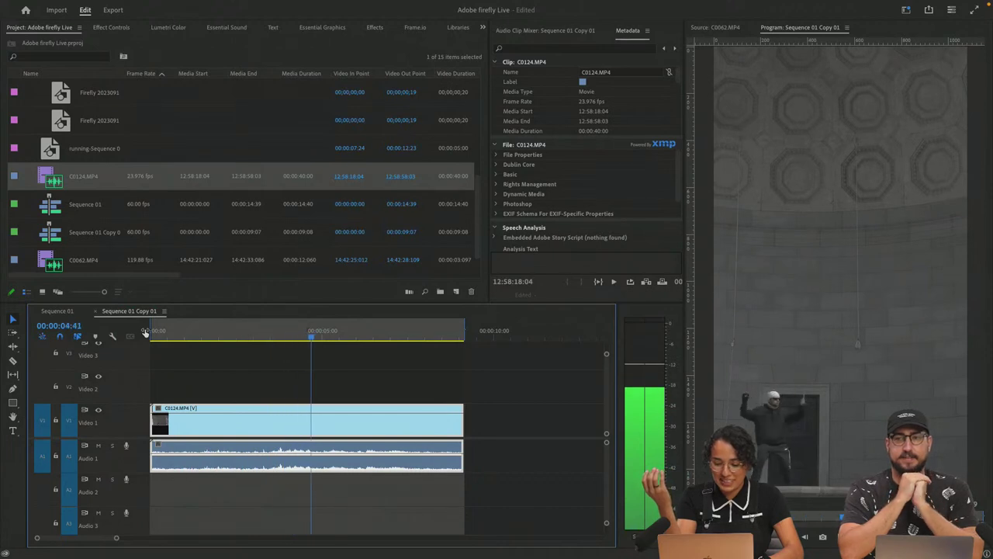
key("space")
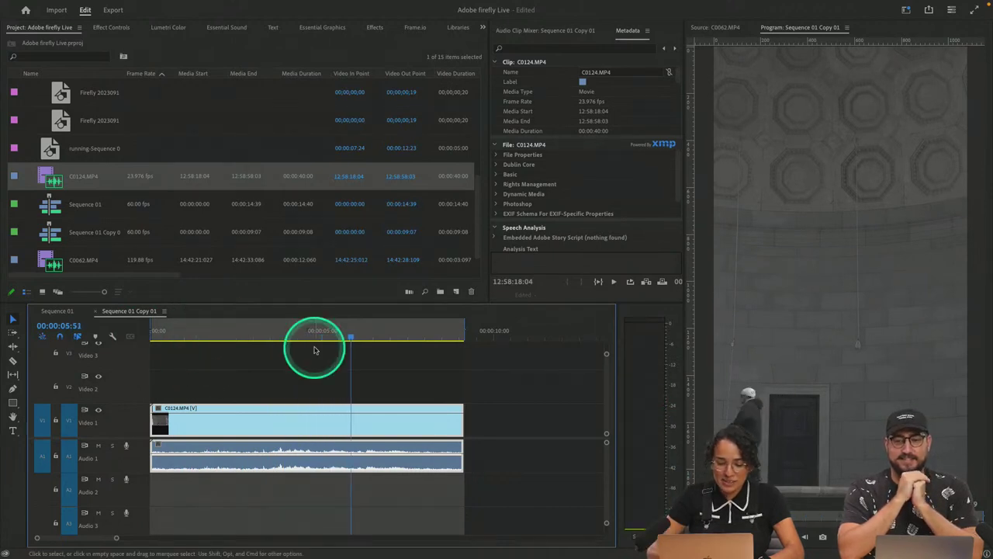
left_click(820, 536)
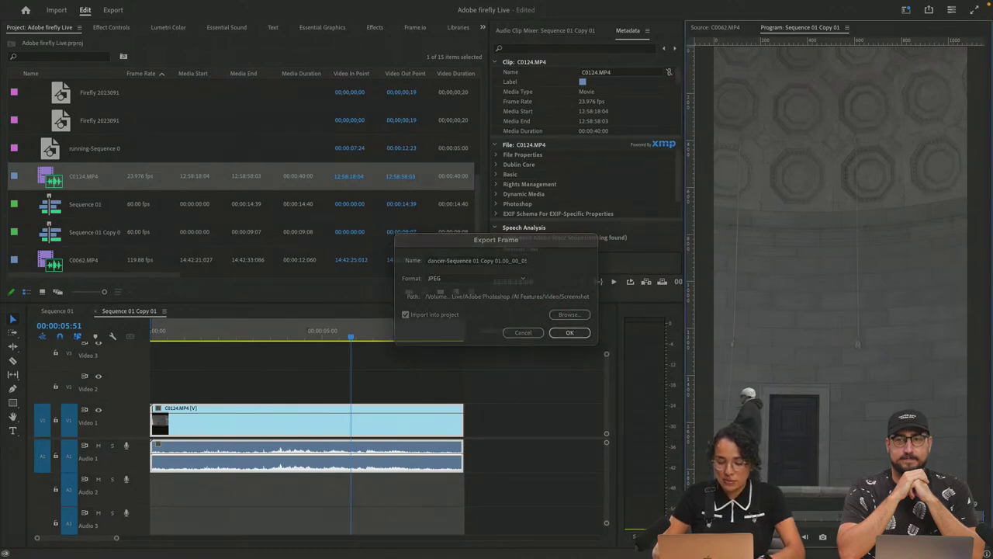
key("Return")
- Switch to Adobe Firefly in the browser, leave the finished palm-tree image and start a new Generative fill project
key("super+Tab")
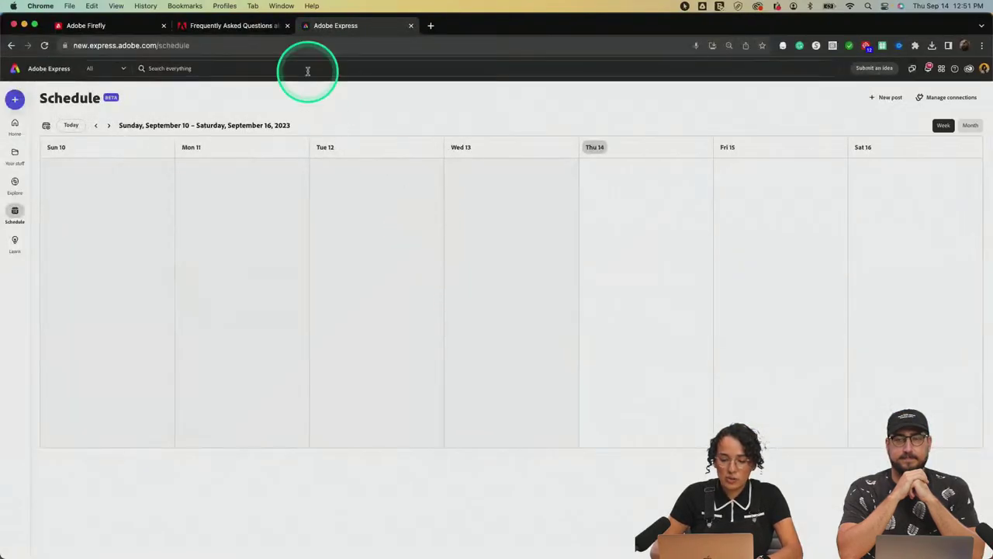
left_click(116, 25)
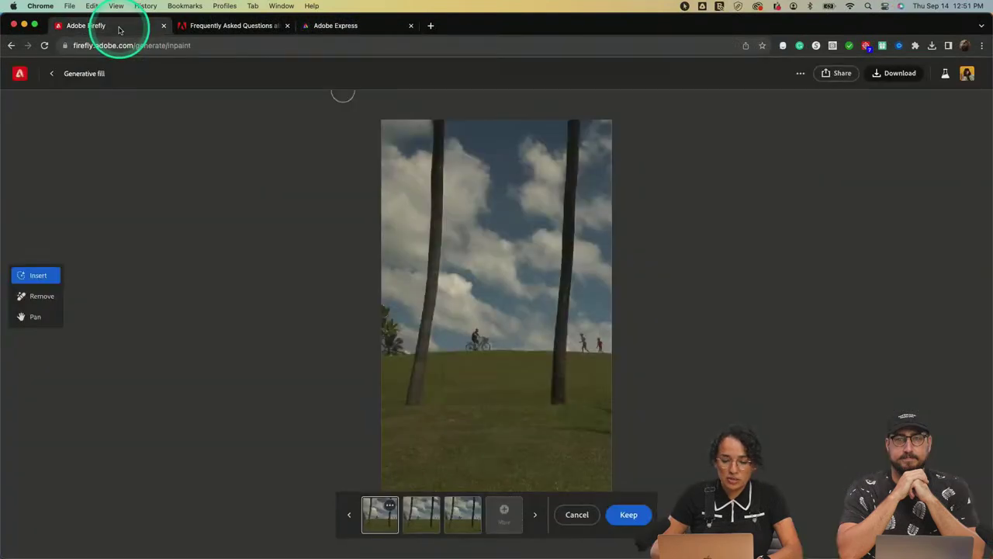
left_click(20, 73)
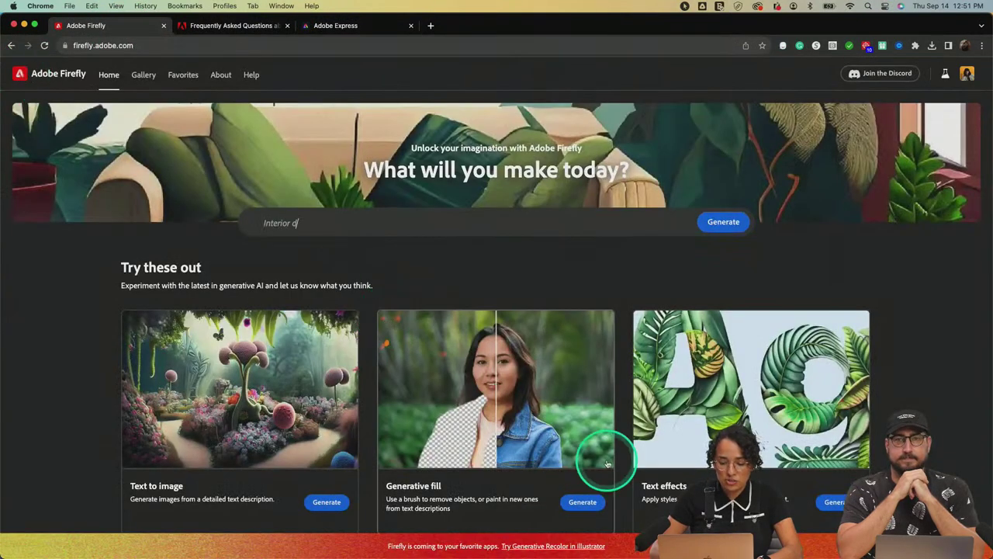
left_click(583, 503)
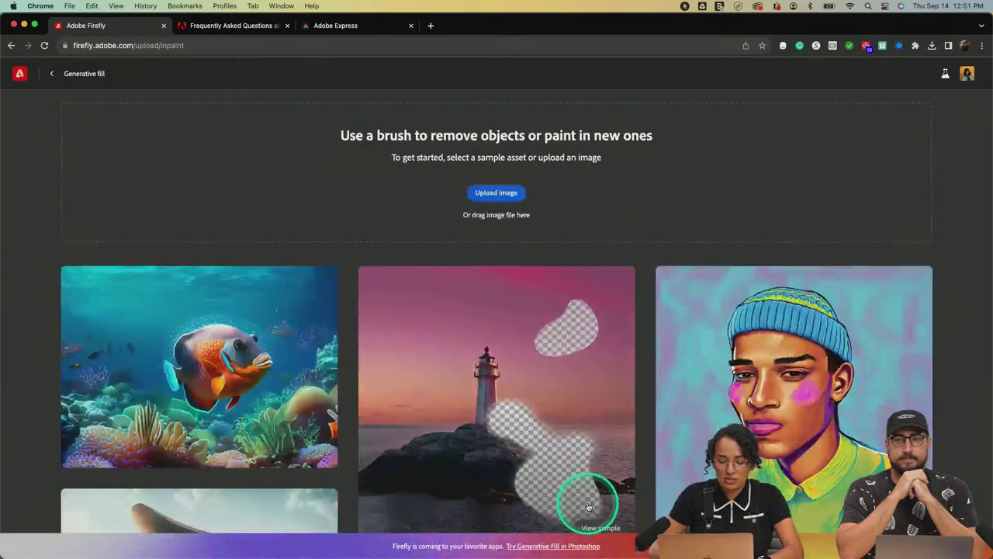
- Upload the exported dancer frame from the Screenshot folder inside the Video folder
left_click(505, 199)
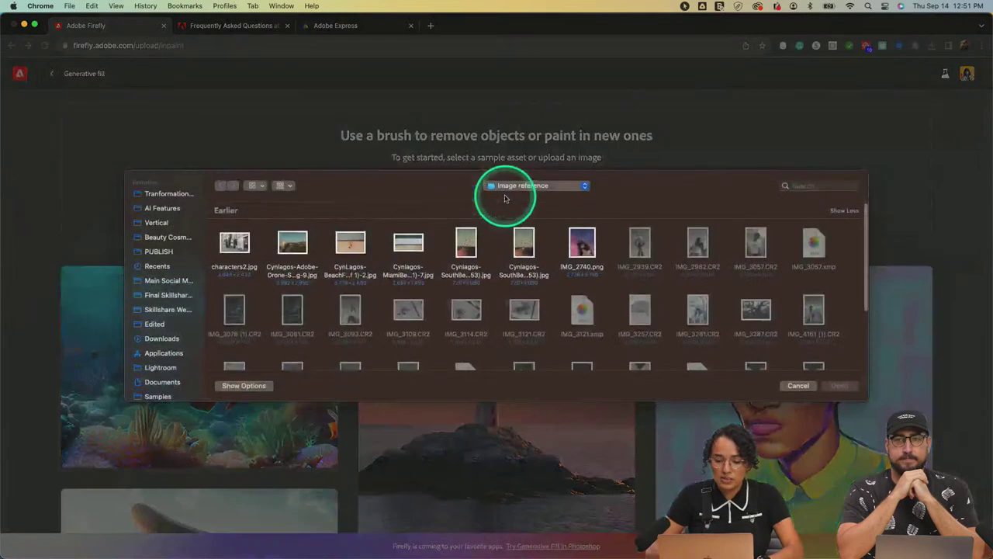
left_click(497, 190)
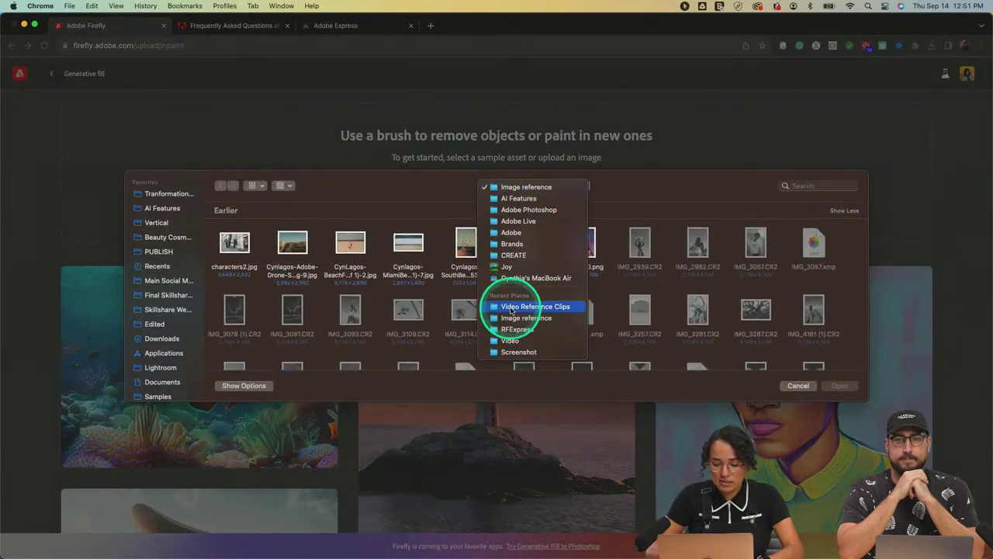
left_click(514, 318)
left_click(514, 190)
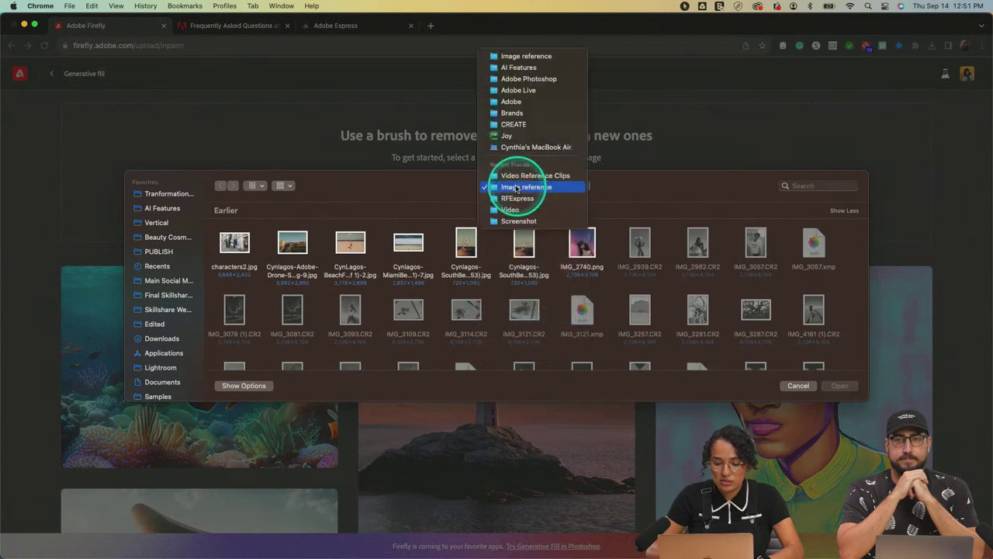
left_click(517, 199)
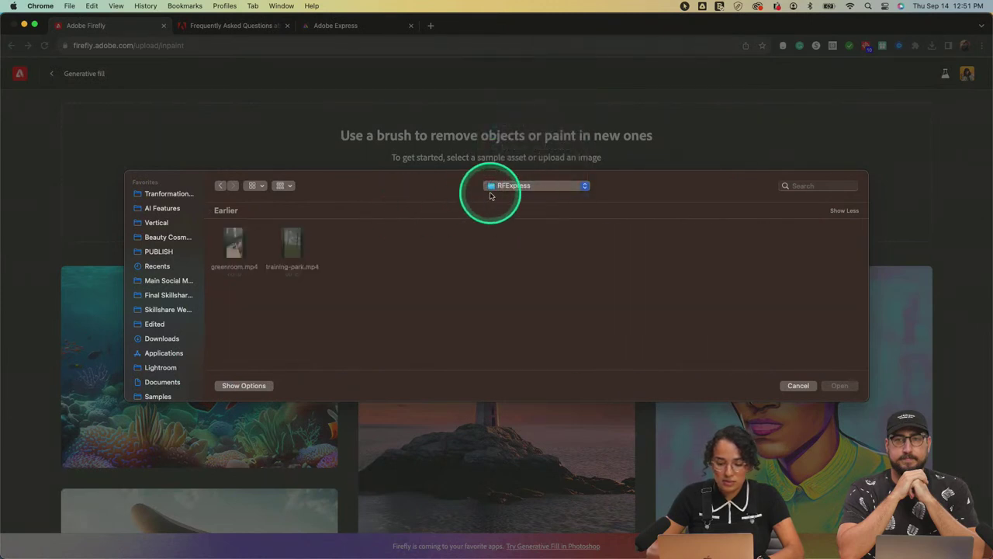
left_click(505, 189)
left_click(516, 199)
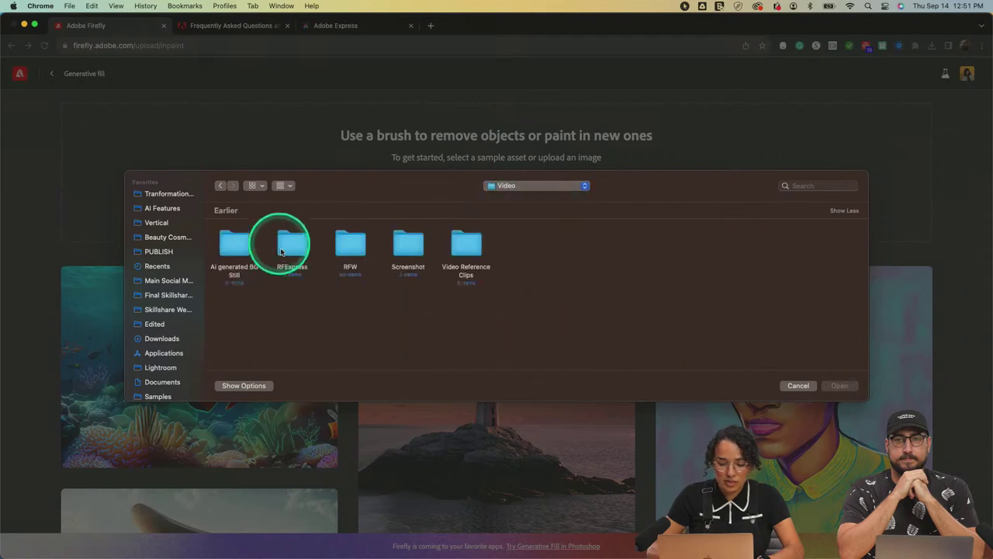
left_click(414, 245)
double_click(413, 245)
double_click(240, 238)
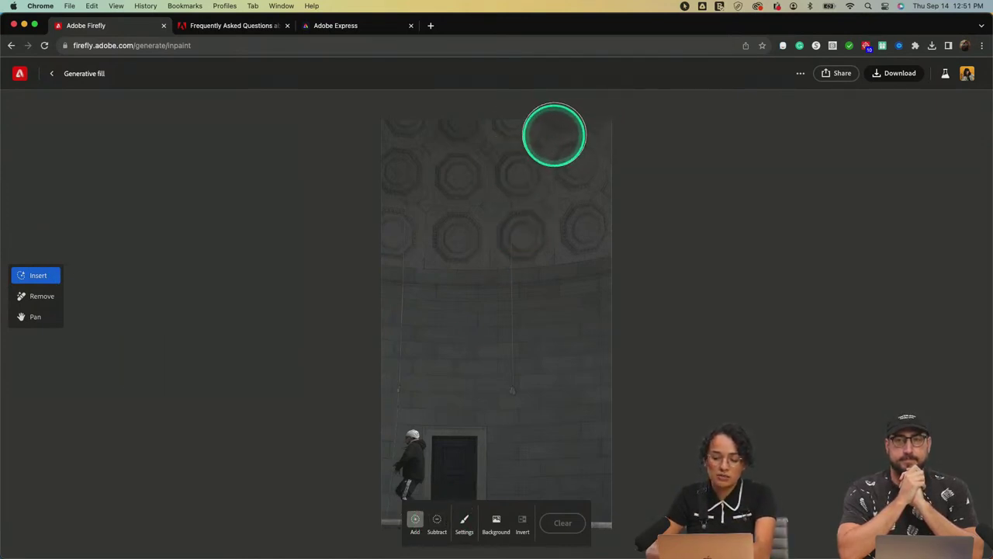
- Brush out the upper-right corner of the dancer image and generate a fill with the prompt "blurred plants"
mouse_move(546, 132)
left_mouse_down()
mouse_move(612, 155)
mouse_move(616, 193)
mouse_move(629, 194)
mouse_move(527, 111)
left_mouse_up()
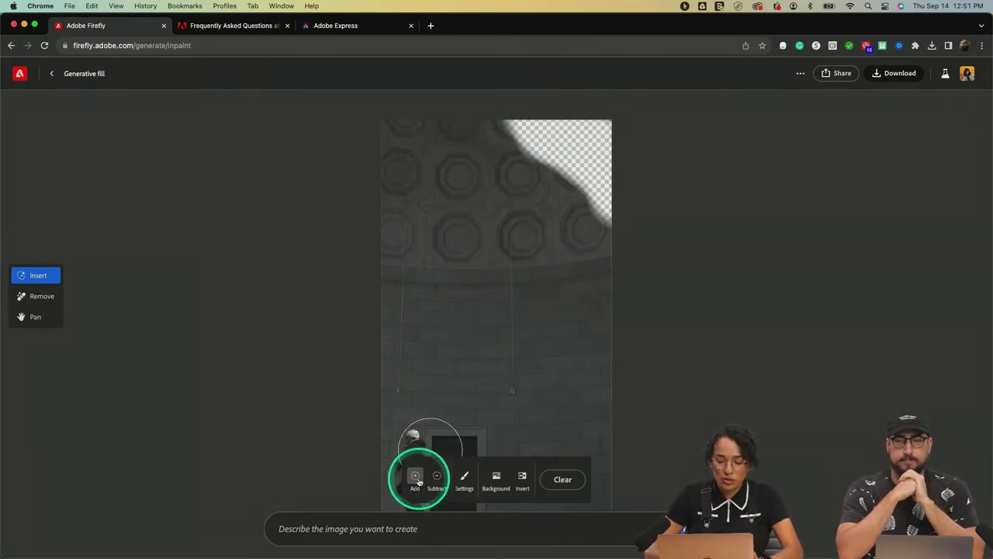
left_click_drag(561, 124, 492, 107)
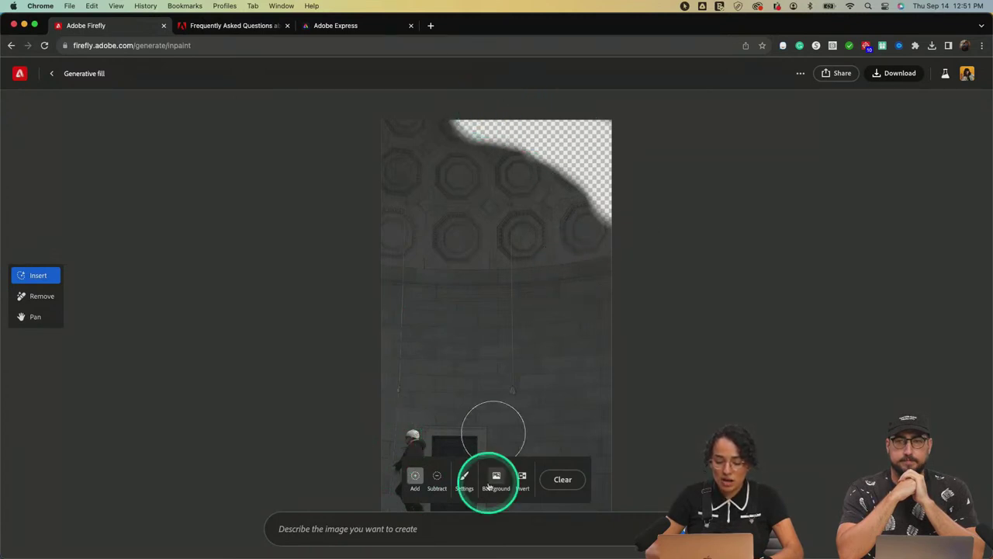
left_click(337, 528)
type("blurred plan")
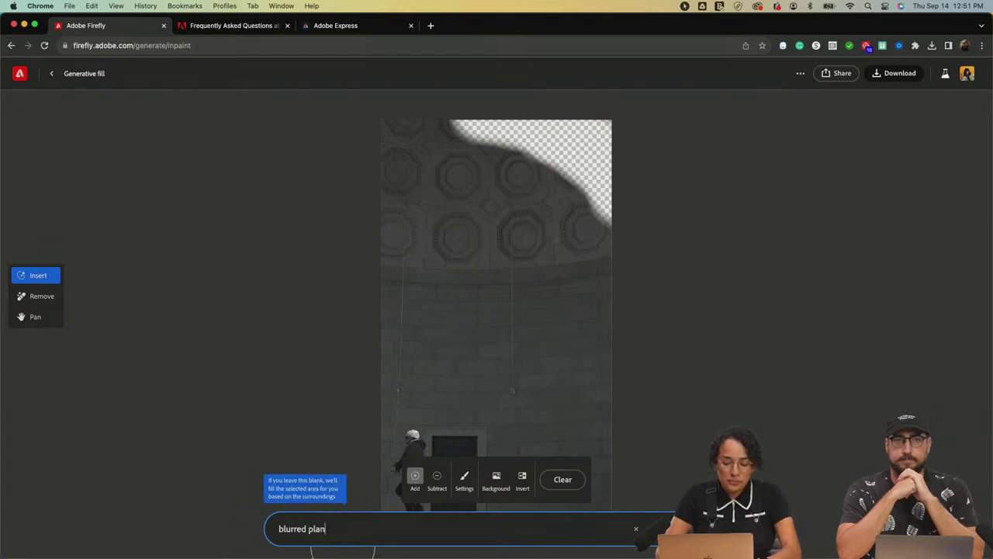
type("ts")
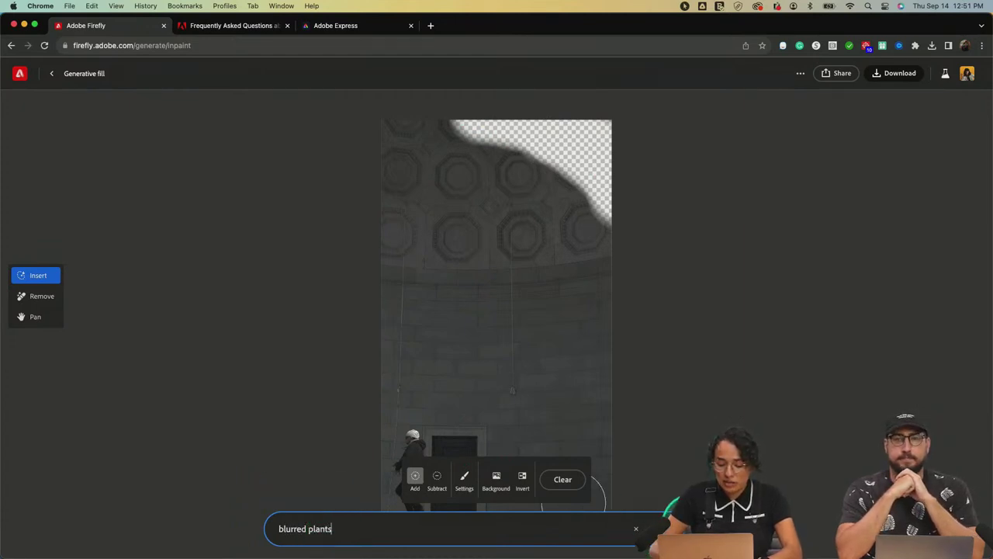
key("Return")
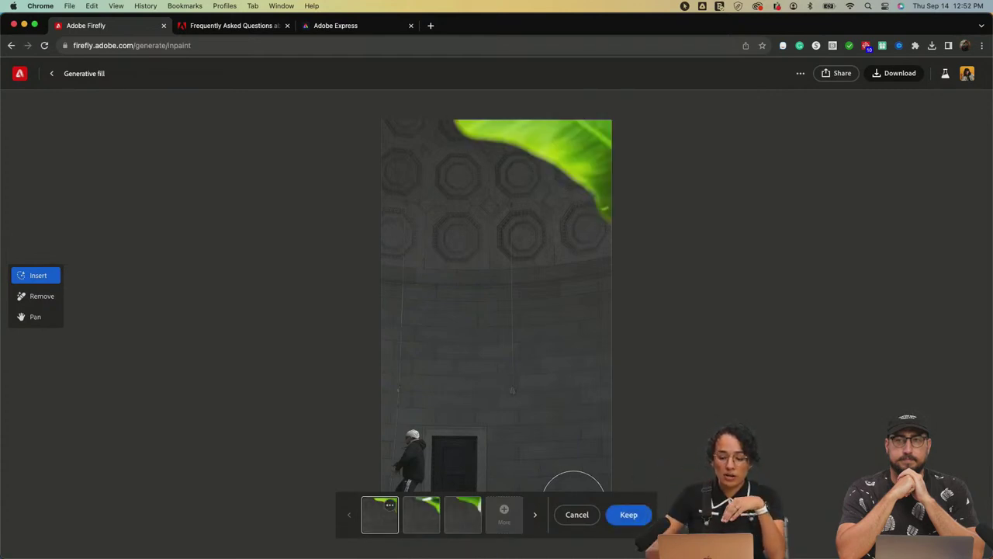
- Compare the three blurred-plant variations and generate another set of results
left_click(422, 519)
left_click(459, 520)
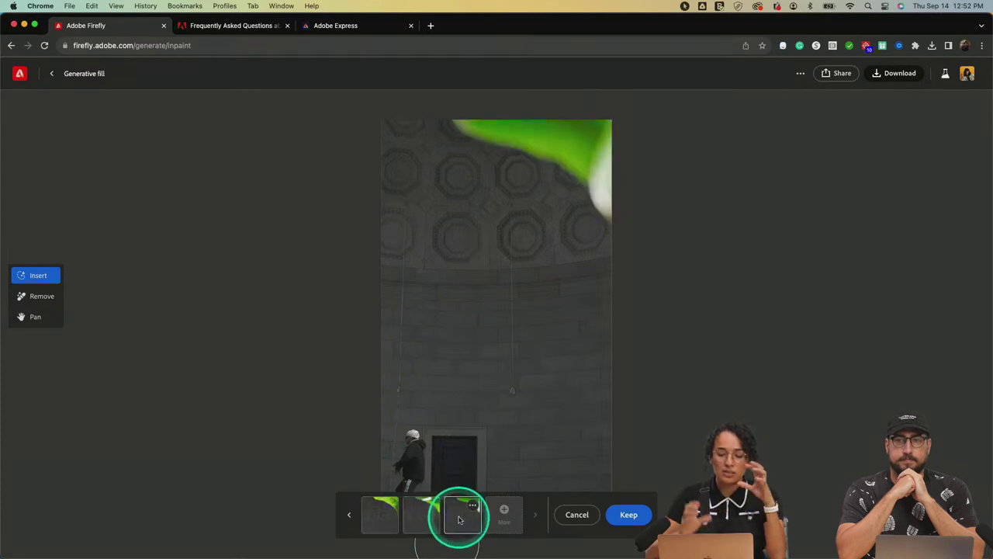
left_click(417, 515)
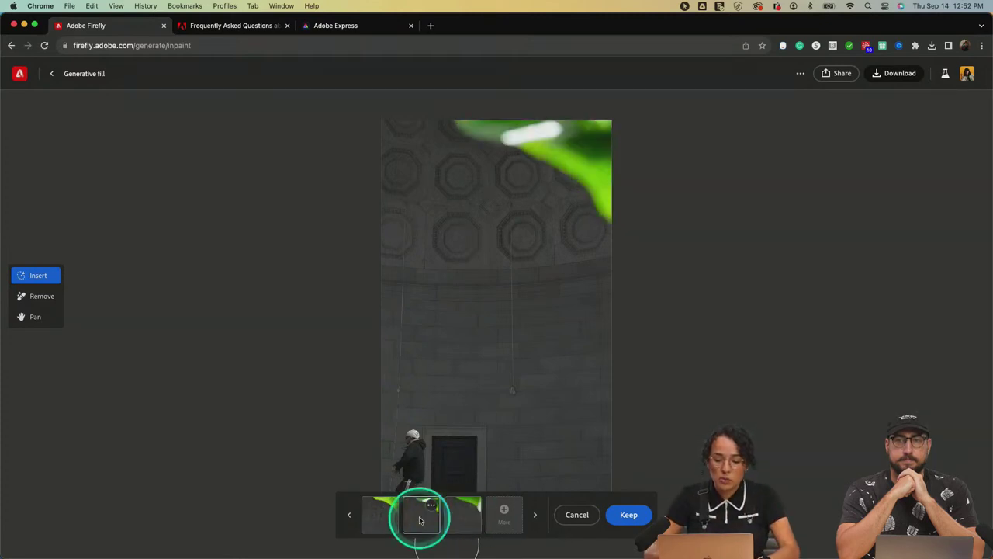
left_click(381, 514)
left_click(419, 516)
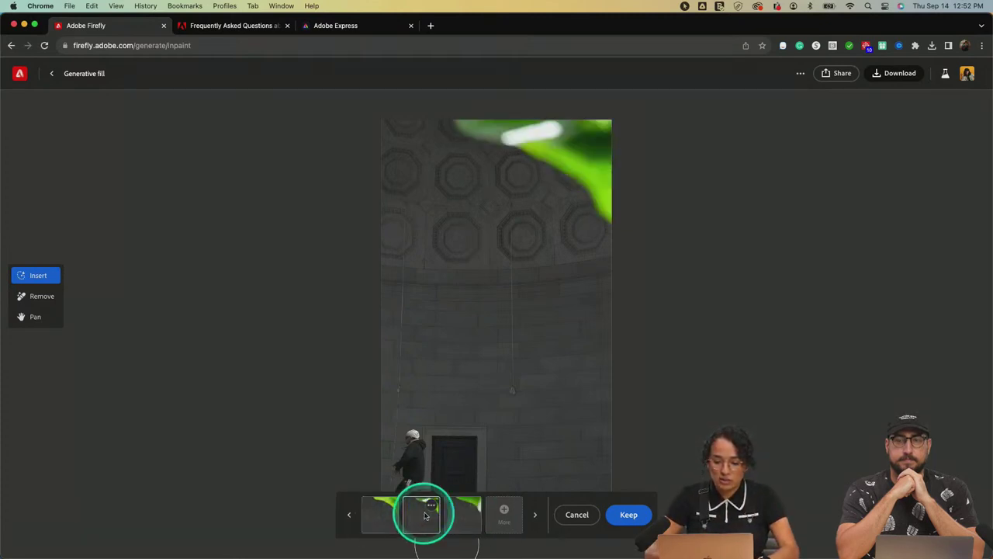
left_click(505, 514)
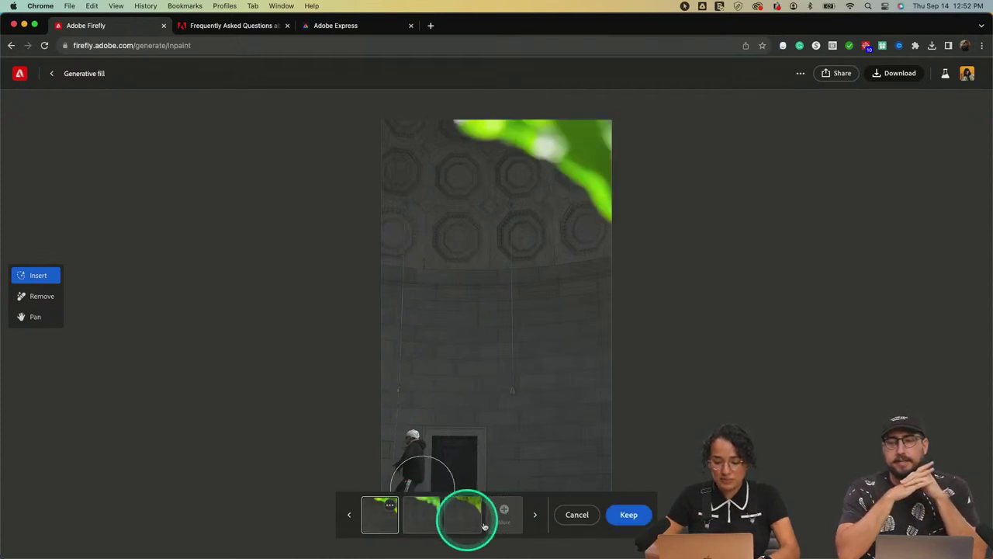
- Download the second and third variations from the new set of blurred-plant results
left_click(425, 520)
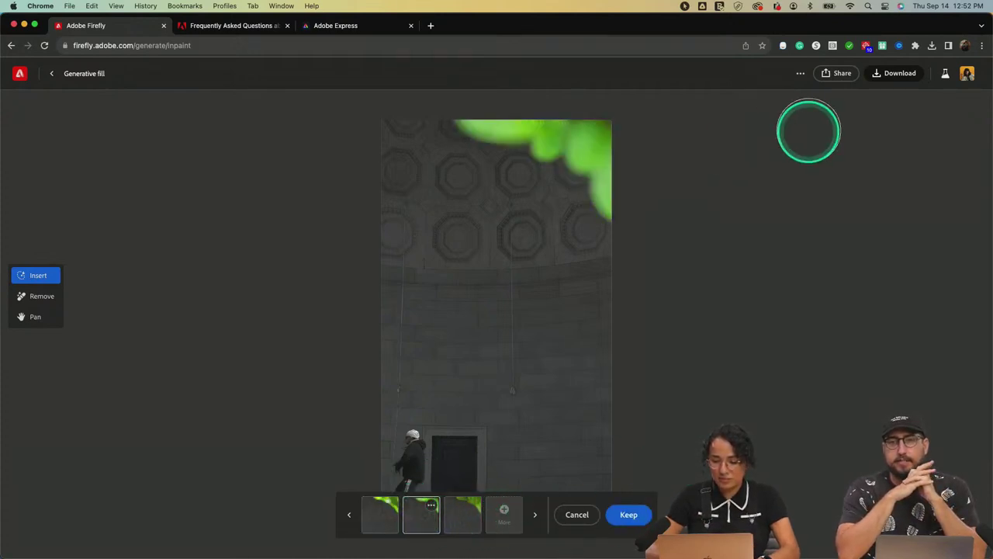
left_click(904, 74)
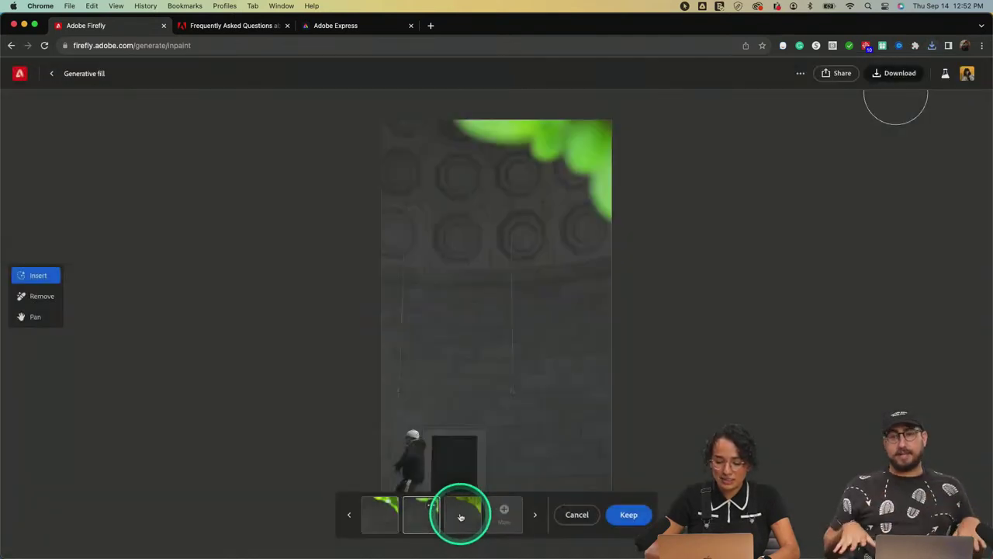
left_click(464, 515)
left_click(900, 73)
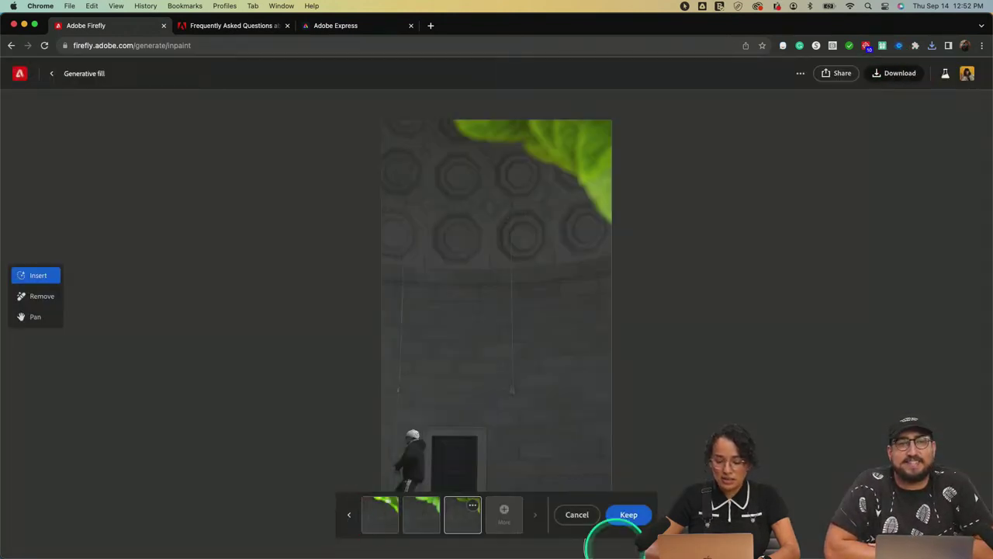
- Discard the displayed fill results and extend the brushed-out area across the image's entire upper edge
left_click(576, 515)
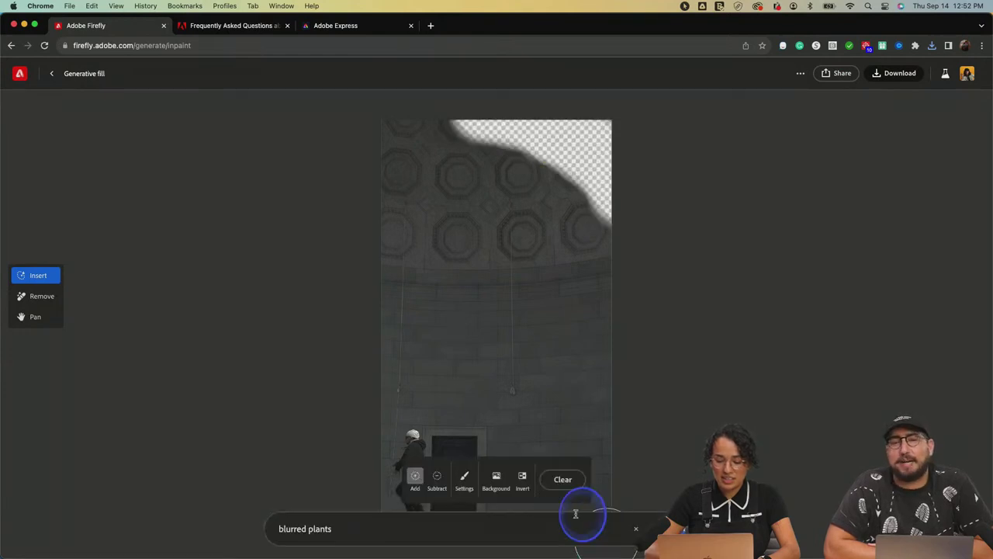
left_click_drag(370, 124, 508, 144)
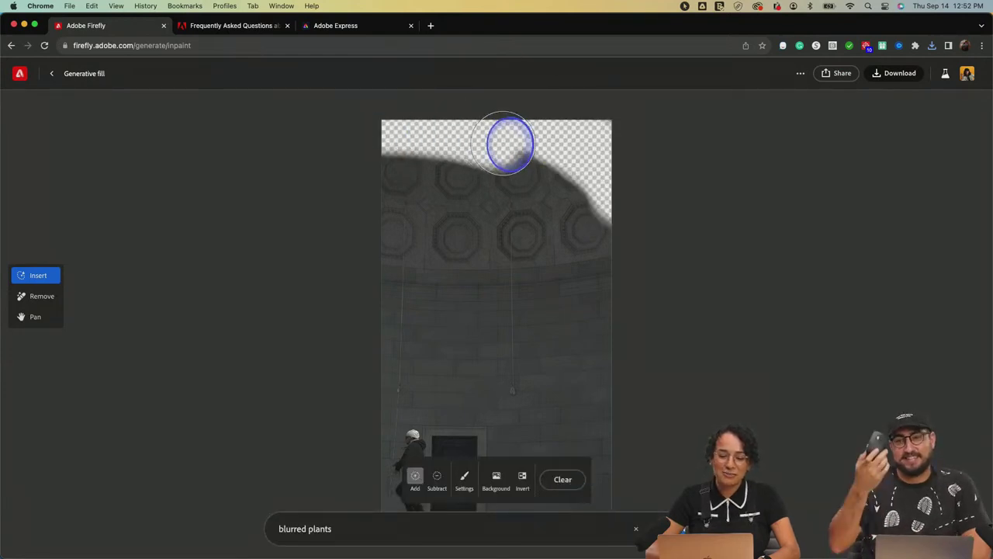